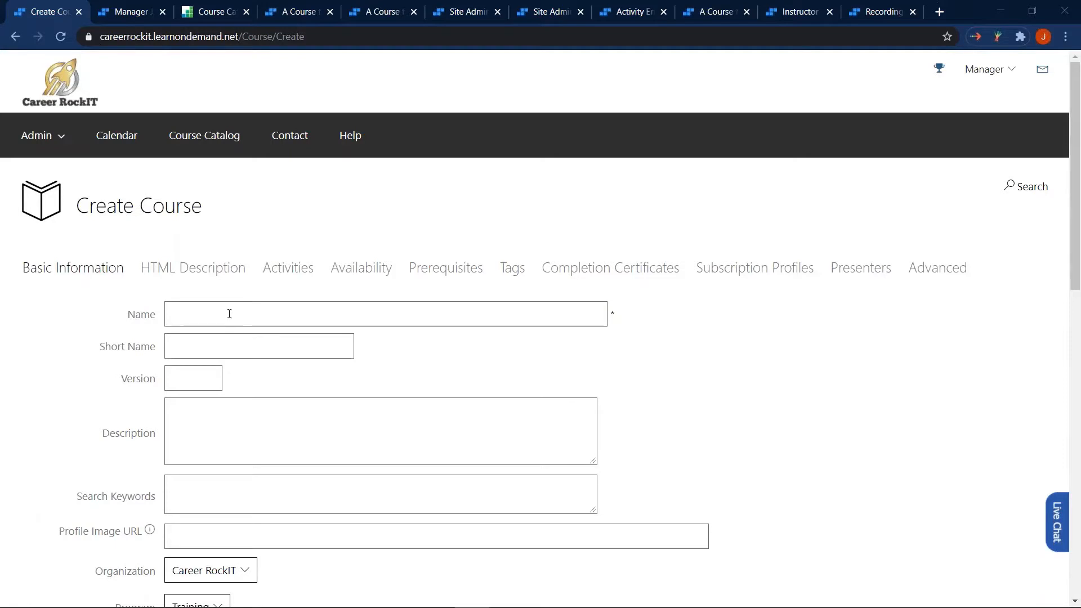
Step: Name the new course "Creating a Course"
{"action": "left_click", "coordinate": [523, 309]}
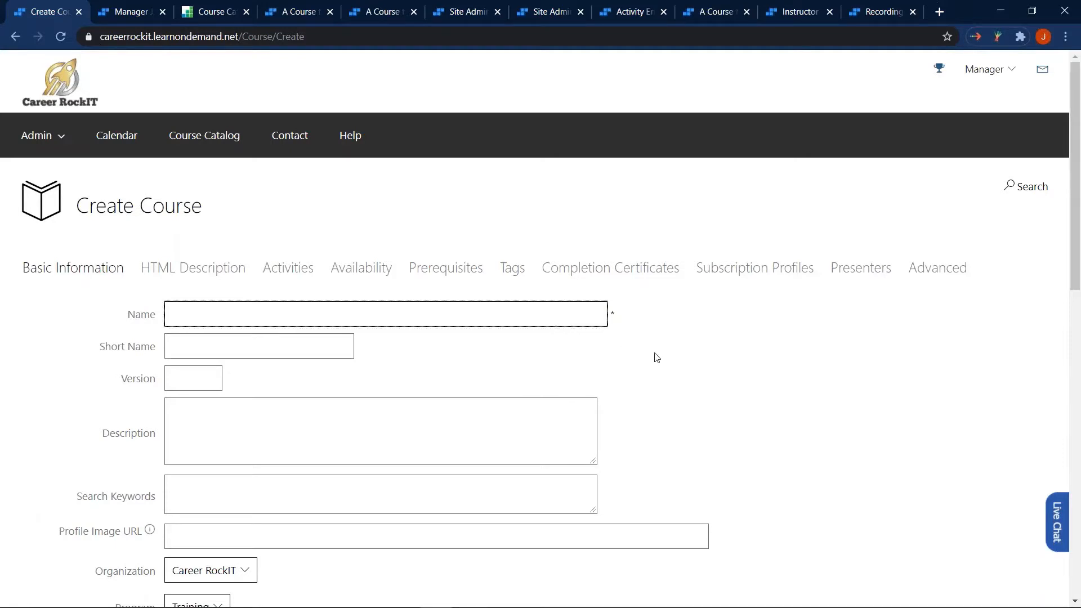
{"action": "scroll", "coordinate": [654, 357], "scroll_direction": "down", "scroll_amount": 1}
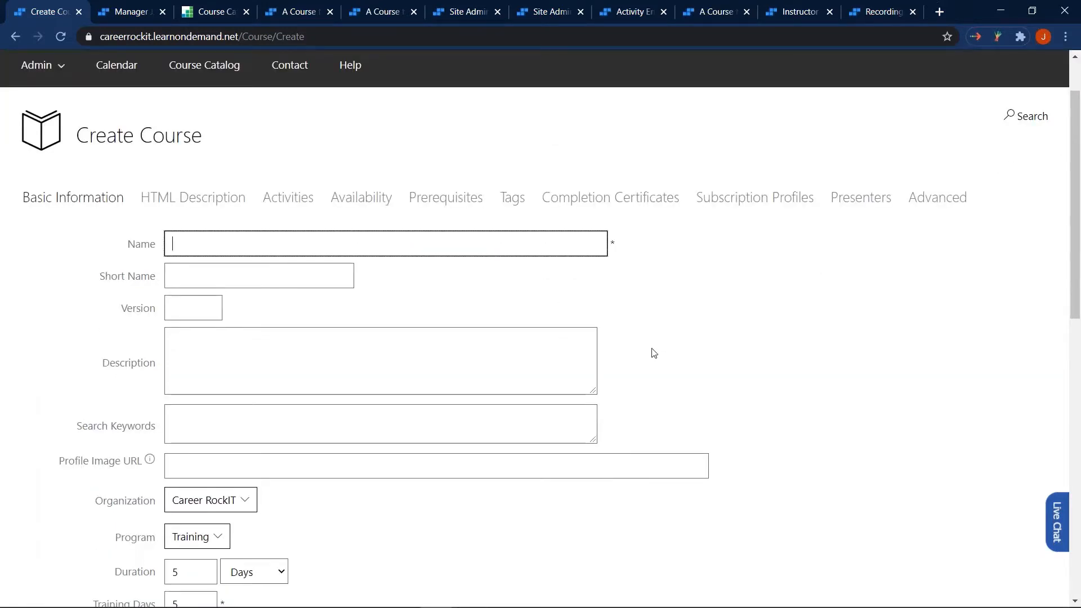
{"action": "type", "text": "Creating"}
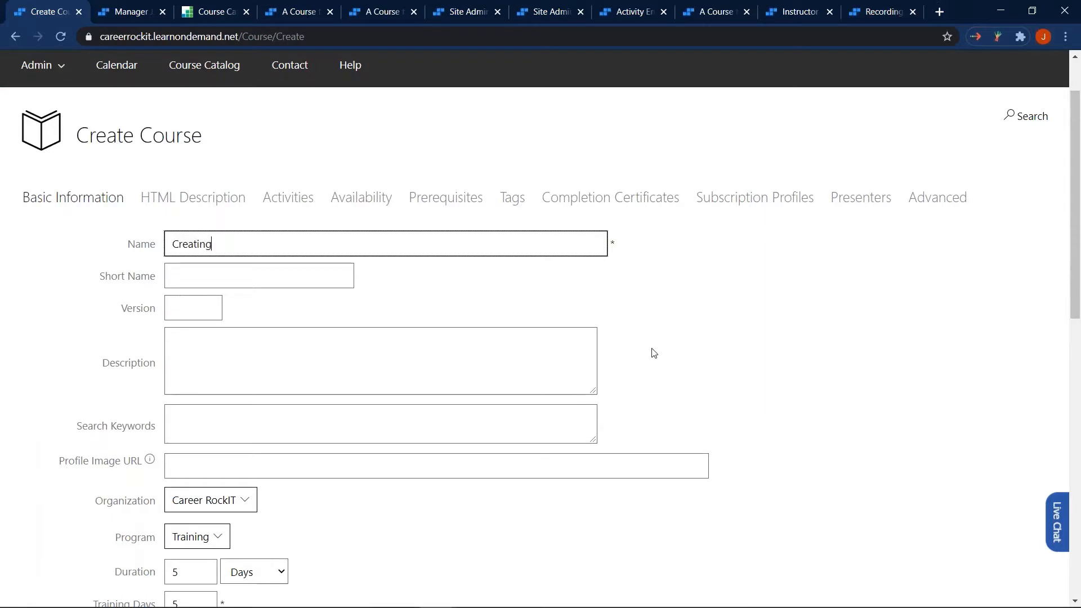
{"action": "type", "text": " a Course"}
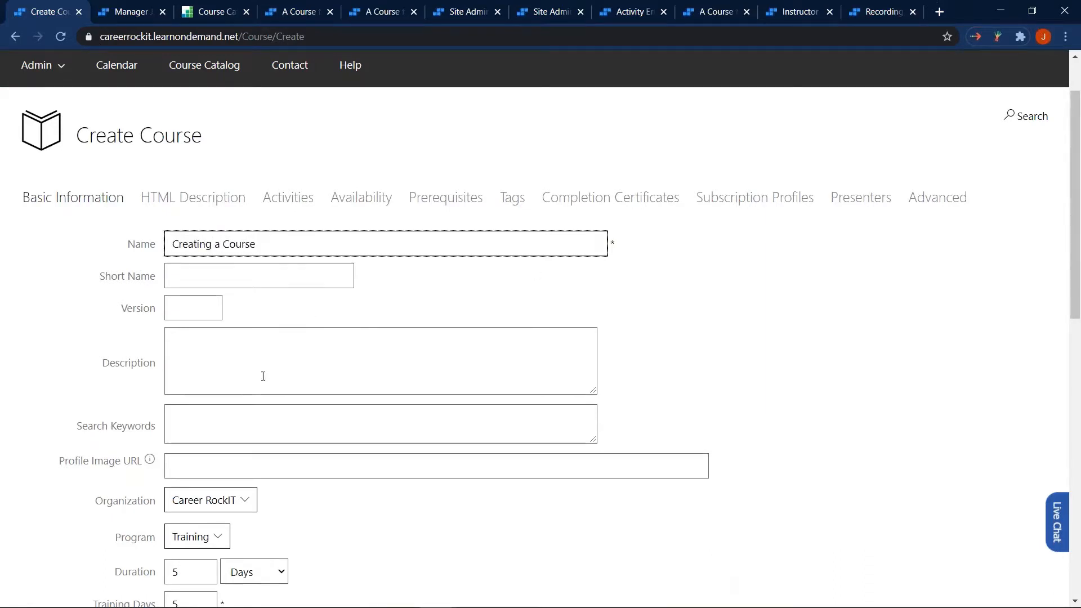
Step: Check which organizations can be selected for the course, keeping Career RockIT
{"action": "scroll", "coordinate": [264, 375], "scroll_direction": "down", "scroll_amount": 1}
{"action": "scroll", "coordinate": [263, 375], "scroll_direction": "down", "scroll_amount": 1}
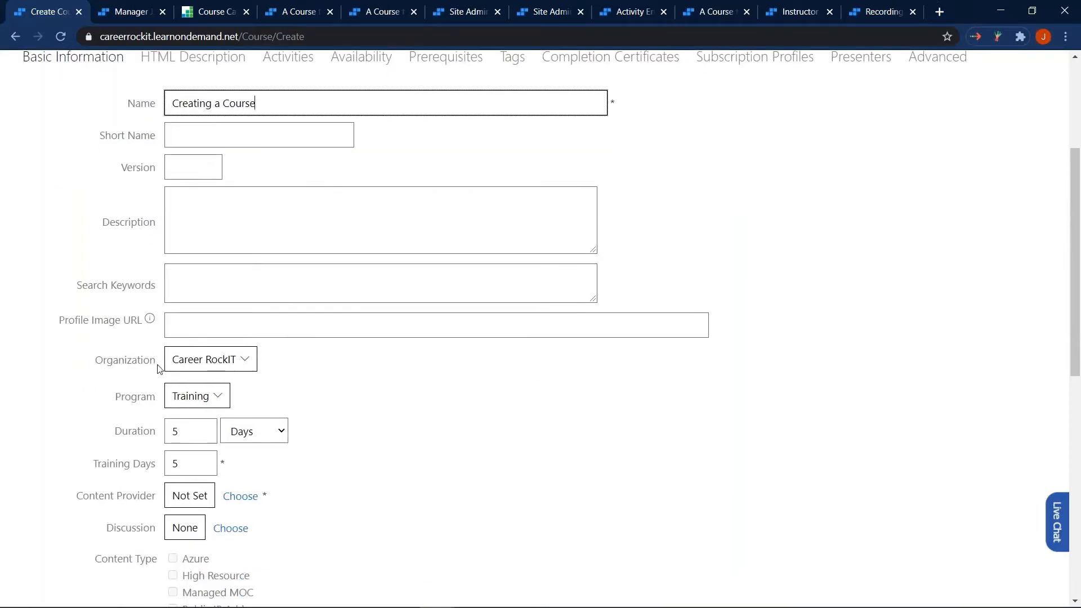
{"action": "left_click_drag", "start_coordinate": [159, 369], "coordinate": [98, 370]}
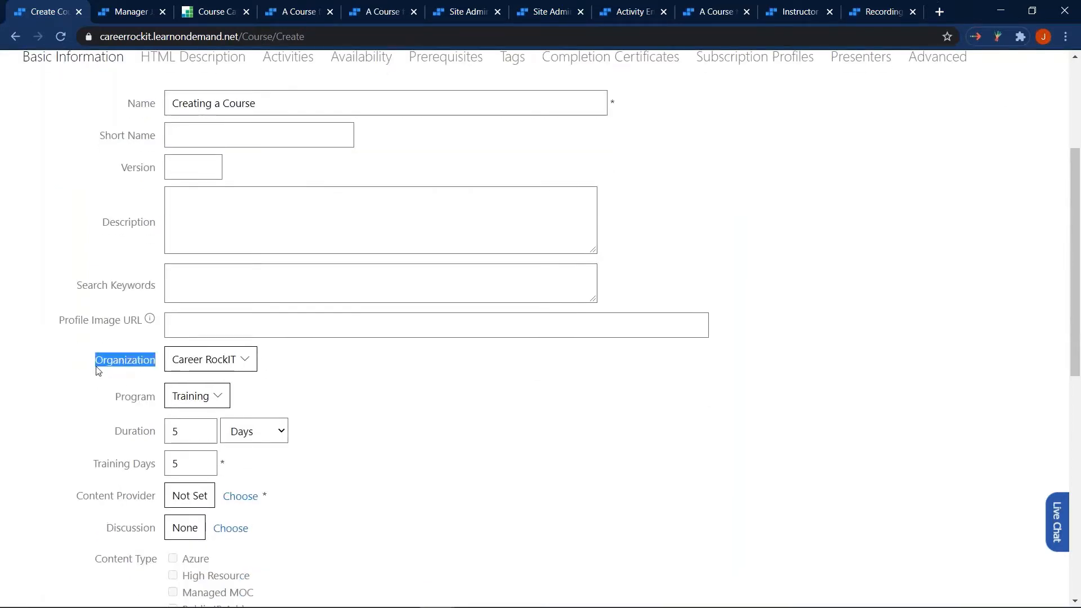
{"action": "left_click", "coordinate": [312, 361]}
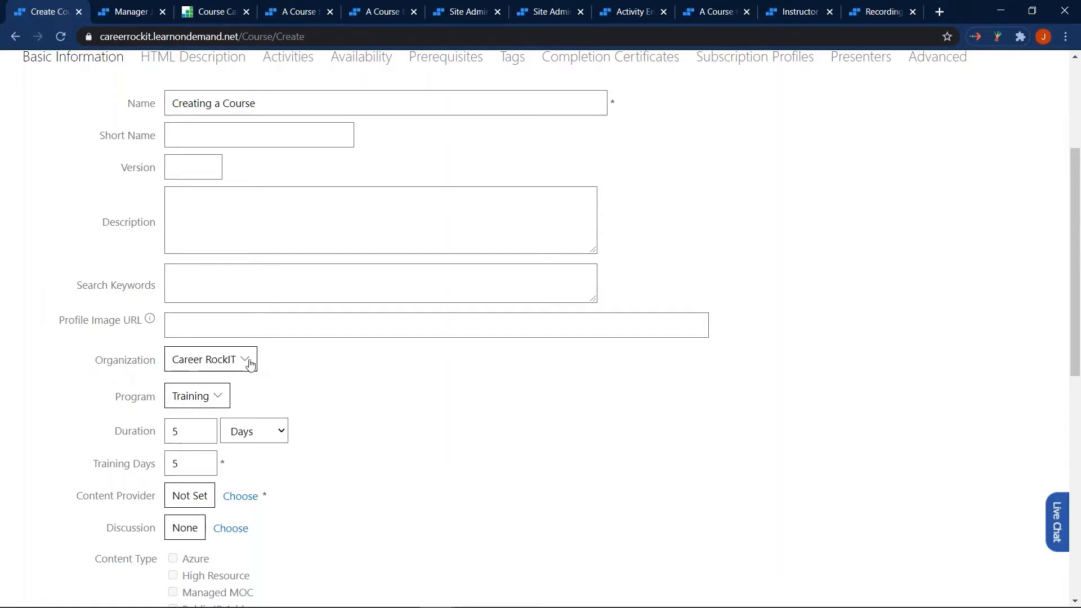
{"action": "left_click", "coordinate": [251, 364]}
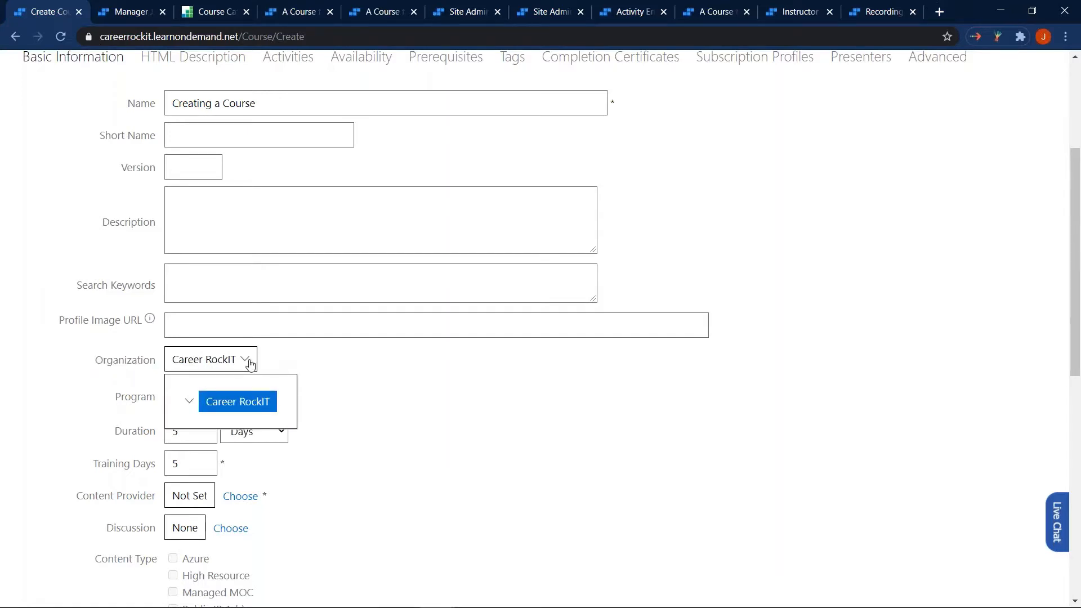
{"action": "left_click", "coordinate": [306, 360]}
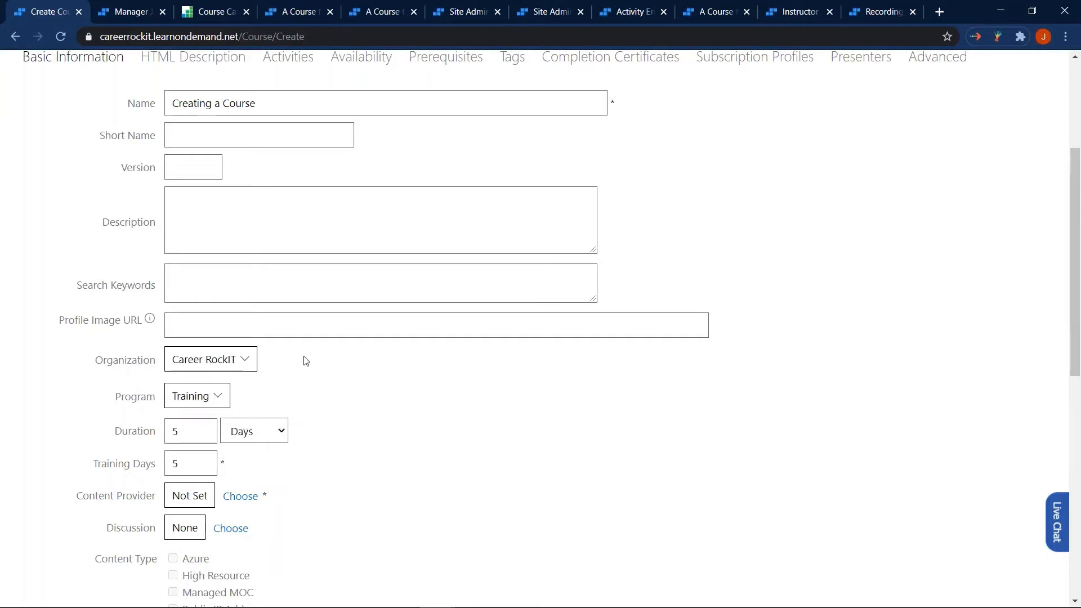
Step: Set the course duration to 1 day and its training days to 1
{"action": "scroll", "coordinate": [306, 361], "scroll_direction": "down", "scroll_amount": 1}
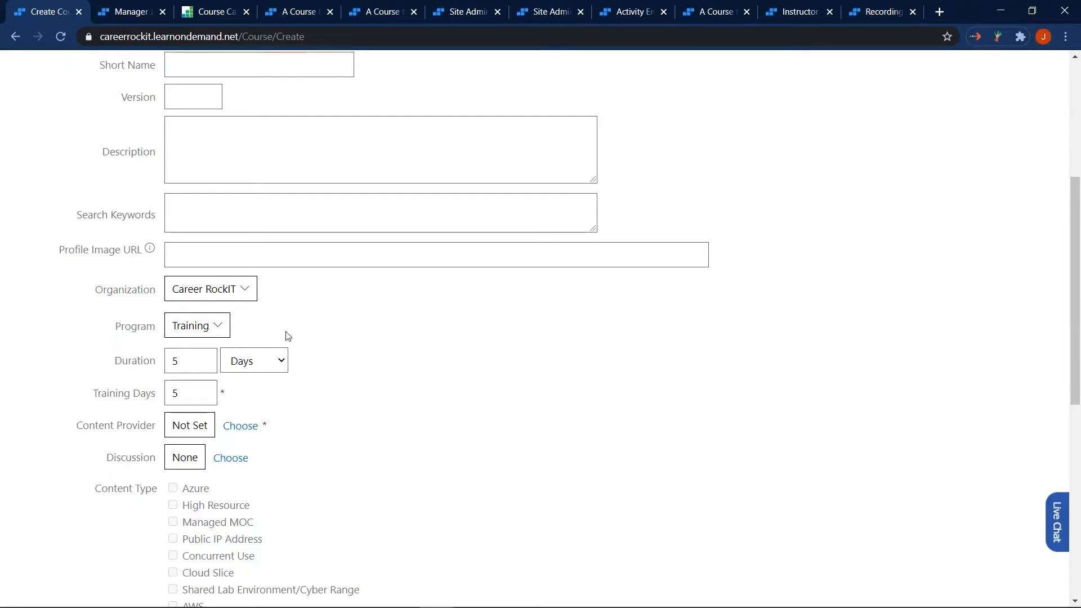
{"action": "scroll", "coordinate": [338, 354], "scroll_direction": "down", "scroll_amount": 1}
{"action": "scroll", "coordinate": [339, 354], "scroll_direction": "down", "scroll_amount": 2}
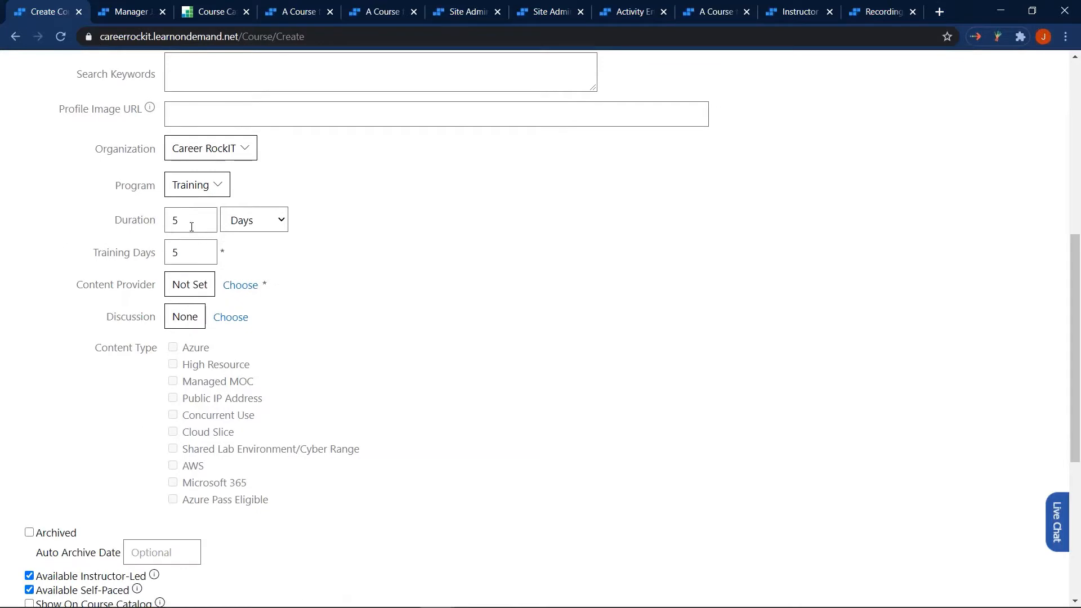
{"action": "double_click", "coordinate": [173, 220]}
{"action": "type", "text": "1"}
{"action": "double_click", "coordinate": [198, 254]}
{"action": "type", "text": "1"}
{"action": "double_click", "coordinate": [179, 256]}
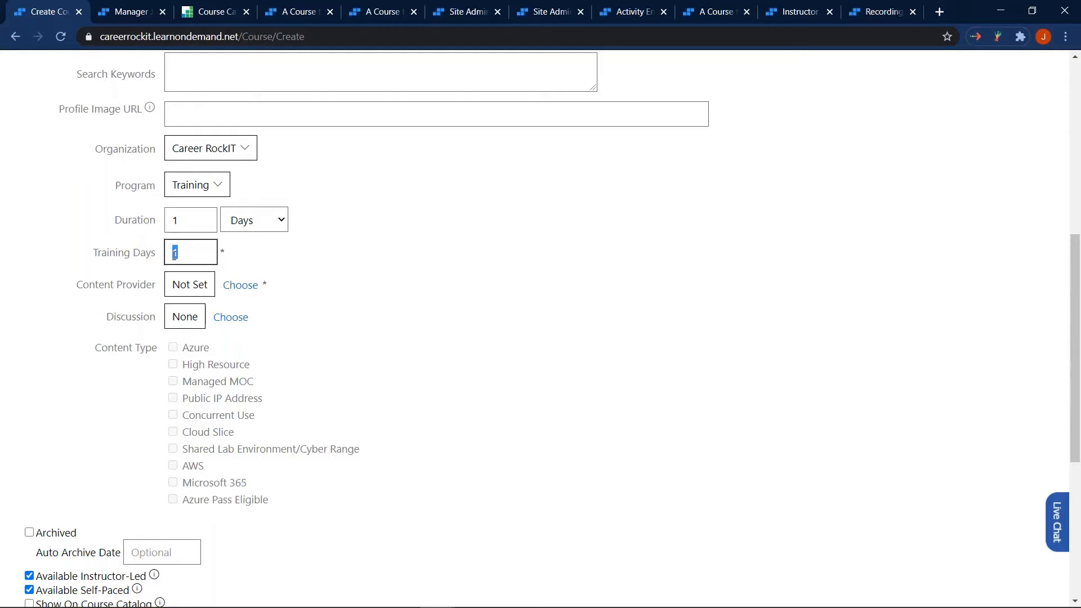
{"action": "left_click", "coordinate": [322, 256]}
Step: Search the content providers and assign Career Rockit as the course's content provider
{"action": "left_click", "coordinate": [241, 288]}
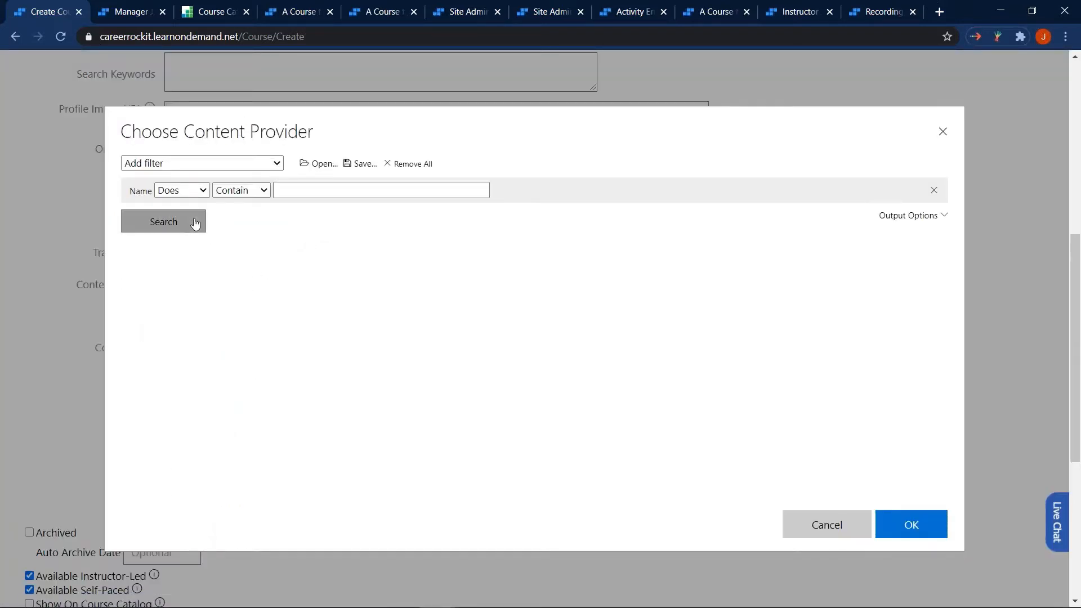
{"action": "left_click", "coordinate": [195, 223]}
{"action": "left_click", "coordinate": [271, 324]}
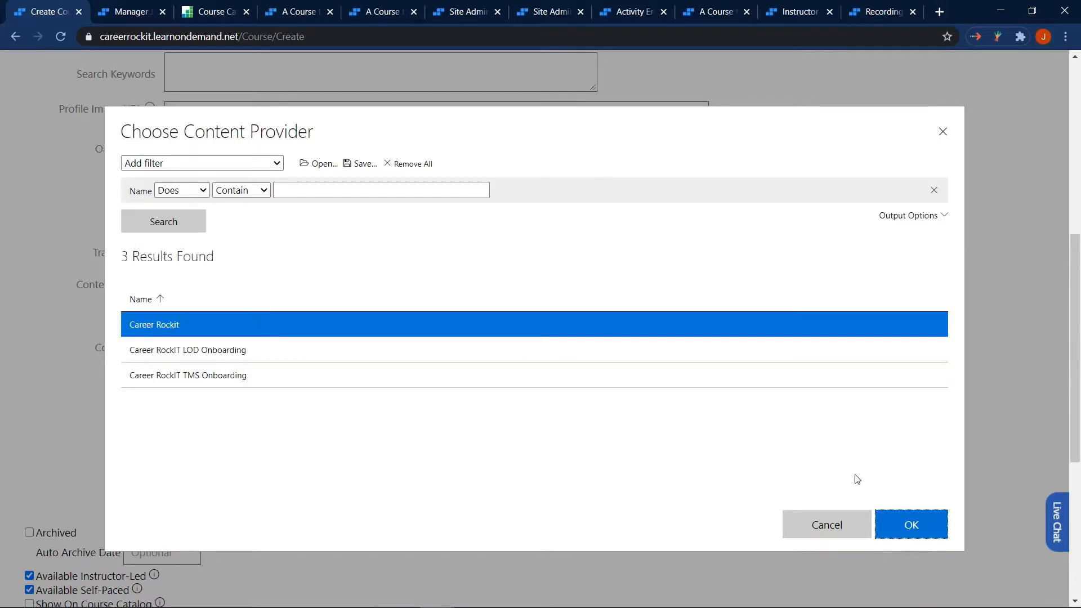
{"action": "left_click", "coordinate": [912, 528]}
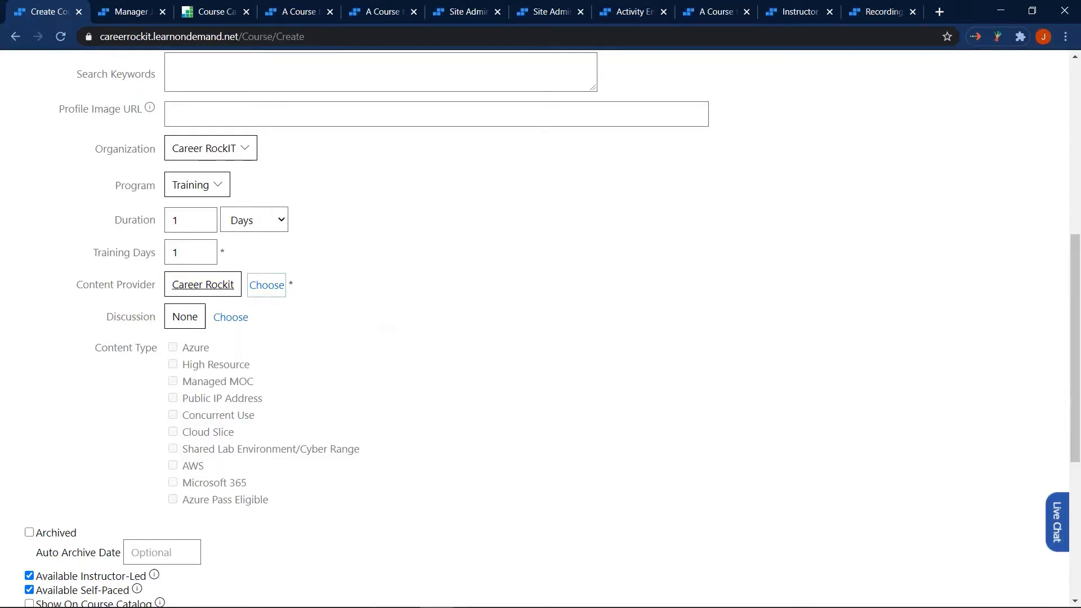
{"action": "left_click", "coordinate": [335, 278]}
Step: Turn off both instructor-led and self-paced availability for the new course
{"action": "scroll", "coordinate": [414, 381], "scroll_direction": "down", "scroll_amount": 3}
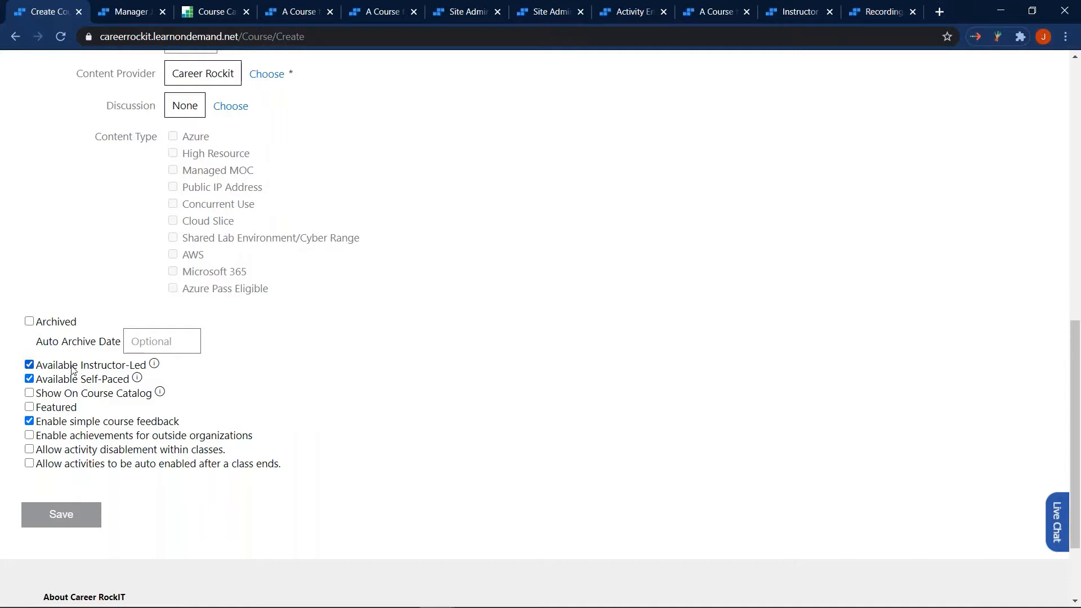
{"action": "left_click", "coordinate": [73, 370]}
{"action": "left_click", "coordinate": [72, 383]}
Step: View the coming-soon courses in the open Challenge Labs course catalog, and return to the course form
{"action": "left_click", "coordinate": [197, 12]}
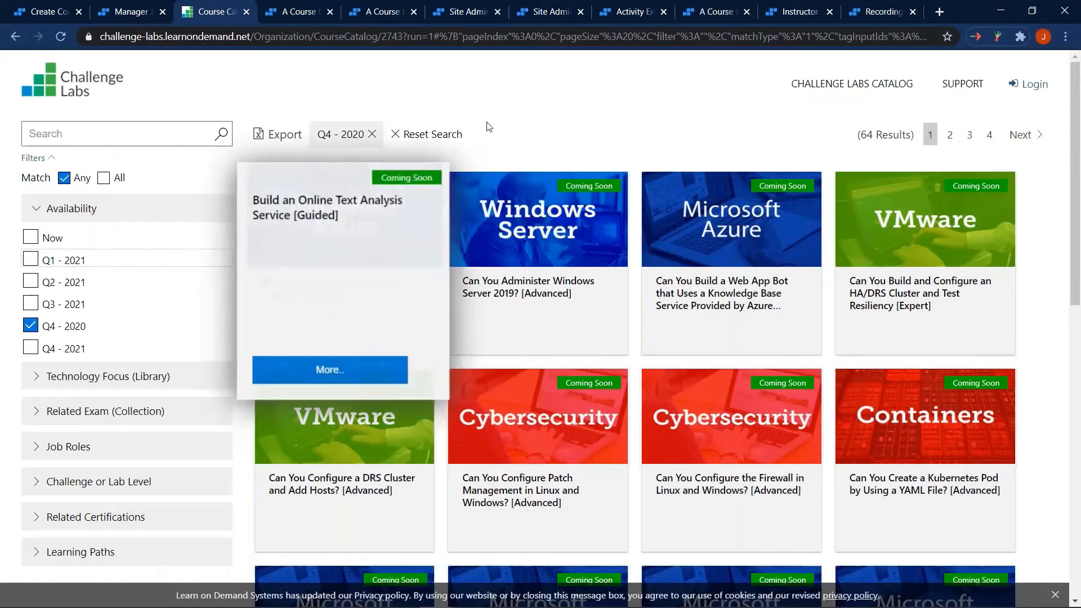
{"action": "mouse_move", "coordinate": [396, 230]}
{"action": "left_click", "coordinate": [34, 12]}
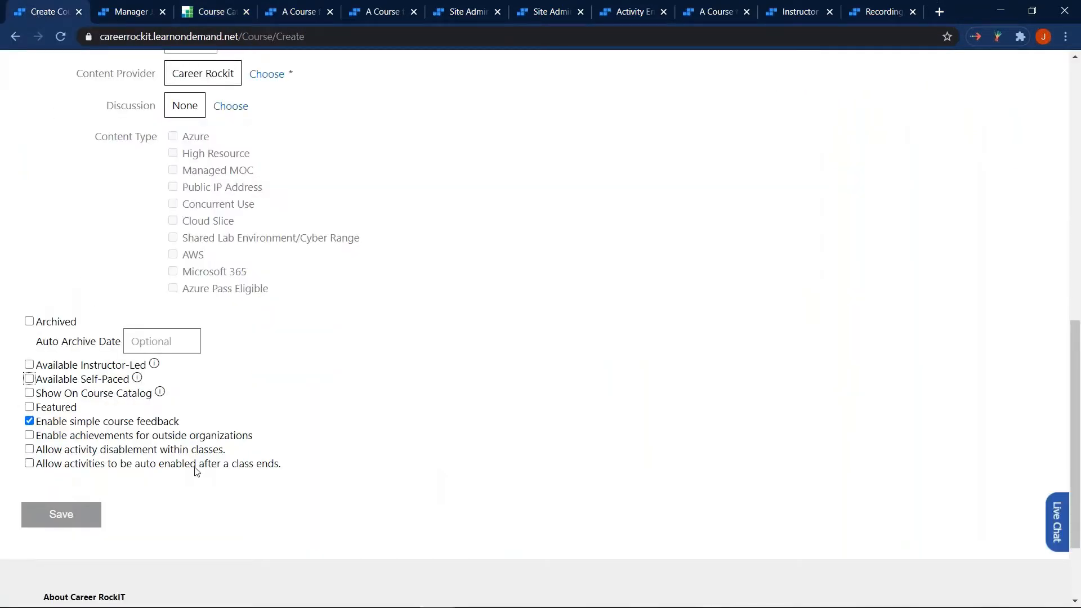
Step: Save the new course and review the publishing group notice on its profile
{"action": "scroll", "coordinate": [253, 363], "scroll_direction": "up", "scroll_amount": 3}
{"action": "scroll", "coordinate": [180, 400], "scroll_direction": "down", "scroll_amount": 5}
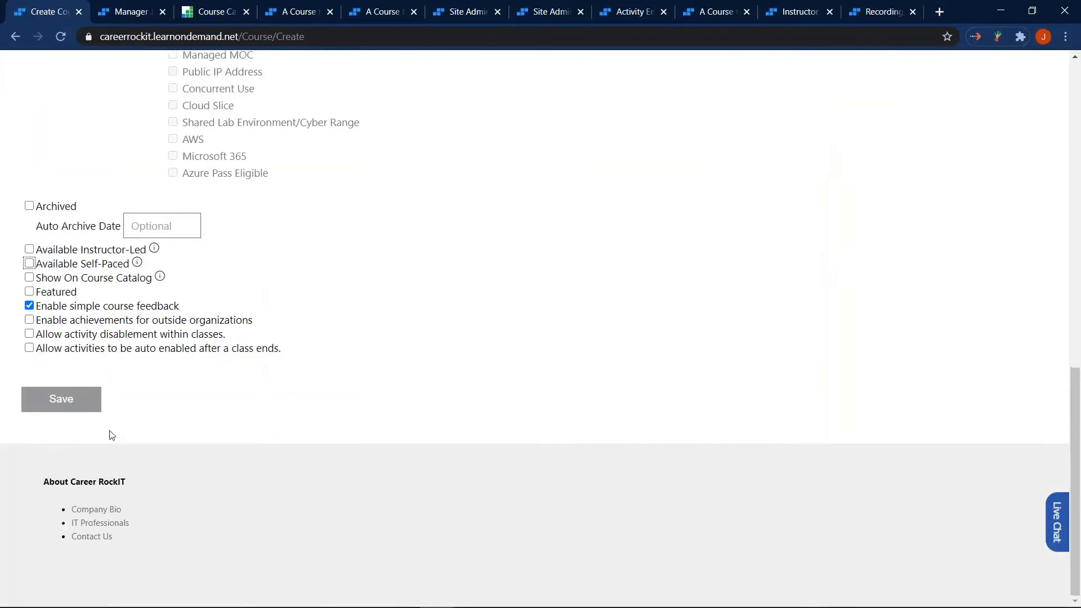
{"action": "left_click", "coordinate": [60, 407]}
{"action": "left_click", "coordinate": [59, 407]}
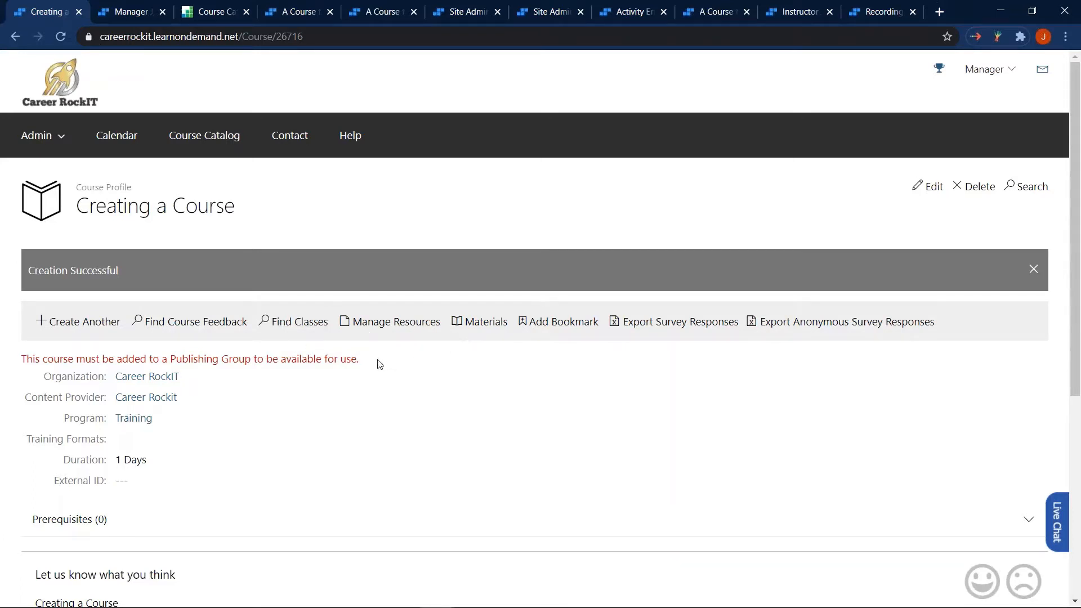
{"action": "left_click_drag", "start_coordinate": [379, 362], "coordinate": [35, 352]}
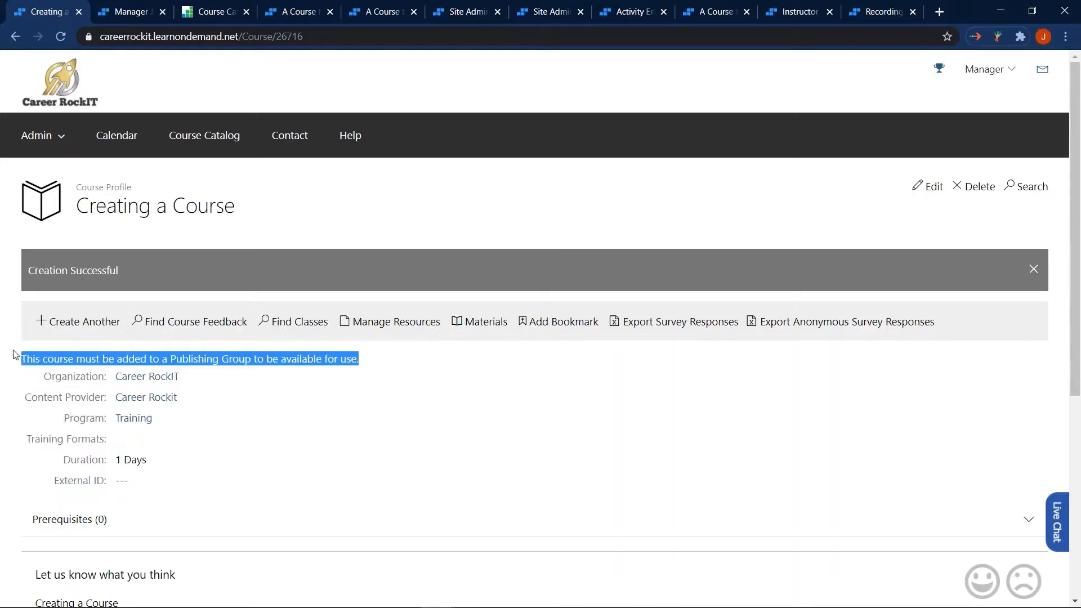
{"action": "left_click", "coordinate": [397, 366]}
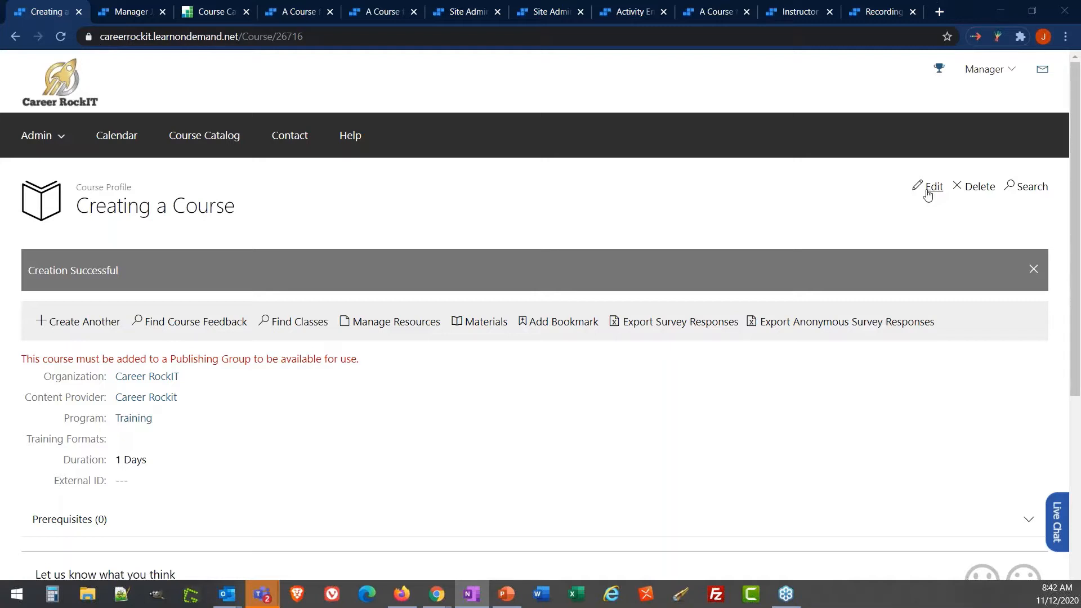
Step: Edit the course's availability to add the Career RockIT (Internal) publishing group, and save the course
{"action": "left_click", "coordinate": [928, 190]}
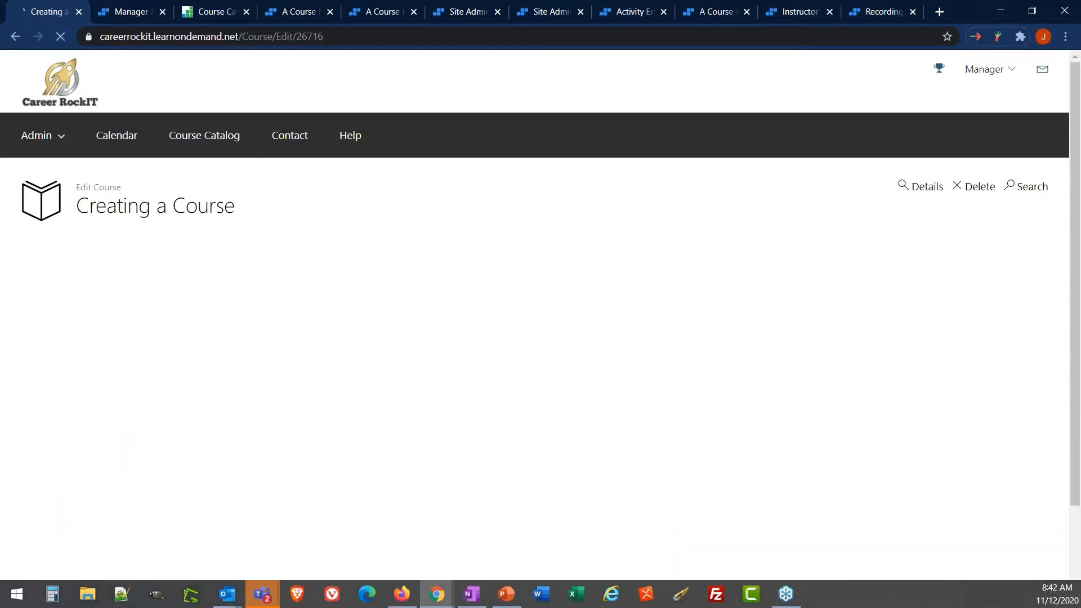
{"action": "left_click", "coordinate": [290, 281]}
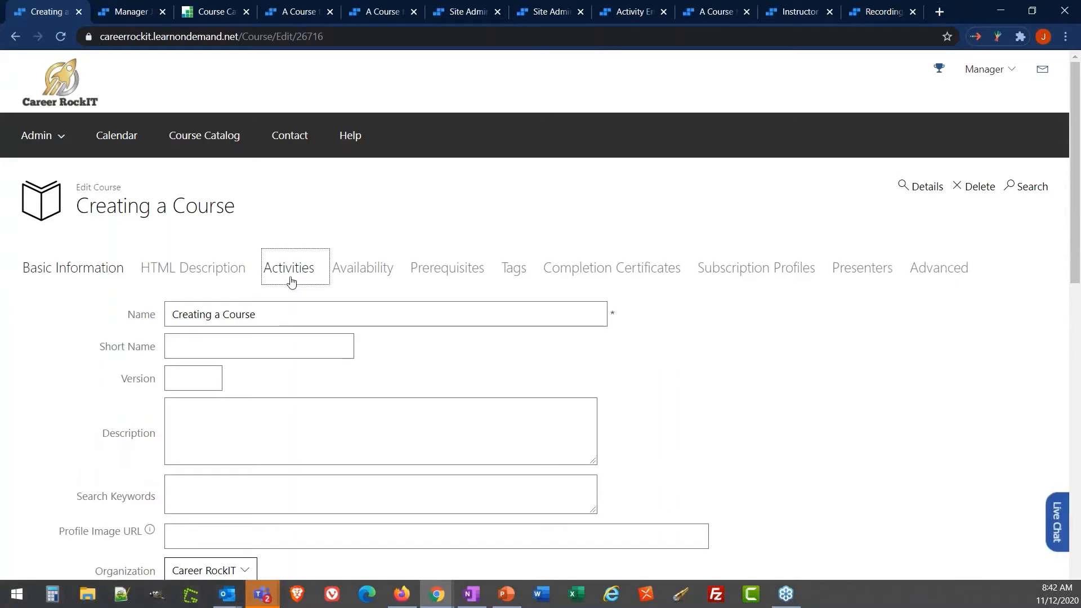
{"action": "left_click", "coordinate": [345, 270]}
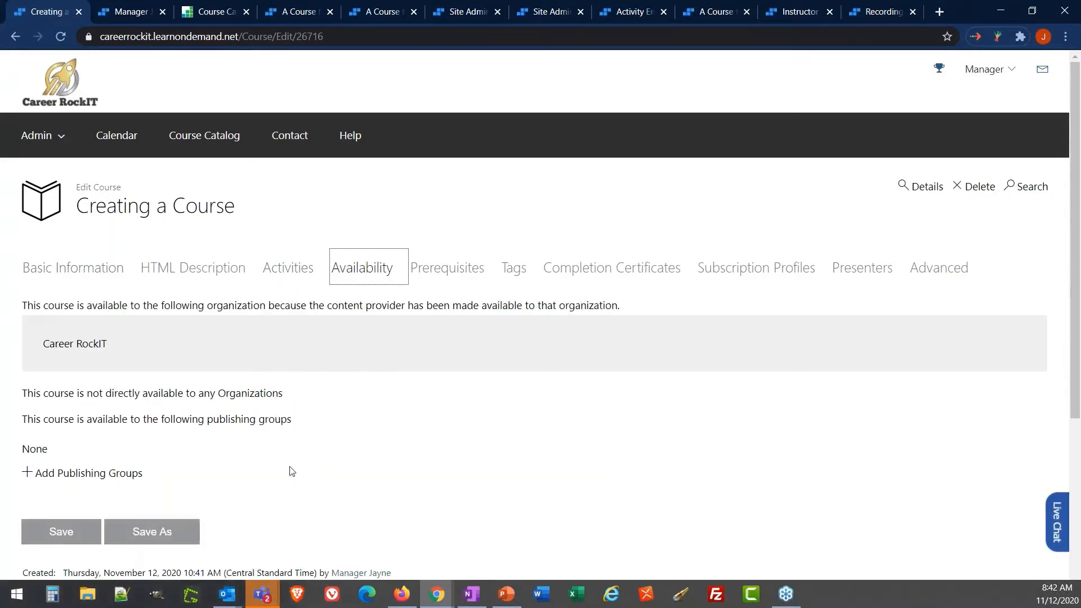
{"action": "left_click_drag", "start_coordinate": [157, 476], "coordinate": [29, 493]}
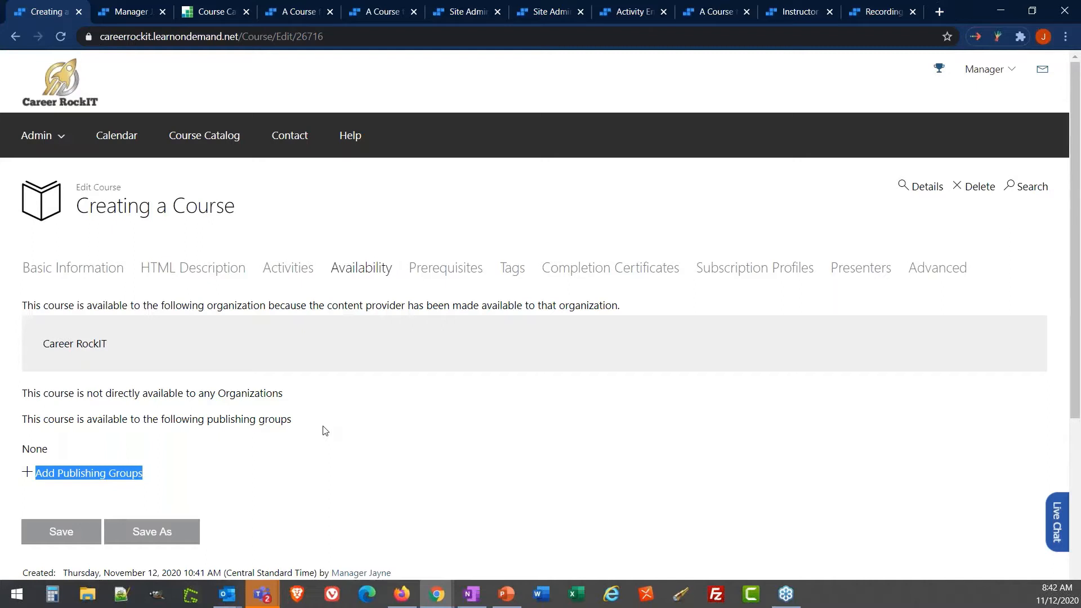
{"action": "left_click", "coordinate": [74, 475]}
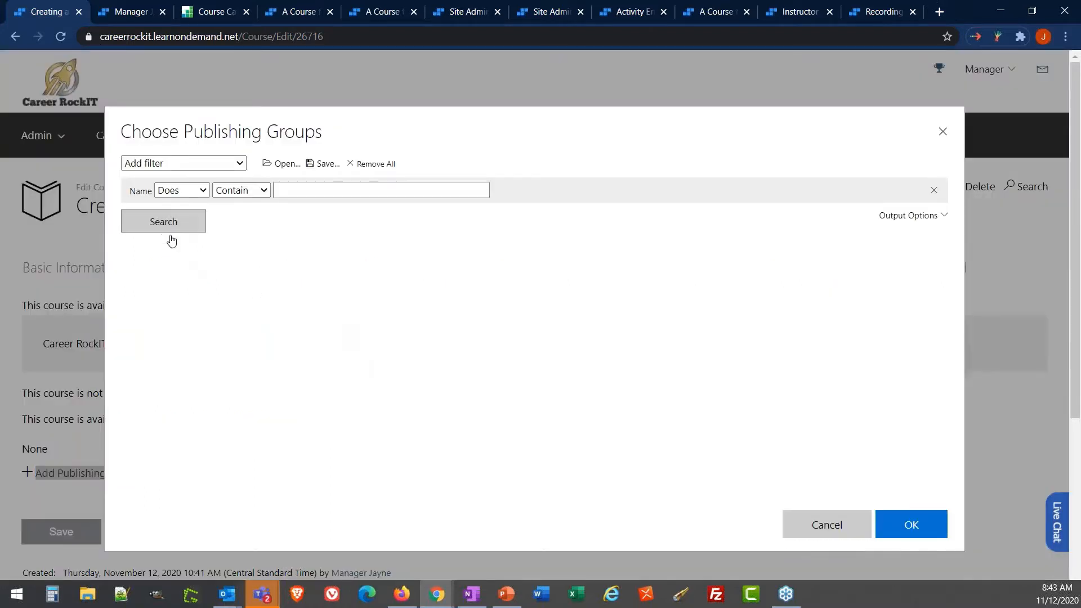
{"action": "left_click", "coordinate": [172, 237]}
{"action": "left_click", "coordinate": [259, 327]}
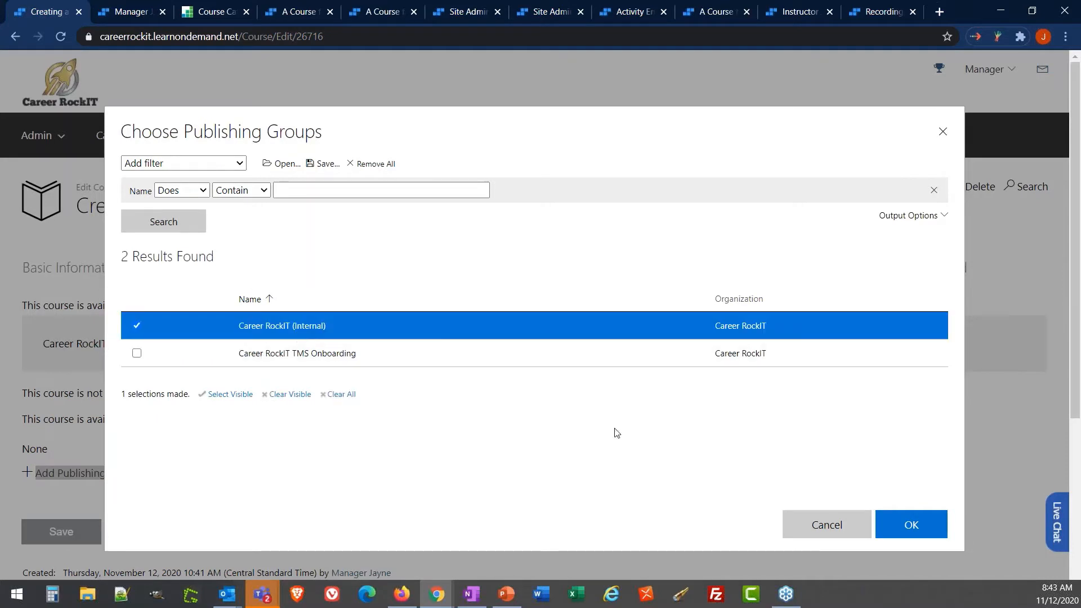
{"action": "left_click", "coordinate": [905, 530]}
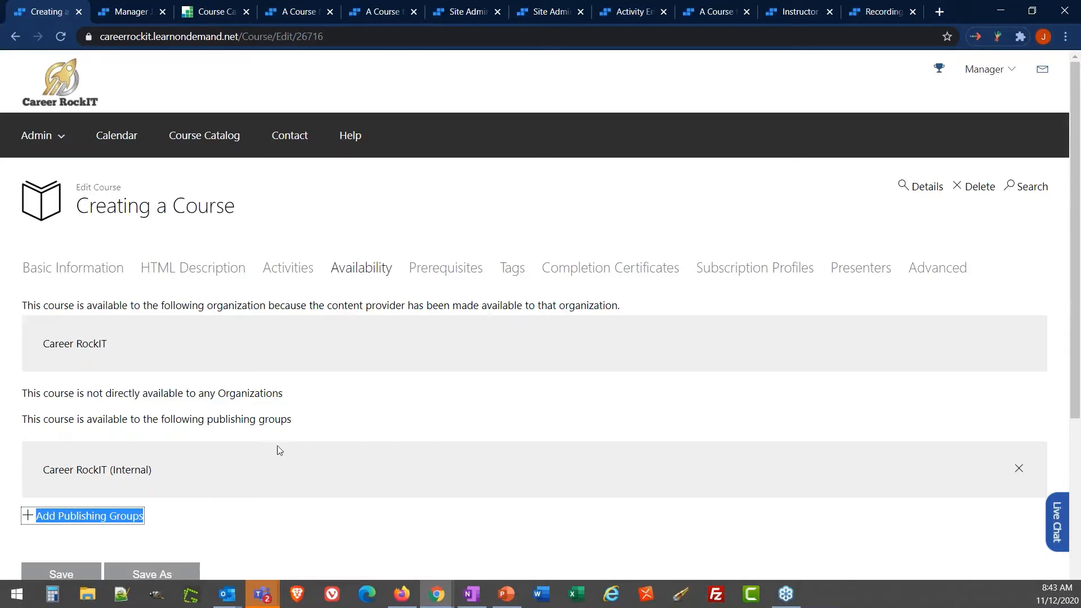
{"action": "scroll", "coordinate": [206, 473], "scroll_direction": "down", "scroll_amount": 2}
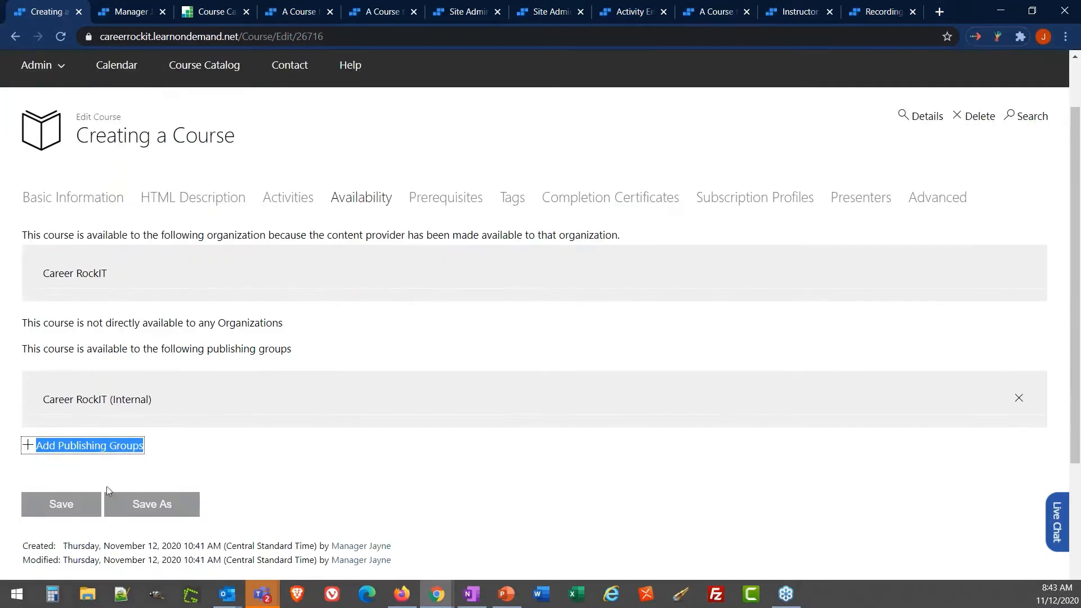
{"action": "left_click", "coordinate": [66, 516]}
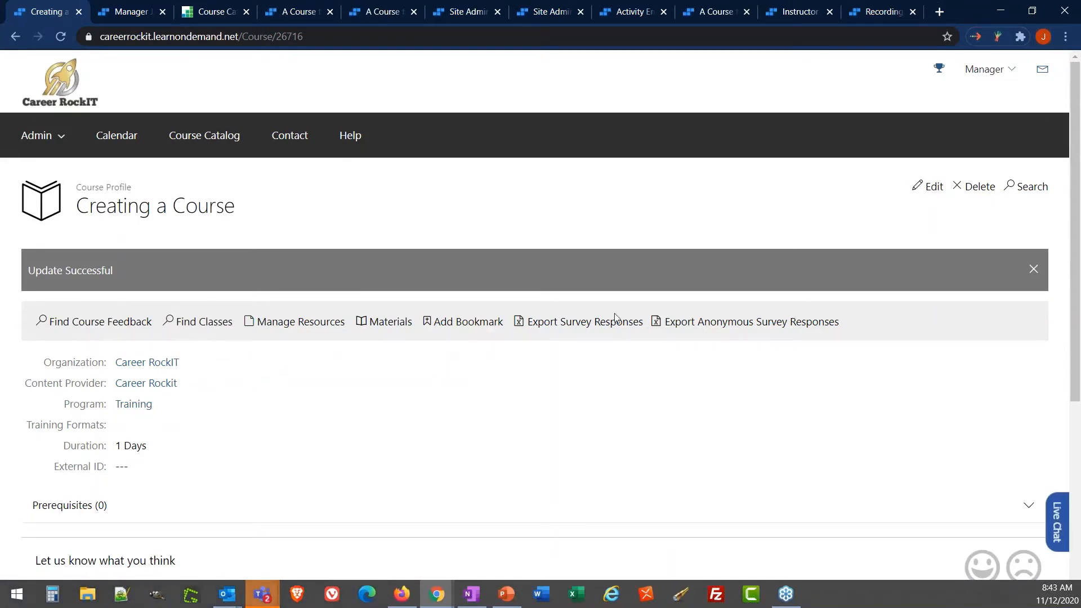
Step: Edit the course to make it available as both instructor-led and self-paced, and save it
{"action": "left_click", "coordinate": [929, 187]}
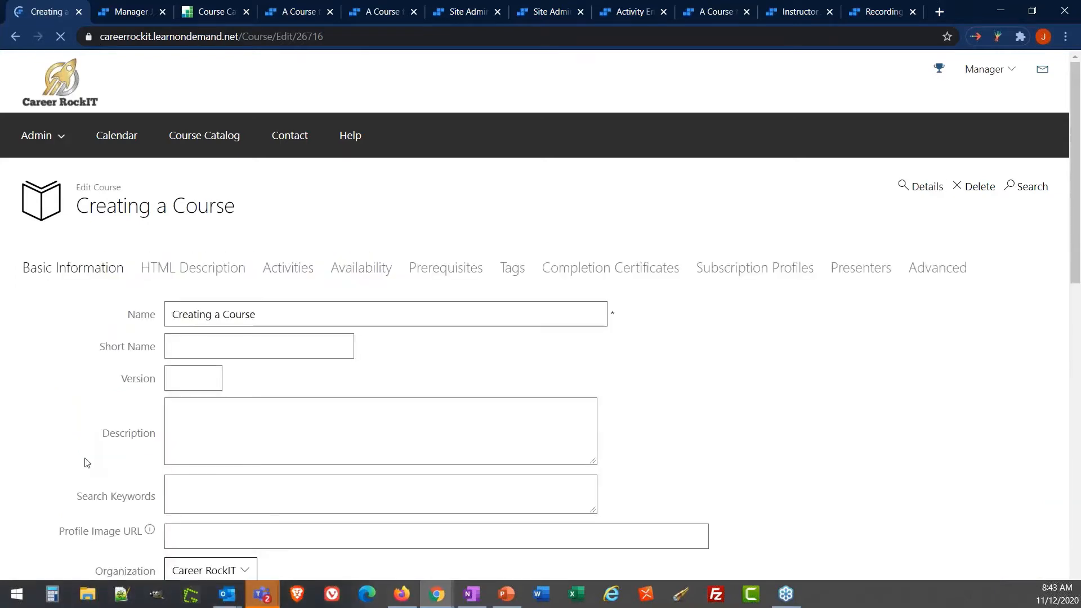
{"action": "scroll", "coordinate": [76, 468], "scroll_direction": "down", "scroll_amount": 5}
{"action": "scroll", "coordinate": [76, 470], "scroll_direction": "down", "scroll_amount": 5}
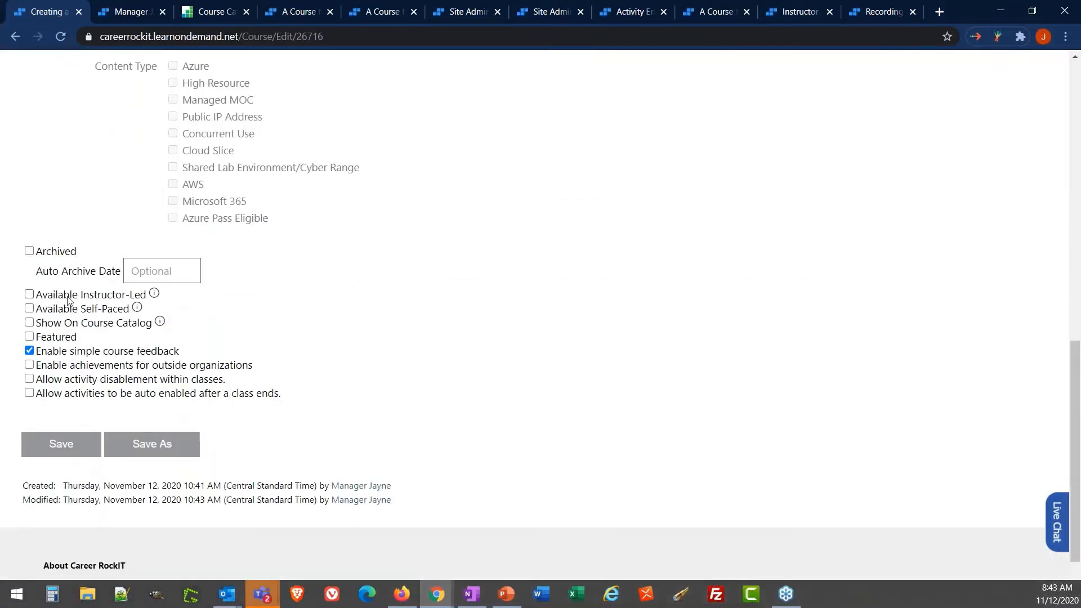
{"action": "left_click", "coordinate": [71, 297]}
{"action": "left_click", "coordinate": [71, 310]}
{"action": "left_click", "coordinate": [68, 446]}
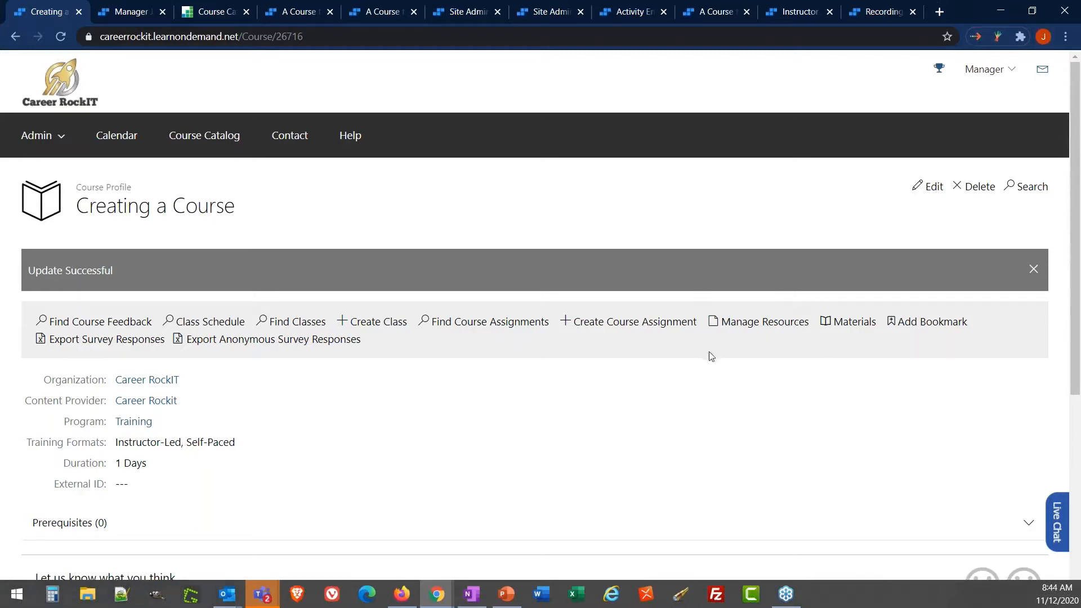
Step: Review the form for adding an uploaded-file resource to the course, cancel it, and return to the course profile
{"action": "left_click", "coordinate": [758, 324]}
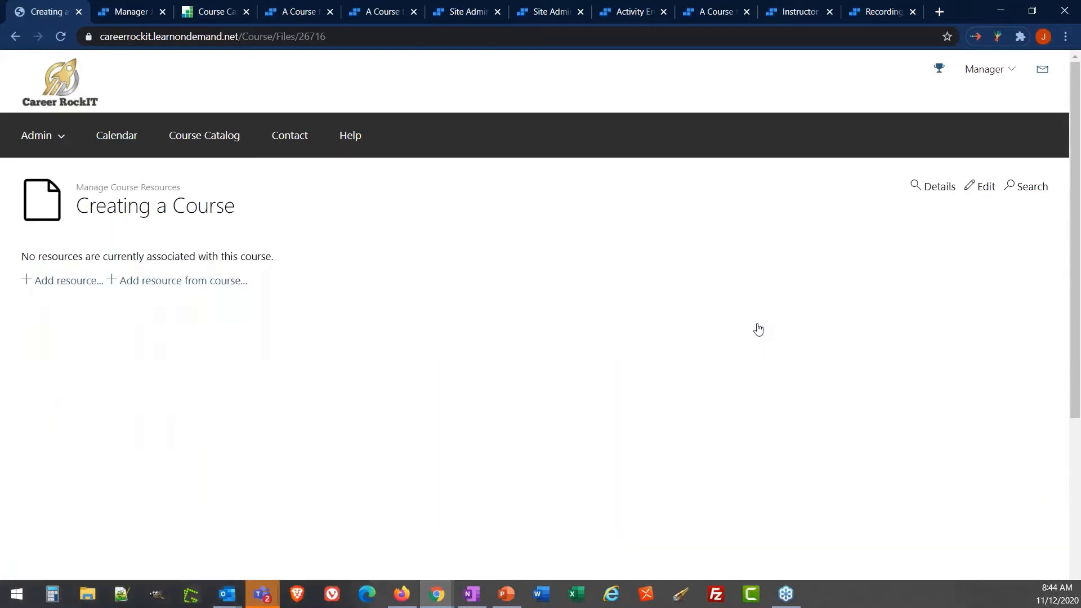
{"action": "left_click", "coordinate": [82, 282]}
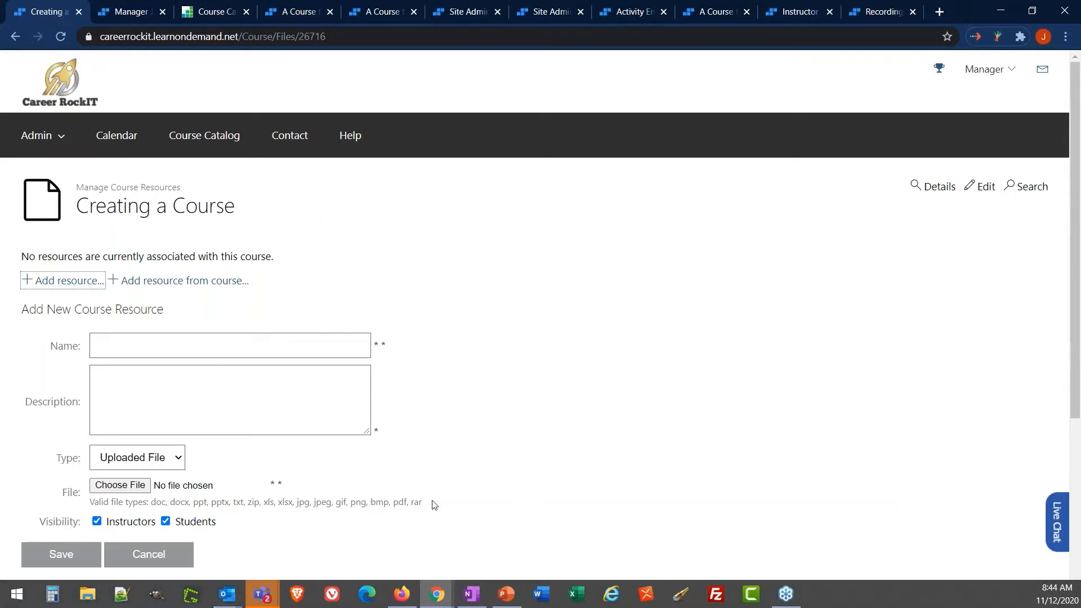
{"action": "left_click_drag", "start_coordinate": [436, 505], "coordinate": [89, 508]}
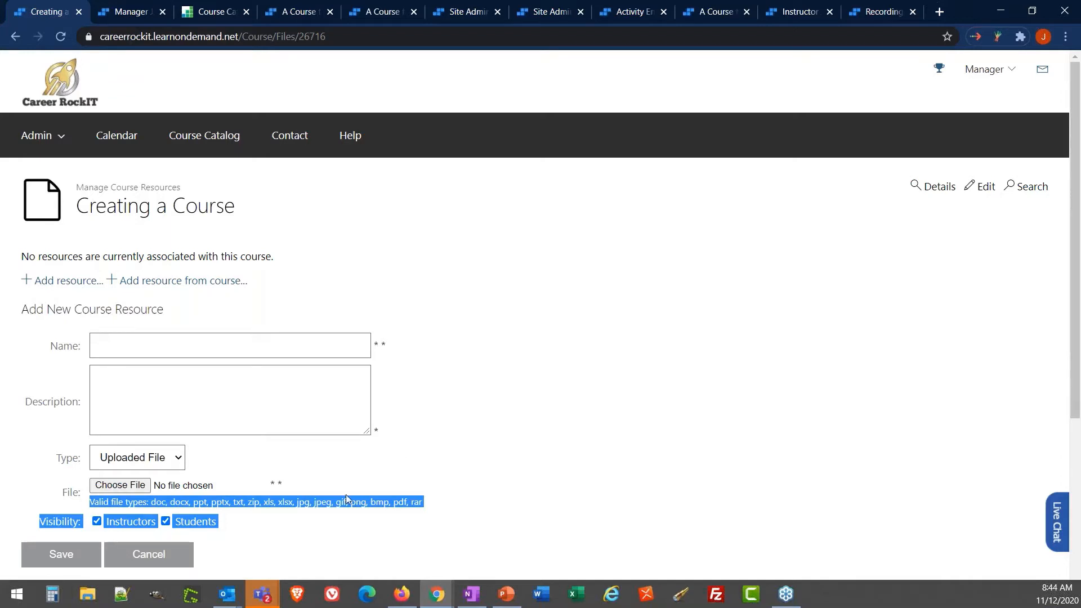
{"action": "left_click", "coordinate": [327, 526]}
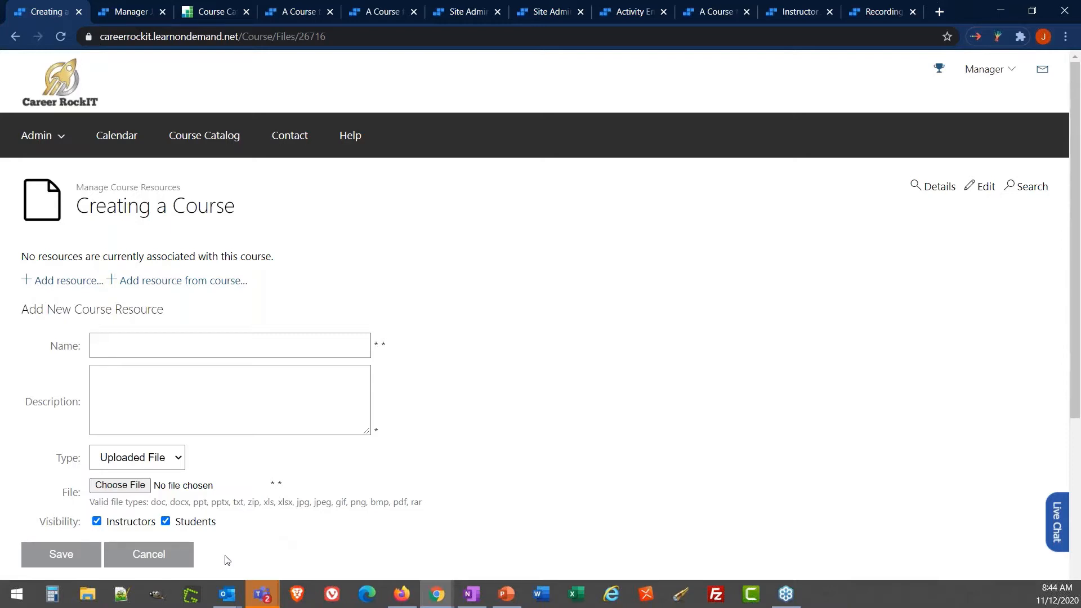
{"action": "left_click", "coordinate": [174, 557]}
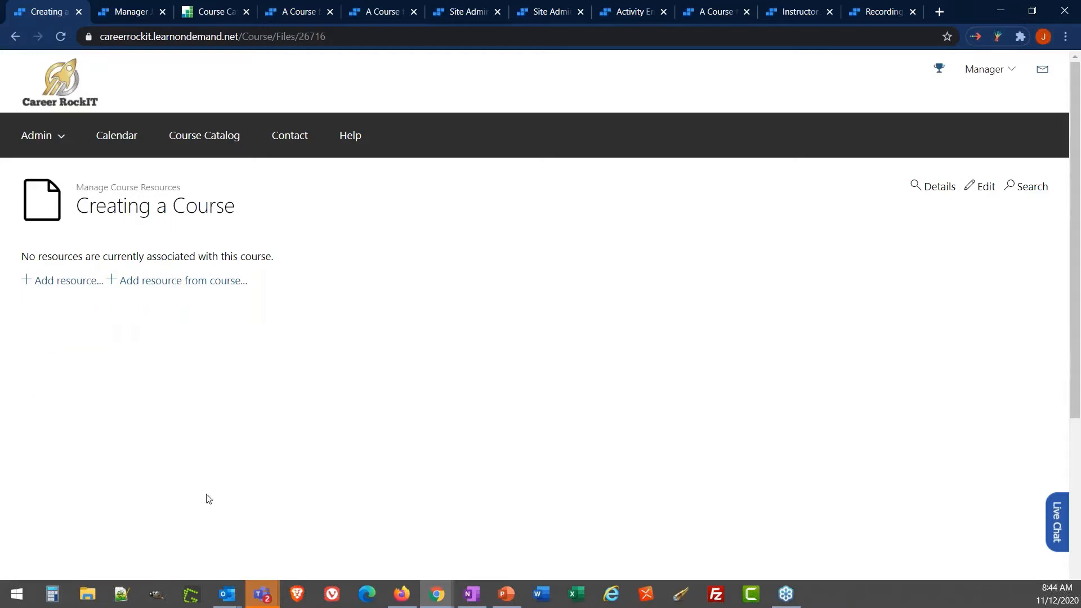
{"action": "left_click", "coordinate": [926, 192]}
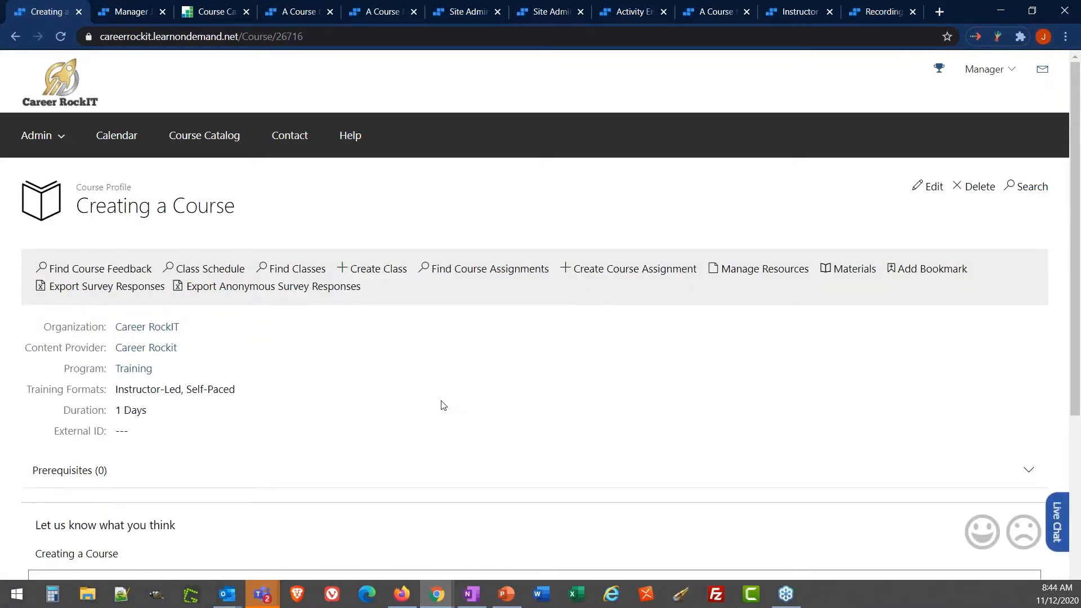
Step: Open the course for editing and review its Short Name, Version and Description fields
{"action": "scroll", "coordinate": [419, 363], "scroll_direction": "down", "scroll_amount": 1}
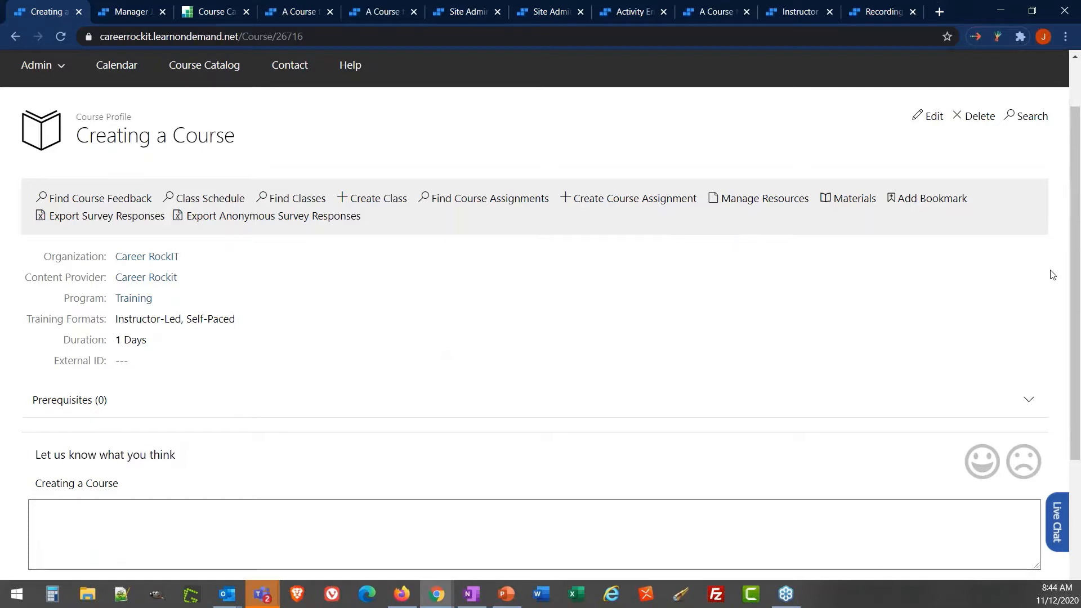
{"action": "key", "text": "alt+Tab"}
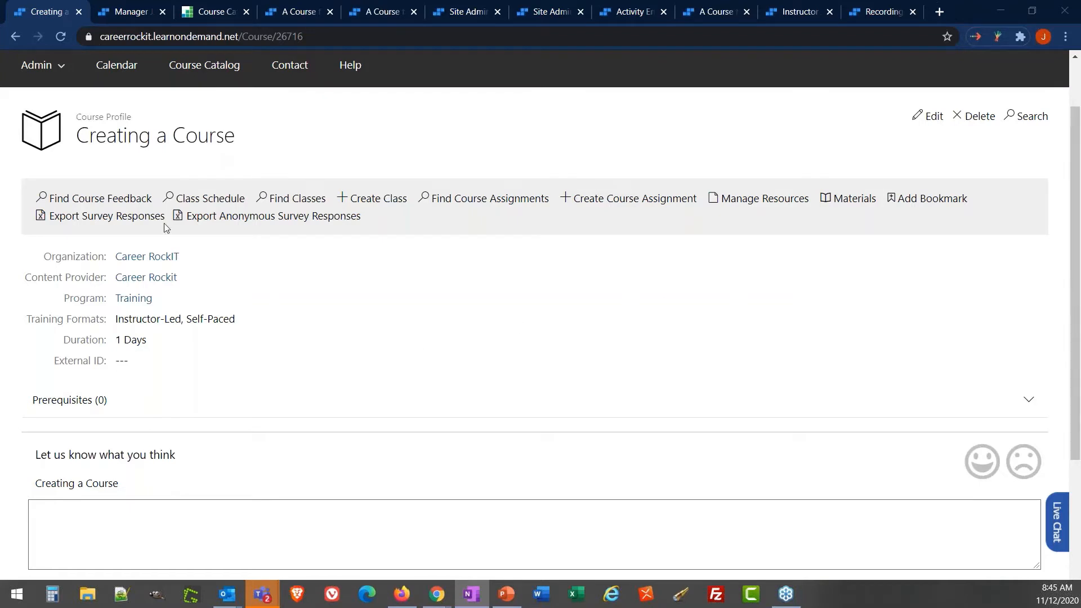
{"action": "left_click", "coordinate": [930, 115]}
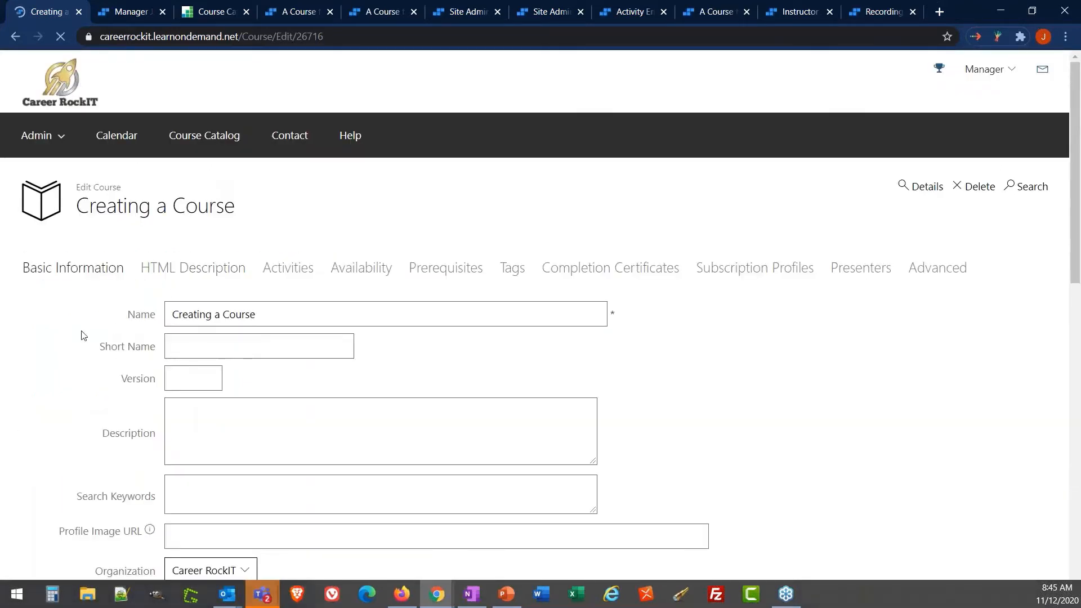
{"action": "scroll", "coordinate": [72, 337], "scroll_direction": "down", "scroll_amount": 3}
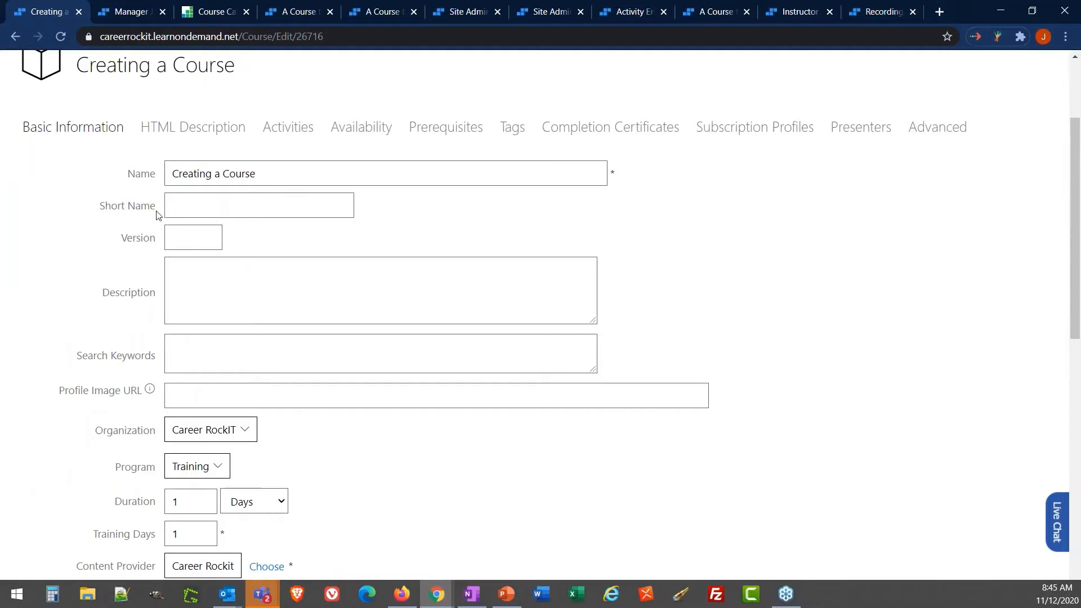
{"action": "left_click", "coordinate": [205, 210]}
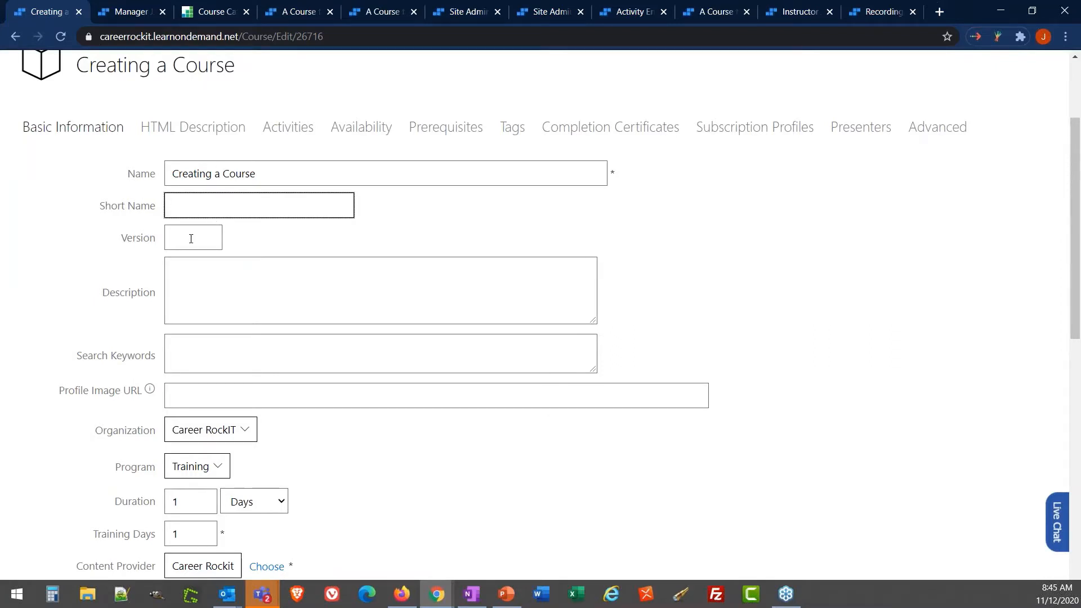
{"action": "left_click", "coordinate": [191, 239]}
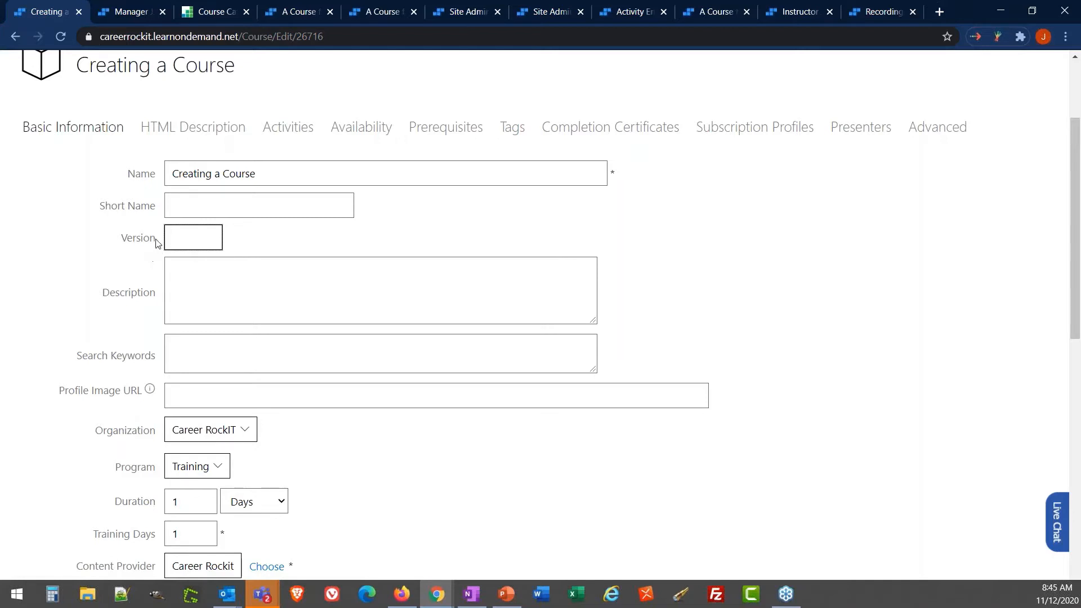
{"action": "left_click_drag", "start_coordinate": [159, 242], "coordinate": [124, 253]}
{"action": "left_click", "coordinate": [125, 251]}
{"action": "left_click", "coordinate": [183, 273]}
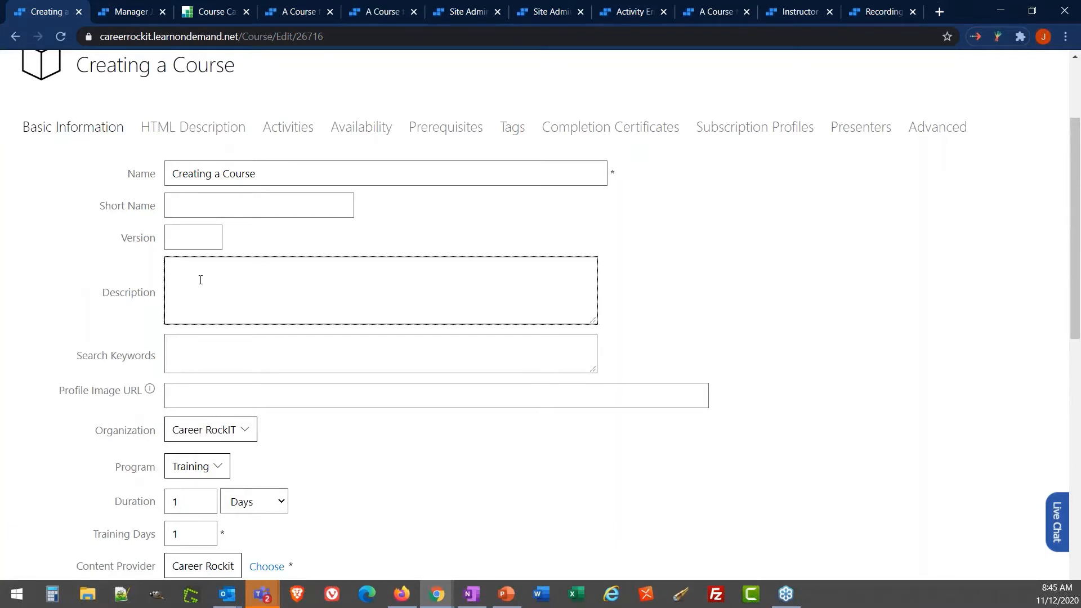
Step: View the course's HTML Description editor, and compare the plain-text and HTML descriptions on the profile of "A Course for a class"
{"action": "left_click", "coordinate": [214, 139]}
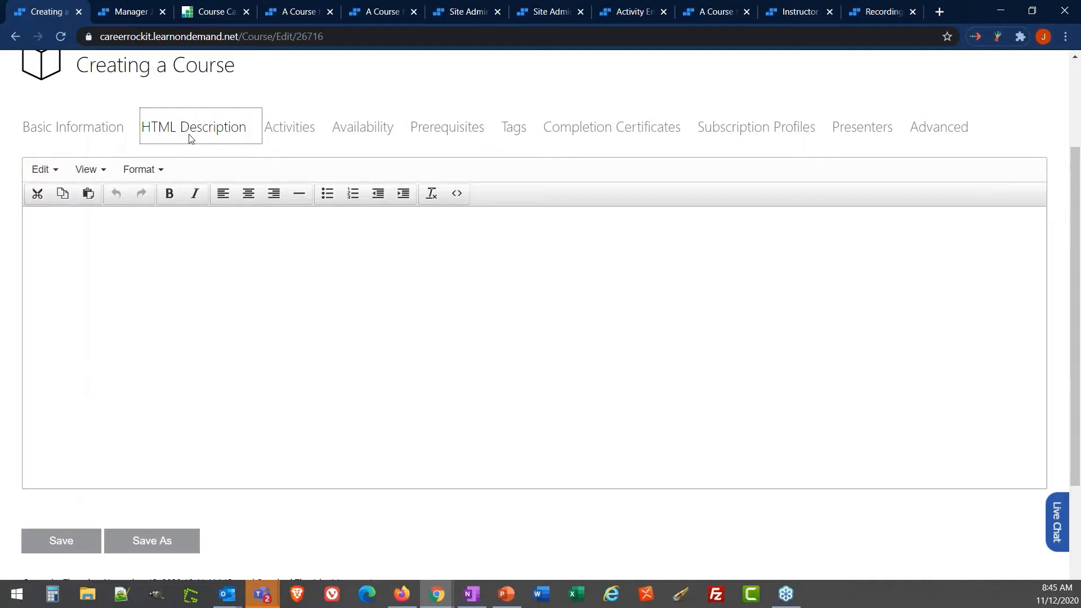
{"action": "left_click", "coordinate": [109, 134]}
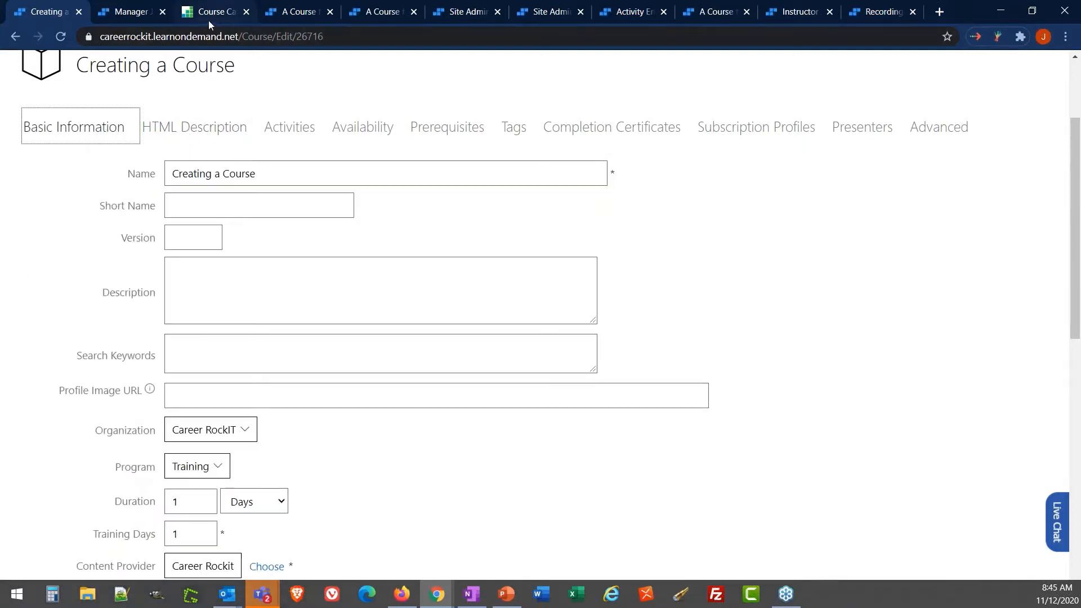
{"action": "left_click", "coordinate": [279, 15]}
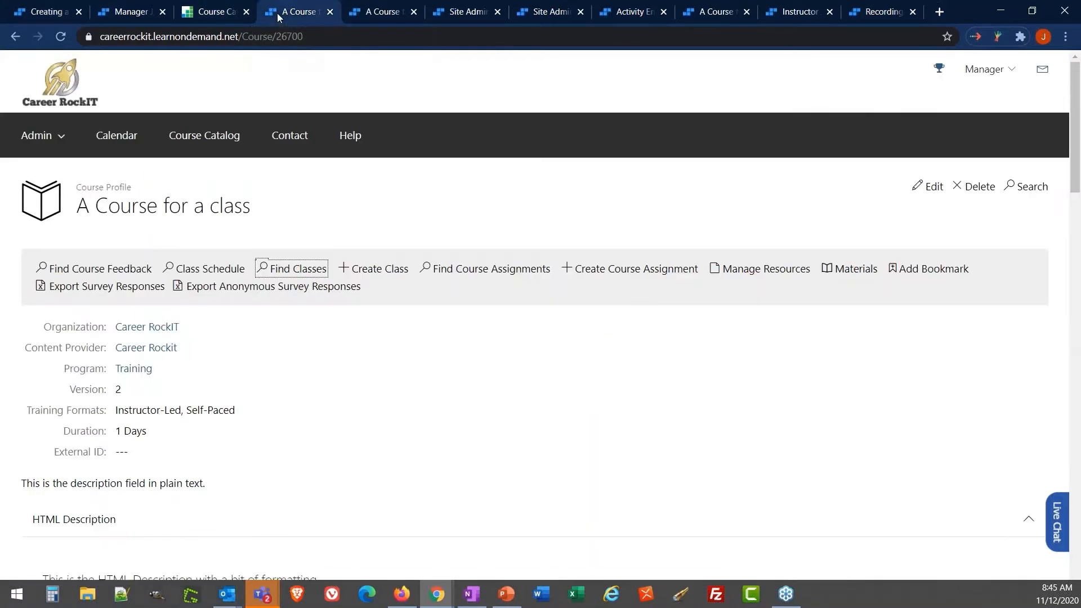
{"action": "scroll", "coordinate": [220, 243], "scroll_direction": "down", "scroll_amount": 3}
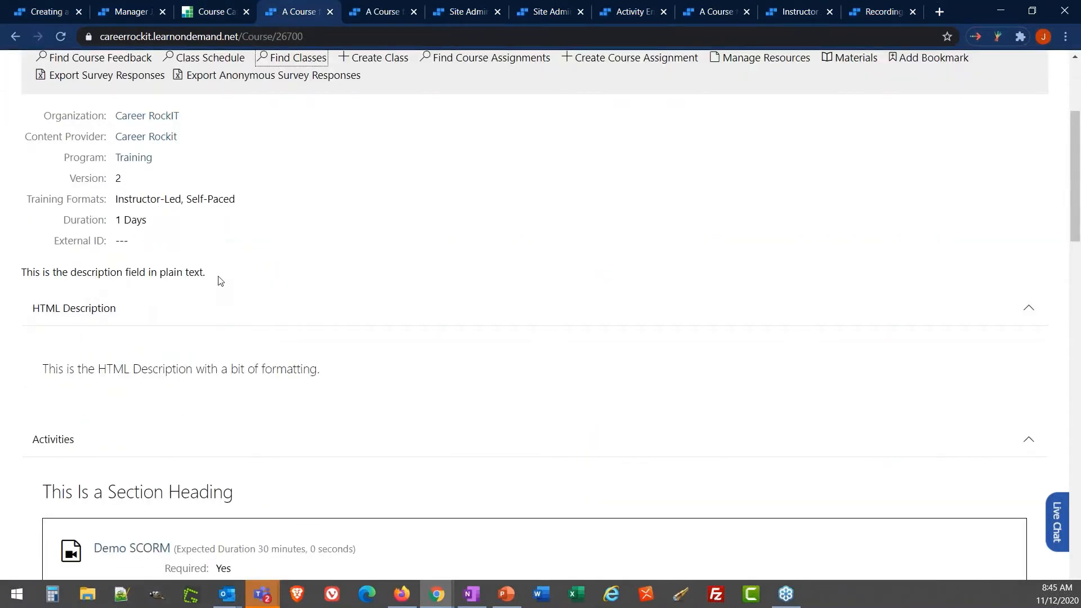
{"action": "left_click_drag", "start_coordinate": [217, 280], "coordinate": [22, 280]}
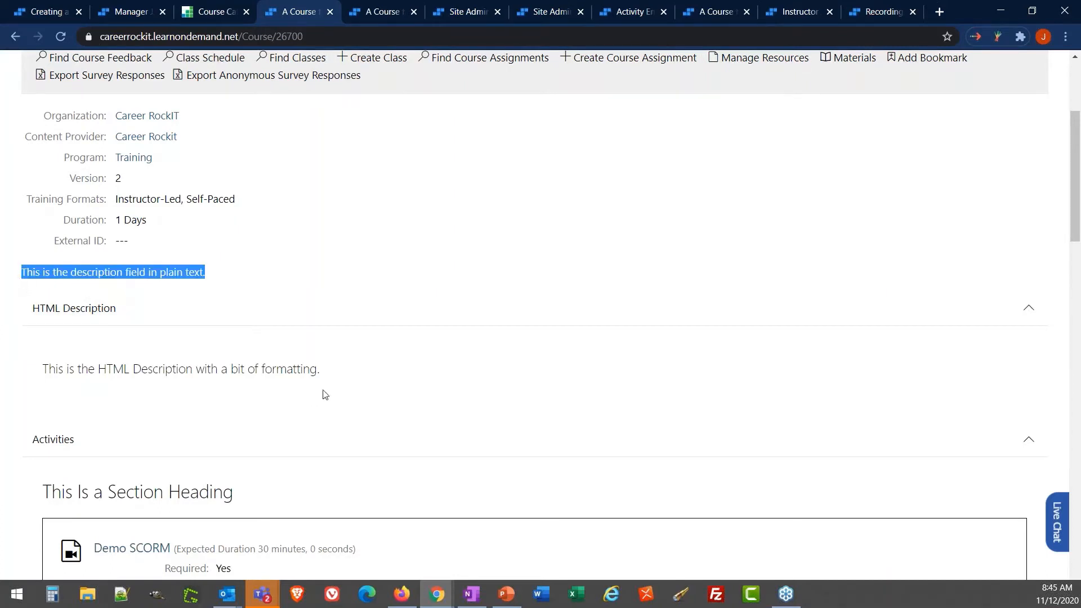
{"action": "left_click_drag", "start_coordinate": [340, 370], "coordinate": [44, 372]}
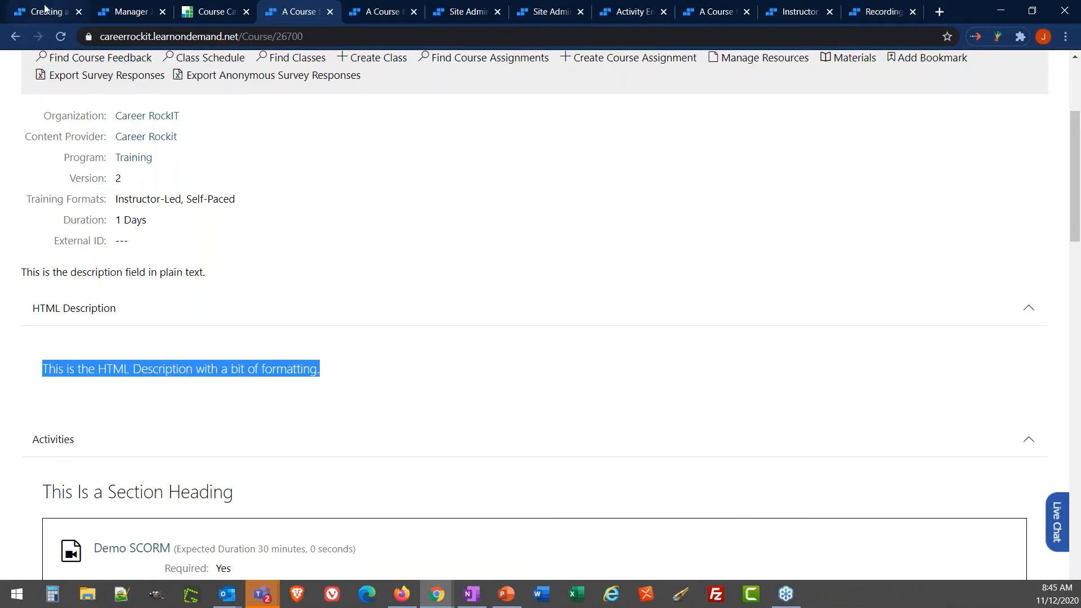
Step: Examine the formatting tools of the HTML Description editor for "Creating a Course", and return to its basic information
{"action": "left_click", "coordinate": [59, 16]}
{"action": "left_click", "coordinate": [181, 126]}
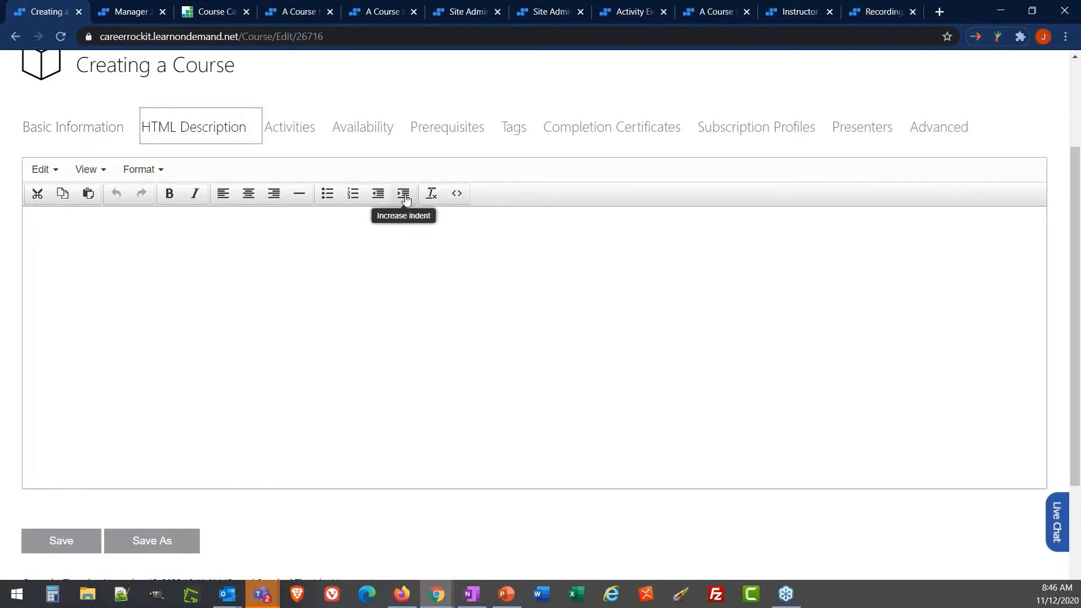
{"action": "left_click", "coordinate": [58, 129]}
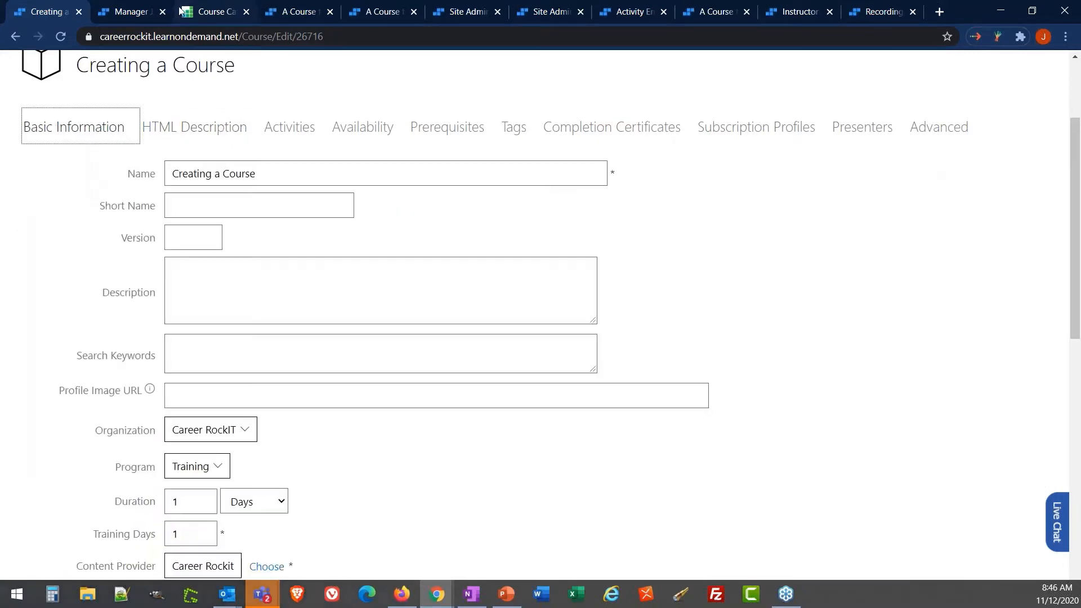
Step: Review the plain and HTML descriptions on the class page of "A Course for a class", collapse its activities, and expand its course information
{"action": "left_click", "coordinate": [298, 12]}
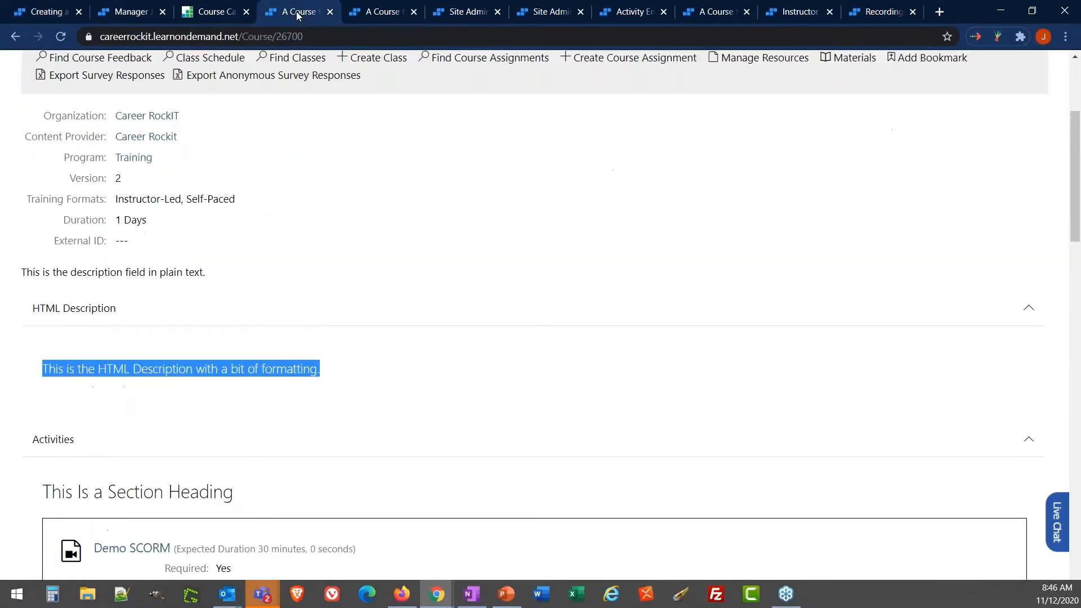
{"action": "left_click", "coordinate": [363, 12]}
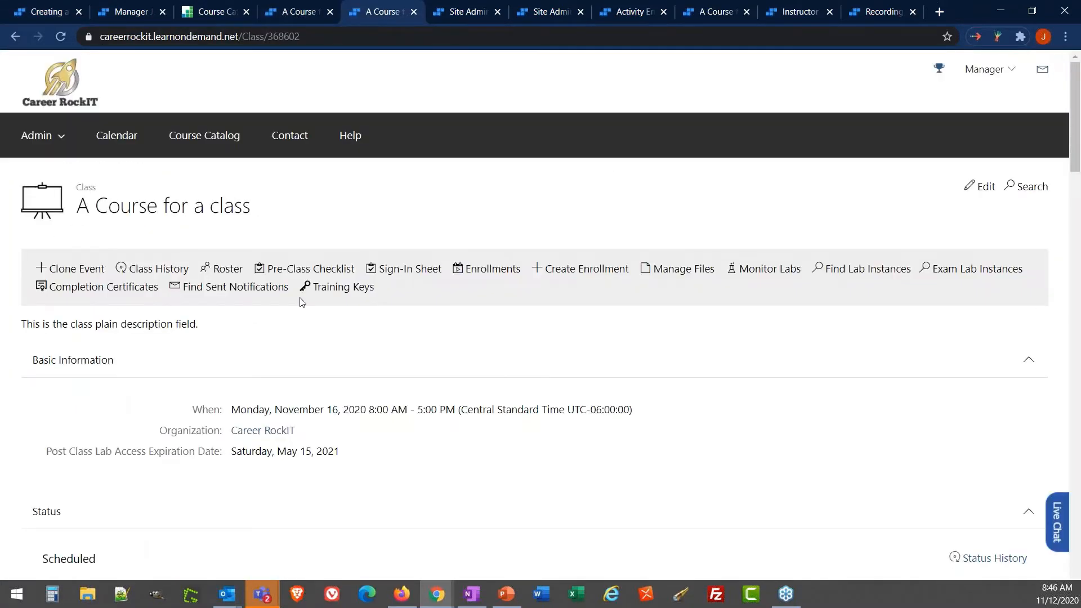
{"action": "left_click_drag", "start_coordinate": [196, 326], "coordinate": [21, 326]}
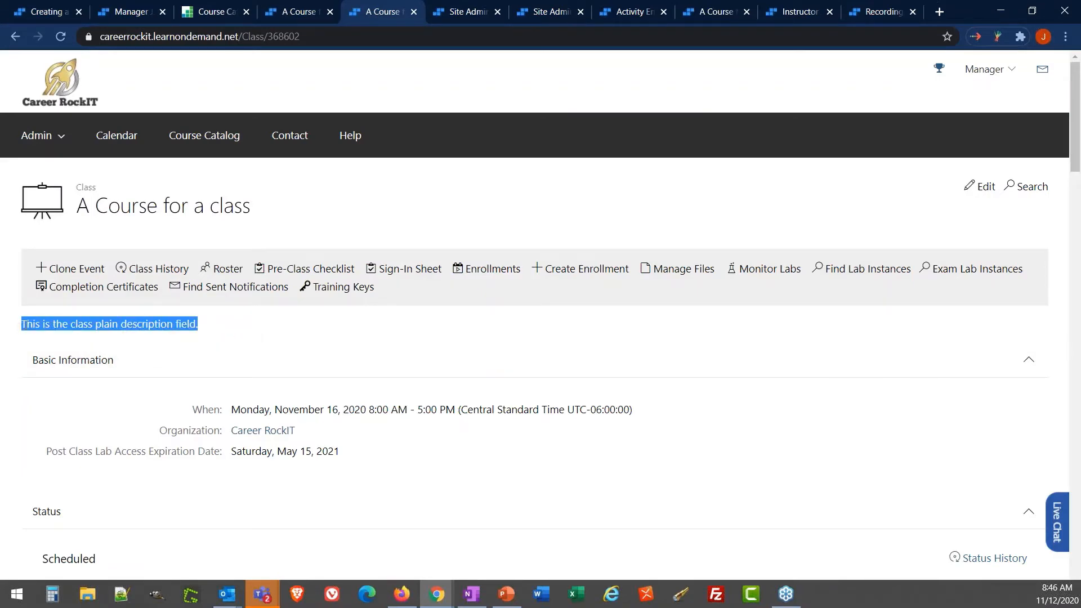
{"action": "scroll", "coordinate": [26, 325], "scroll_direction": "down", "scroll_amount": 1}
{"action": "scroll", "coordinate": [26, 325], "scroll_direction": "down", "scroll_amount": 6}
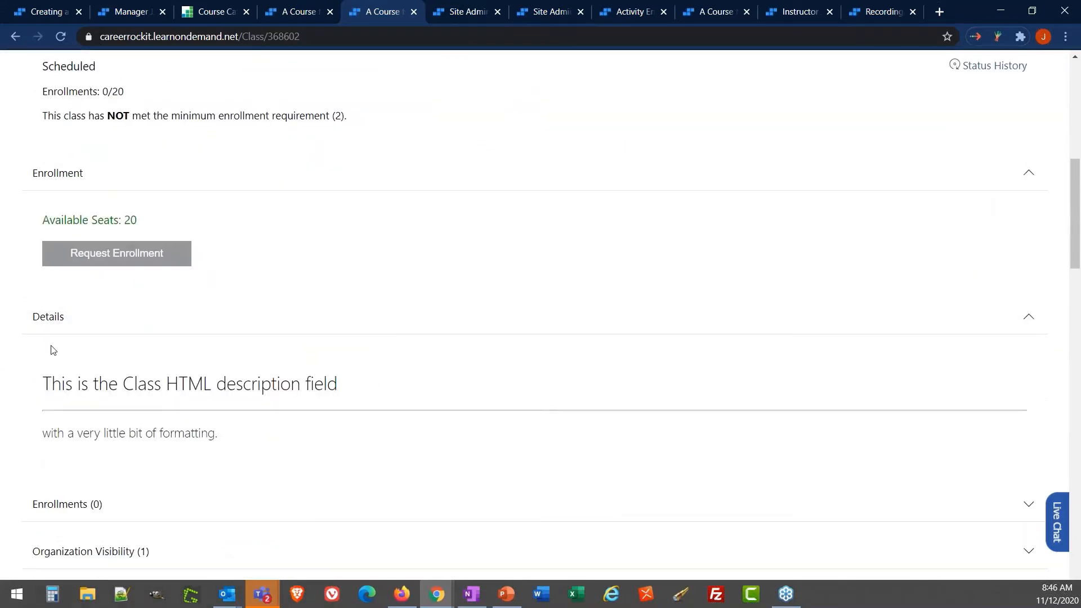
{"action": "scroll", "coordinate": [52, 351], "scroll_direction": "down", "scroll_amount": 3}
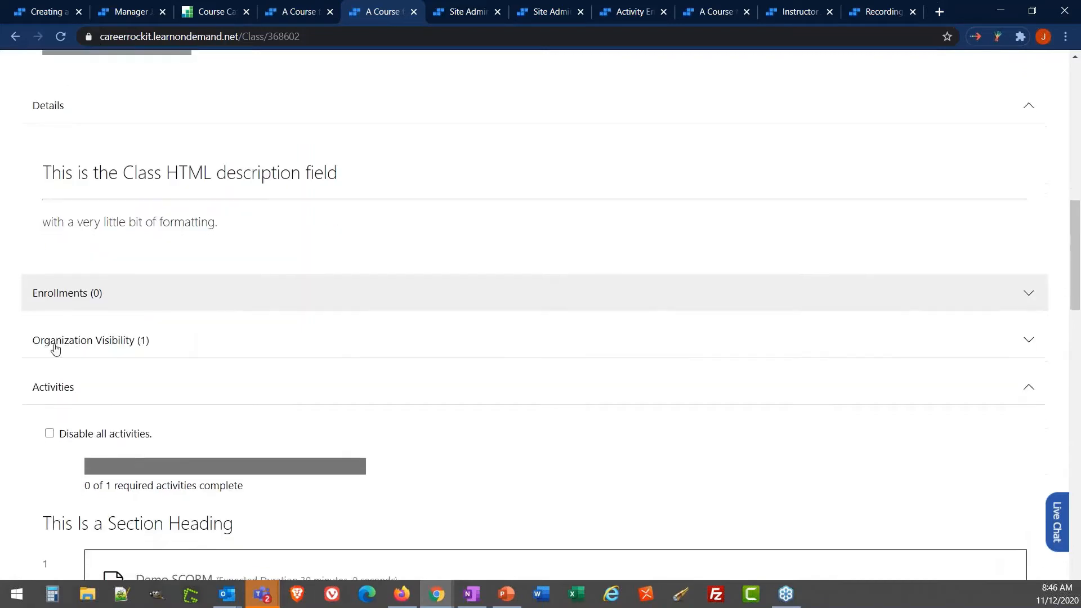
{"action": "scroll", "coordinate": [82, 409], "scroll_direction": "down", "scroll_amount": 3}
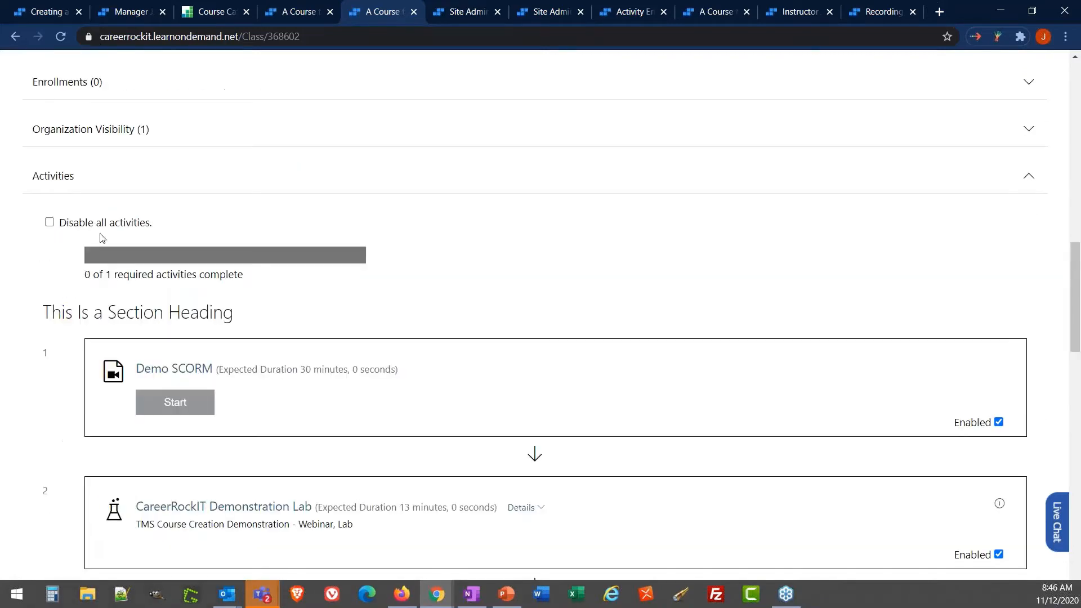
{"action": "left_click", "coordinate": [102, 184]}
{"action": "left_click", "coordinate": [78, 223]}
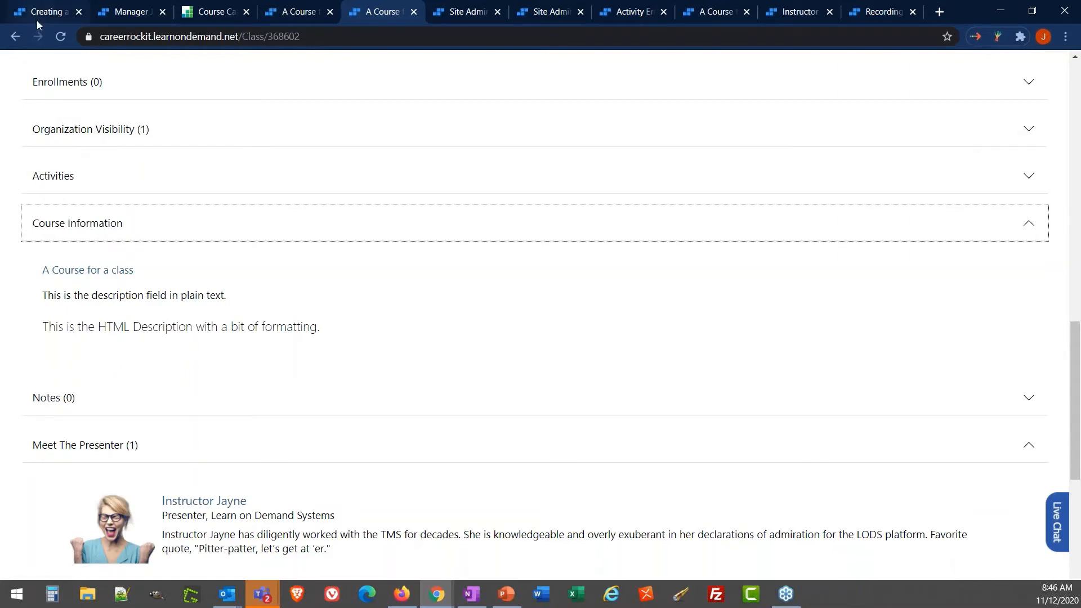
Step: Return to editing "Creating a Course" and review the Search Keywords and Profile Image URL fields
{"action": "left_click", "coordinate": [35, 15]}
{"action": "scroll", "coordinate": [263, 259], "scroll_direction": "down", "scroll_amount": 3}
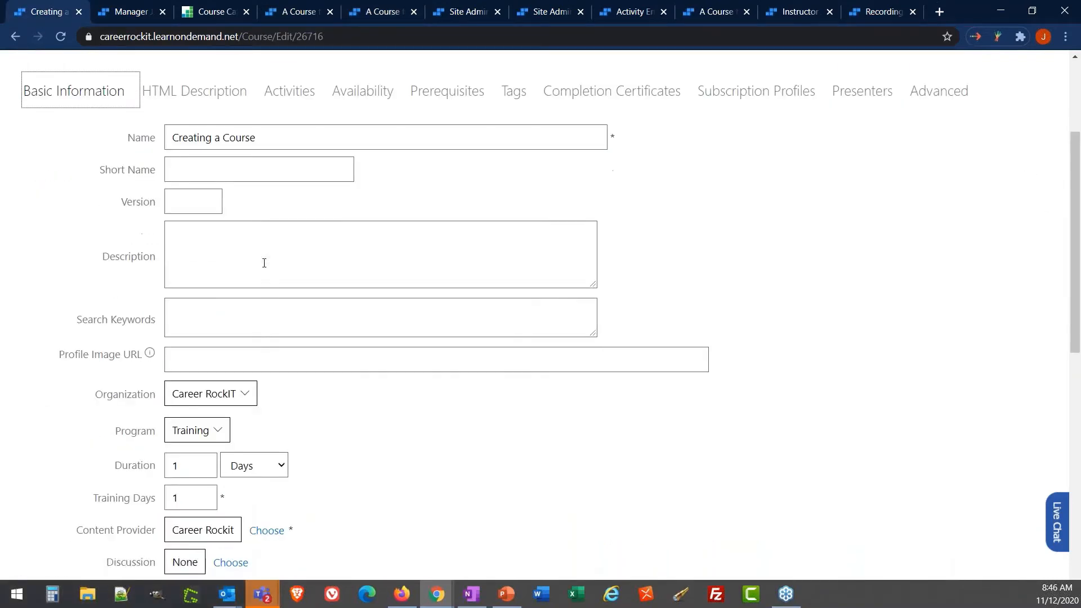
{"action": "left_click_drag", "start_coordinate": [76, 217], "coordinate": [158, 222]}
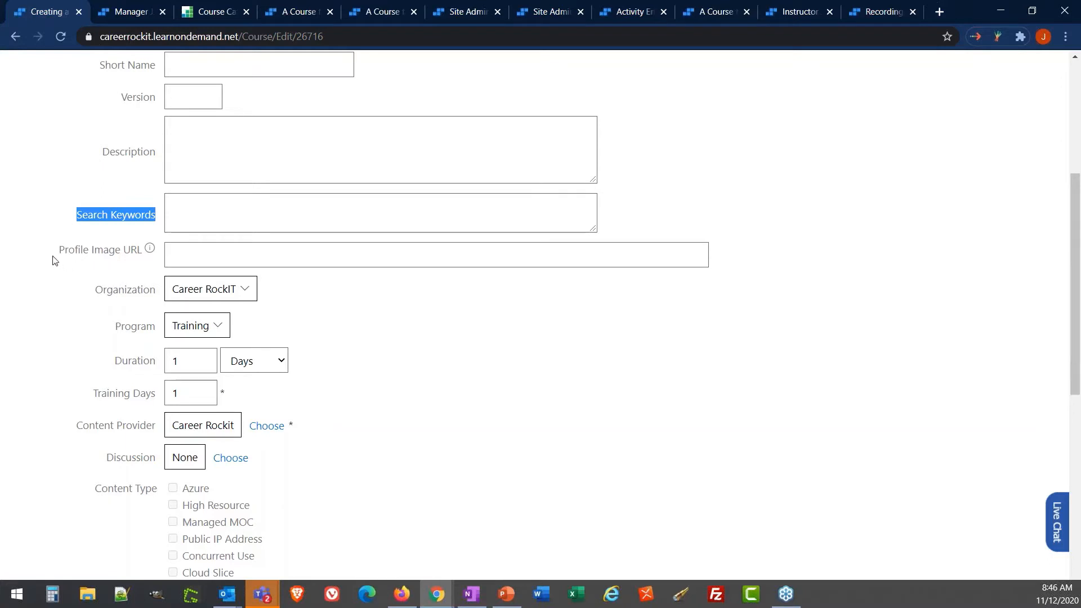
{"action": "left_click_drag", "start_coordinate": [53, 259], "coordinate": [145, 265]}
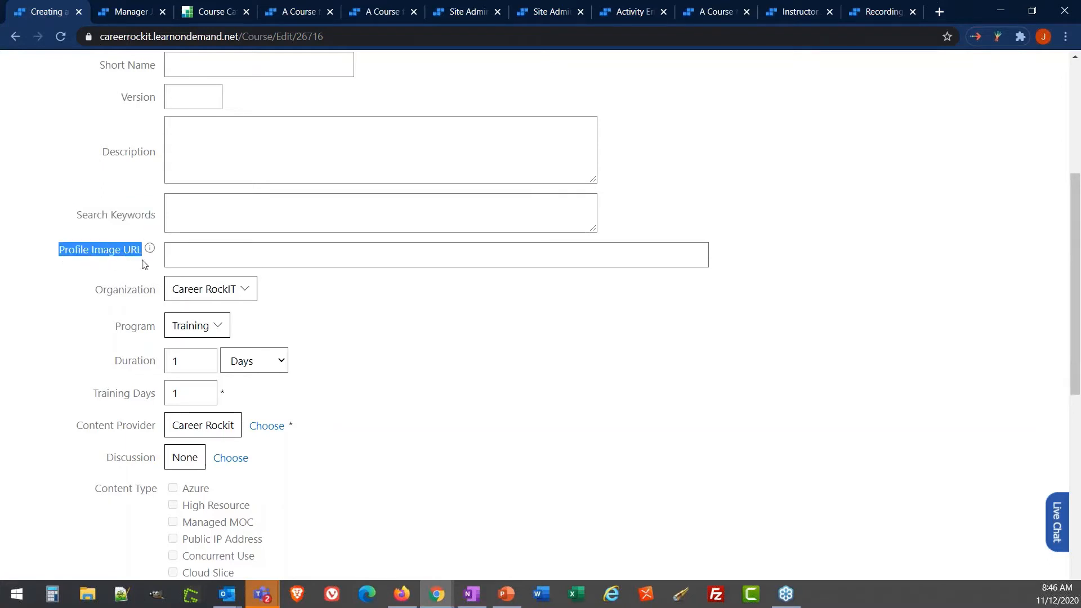
Step: View the course images in the Challenge Labs catalog as profile image examples, and return to the course's edit form
{"action": "left_click", "coordinate": [202, 17]}
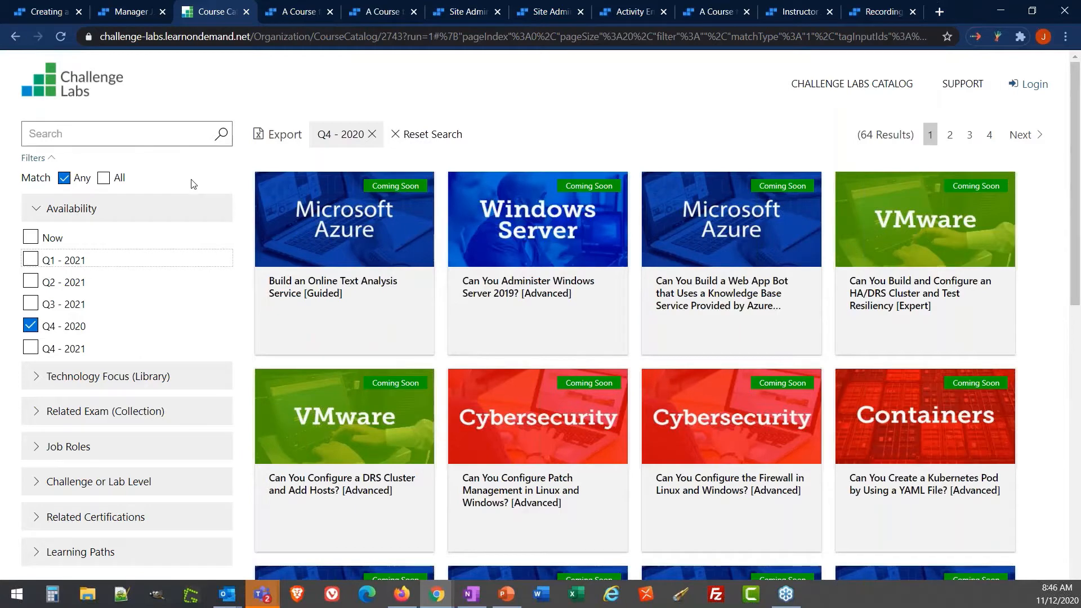
{"action": "mouse_move", "coordinate": [451, 349]}
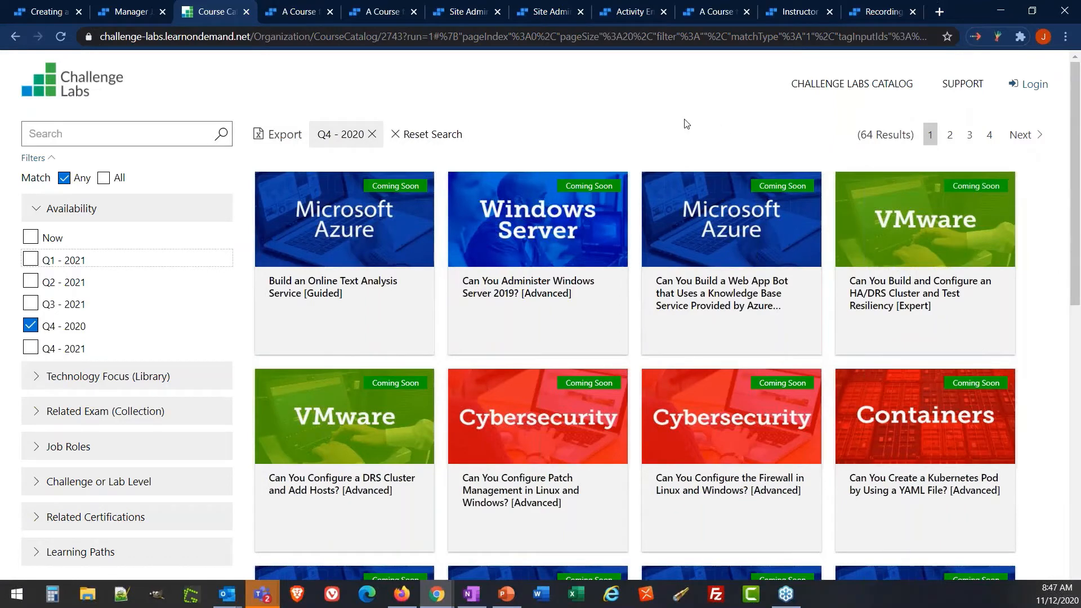
{"action": "left_click", "coordinate": [25, 10]}
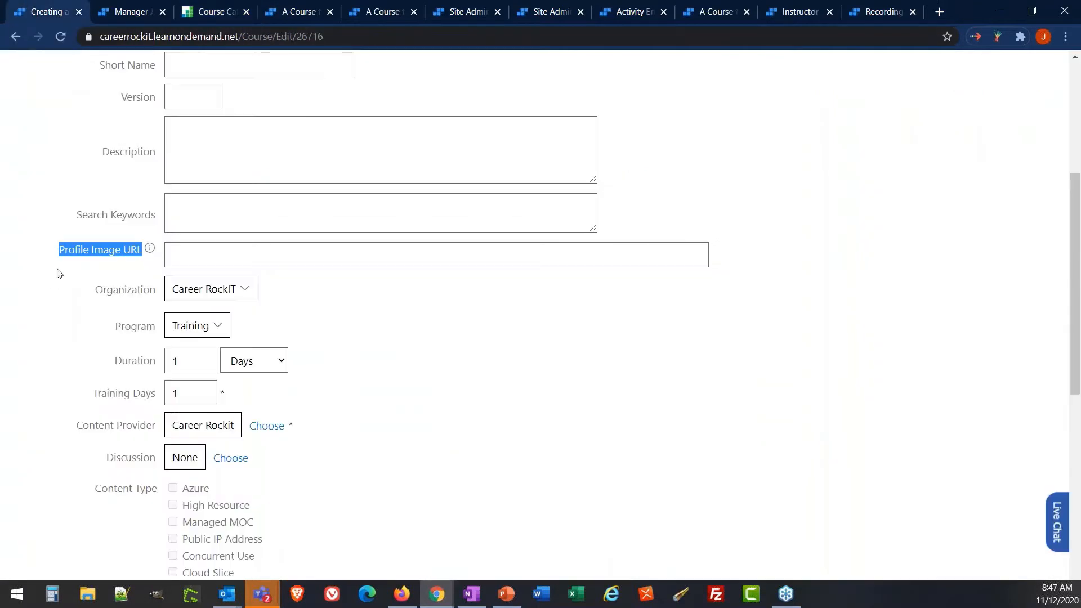
{"action": "left_click", "coordinate": [47, 249]}
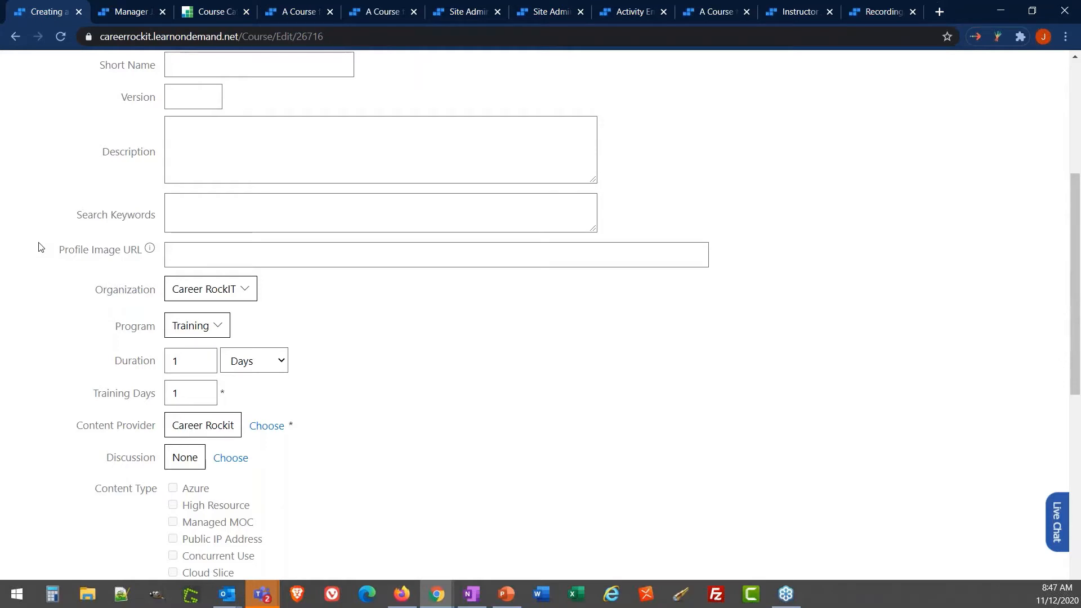
Step: Review the organization, duration, content provider, discussion, content type and availability settings of "Creating a Course"
{"action": "left_click", "coordinate": [190, 250]}
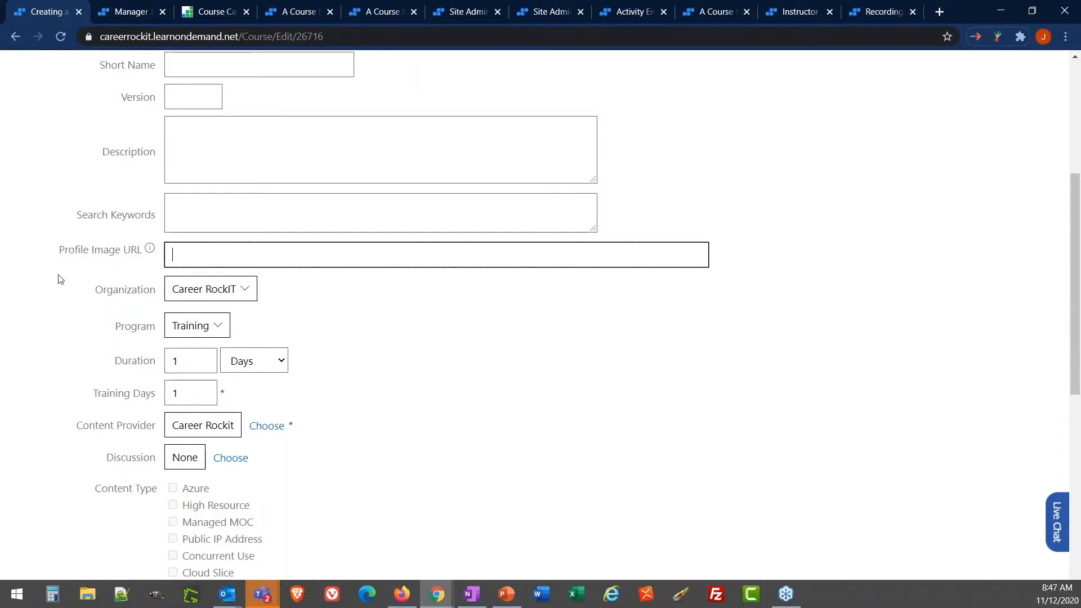
{"action": "scroll", "coordinate": [57, 279], "scroll_direction": "down", "scroll_amount": 3}
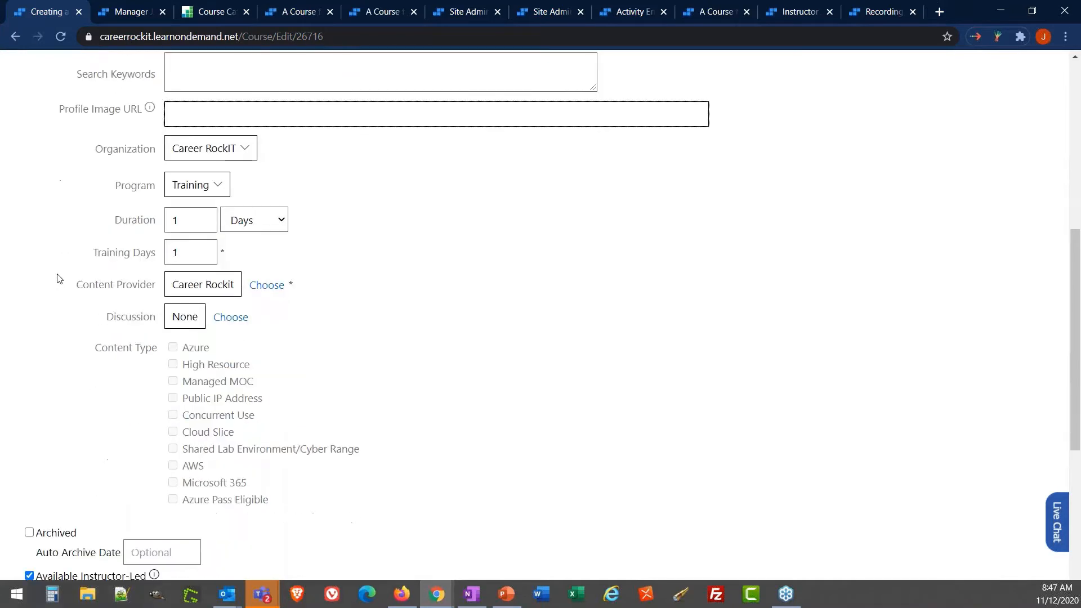
{"action": "scroll", "coordinate": [56, 279], "scroll_direction": "down", "scroll_amount": 3}
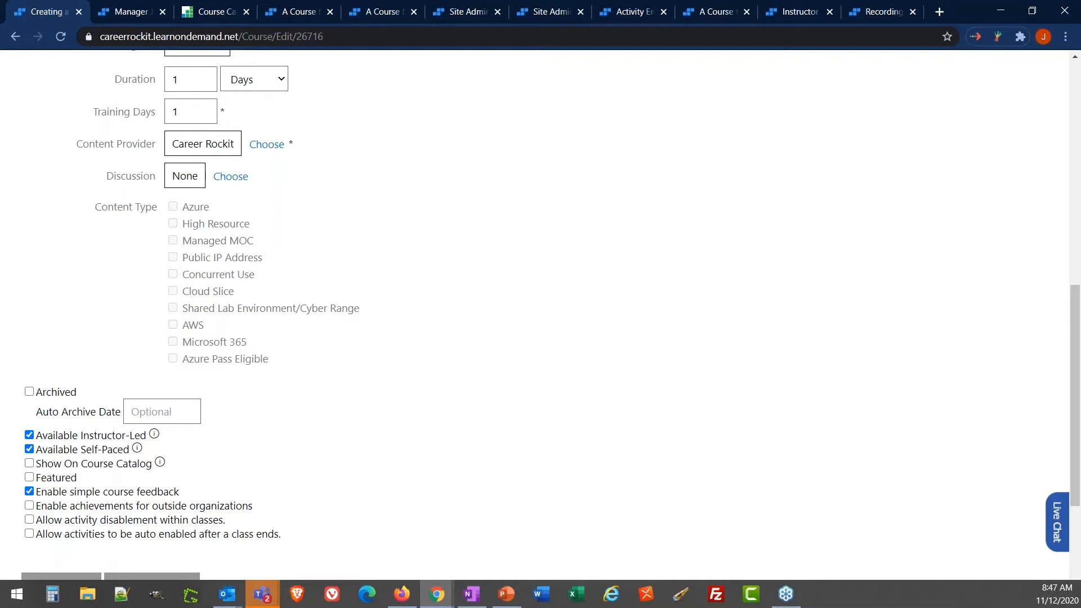
Step: Switch to the student's session in Firefox and examine the discussion board of the "LODS Weekly Webinar" class, then leave it
{"action": "key", "text": "alt+Tab"}
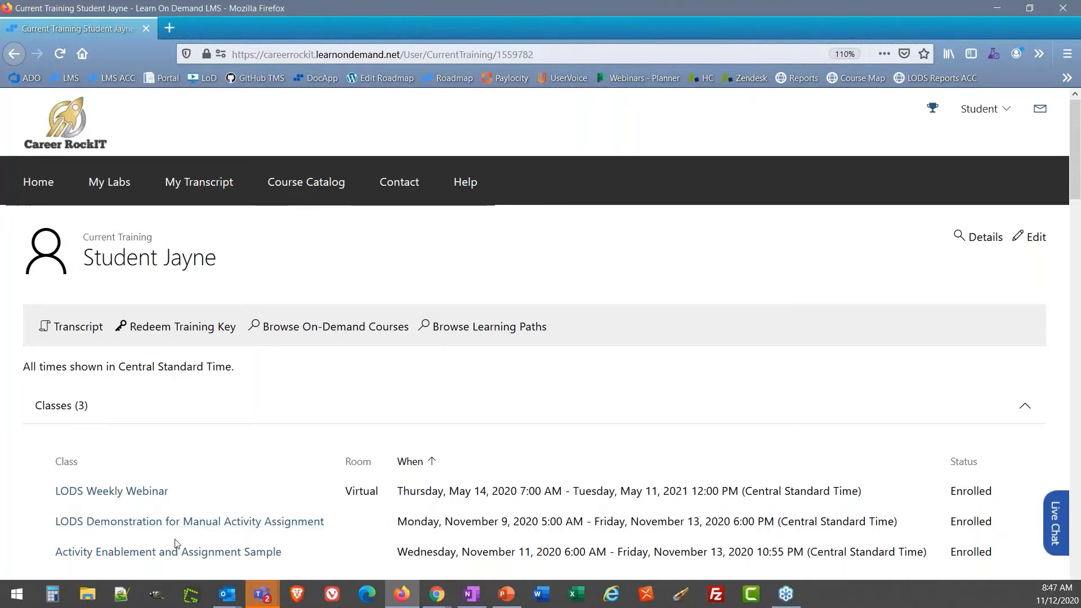
{"action": "scroll", "coordinate": [227, 406], "scroll_direction": "down", "scroll_amount": 2}
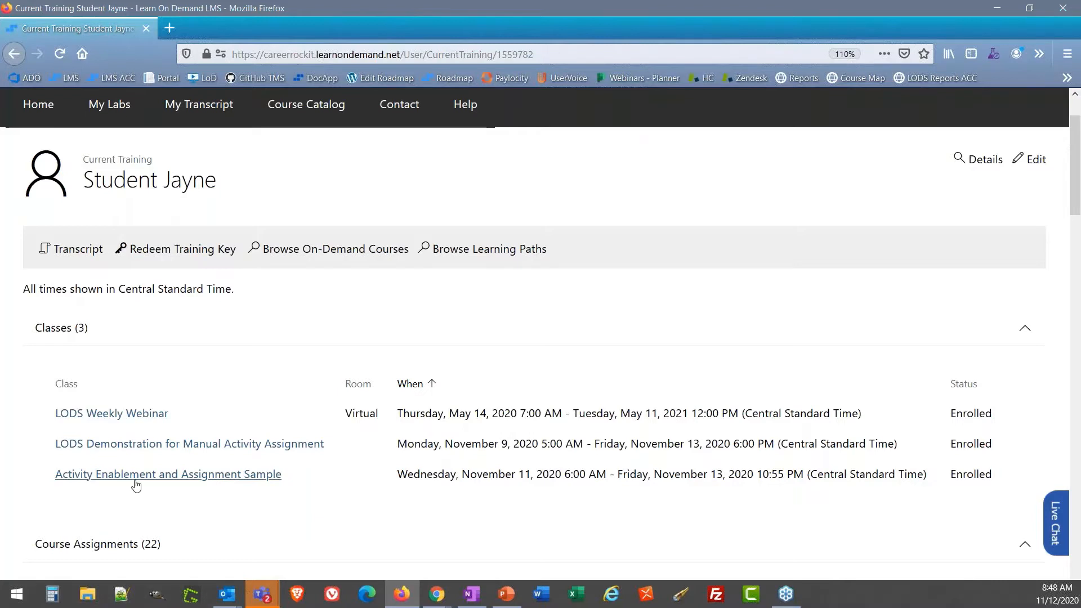
{"action": "left_click", "coordinate": [136, 414]}
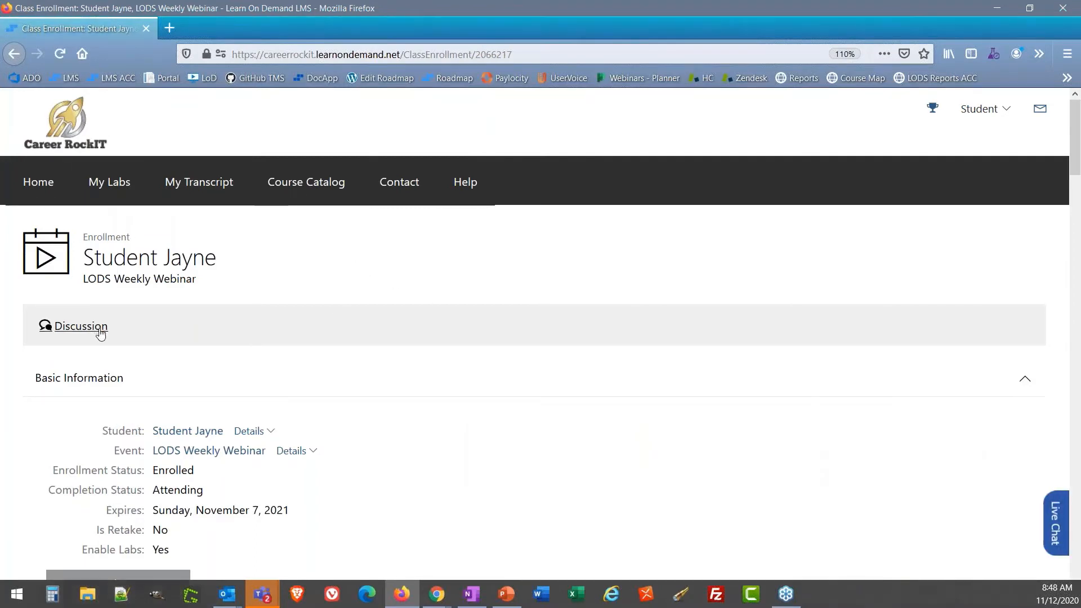
{"action": "left_click", "coordinate": [81, 326]}
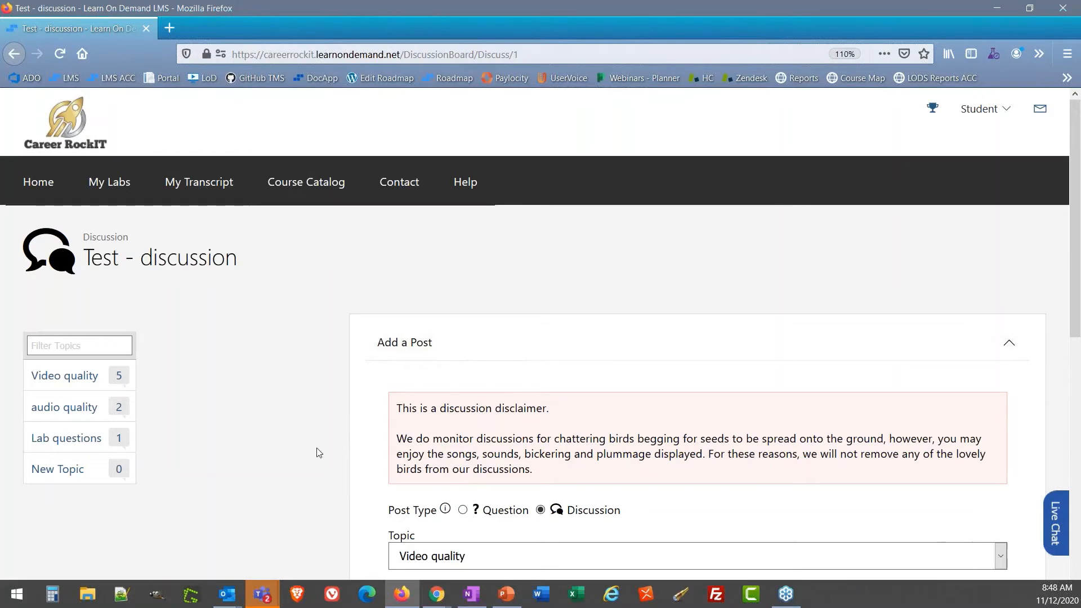
{"action": "scroll", "coordinate": [316, 450], "scroll_direction": "down", "scroll_amount": 3}
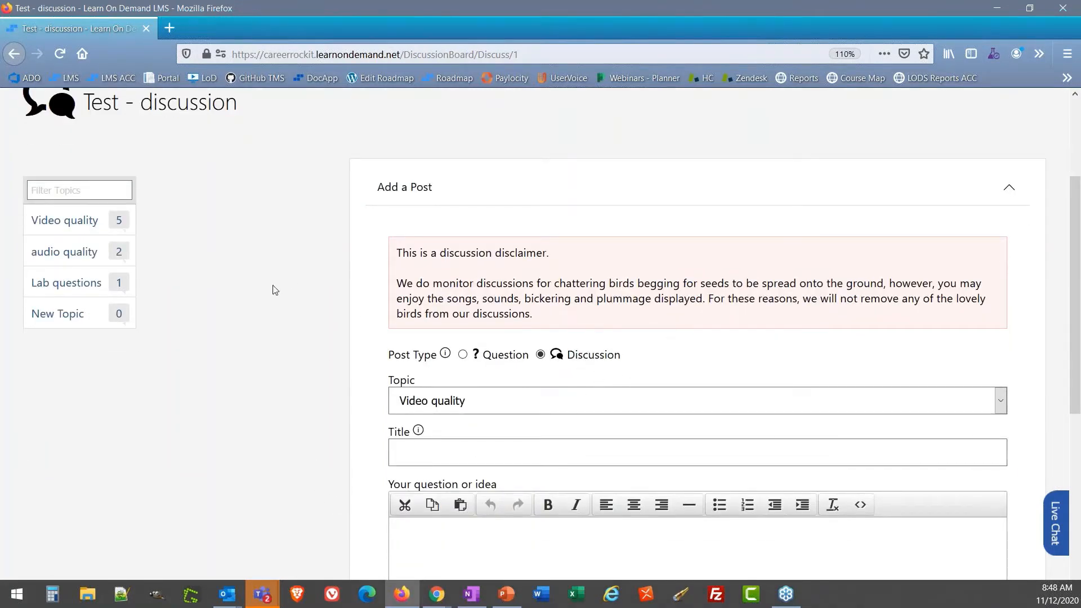
{"action": "scroll", "coordinate": [275, 291], "scroll_direction": "up", "scroll_amount": 3}
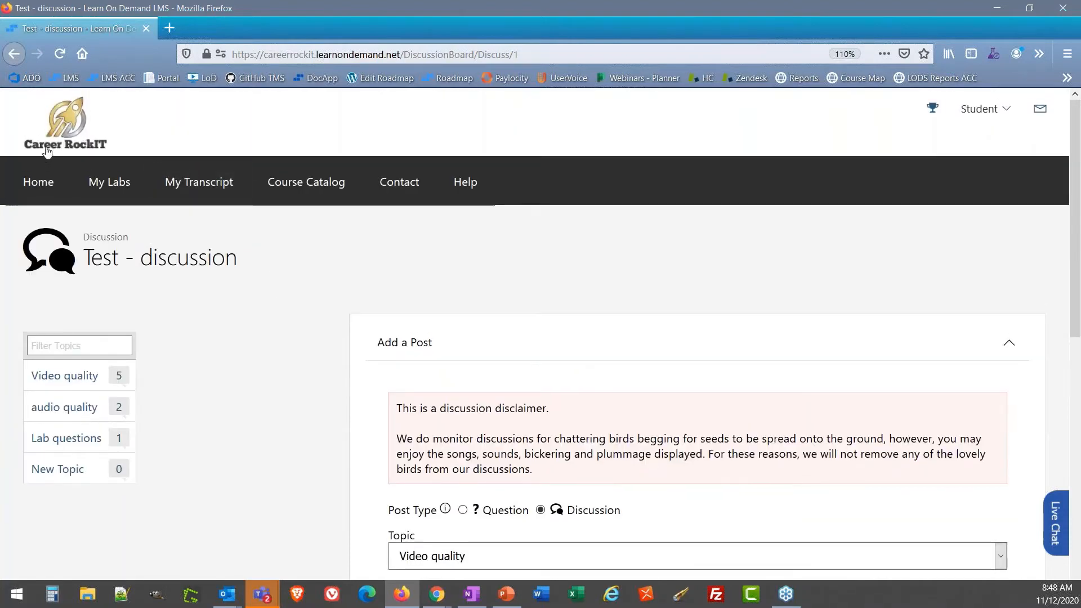
{"action": "left_click", "coordinate": [47, 151]}
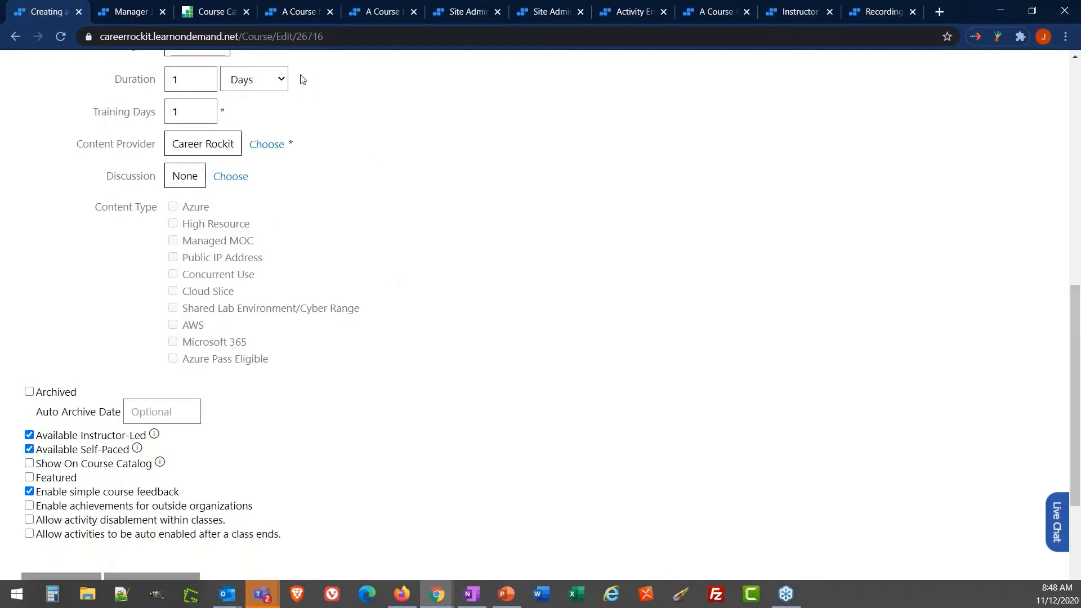
Step: Return to Site Administration in Chrome and start a new custom field for courses
{"action": "left_click", "coordinate": [460, 12]}
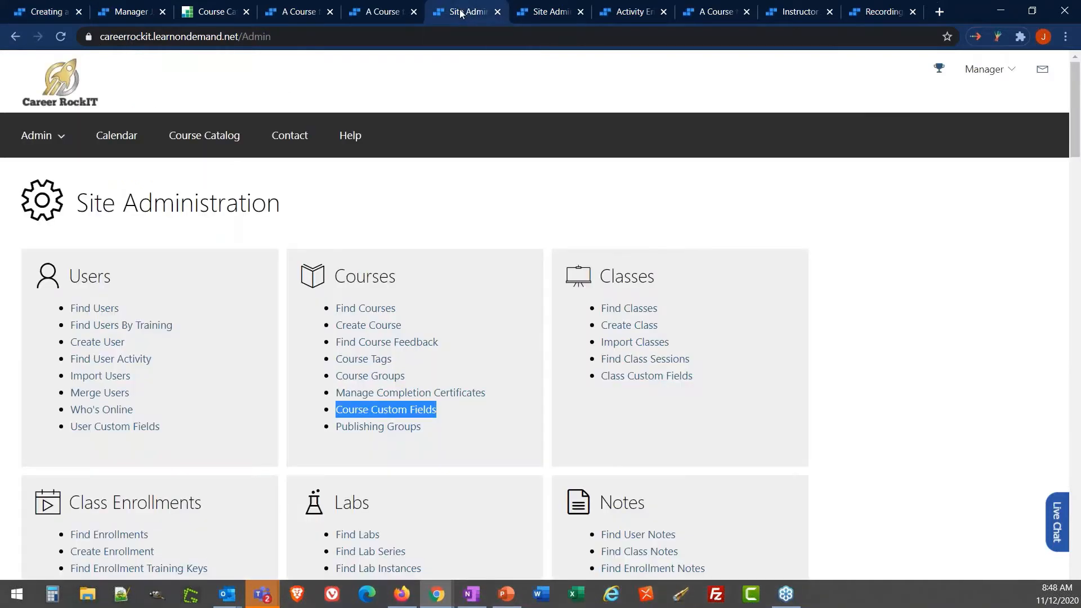
{"action": "left_click", "coordinate": [386, 417]}
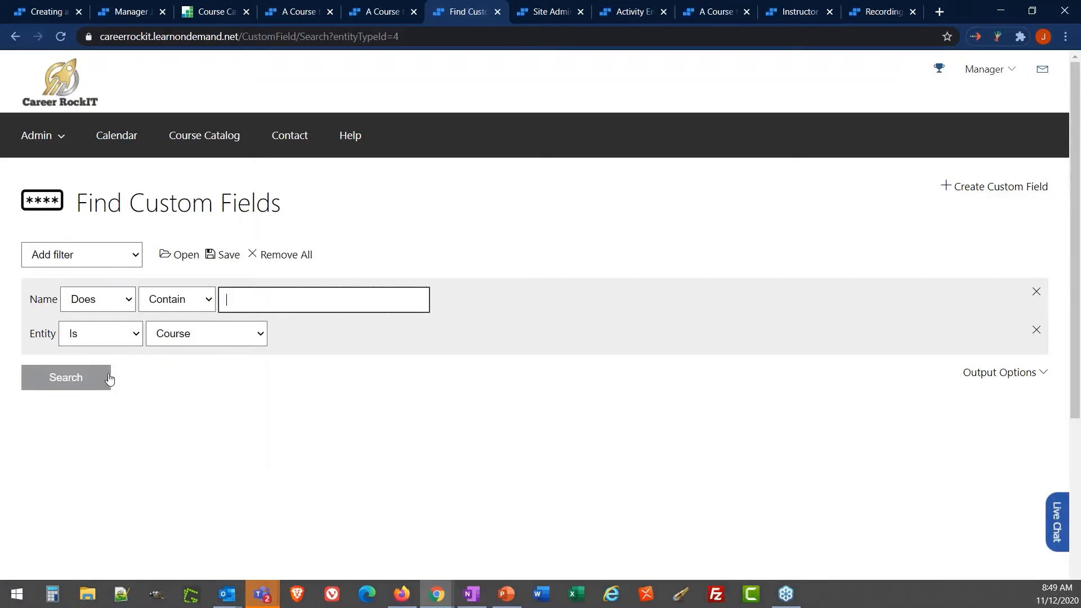
{"action": "left_click", "coordinate": [1016, 192]}
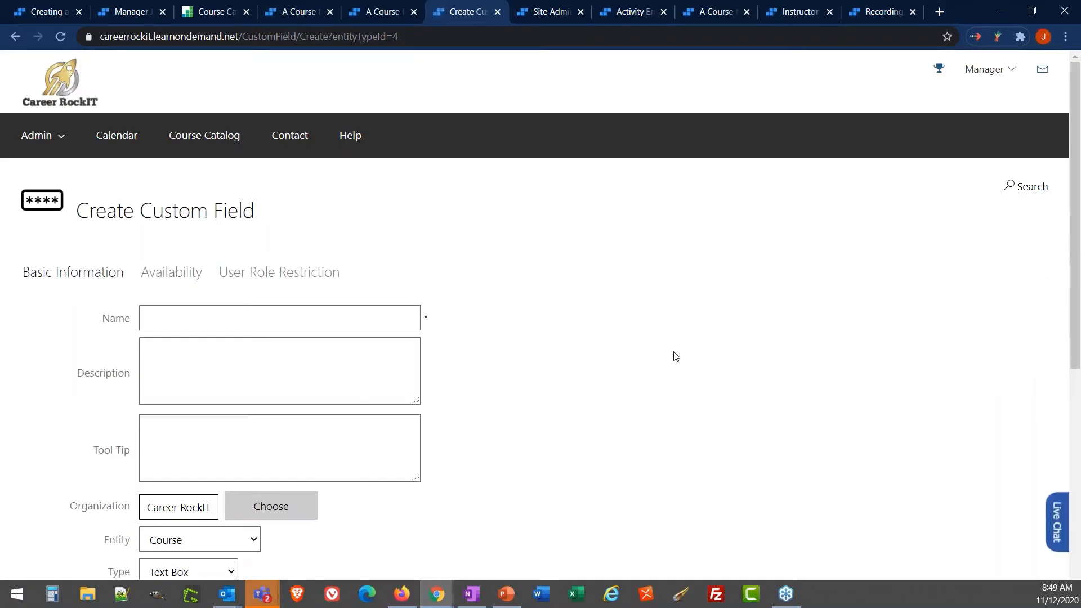
Step: Name the new course field "Custom Field" and give it the tool tip "Hover here"
{"action": "scroll", "coordinate": [675, 356], "scroll_direction": "down", "scroll_amount": 2}
{"action": "left_click", "coordinate": [151, 185]}
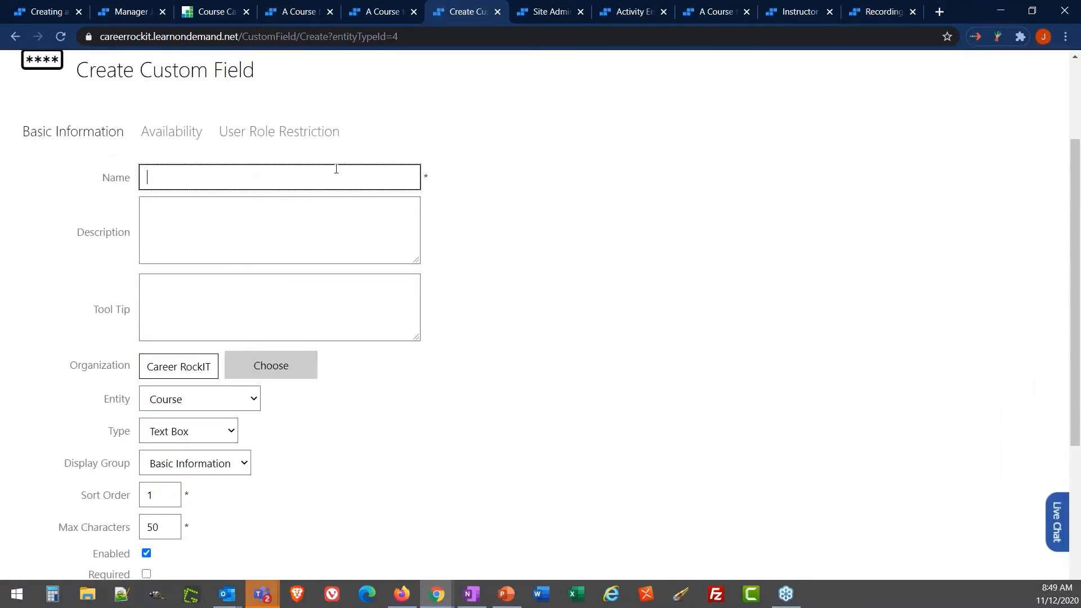
{"action": "type", "text": "Custom Field"}
{"action": "left_click", "coordinate": [176, 228]}
{"action": "left_click", "coordinate": [167, 305]}
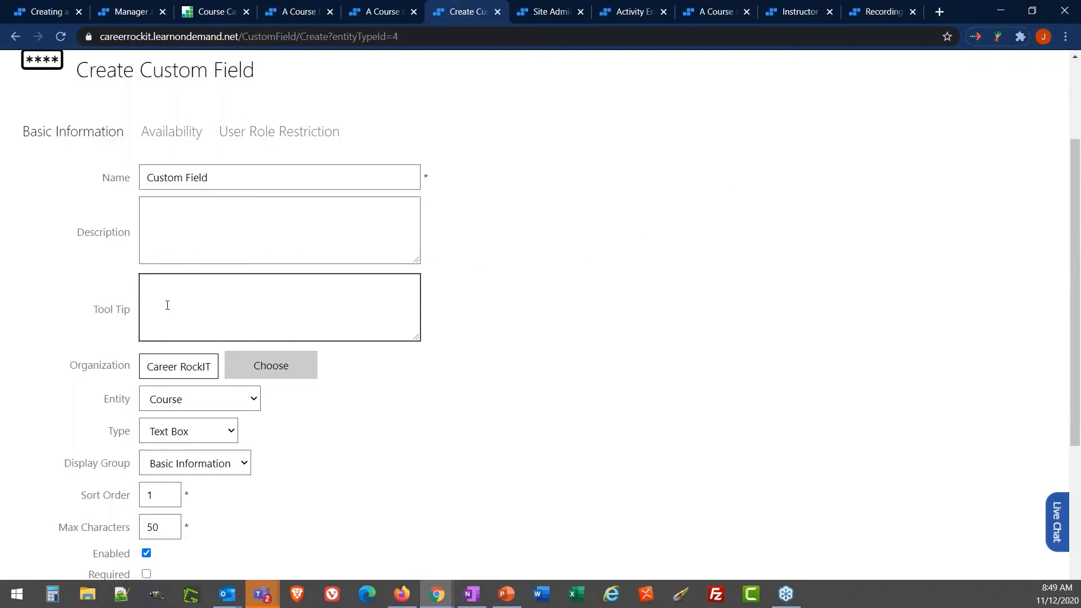
{"action": "type", "text": "Hover here"}
Step: Review the entity and type options of the custom field, keep Course as the entity, and set the type to Checkbox
{"action": "scroll", "coordinate": [92, 367], "scroll_direction": "down", "scroll_amount": 3}
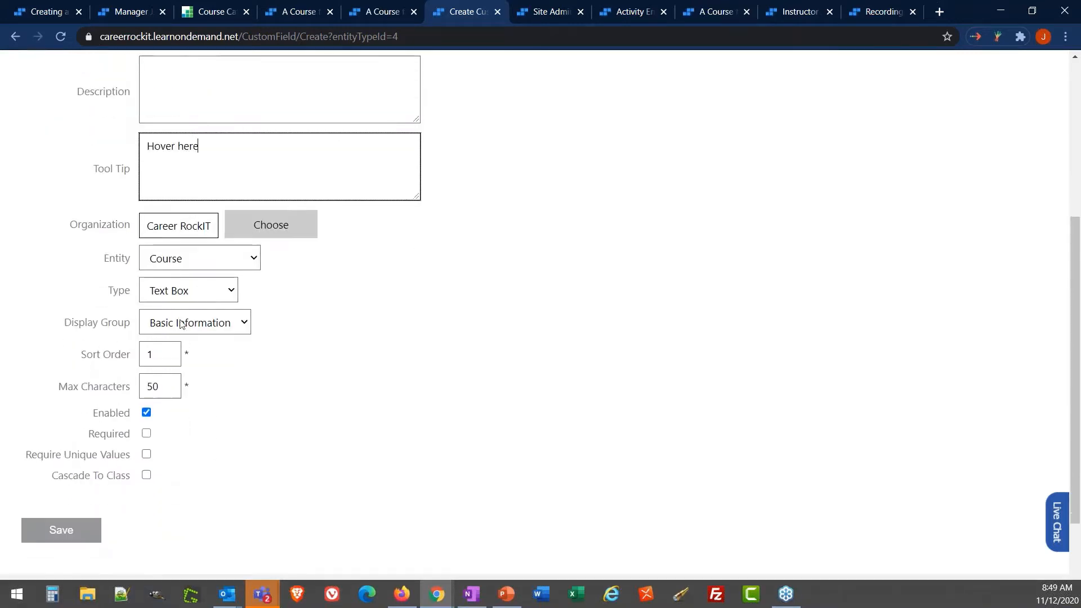
{"action": "left_click", "coordinate": [254, 259]}
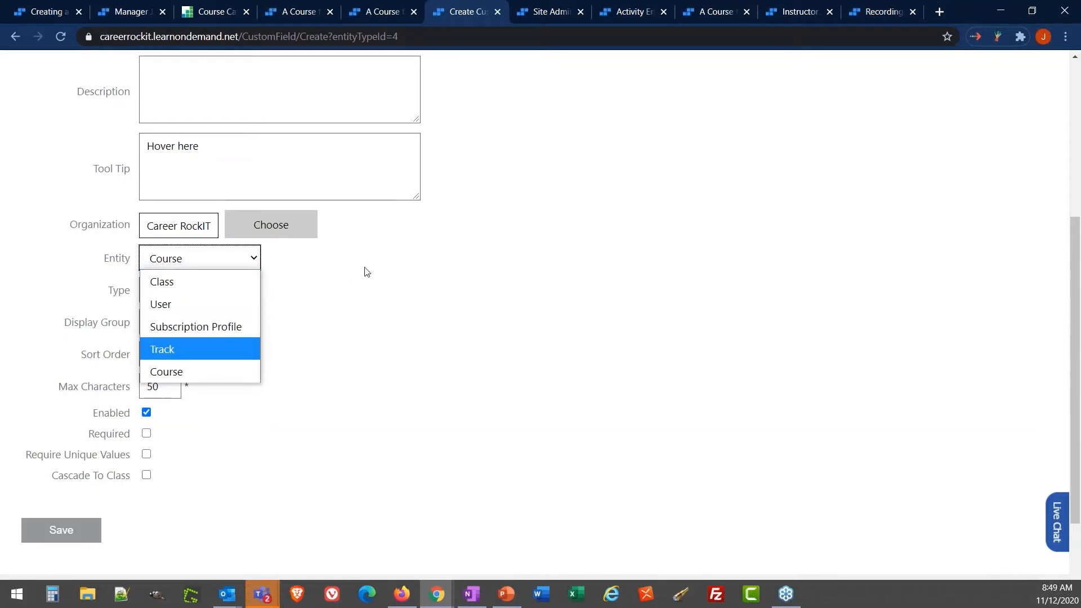
{"action": "left_click", "coordinate": [333, 282]}
{"action": "left_click", "coordinate": [231, 292]}
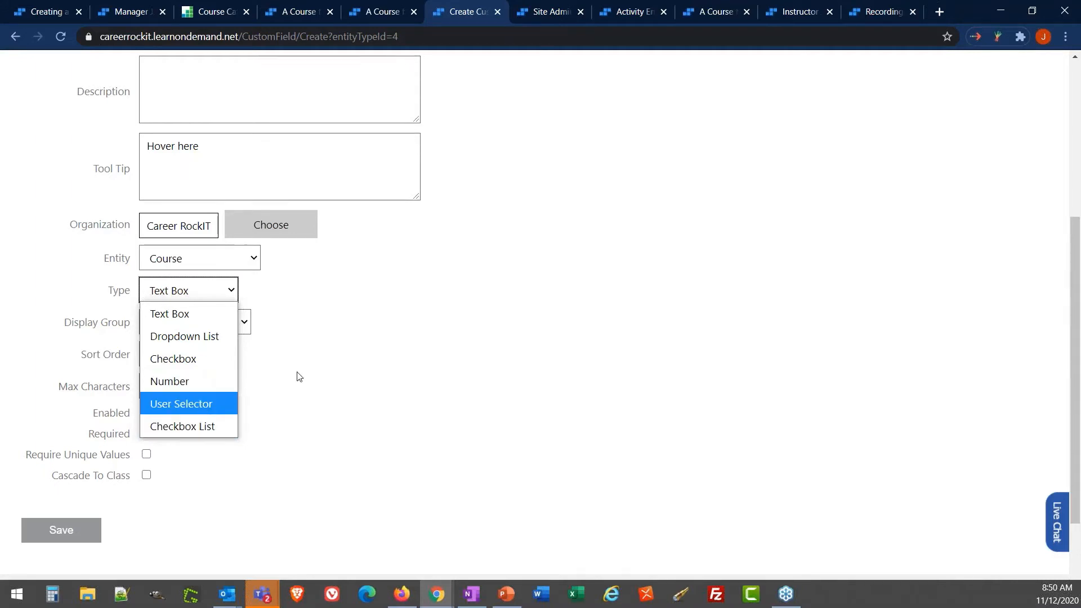
{"action": "left_click", "coordinate": [323, 335]}
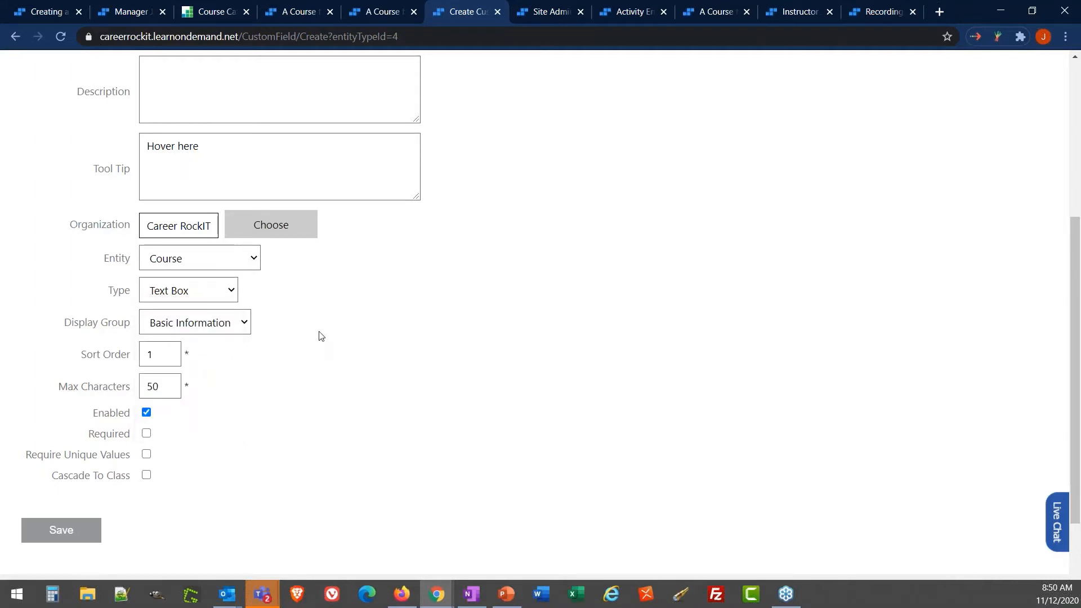
{"action": "left_click", "coordinate": [234, 292]}
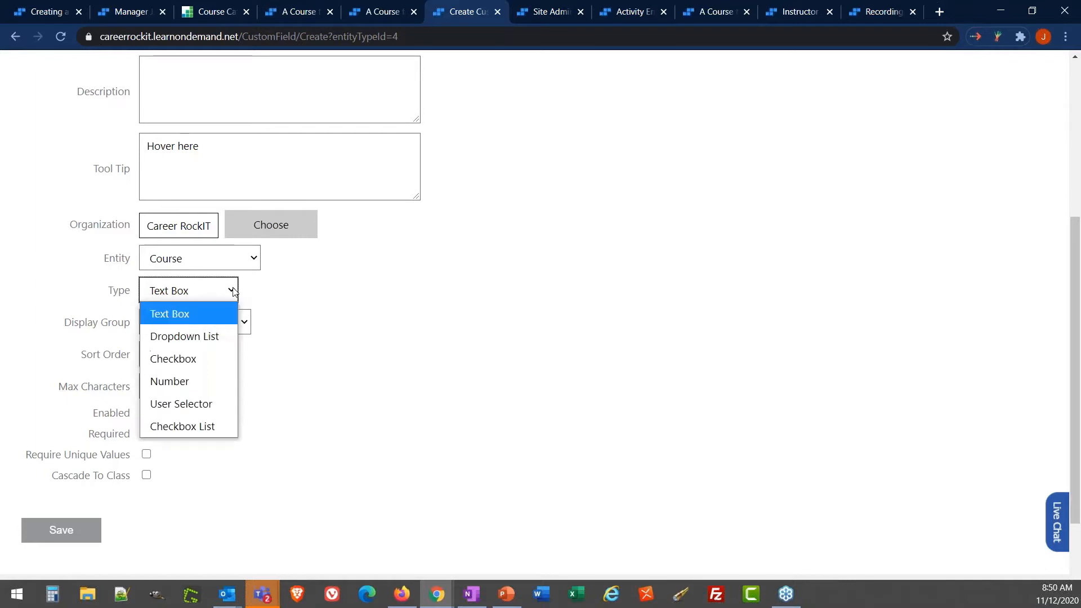
{"action": "left_click", "coordinate": [210, 359]}
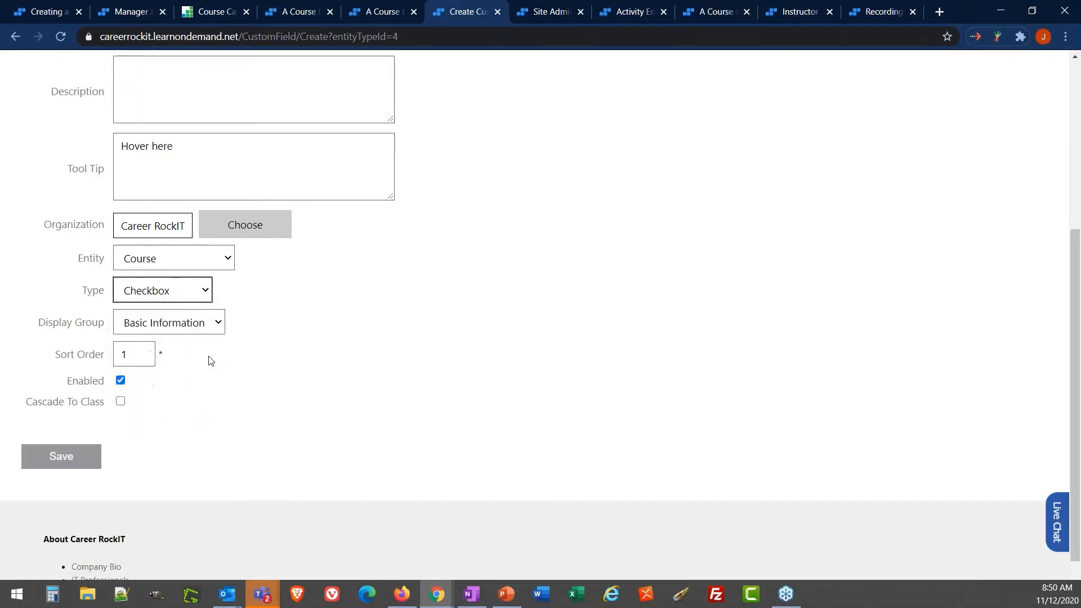
Step: View the custom field's display group options, and compare them with the basic information on the edit form of "Creating a Course"
{"action": "left_click", "coordinate": [199, 326]}
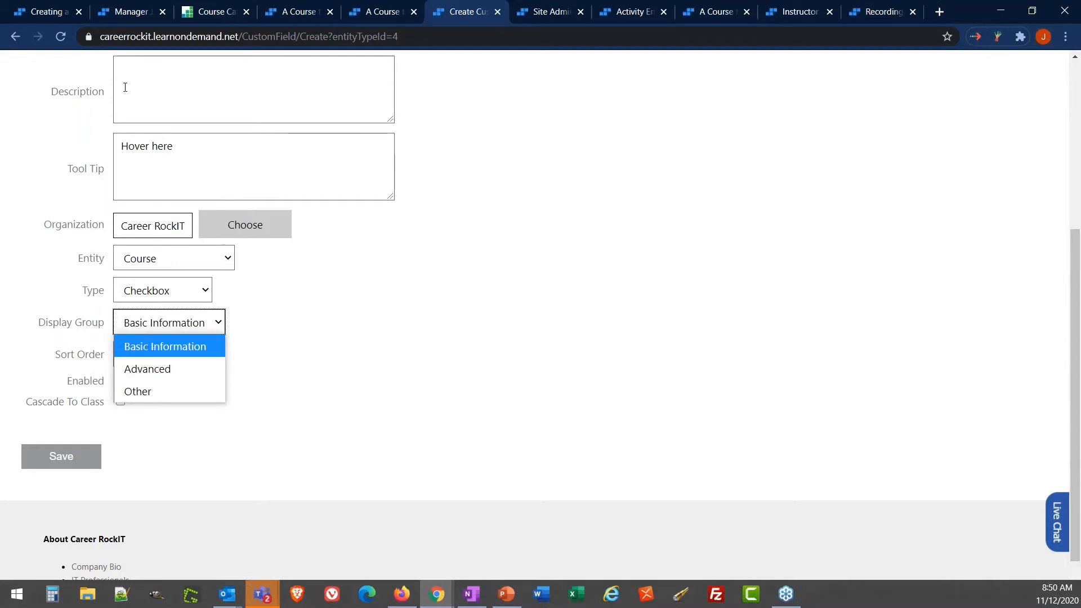
{"action": "left_click", "coordinate": [39, 18]}
{"action": "left_click", "coordinate": [40, 18]}
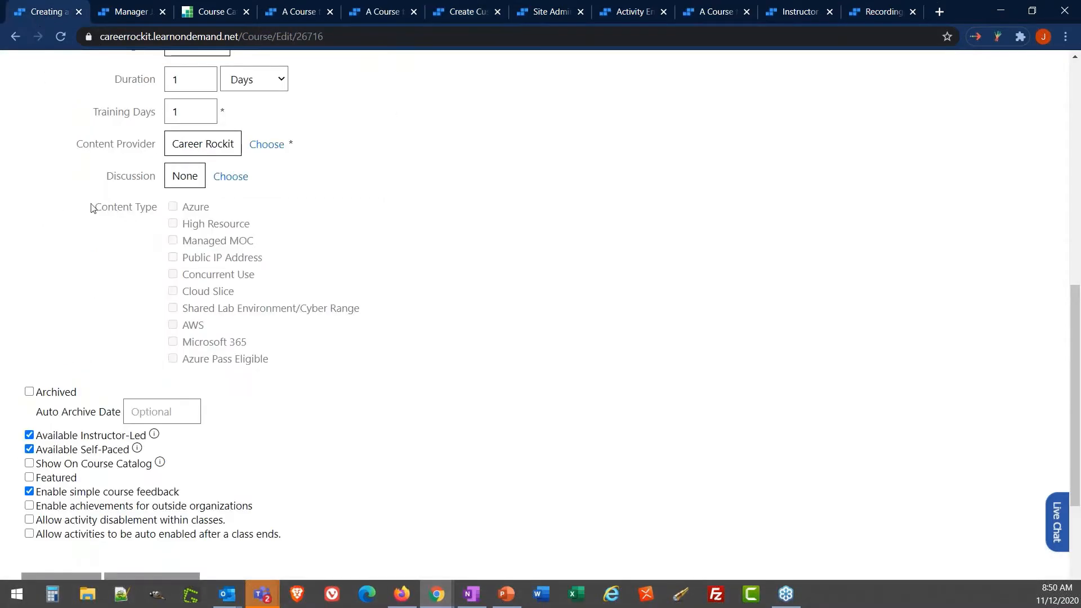
{"action": "scroll", "coordinate": [129, 234], "scroll_direction": "up", "scroll_amount": 8}
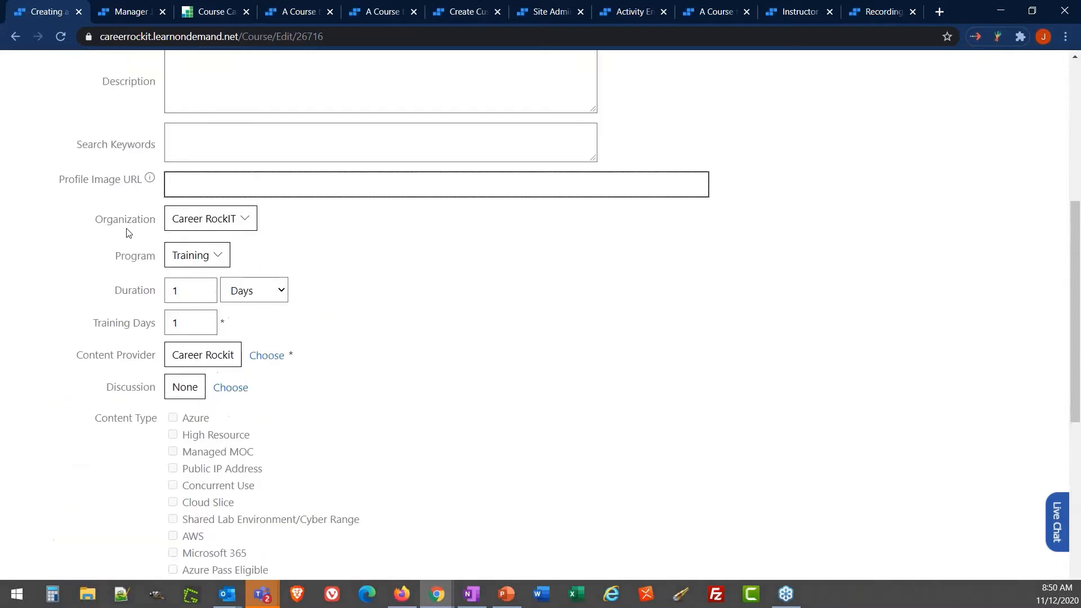
{"action": "scroll", "coordinate": [129, 233], "scroll_direction": "down", "scroll_amount": 3}
{"action": "scroll", "coordinate": [129, 233], "scroll_direction": "down", "scroll_amount": 1}
{"action": "scroll", "coordinate": [257, 409], "scroll_direction": "down", "scroll_amount": 3}
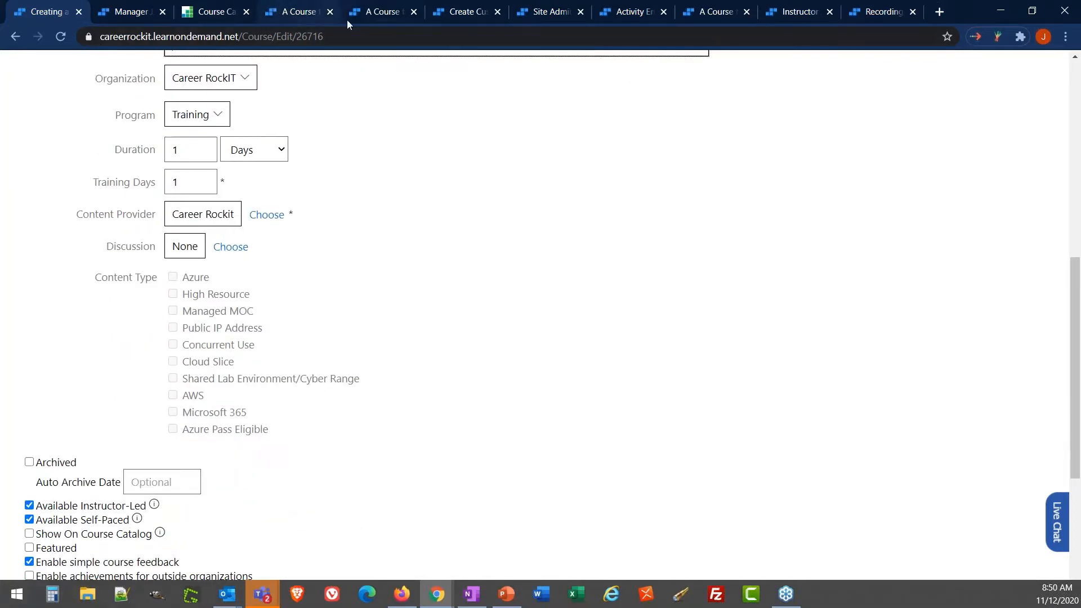
Step: Return to the custom field and set its display group to Other, named "Custom Fields"
{"action": "left_click", "coordinate": [441, 18]}
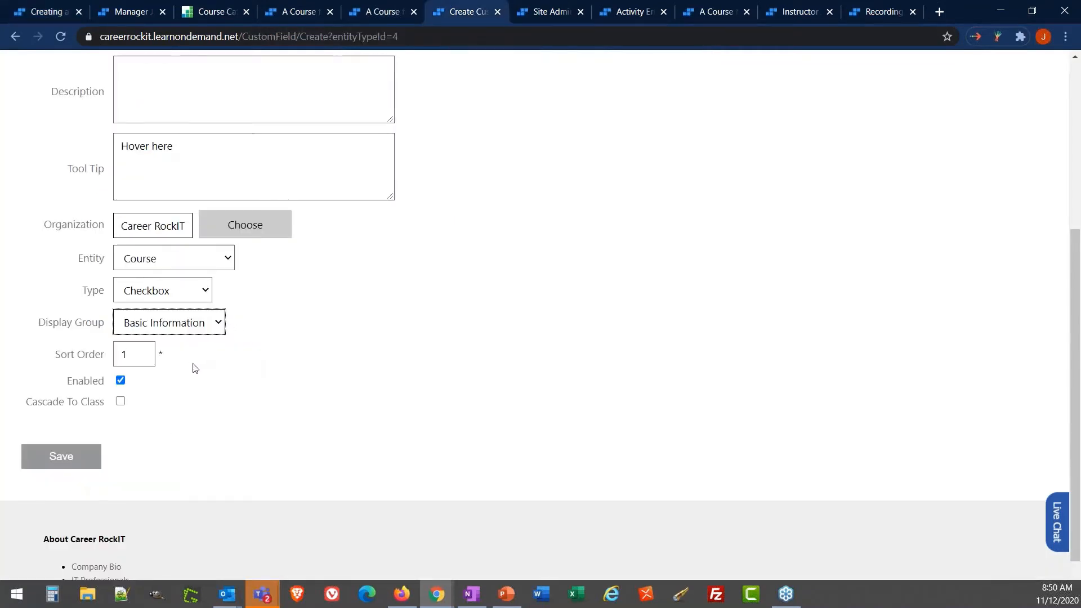
{"action": "left_click_drag", "start_coordinate": [135, 354], "coordinate": [115, 351]}
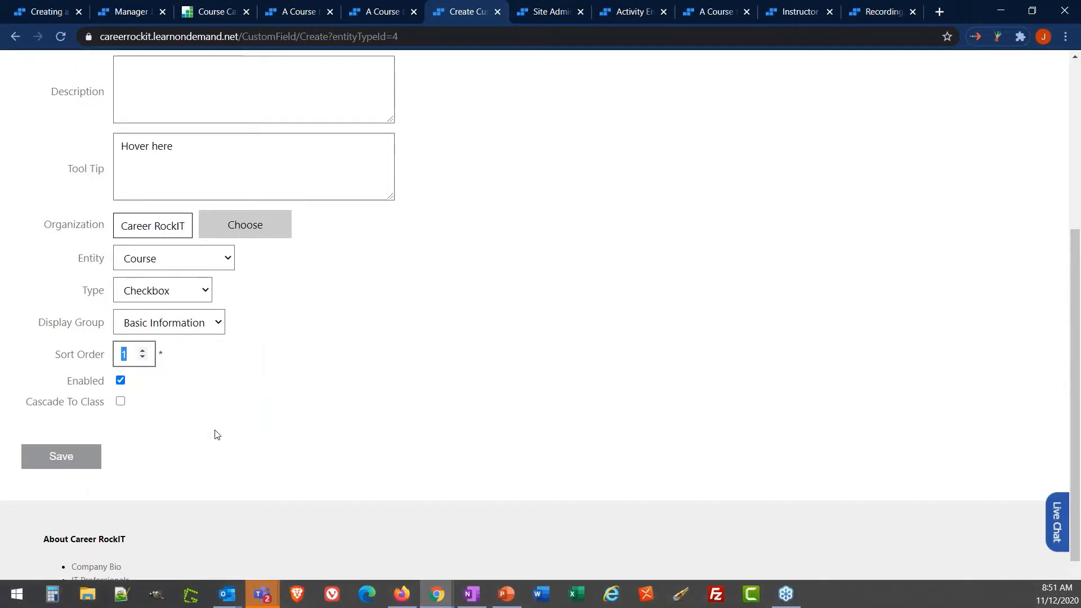
{"action": "left_click", "coordinate": [218, 323]}
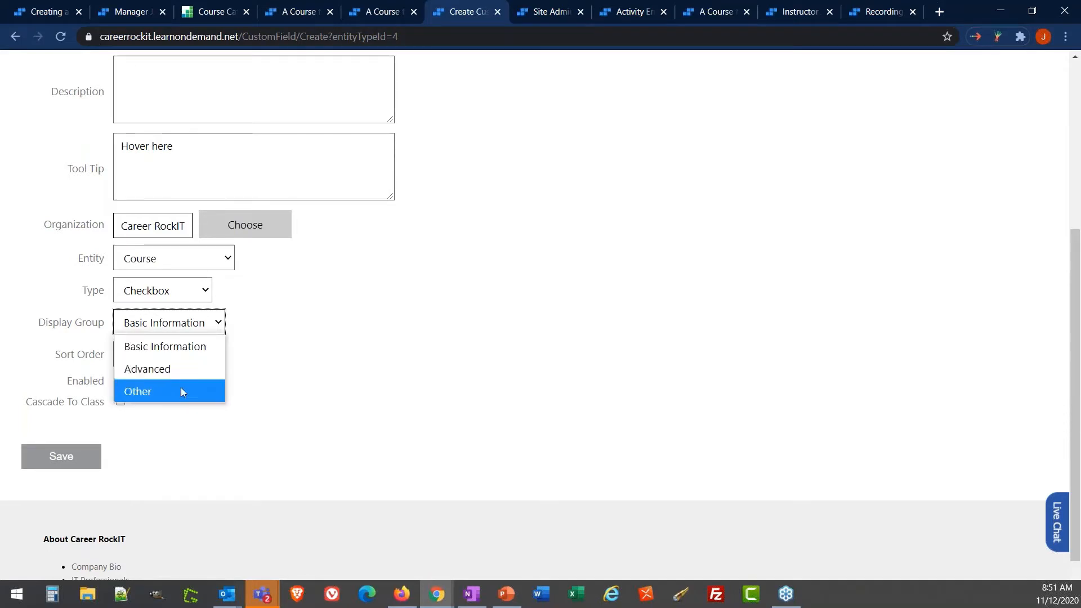
{"action": "left_click", "coordinate": [151, 393]}
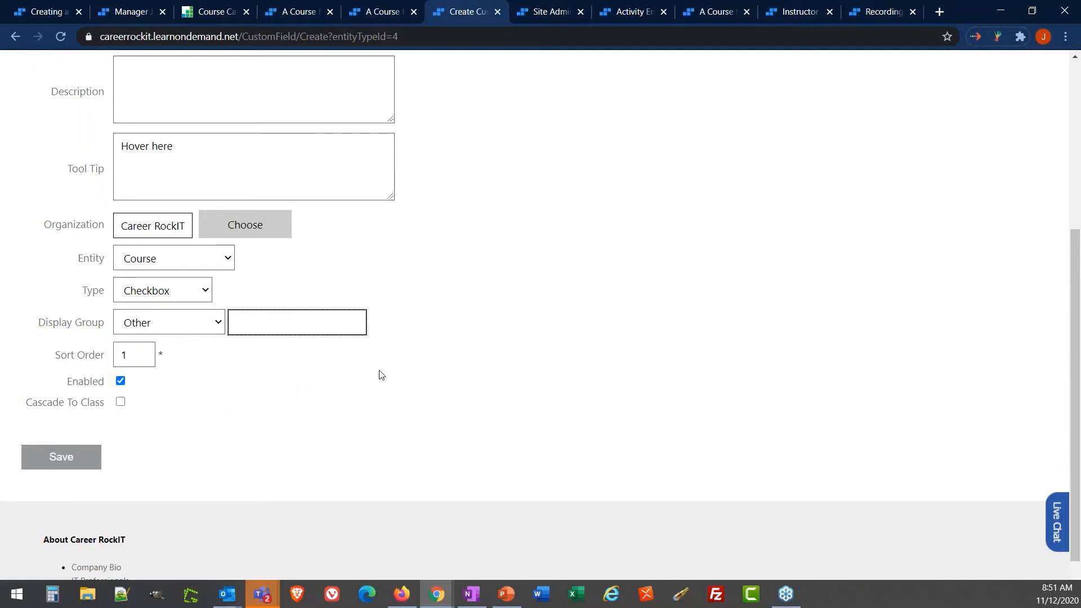
{"action": "type", "text": "Custom Fields"}
{"action": "left_click", "coordinate": [234, 381]}
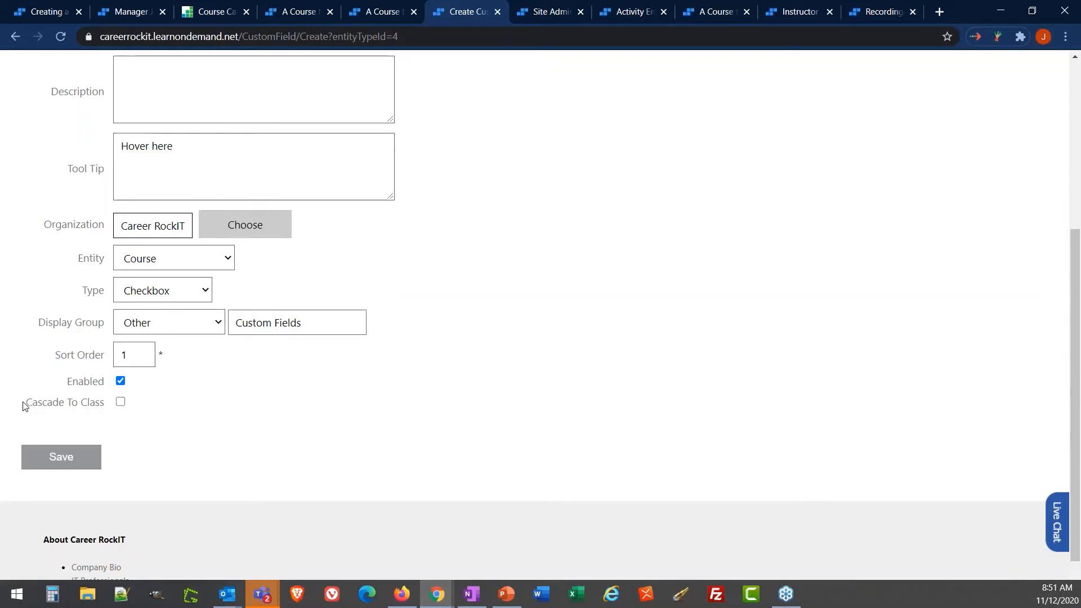
Step: Review the custom field's Cascade To Class option, organization availability and user role restrictions
{"action": "left_click_drag", "start_coordinate": [25, 405], "coordinate": [108, 408]}
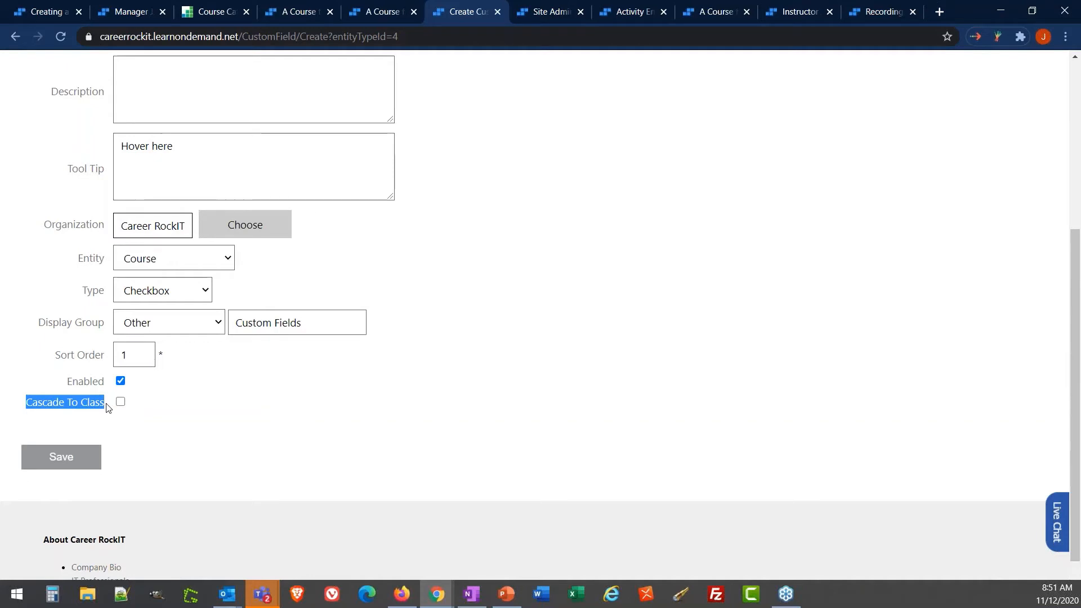
{"action": "left_click", "coordinate": [169, 401]}
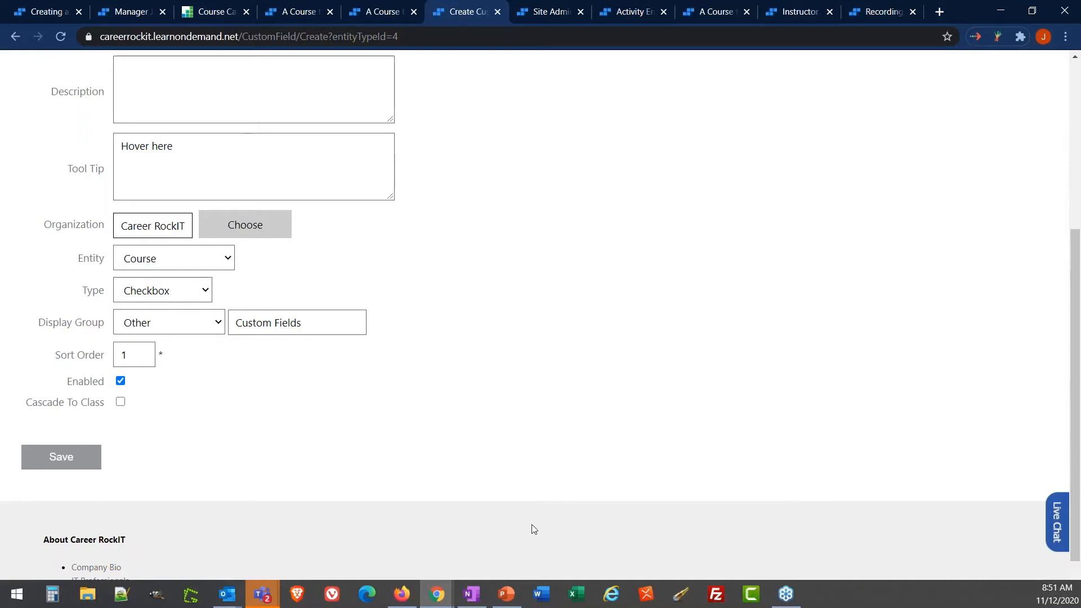
{"action": "scroll", "coordinate": [198, 453], "scroll_direction": "up", "scroll_amount": 1}
{"action": "scroll", "coordinate": [197, 452], "scroll_direction": "up", "scroll_amount": 4}
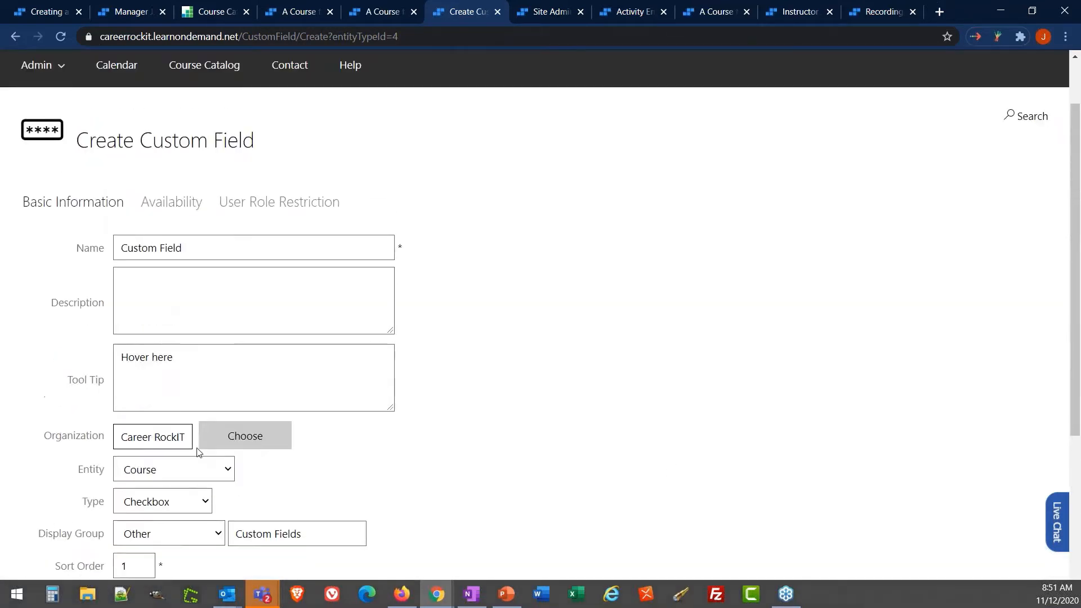
{"action": "left_click", "coordinate": [156, 209]}
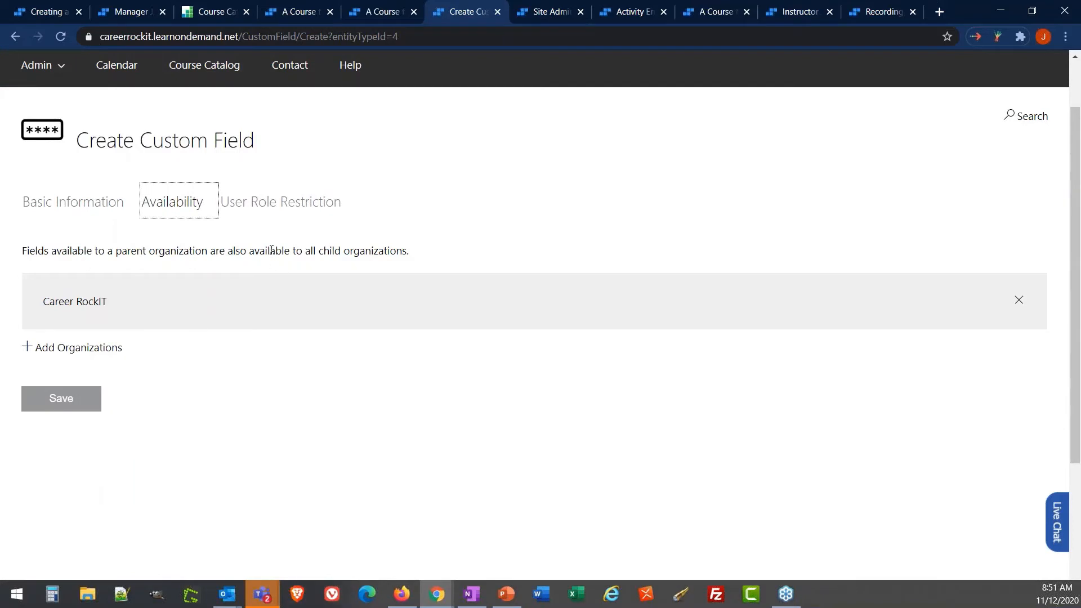
{"action": "left_click", "coordinate": [287, 214]}
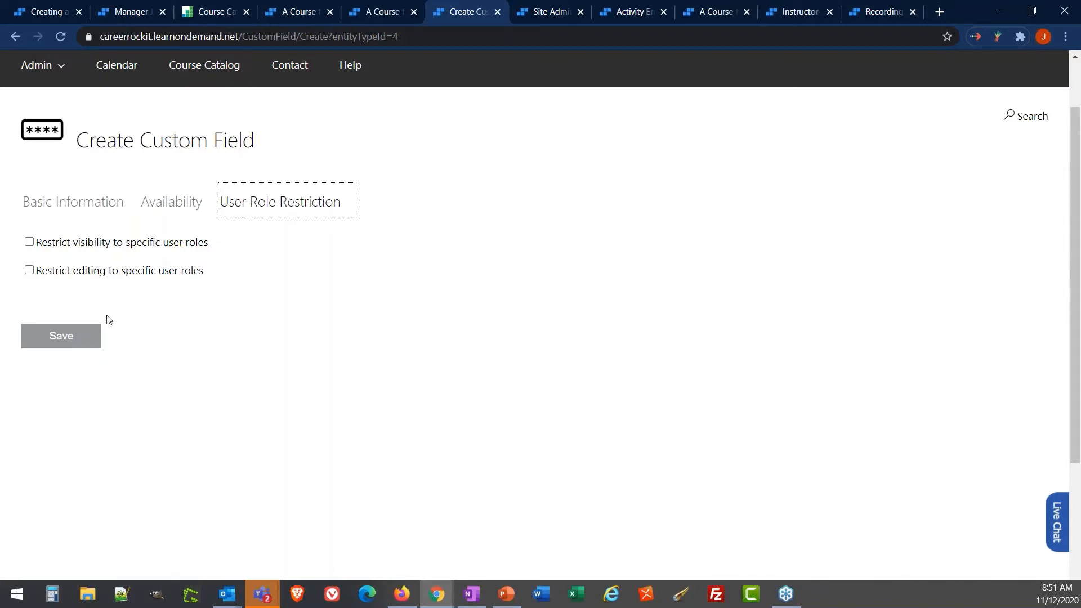
Step: Save the custom field, return to the edit form of "Creating a Course" and reload it
{"action": "left_click", "coordinate": [80, 340]}
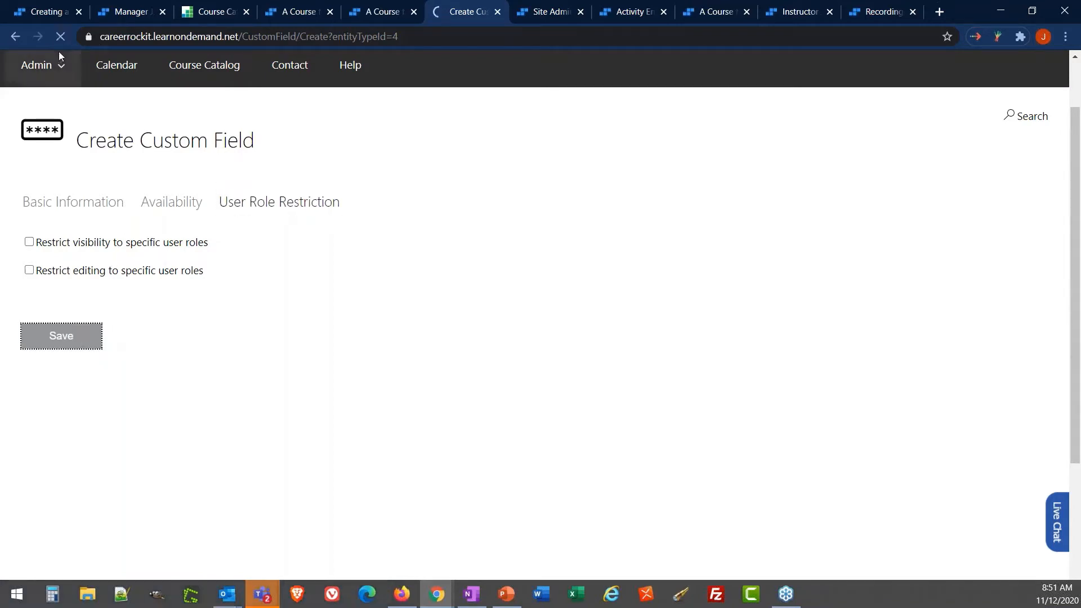
{"action": "left_click", "coordinate": [50, 12]}
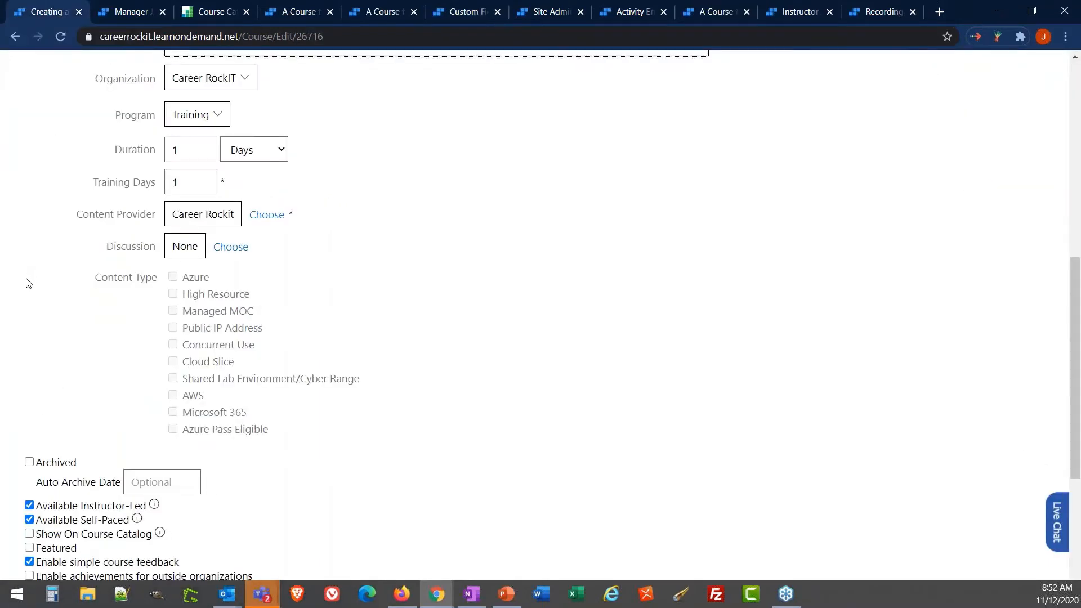
{"action": "scroll", "coordinate": [28, 283], "scroll_direction": "up", "scroll_amount": 8}
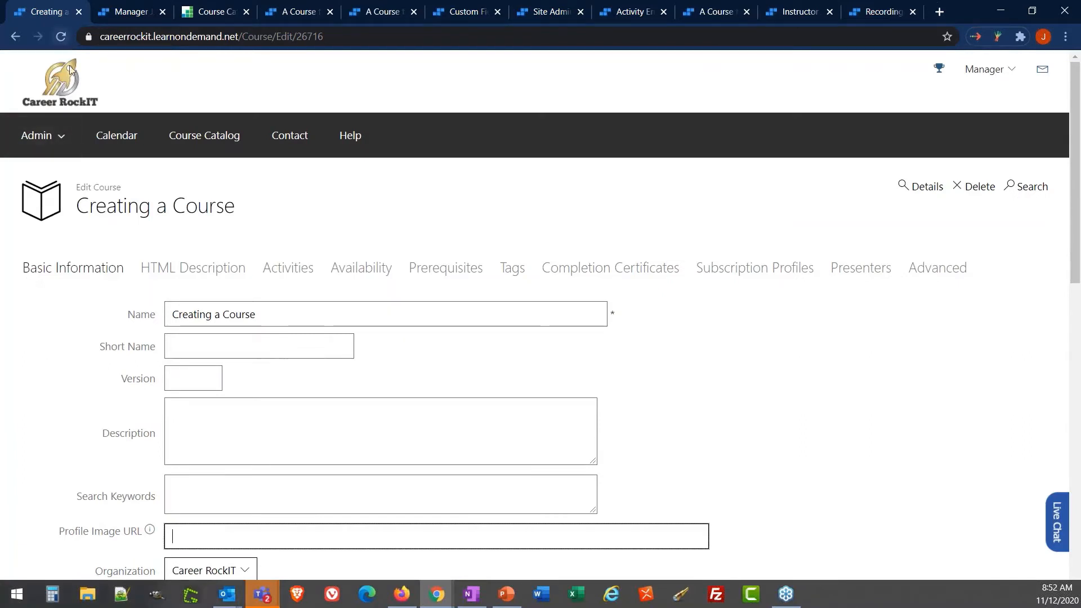
{"action": "left_click_drag", "start_coordinate": [254, 315], "coordinate": [160, 331]}
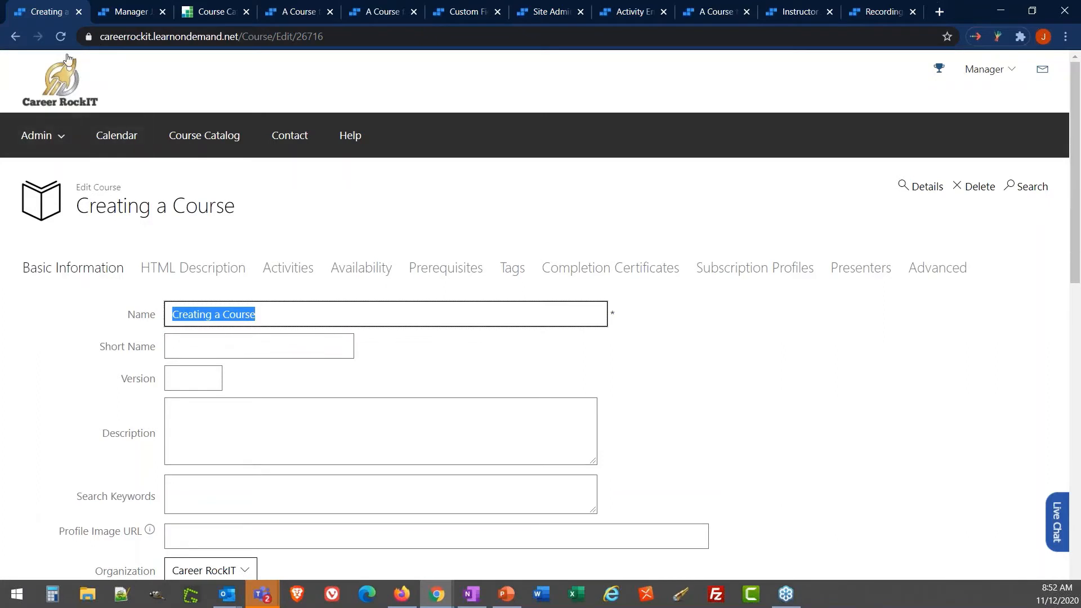
{"action": "left_click", "coordinate": [62, 38]}
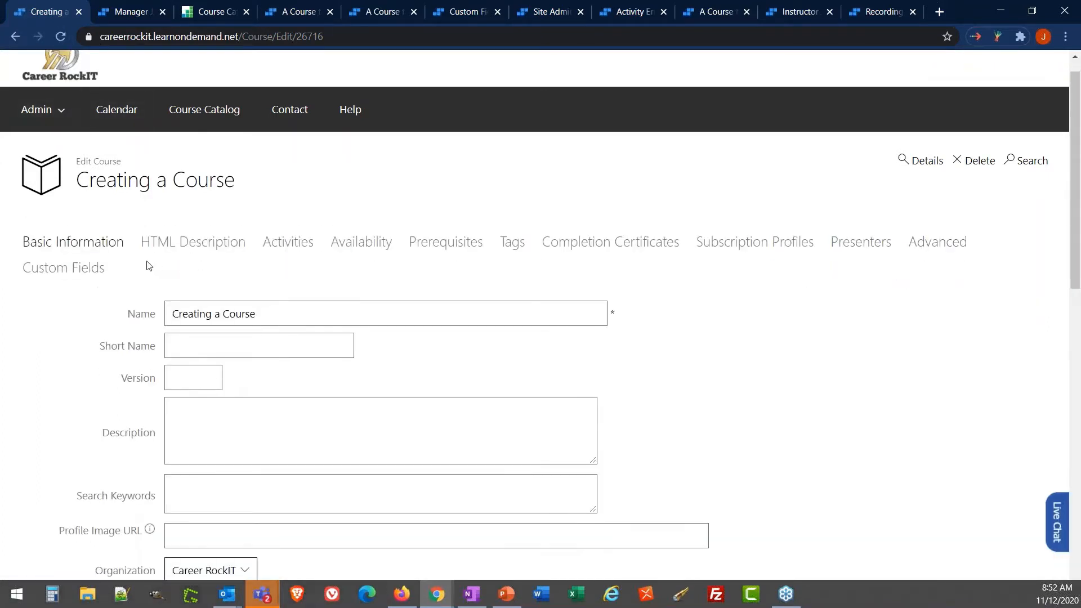
Step: View the Custom Field's hint in the course's custom fields, tick its checkbox, and return to the basic information
{"action": "left_click_drag", "start_coordinate": [149, 242], "coordinate": [107, 269]}
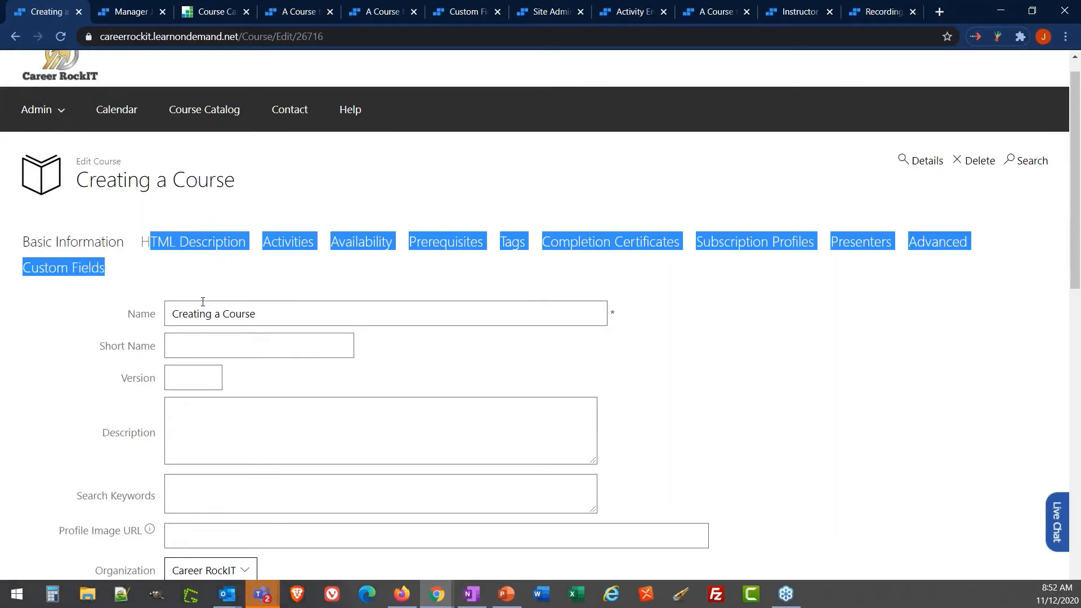
{"action": "left_click", "coordinate": [177, 290]}
{"action": "left_click", "coordinate": [83, 269]}
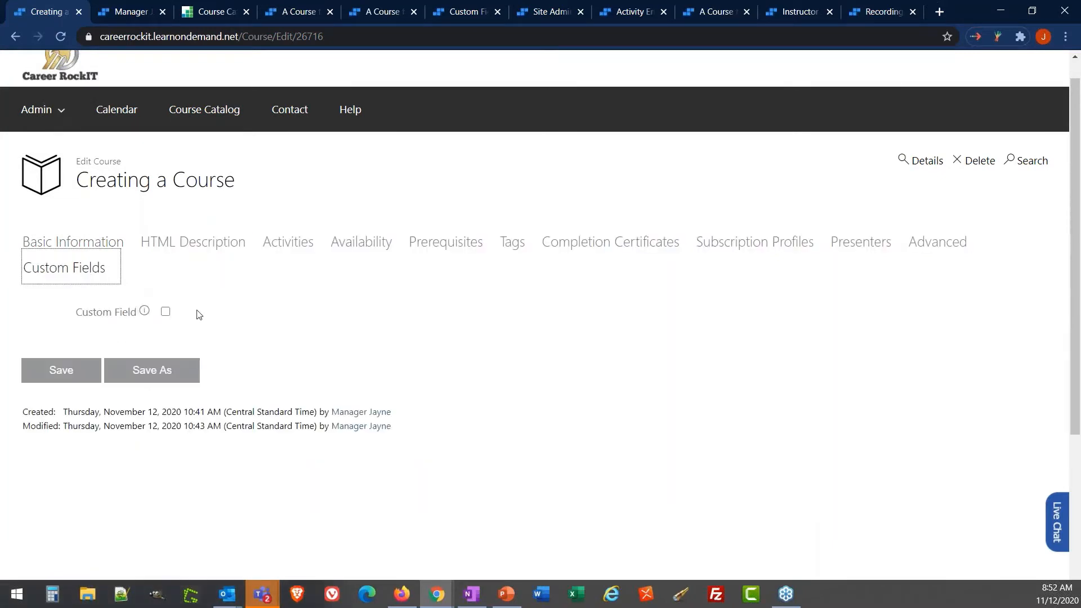
{"action": "mouse_move", "coordinate": [145, 312]}
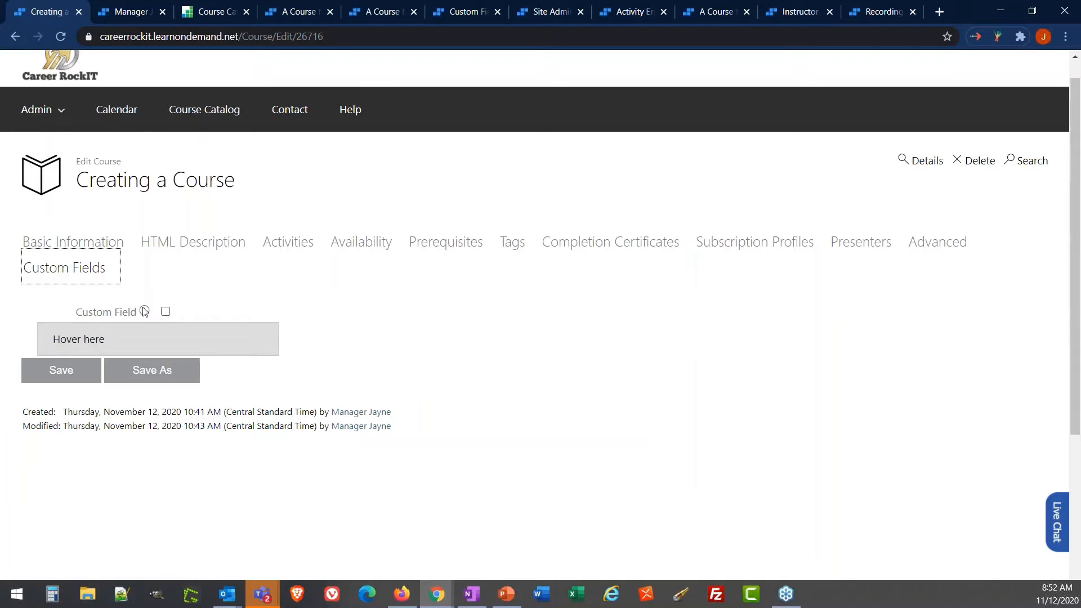
{"action": "left_click", "coordinate": [165, 312]}
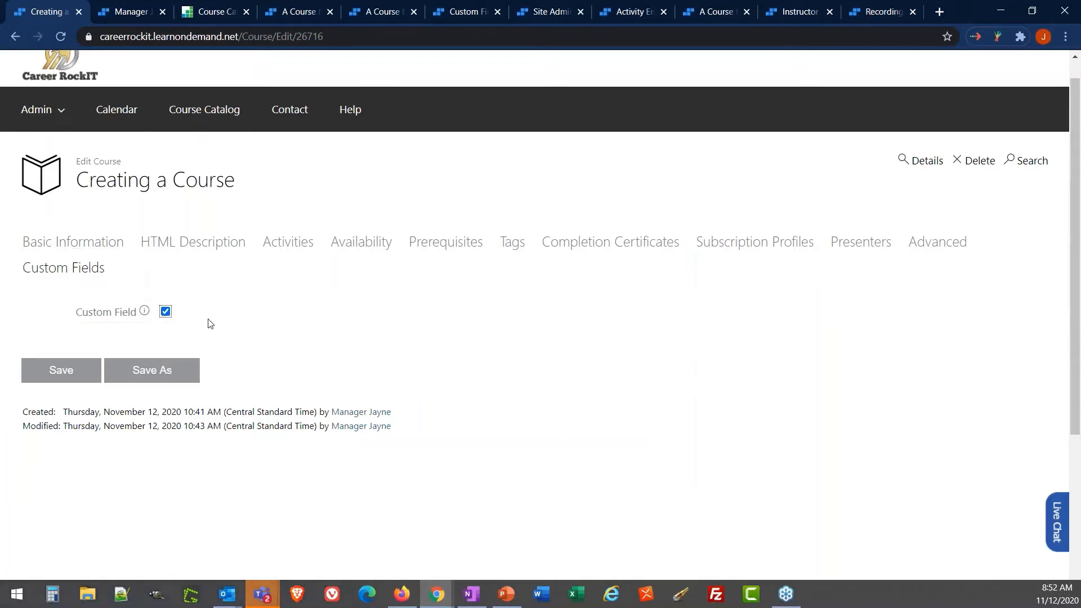
{"action": "left_click", "coordinate": [35, 247]}
{"action": "scroll", "coordinate": [47, 434], "scroll_direction": "down", "scroll_amount": 8}
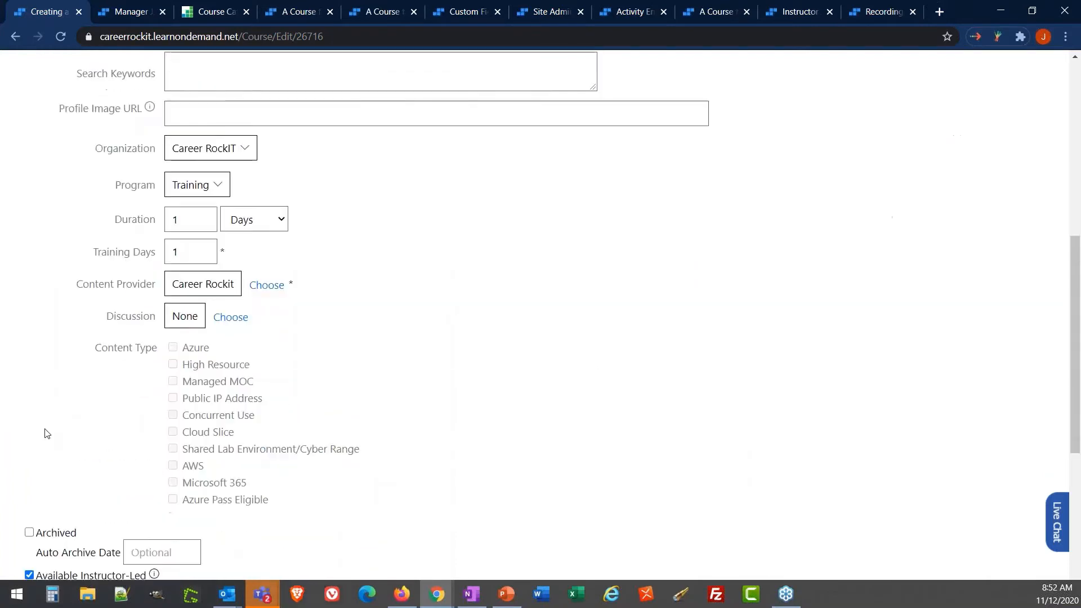
{"action": "scroll", "coordinate": [47, 433], "scroll_direction": "down", "scroll_amount": 3}
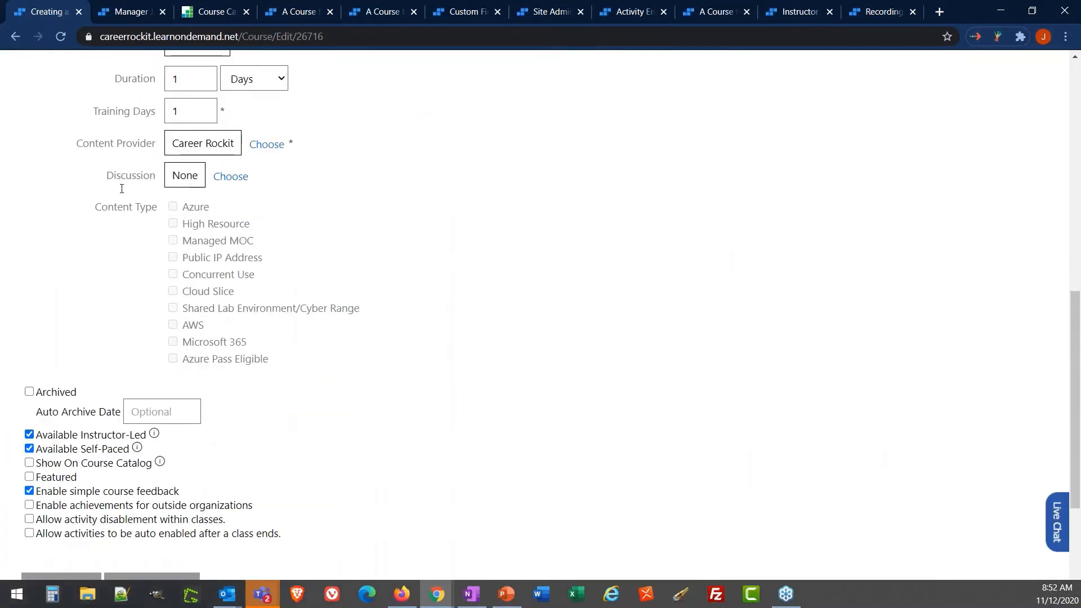
{"action": "scroll", "coordinate": [67, 220], "scroll_direction": "up", "scroll_amount": 2}
{"action": "scroll", "coordinate": [66, 219], "scroll_direction": "up", "scroll_amount": 8}
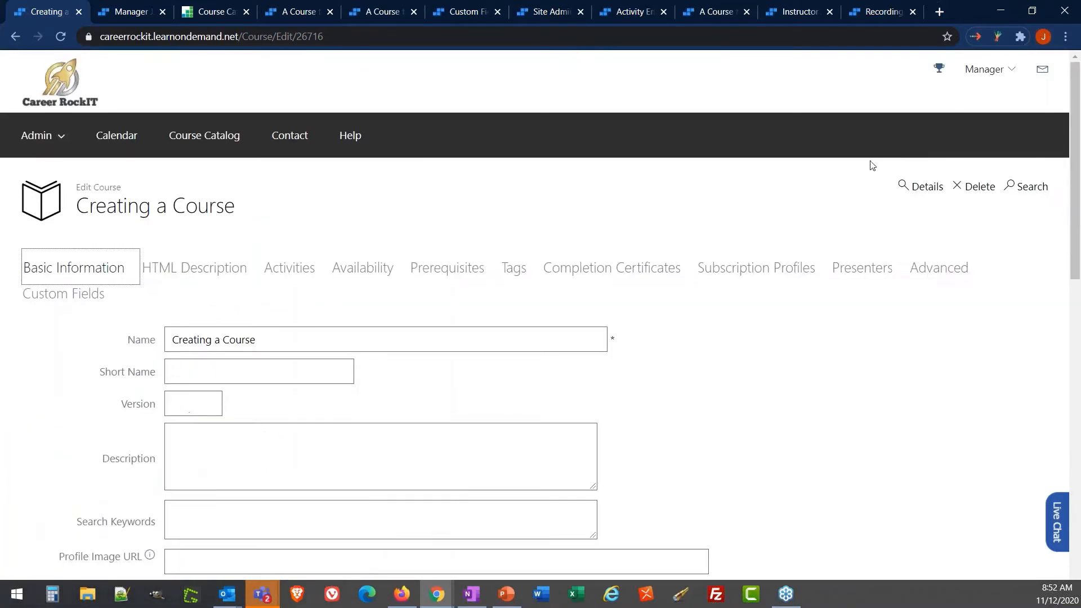
Step: Open the course search in a new window and add a Custom Field filter
{"action": "left_click", "coordinate": [1029, 188]}
{"action": "right_click", "coordinate": [1029, 188]}
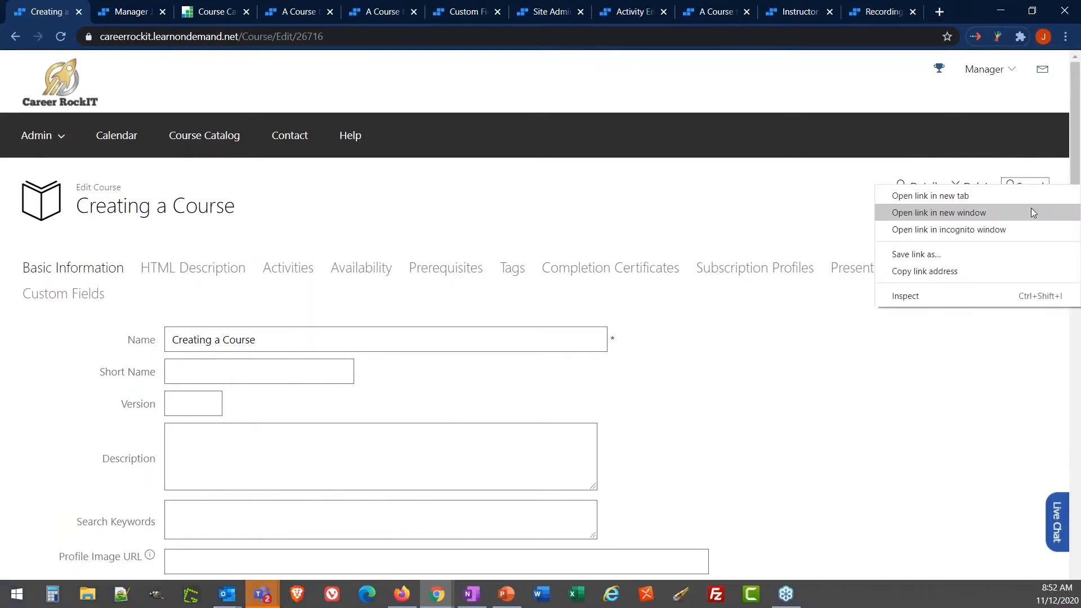
{"action": "left_click", "coordinate": [1032, 209]}
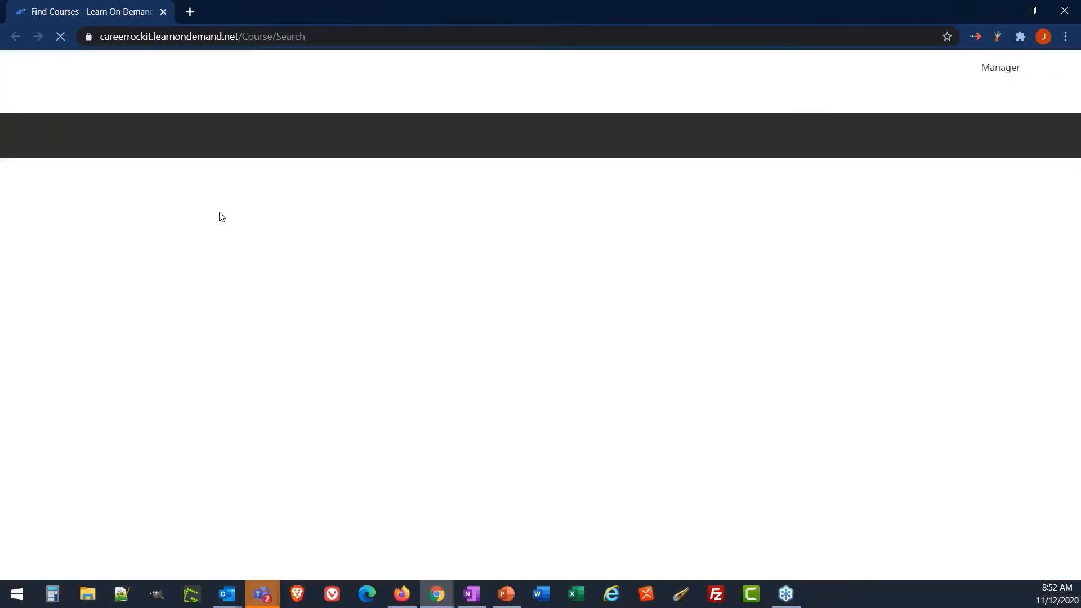
{"action": "left_click", "coordinate": [182, 269]}
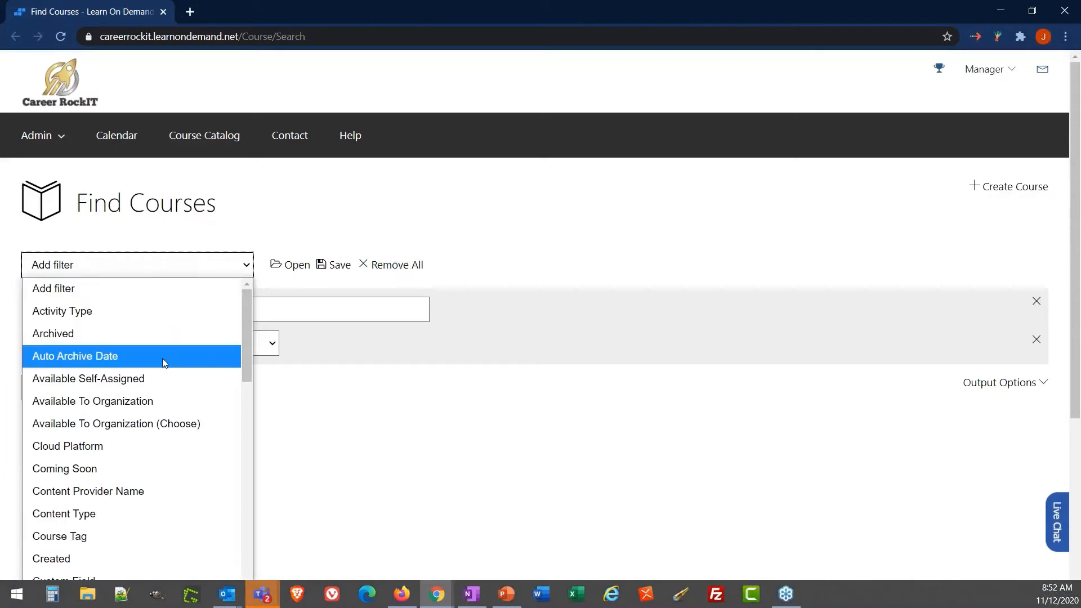
{"action": "scroll", "coordinate": [163, 358], "scroll_direction": "down", "scroll_amount": 10}
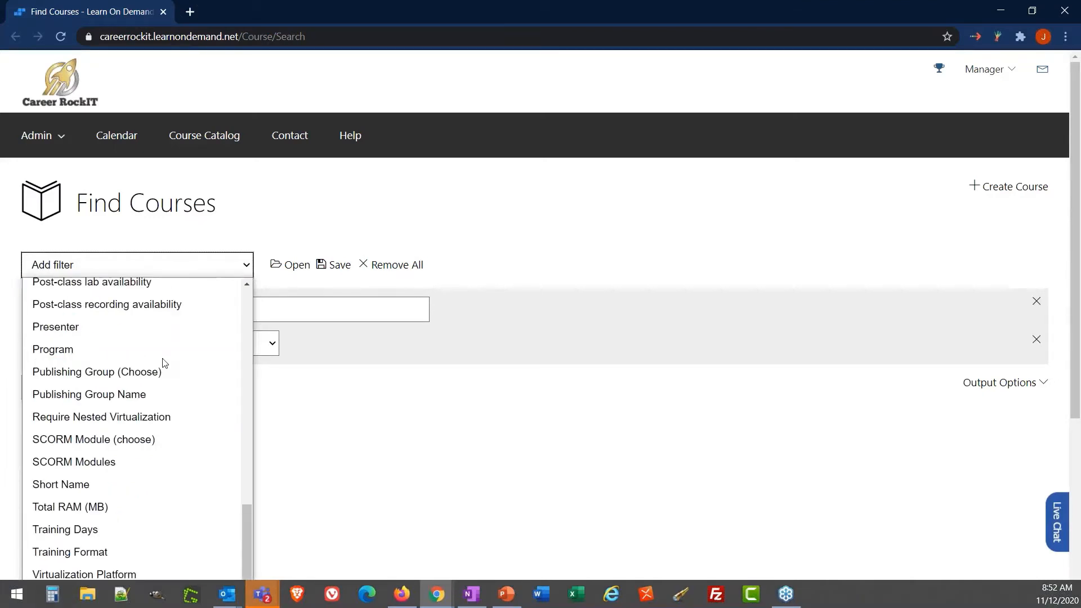
{"action": "scroll", "coordinate": [166, 360], "scroll_direction": "up", "scroll_amount": 10}
{"action": "scroll", "coordinate": [169, 361], "scroll_direction": "down", "scroll_amount": 2}
{"action": "scroll", "coordinate": [169, 359], "scroll_direction": "down", "scroll_amount": 2}
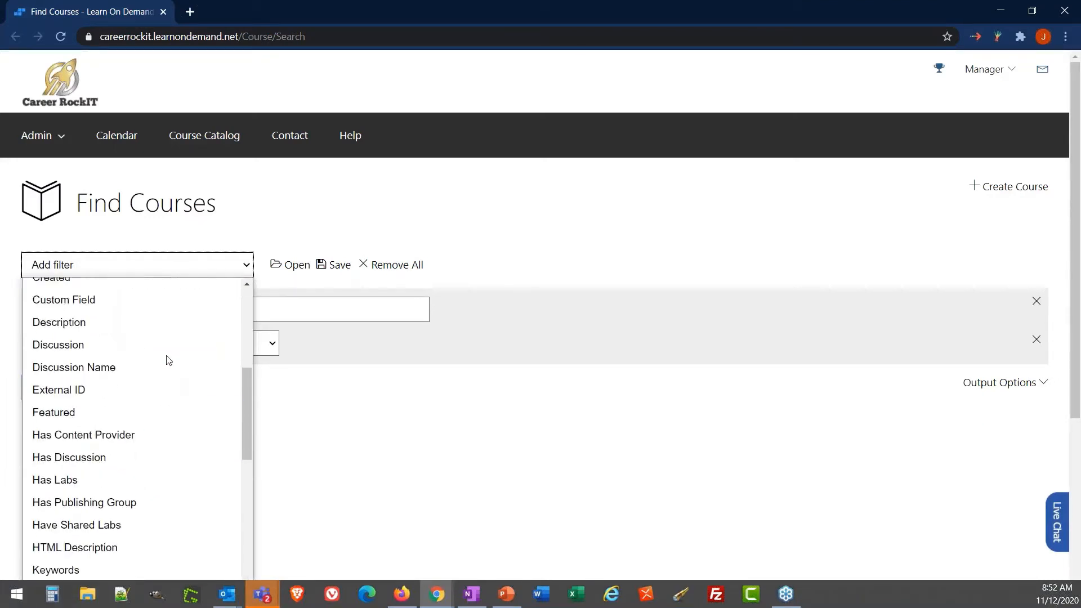
{"action": "scroll", "coordinate": [169, 356], "scroll_direction": "up", "scroll_amount": 2}
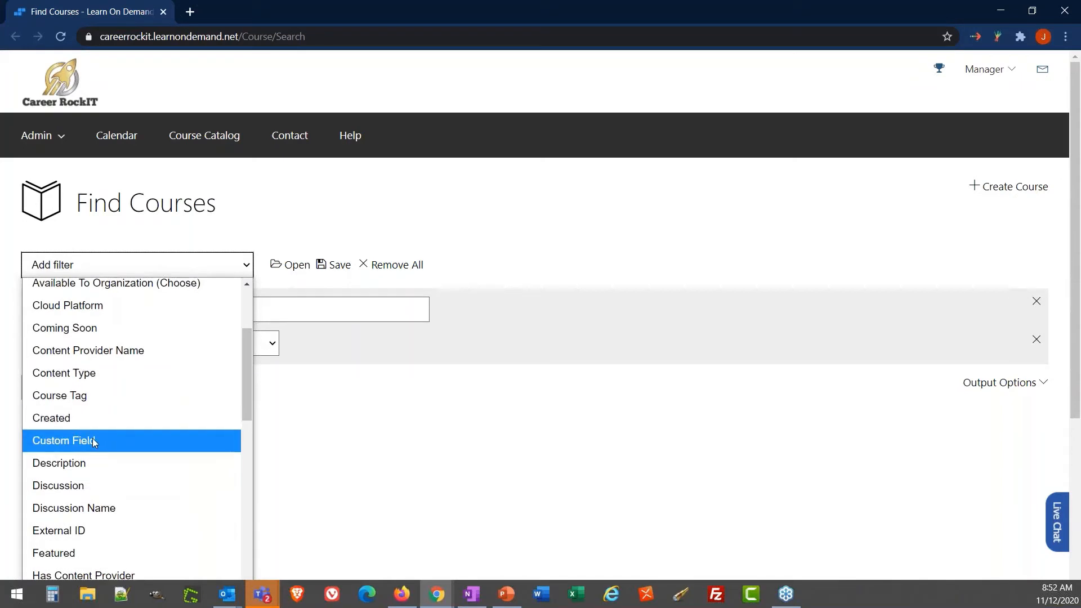
{"action": "left_click", "coordinate": [93, 440]}
Step: Include Custom Field in the course search's output options, and close the search window
{"action": "left_click", "coordinate": [1012, 418]}
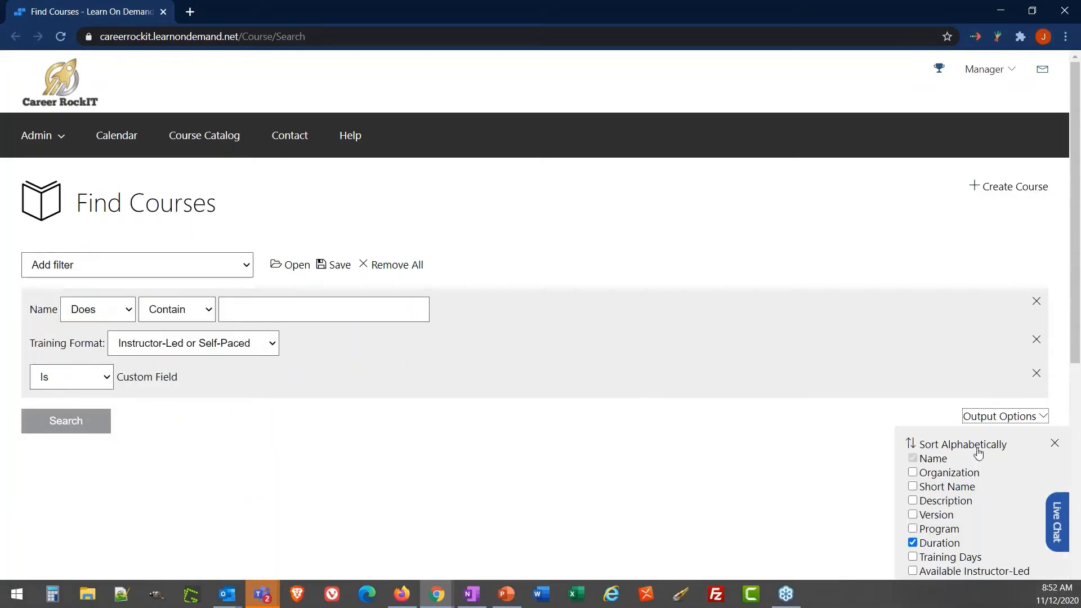
{"action": "scroll", "coordinate": [876, 372], "scroll_direction": "down", "scroll_amount": 5}
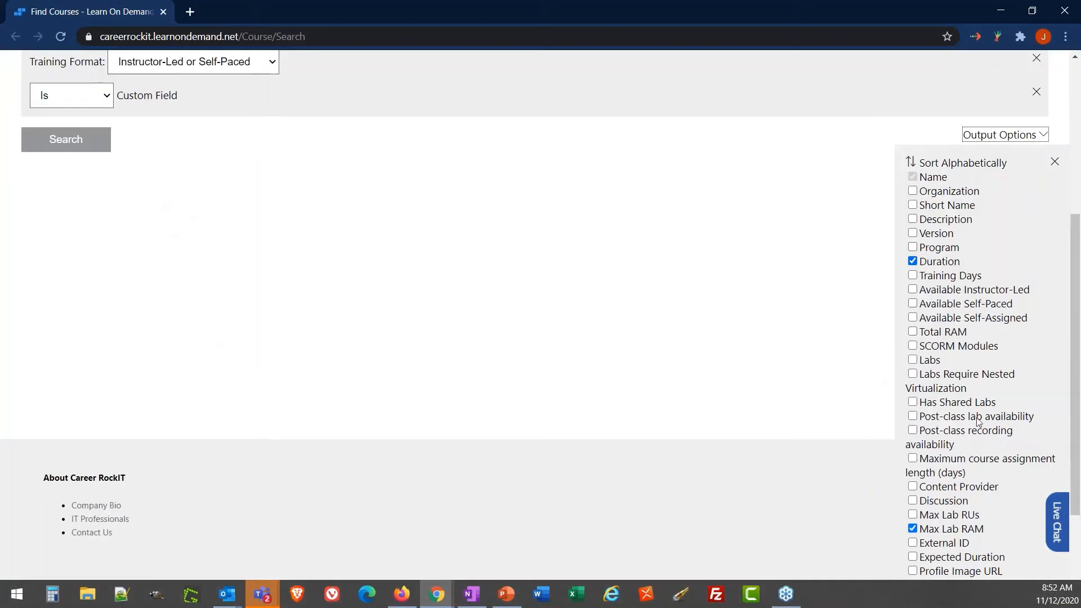
{"action": "scroll", "coordinate": [983, 436], "scroll_direction": "down", "scroll_amount": 2}
{"action": "scroll", "coordinate": [983, 437], "scroll_direction": "down", "scroll_amount": 1}
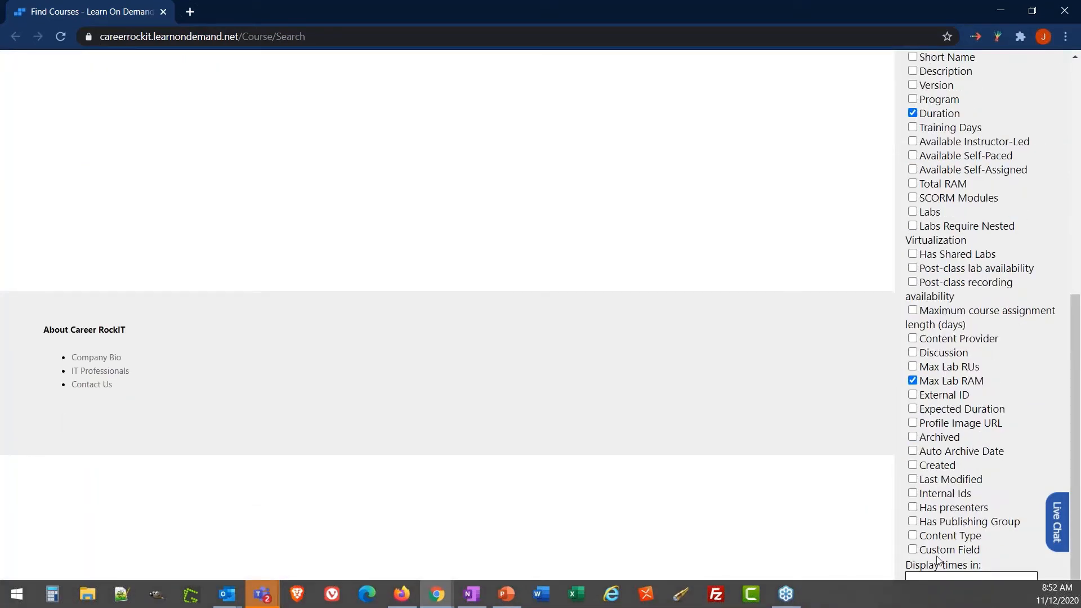
{"action": "left_click", "coordinate": [913, 550]}
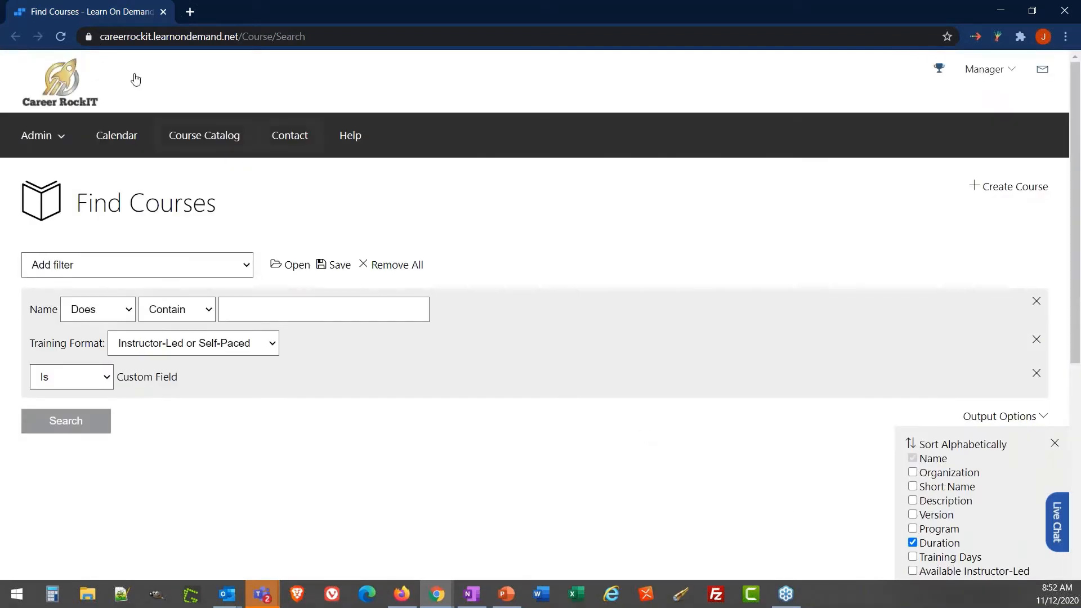
{"action": "left_click", "coordinate": [163, 12]}
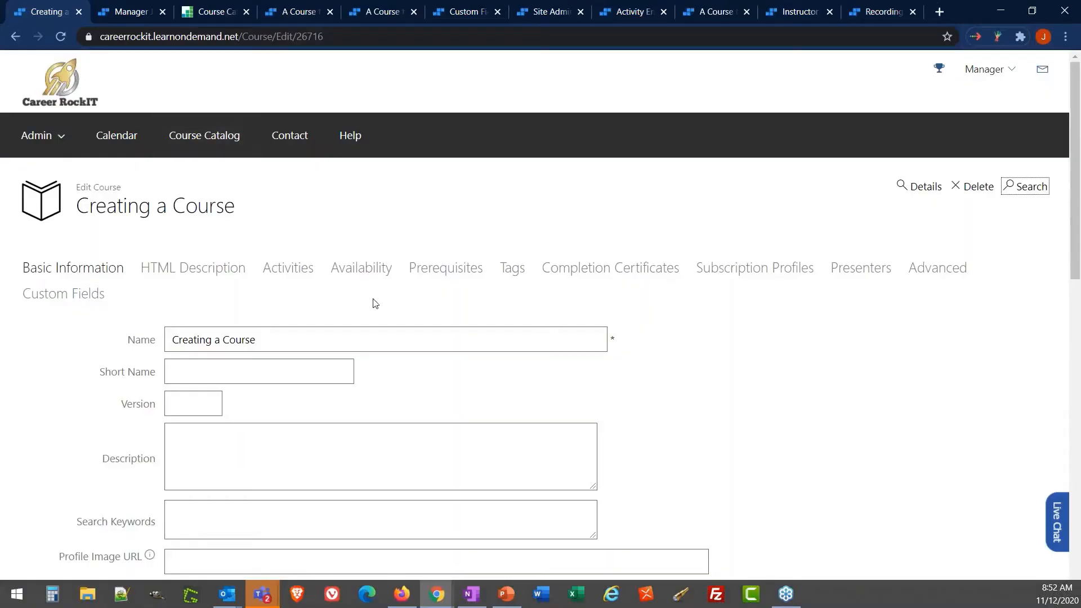
Step: Set the auto archive date of "Creating a Course" to 01/01/2021
{"action": "scroll", "coordinate": [371, 302], "scroll_direction": "down", "scroll_amount": 14}
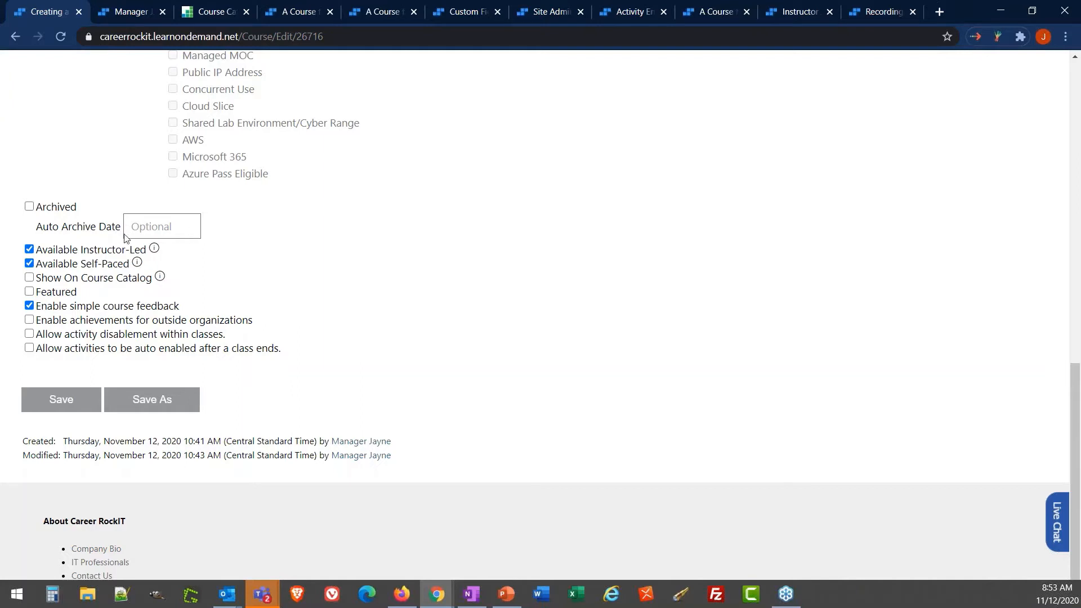
{"action": "left_click", "coordinate": [155, 230]}
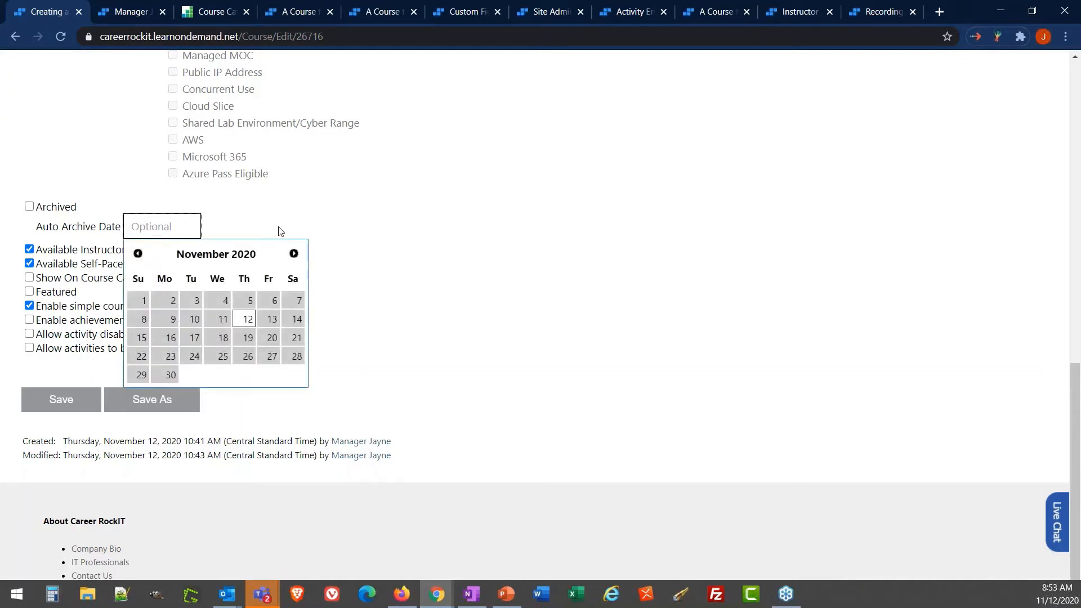
{"action": "left_click", "coordinate": [294, 254]}
{"action": "left_click", "coordinate": [294, 254]}
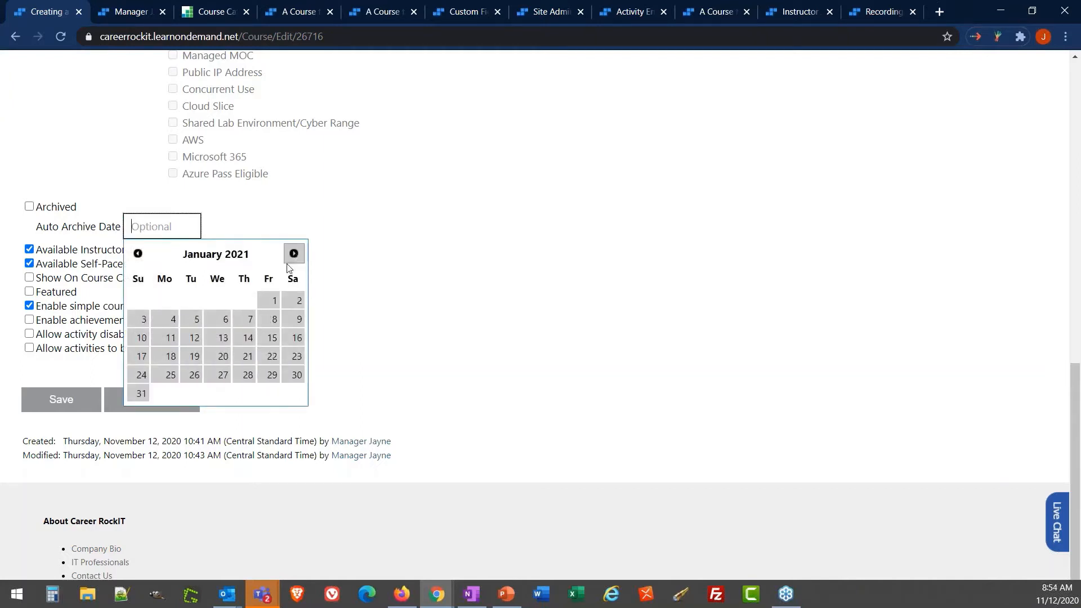
{"action": "left_click", "coordinate": [275, 299]}
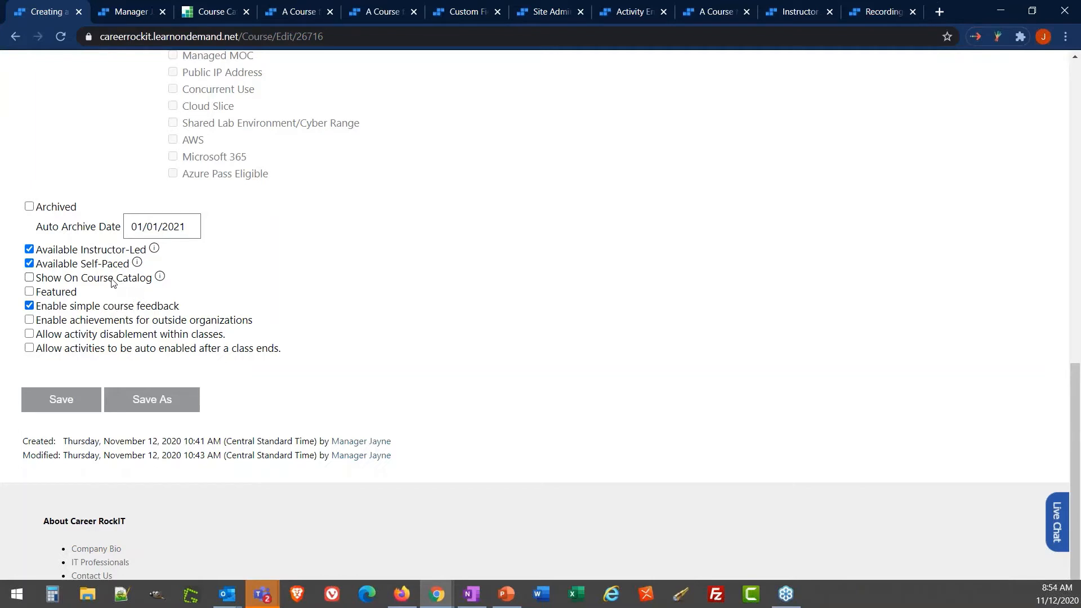
Step: Look at the Q4 - 2020 courses in the Challenge Labs catalog, and mark "Creating a Course" as Featured
{"action": "left_click", "coordinate": [194, 13]}
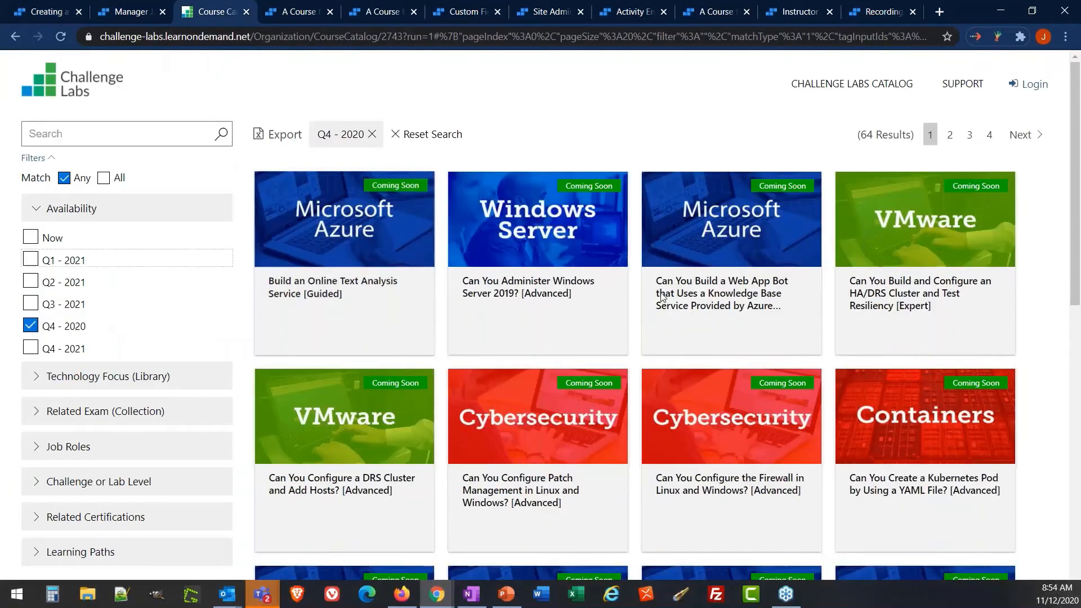
{"action": "left_click", "coordinate": [44, 11]}
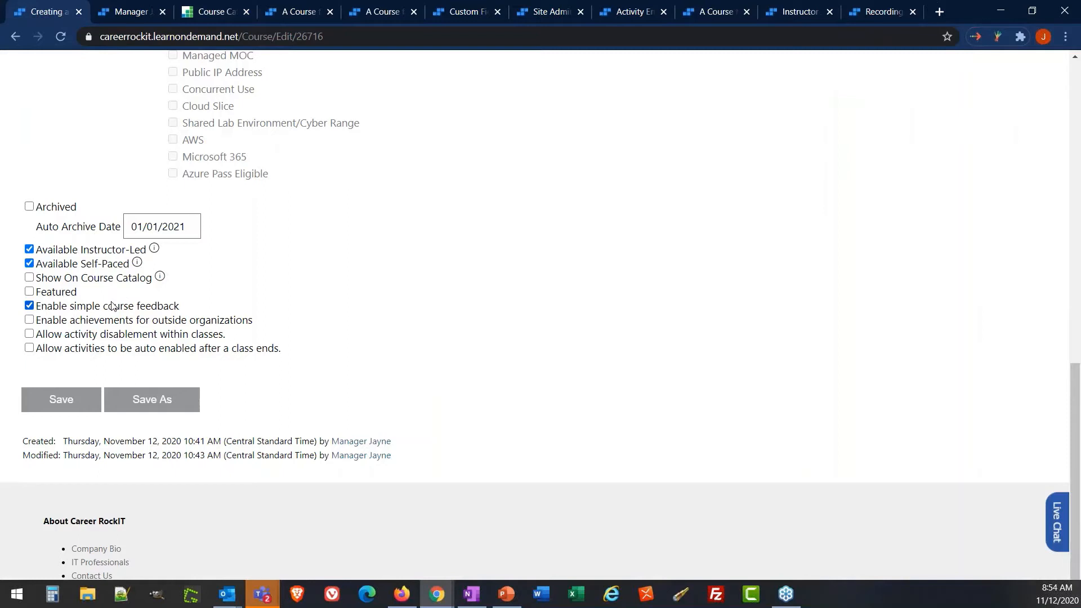
{"action": "left_click", "coordinate": [50, 297]}
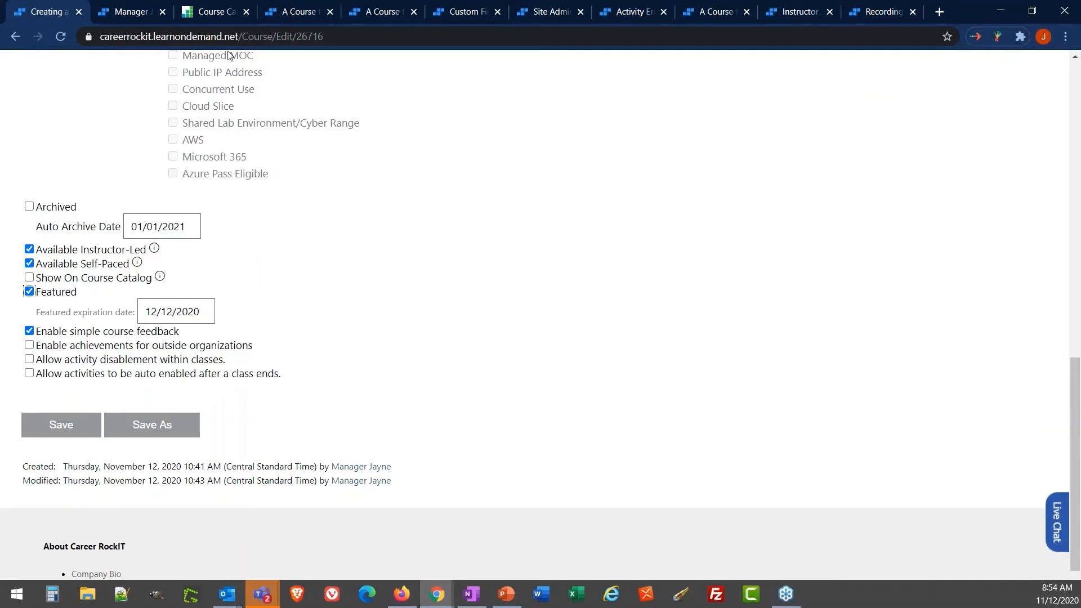
Step: Switch the Challenge Labs catalog's availability filter from Q4 - 2020 to Now, and examine the Featured labels on the courses
{"action": "left_click", "coordinate": [219, 15]}
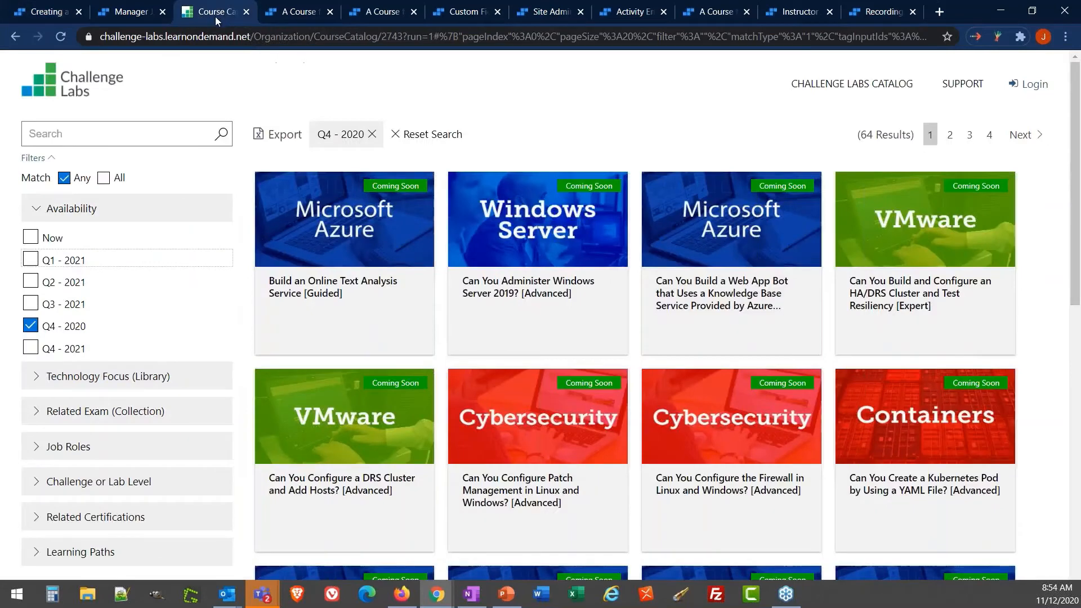
{"action": "left_click", "coordinate": [30, 329]}
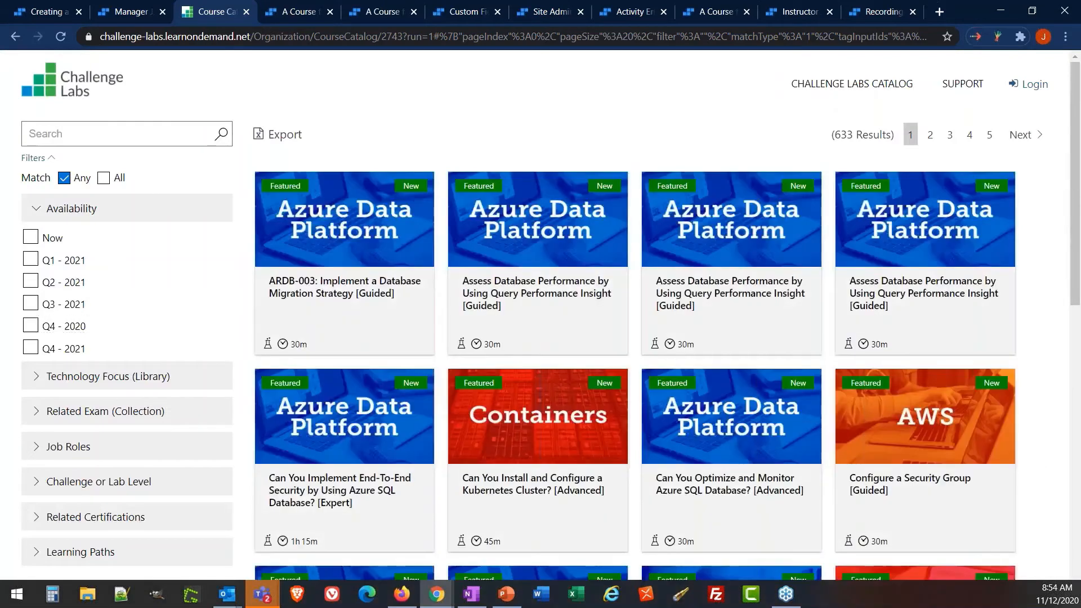
{"action": "left_click", "coordinate": [131, 236]}
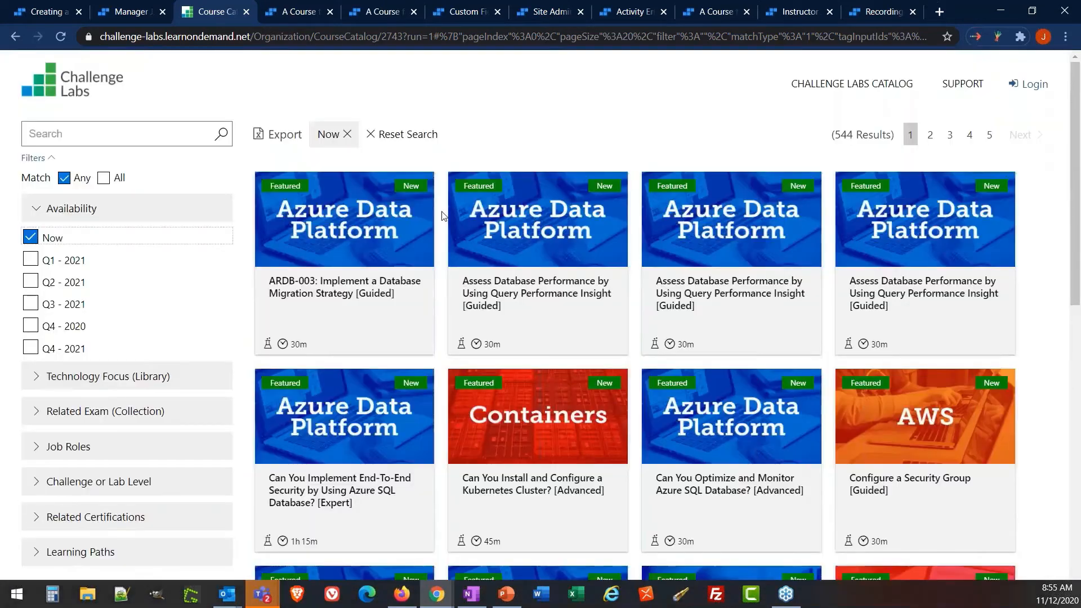
{"action": "mouse_move", "coordinate": [292, 180]}
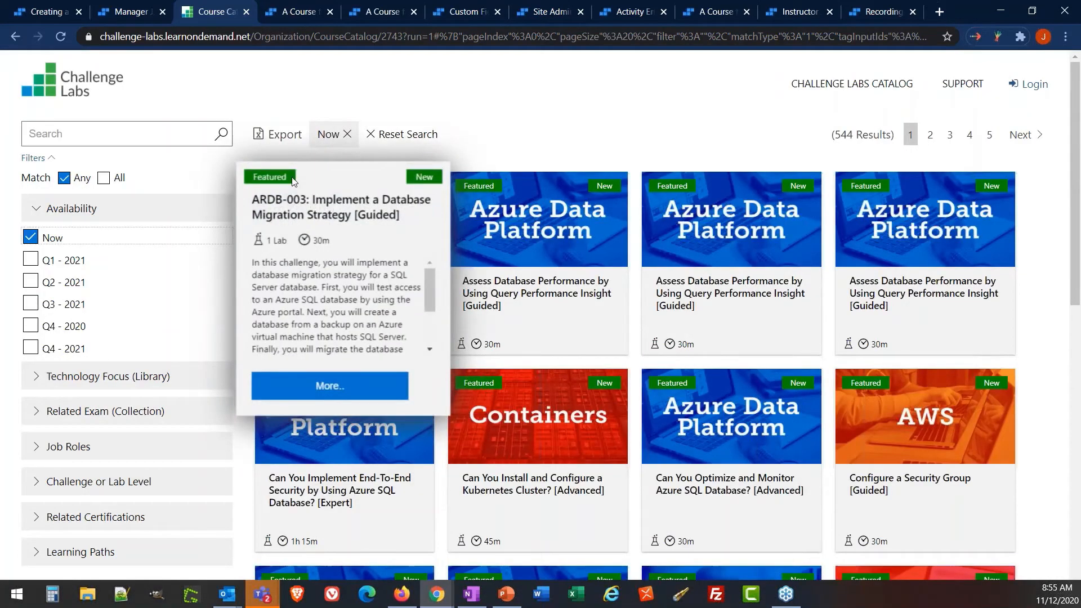
{"action": "mouse_move", "coordinate": [486, 188]}
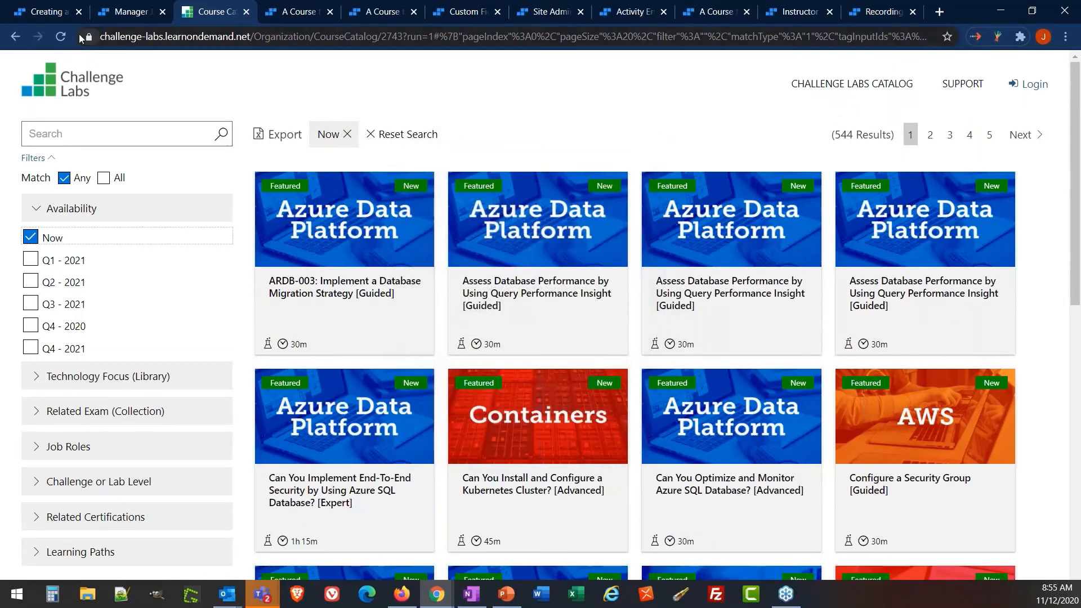
Step: Look at the Featured expiration date of "Creating a Course" and its calendar, leaving the date as it is
{"action": "left_click", "coordinate": [44, 15]}
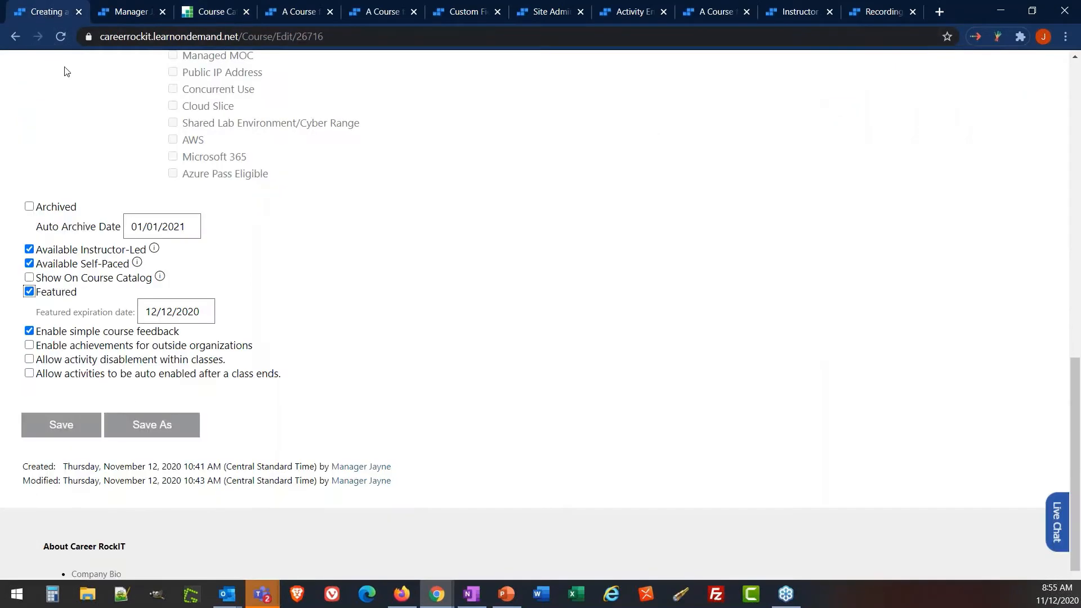
{"action": "left_click", "coordinate": [211, 312]}
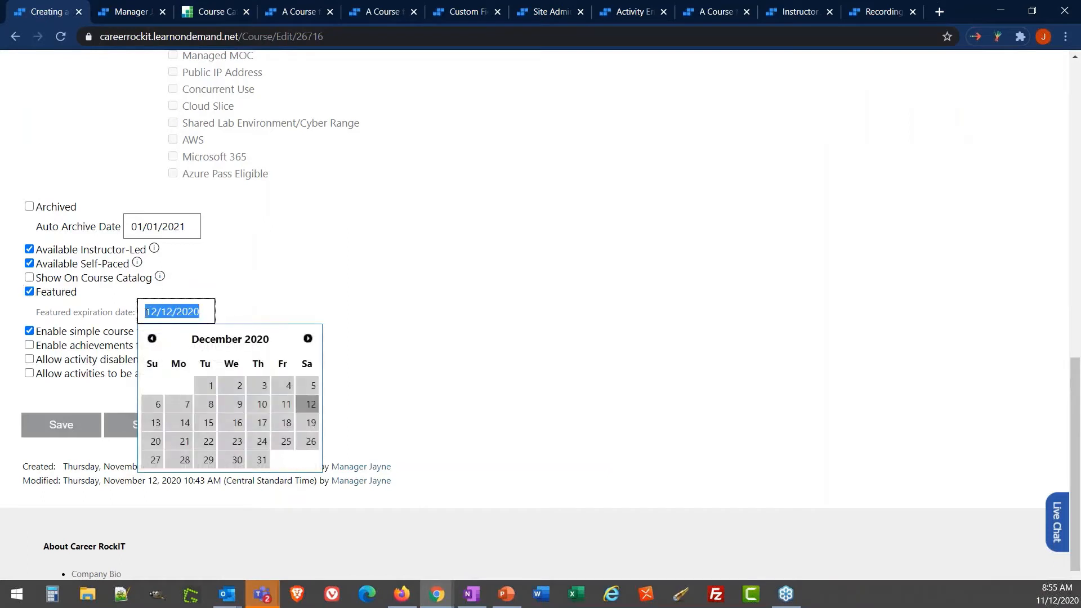
{"action": "left_click", "coordinate": [255, 258]}
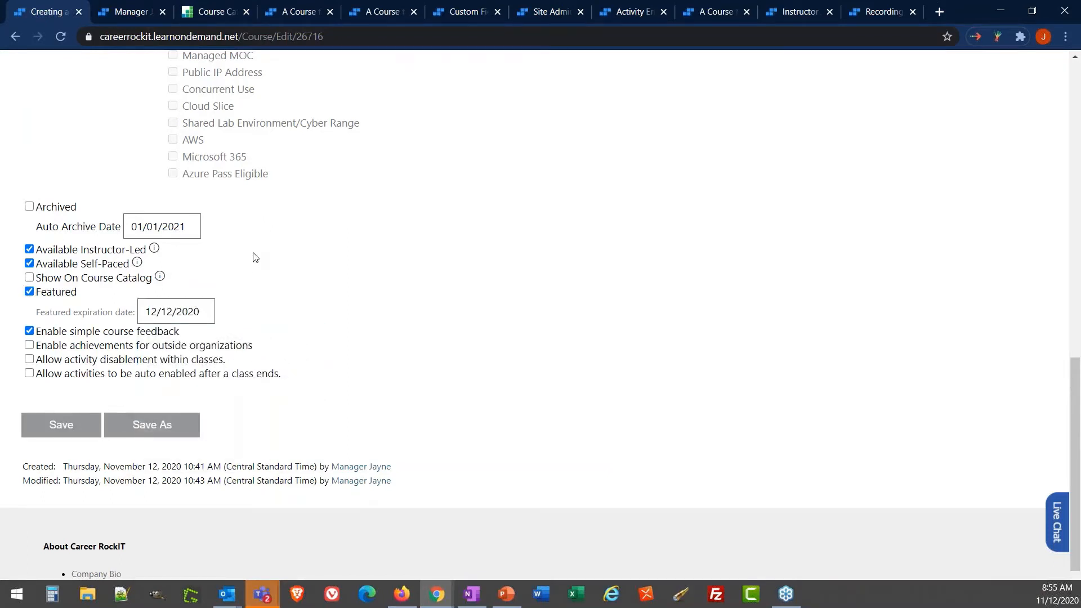
{"action": "scroll", "coordinate": [255, 257], "scroll_direction": "down", "scroll_amount": 1}
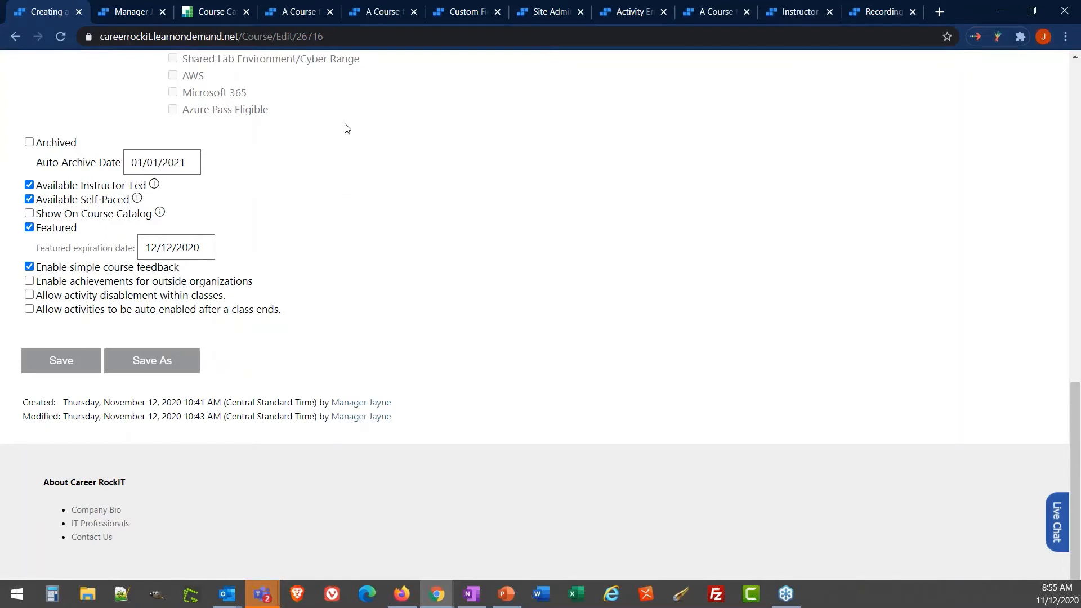
Step: Open the existing "A Course for a class" page and look at the simple feedback form below the instructor details
{"action": "left_click", "coordinate": [533, 12]}
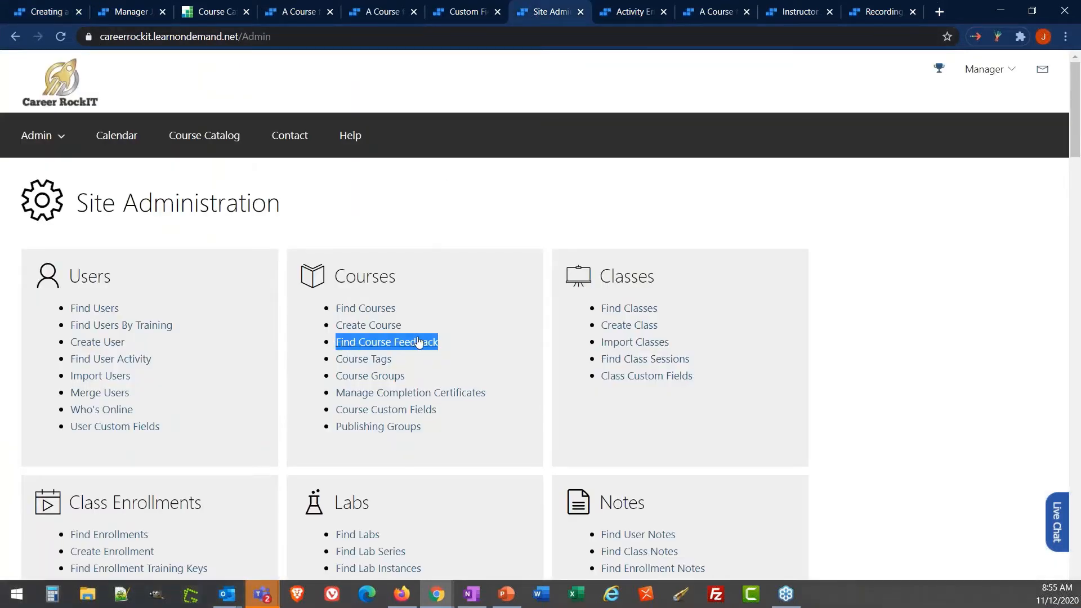
{"action": "left_click", "coordinate": [48, 12]}
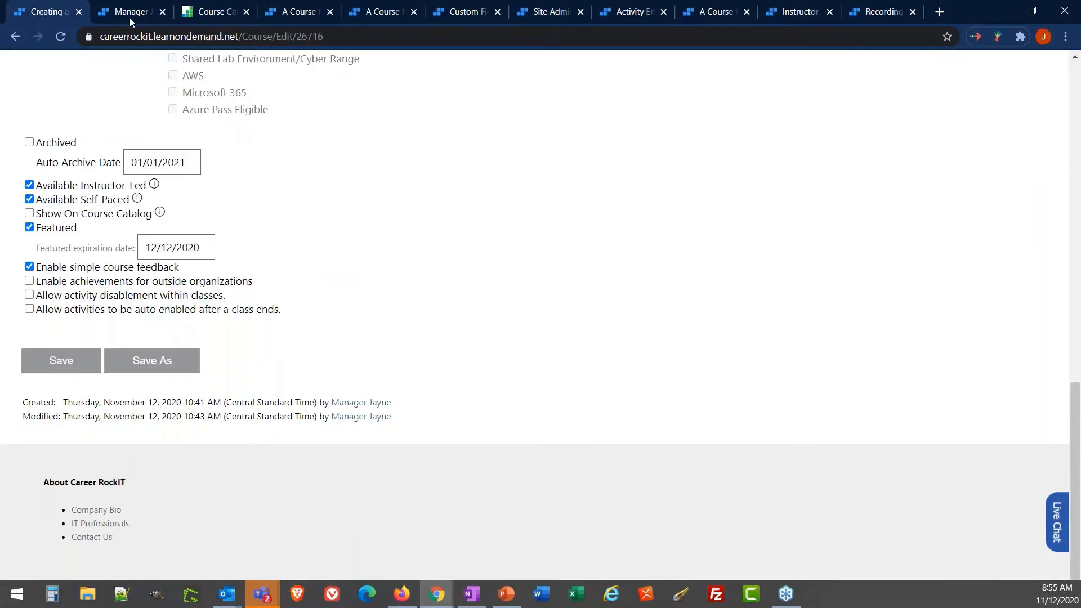
{"action": "left_click", "coordinate": [297, 12]}
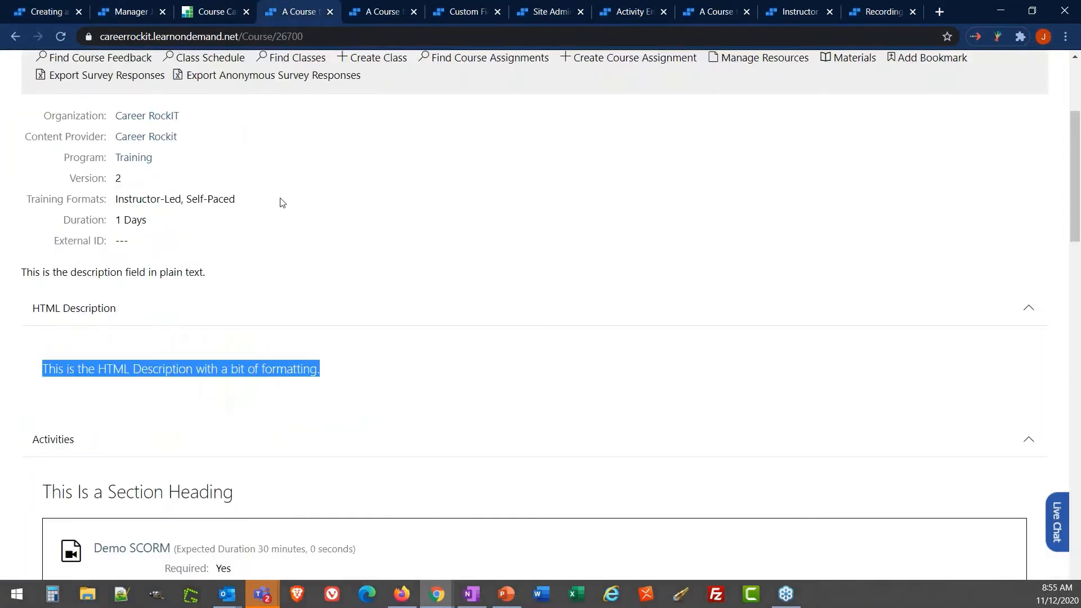
{"action": "scroll", "coordinate": [282, 203], "scroll_direction": "down", "scroll_amount": 15}
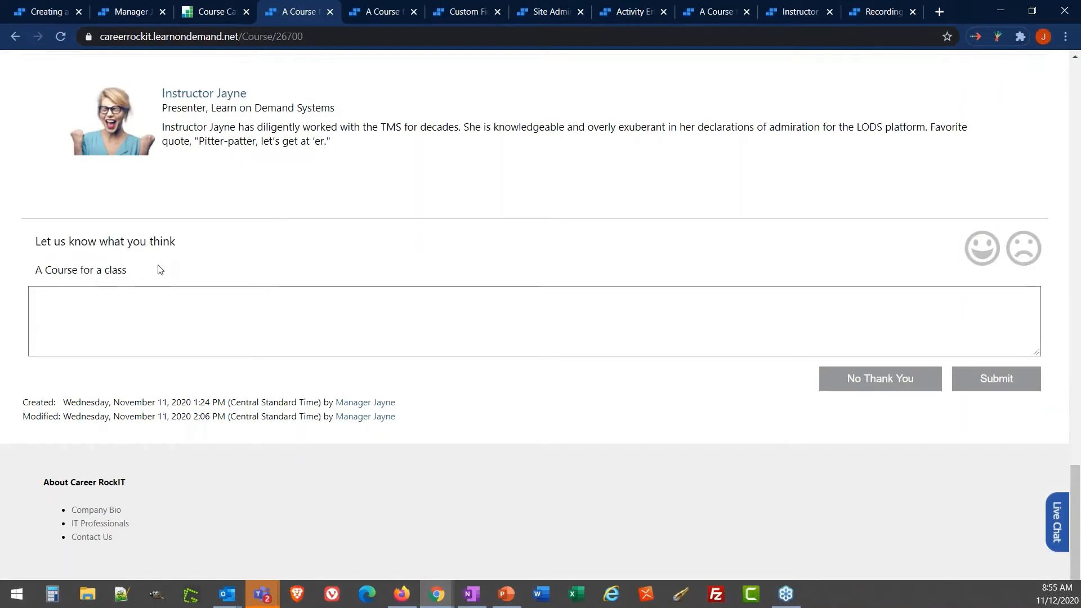
{"action": "left_click_drag", "start_coordinate": [159, 269], "coordinate": [35, 268]}
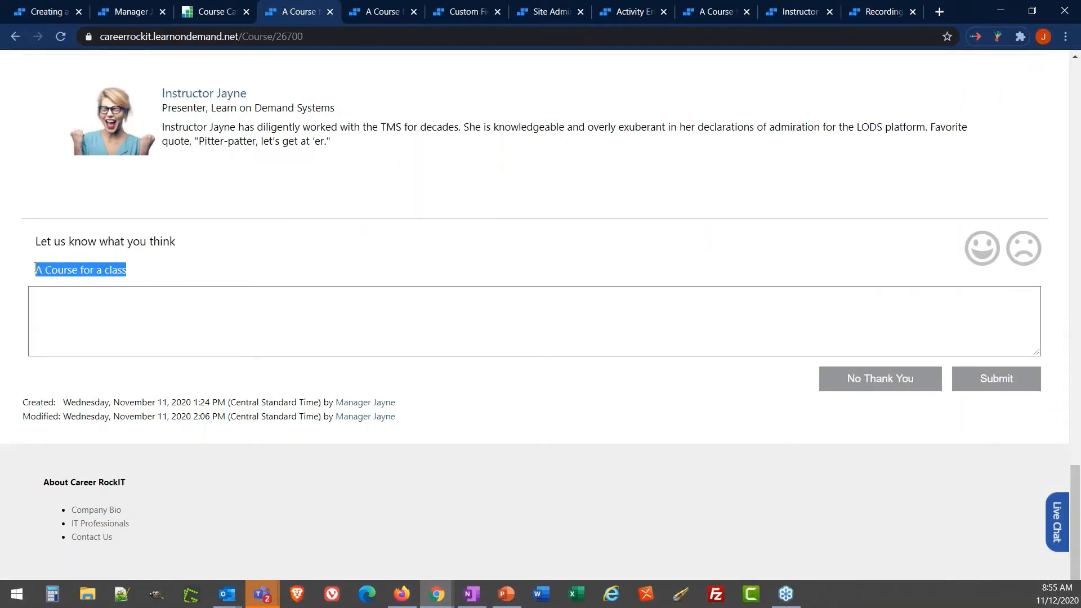
{"action": "left_click", "coordinate": [203, 261]}
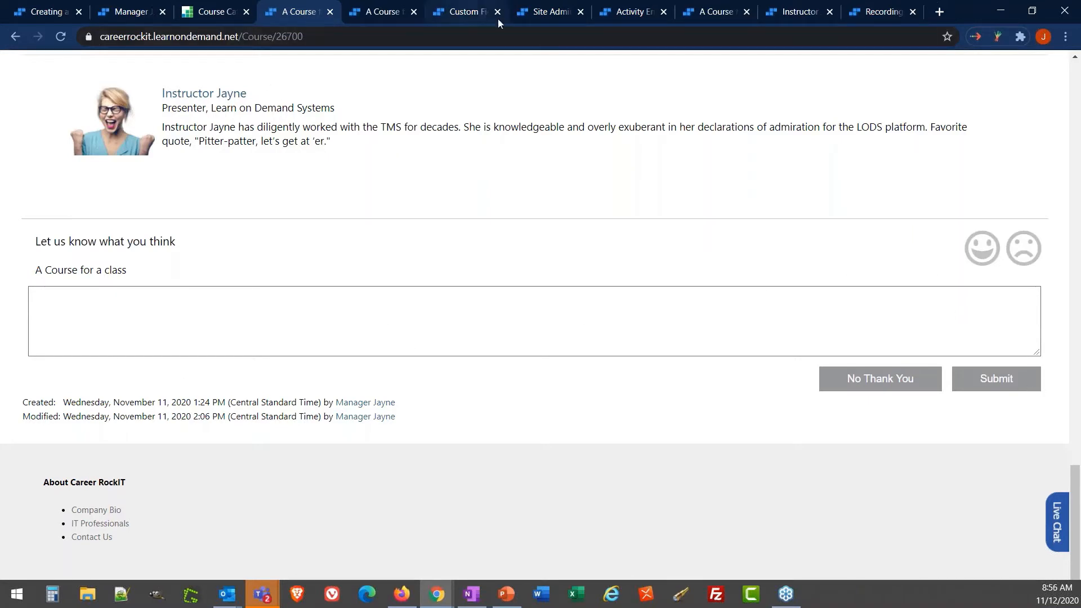
Step: Search all course feedback from Site Administration without filters, sort it by creation date with the oldest first, and review the entries
{"action": "left_click", "coordinate": [472, 13]}
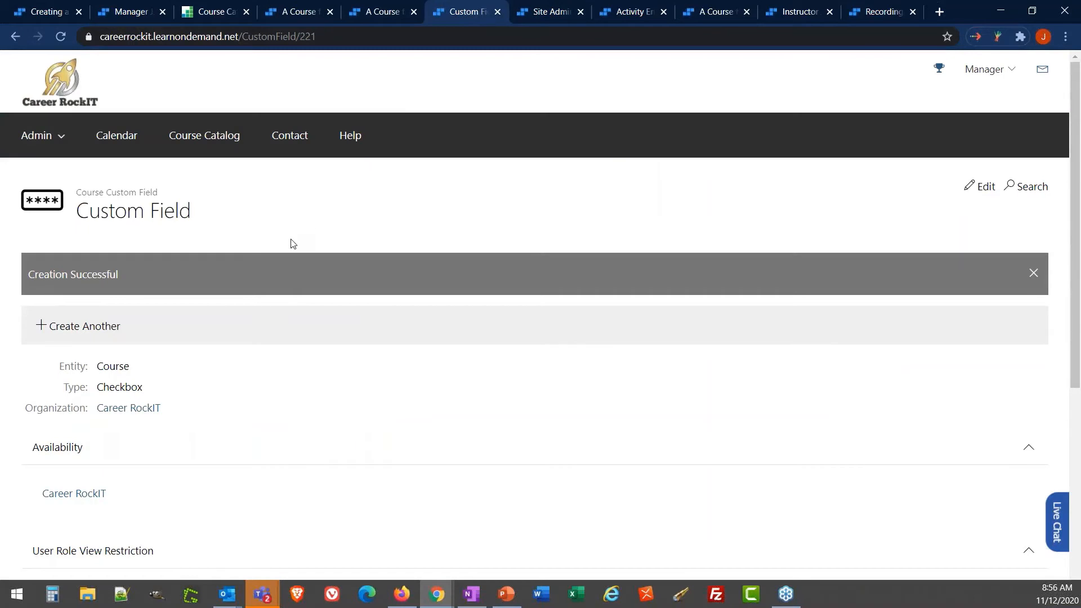
{"action": "left_click", "coordinate": [533, 15]}
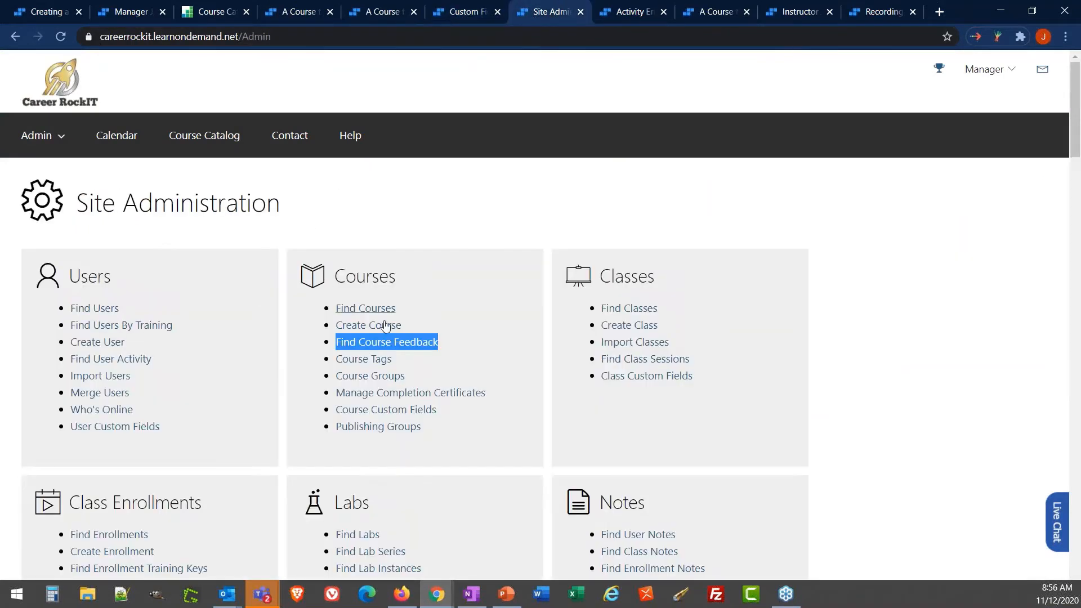
{"action": "left_click", "coordinate": [396, 345]}
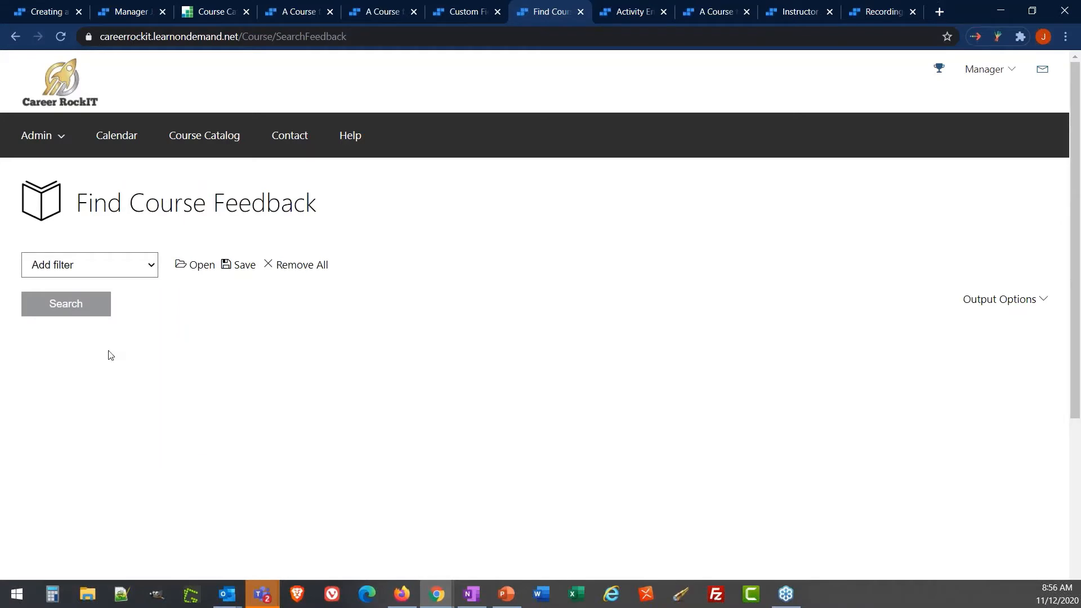
{"action": "left_click", "coordinate": [75, 302]}
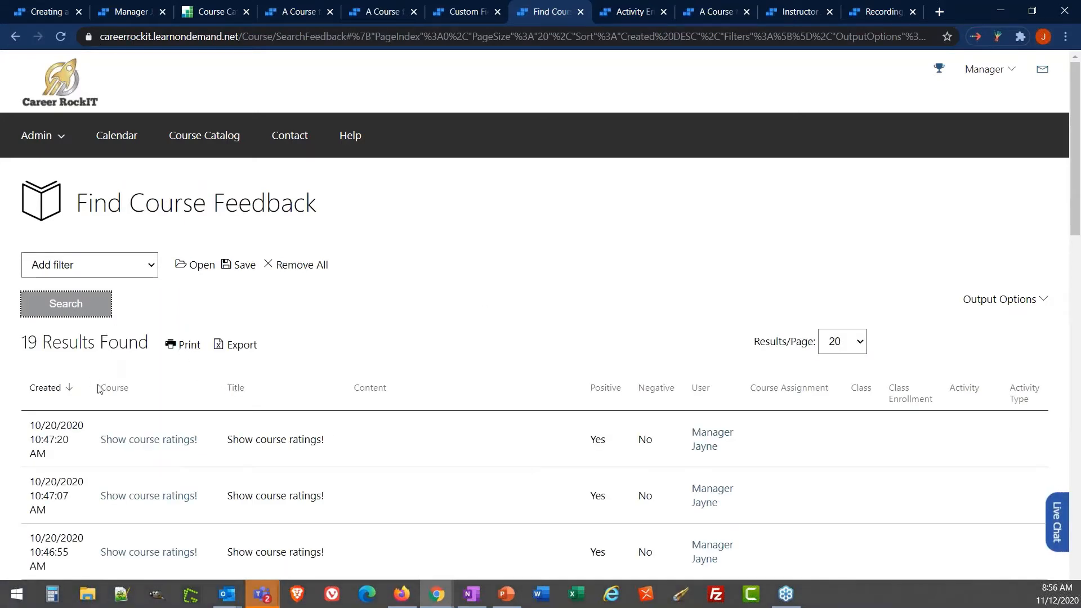
{"action": "left_click", "coordinate": [57, 396]}
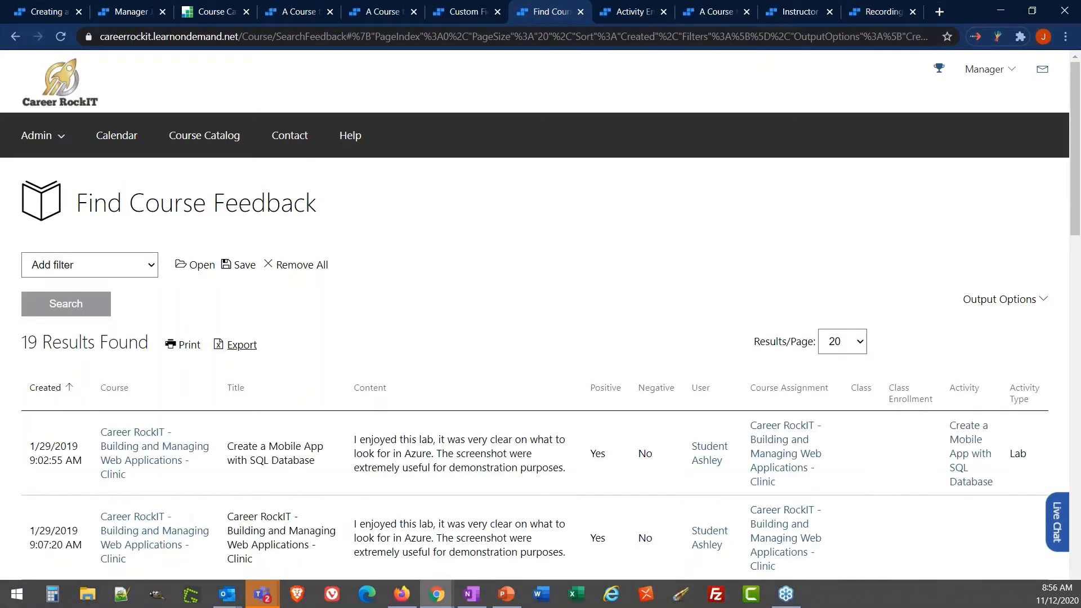
{"action": "scroll", "coordinate": [377, 289], "scroll_direction": "down", "scroll_amount": 3}
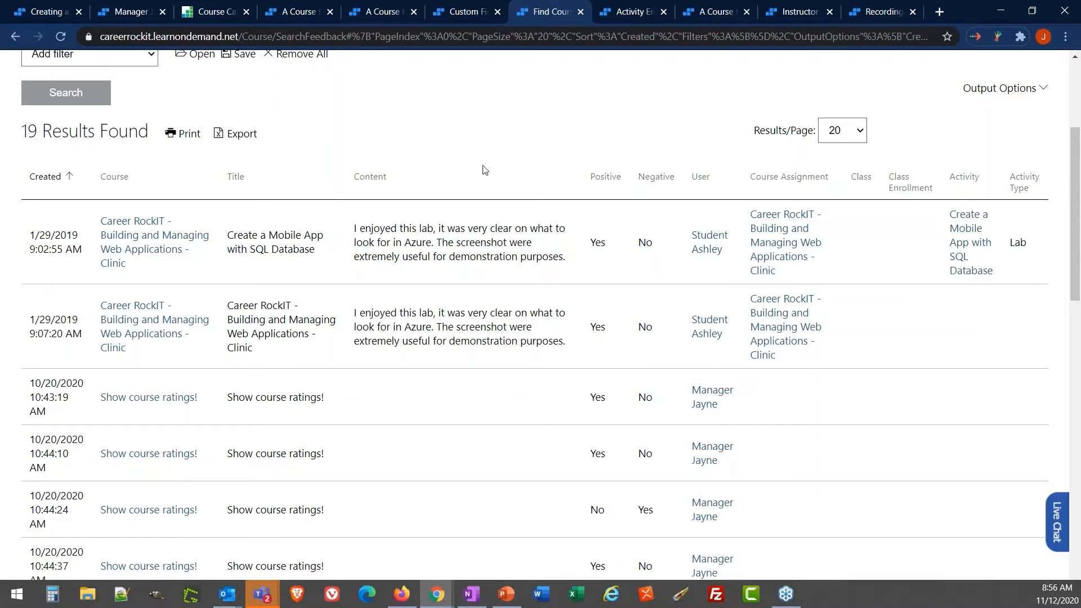
{"action": "scroll", "coordinate": [121, 189], "scroll_direction": "up", "scroll_amount": 3}
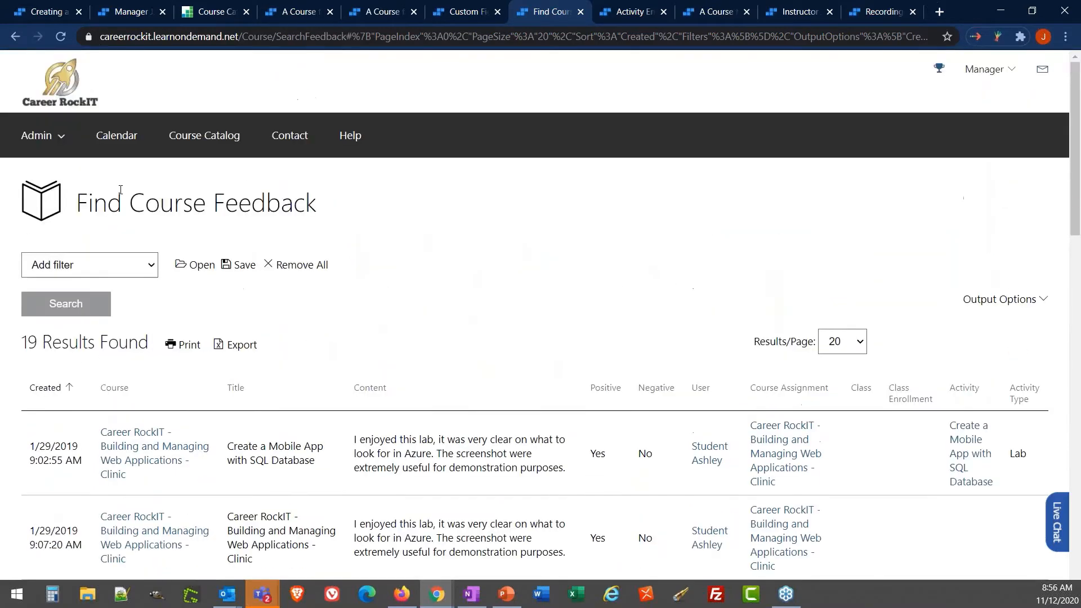
Step: Review the "Creating a Course" options for outside-organization achievements and activity disablement within classes
{"action": "left_click", "coordinate": [34, 10]}
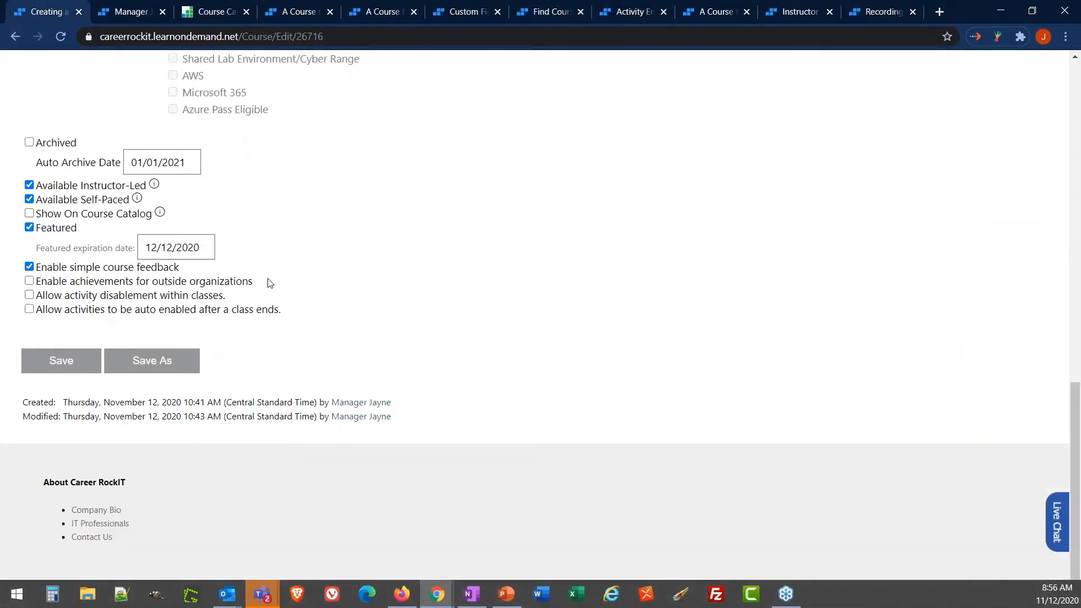
{"action": "left_click_drag", "start_coordinate": [269, 283], "coordinate": [35, 284]}
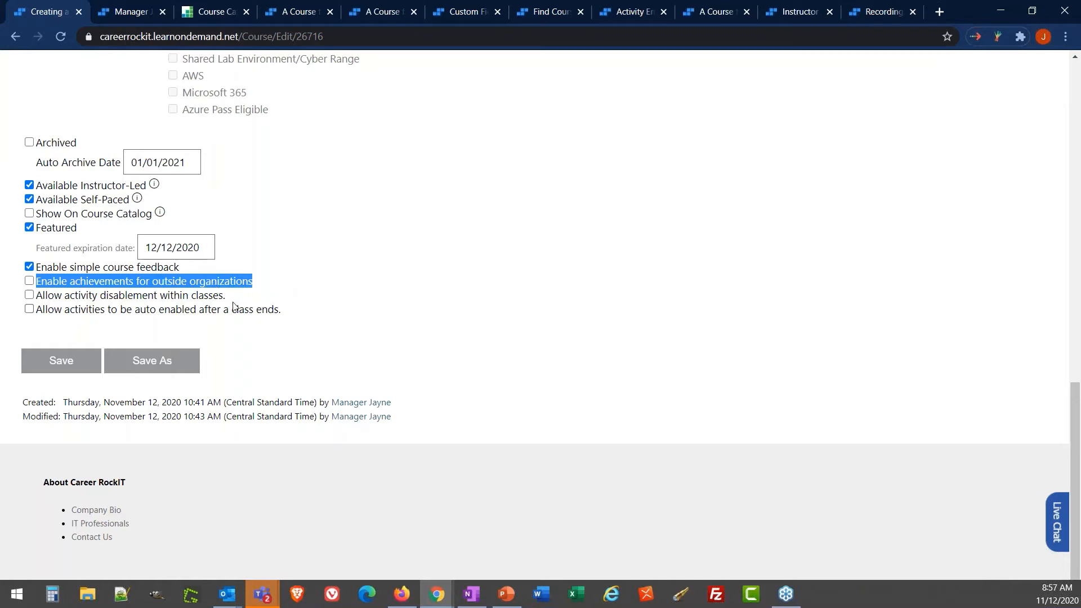
{"action": "left_click_drag", "start_coordinate": [233, 303], "coordinate": [34, 298]}
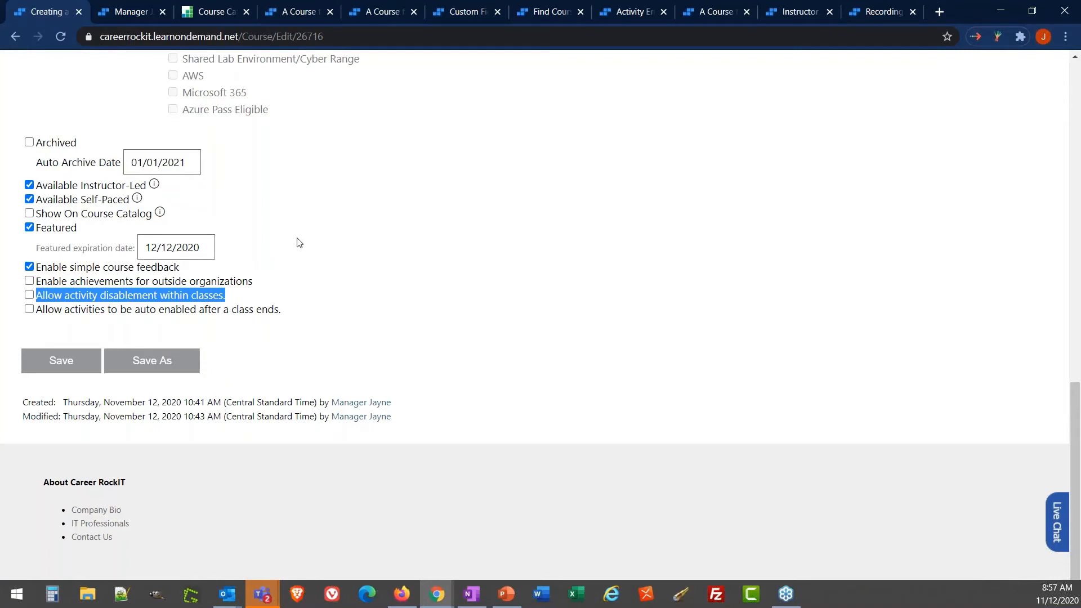
Step: In the Activity Enablement and Assignment Sample class, try disabling all activities and re-enabling individual labs, and restore every activity to enabled
{"action": "left_click", "coordinate": [626, 13]}
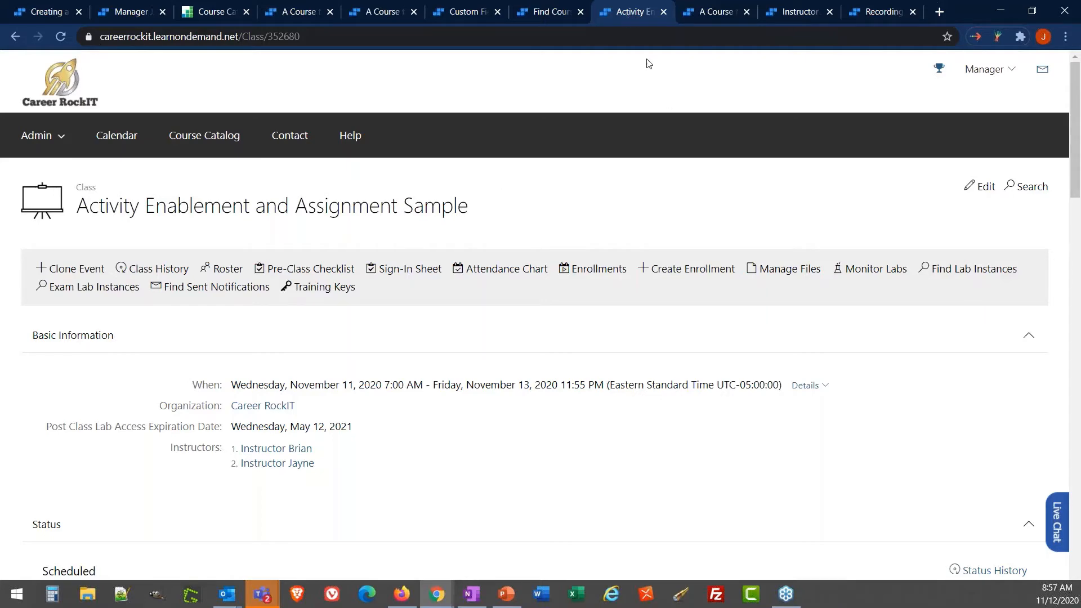
{"action": "scroll", "coordinate": [499, 325], "scroll_direction": "down", "scroll_amount": 10}
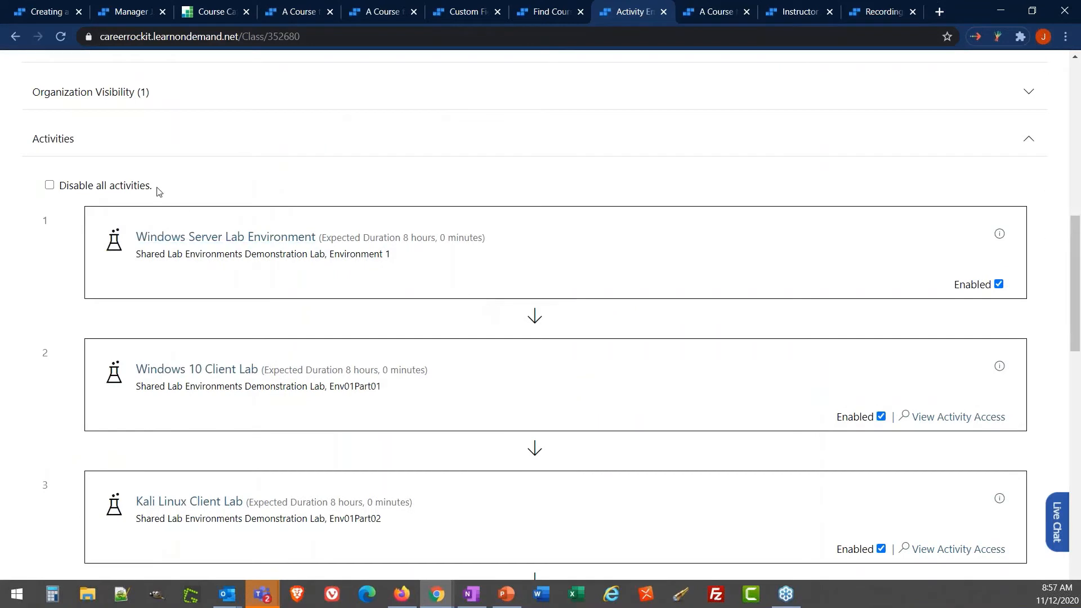
{"action": "left_click_drag", "start_coordinate": [159, 188], "coordinate": [54, 203]}
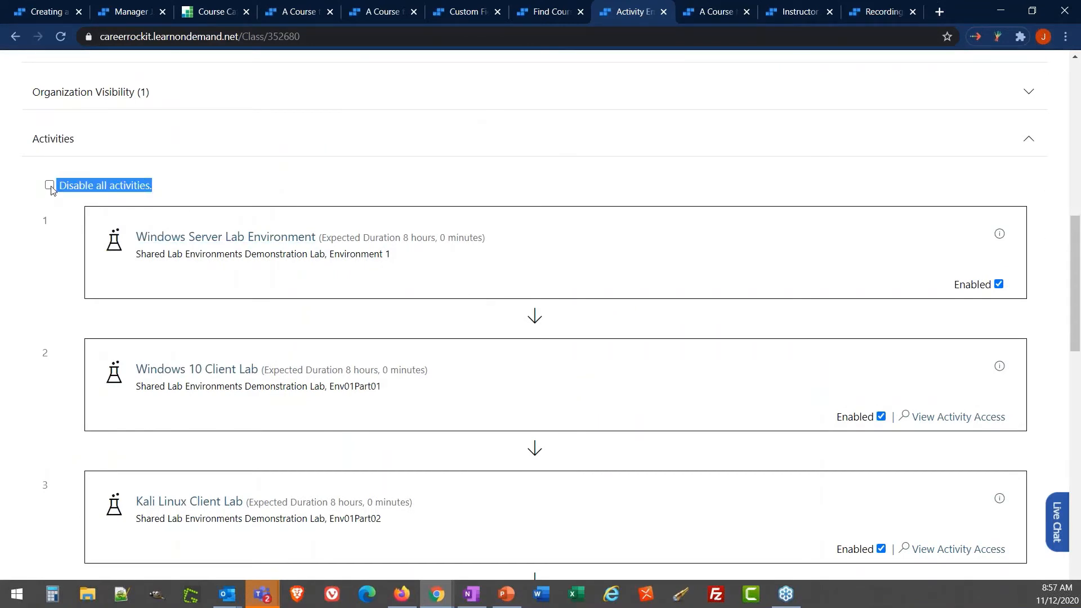
{"action": "left_click", "coordinate": [49, 186]}
{"action": "left_click", "coordinate": [1000, 285]}
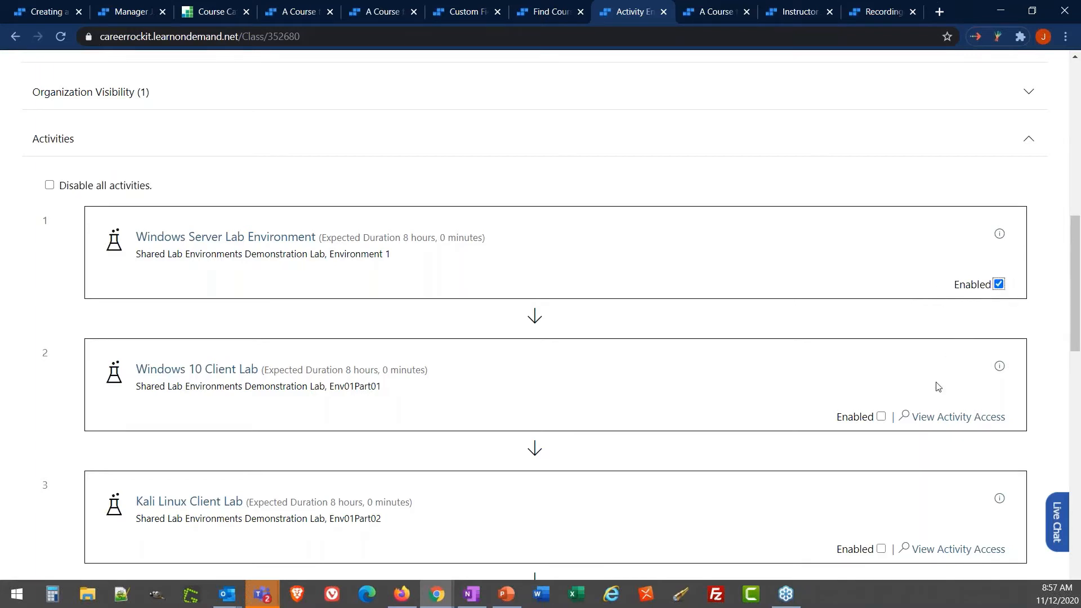
{"action": "left_click", "coordinate": [882, 417]}
{"action": "left_click", "coordinate": [51, 186]}
{"action": "left_click", "coordinate": [51, 190]}
Step: Switch to the student's Firefox session, open the Activity Enablement and Assignment Sample enrollment, and examine its activities
{"action": "key", "text": "alt+Tab"}
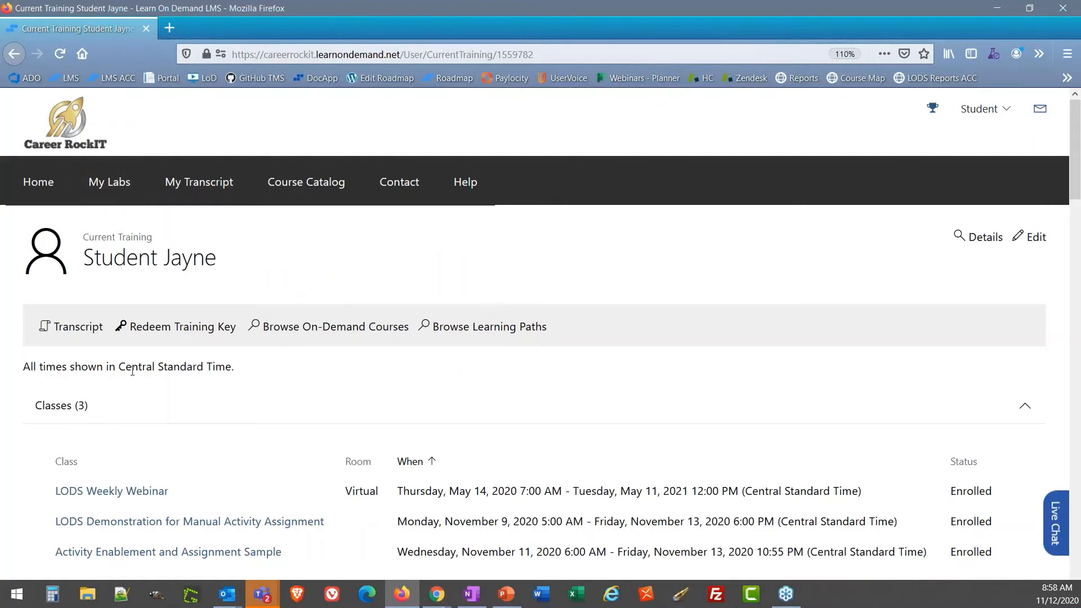
{"action": "scroll", "coordinate": [132, 371], "scroll_direction": "down", "scroll_amount": 3}
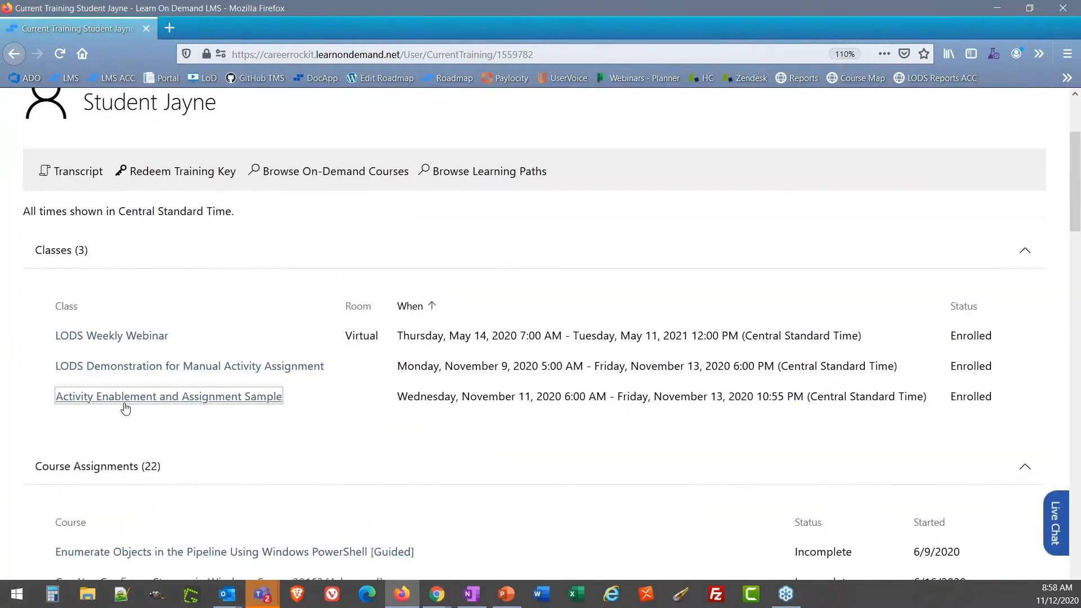
{"action": "left_click", "coordinate": [124, 401]}
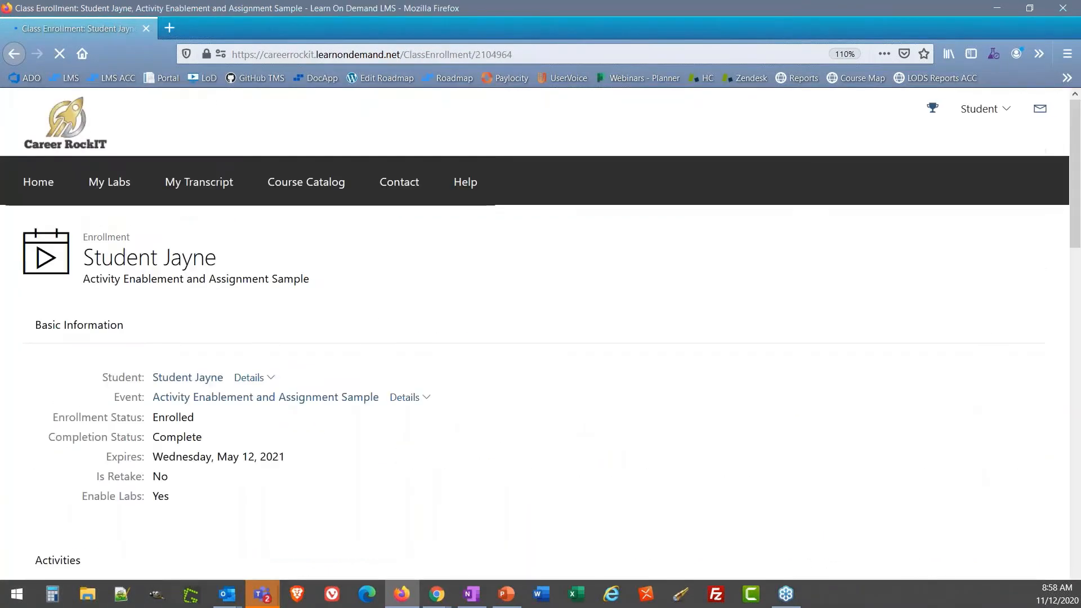
{"action": "scroll", "coordinate": [53, 289], "scroll_direction": "down", "scroll_amount": 4}
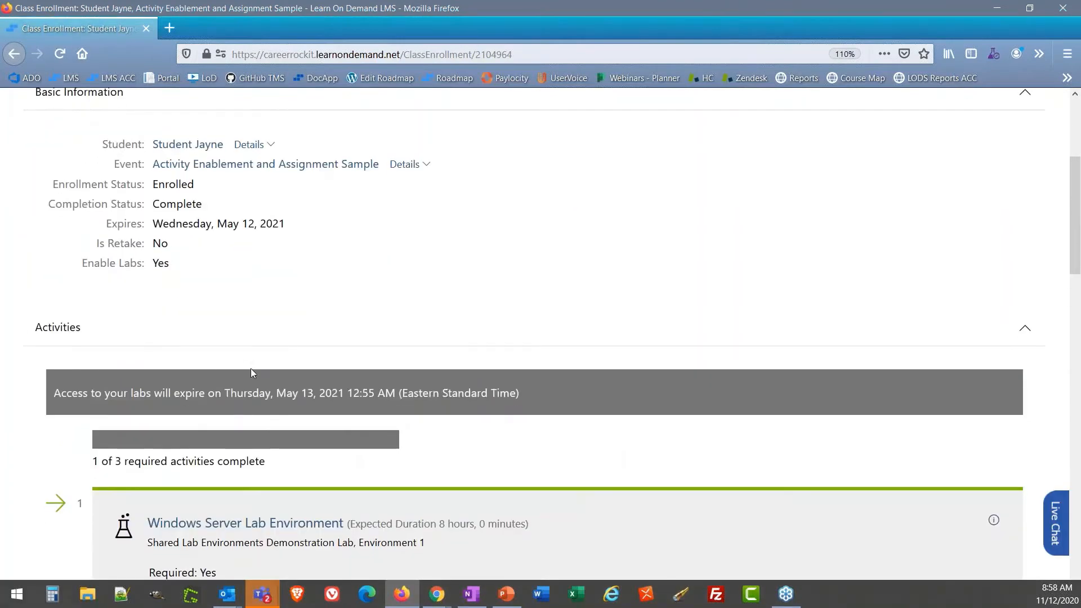
{"action": "scroll", "coordinate": [53, 290], "scroll_direction": "down", "scroll_amount": 4}
{"action": "scroll", "coordinate": [53, 289], "scroll_direction": "down", "scroll_amount": 4}
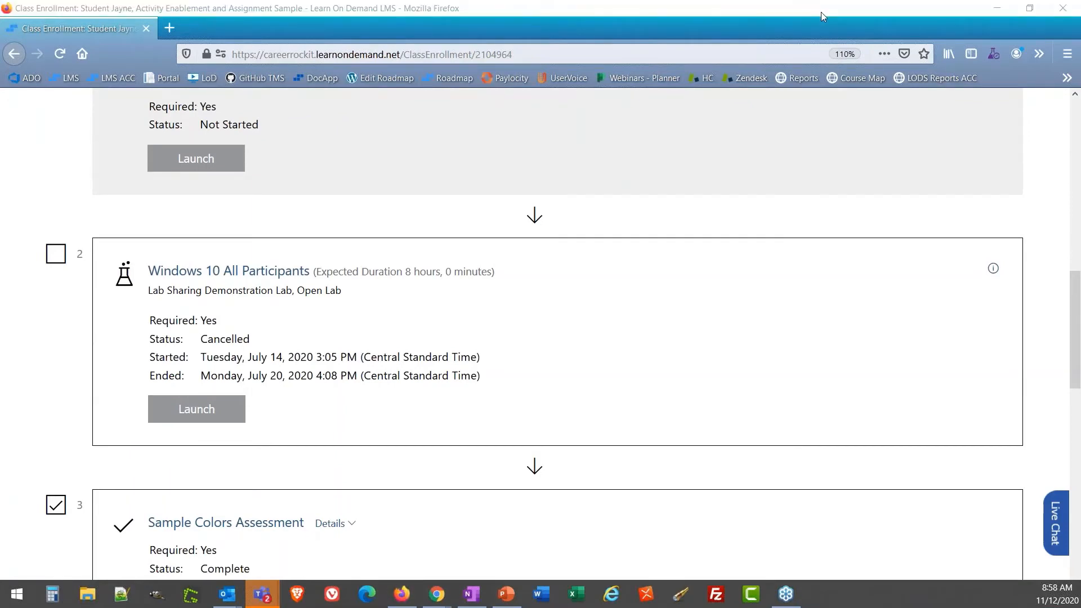
Step: Disable the Windows Server Lab Environment activity in the class in Chrome, and check how it appears in the student's enrollment in Firefox
{"action": "key", "text": "alt+Tab"}
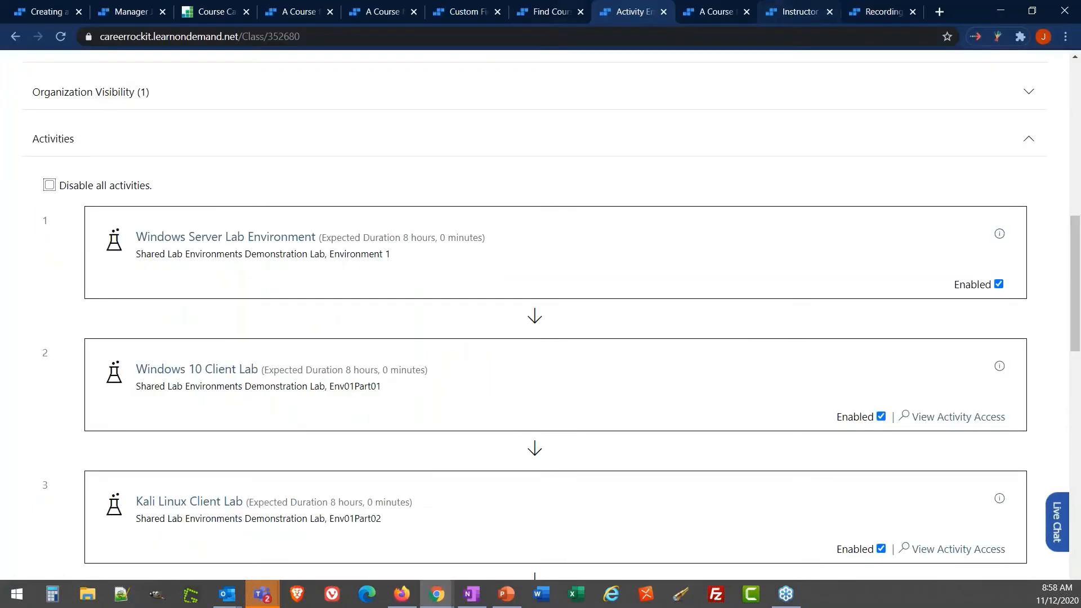
{"action": "left_click", "coordinate": [1000, 285]}
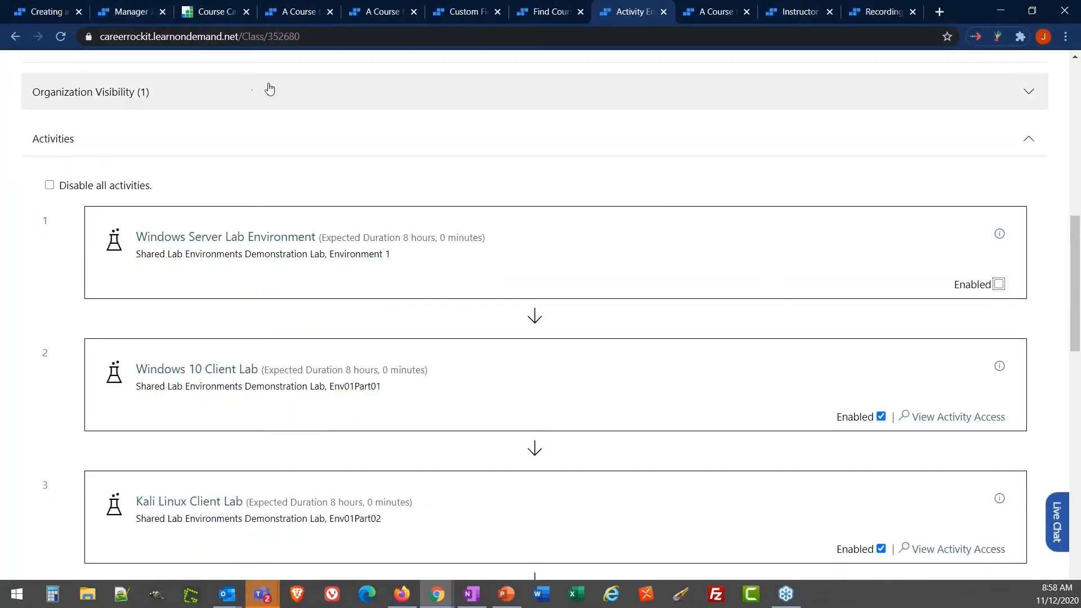
{"action": "key", "text": "alt+Tab"}
{"action": "scroll", "coordinate": [169, 209], "scroll_direction": "up", "scroll_amount": 3}
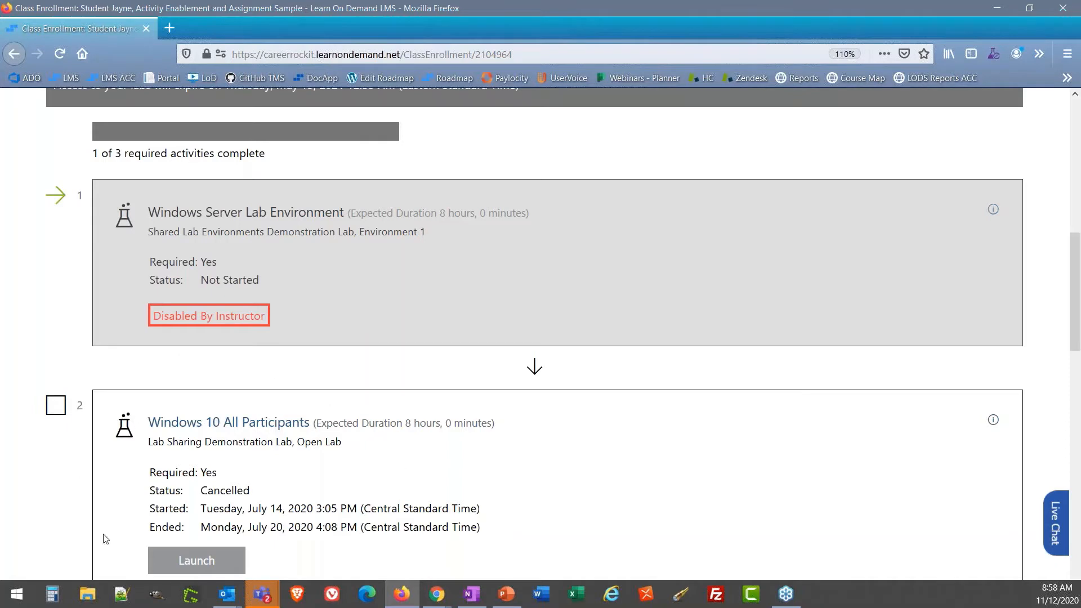
{"action": "scroll", "coordinate": [90, 381], "scroll_direction": "up", "scroll_amount": 2}
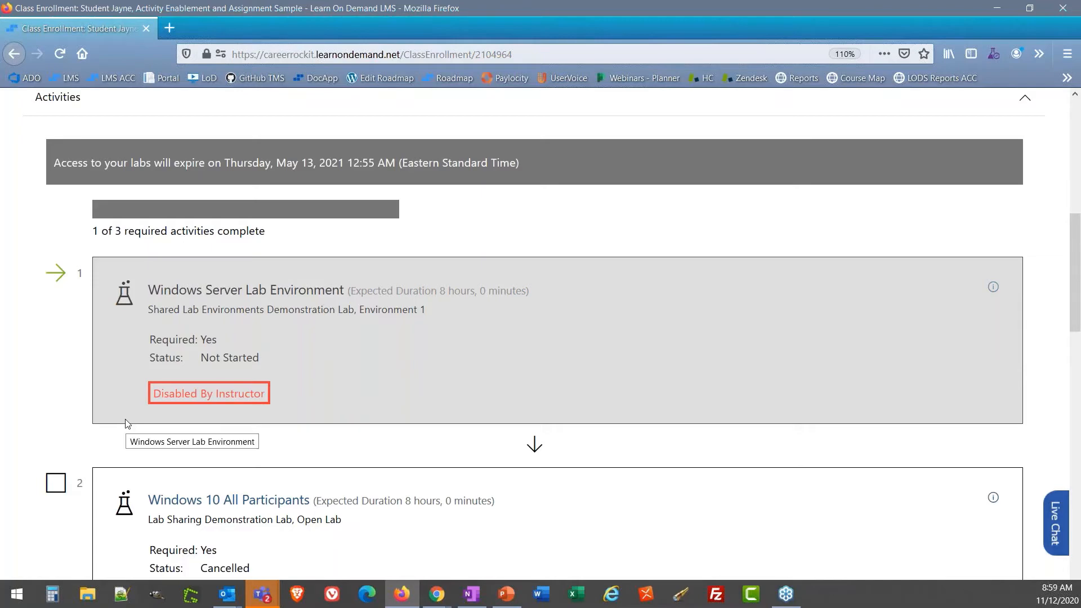
{"action": "scroll", "coordinate": [127, 423], "scroll_direction": "up", "scroll_amount": 5}
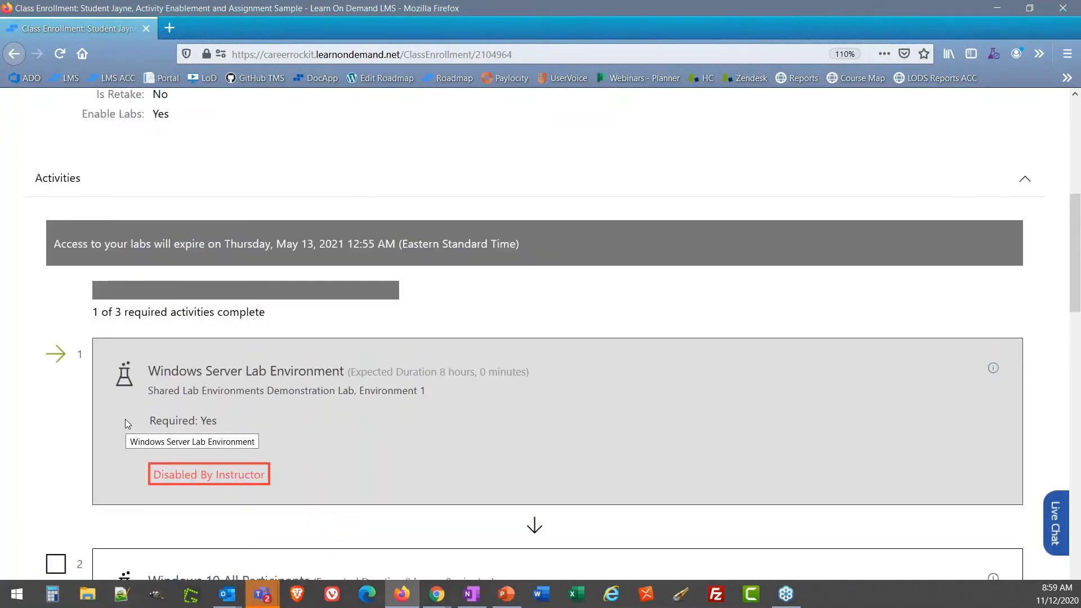
{"action": "left_click", "coordinate": [997, 8]}
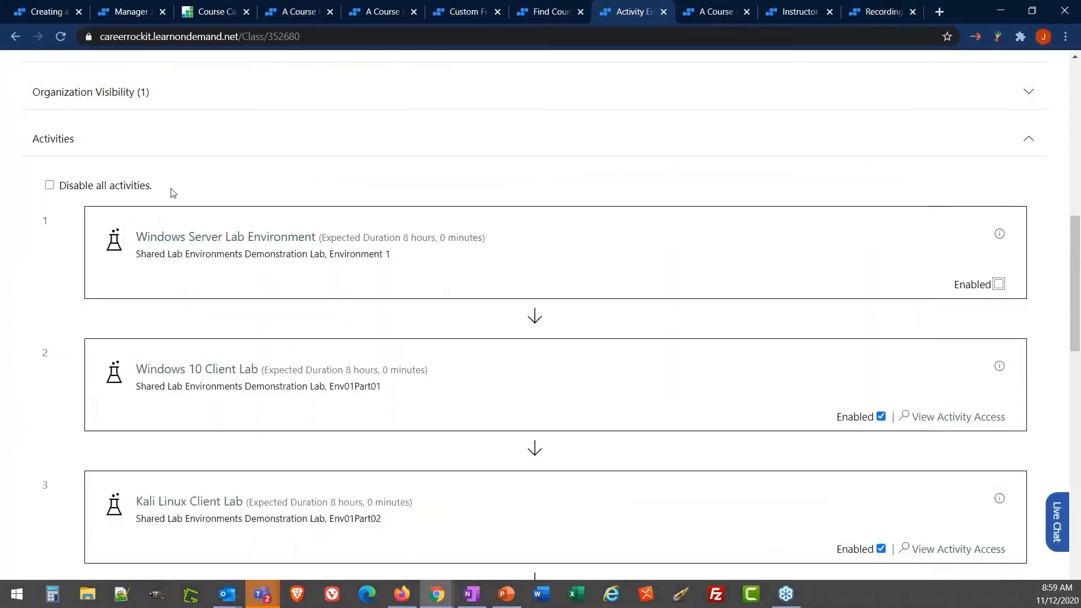
Step: Return to the "Creating a Course" settings and review the option that auto-enables activities after a class ends
{"action": "left_click", "coordinate": [35, 12]}
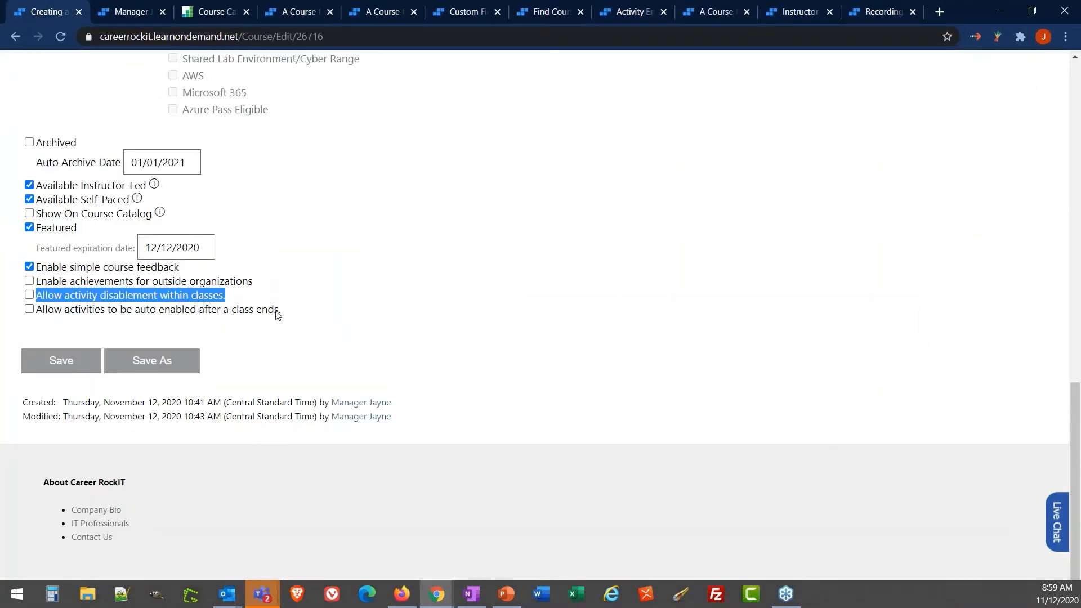
{"action": "left_click_drag", "start_coordinate": [286, 312], "coordinate": [49, 311]}
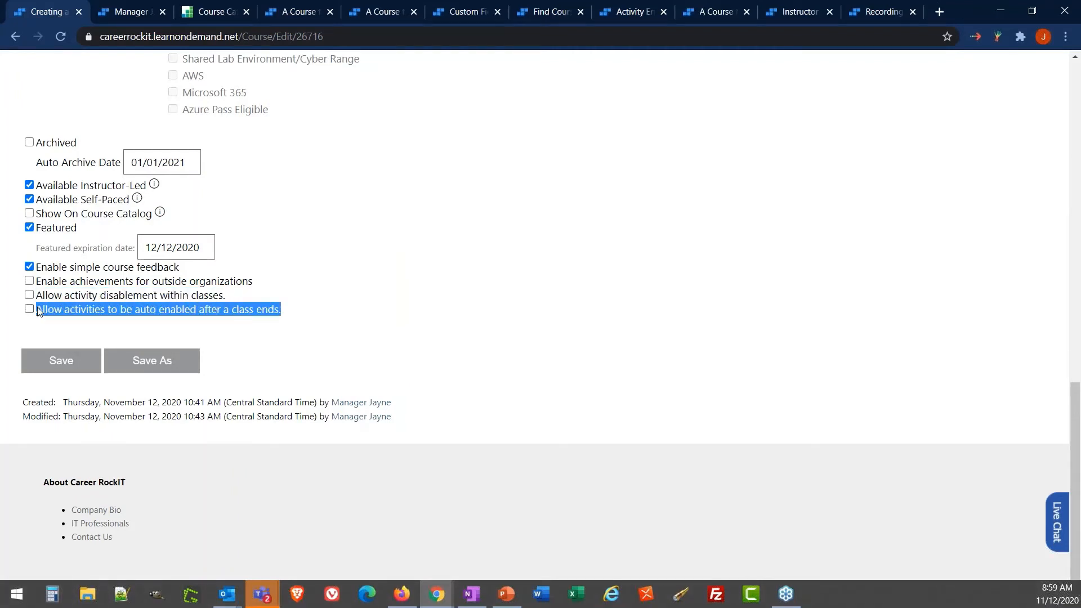
{"action": "mouse_move", "coordinate": [38, 311]}
{"action": "left_mouse_down"}
{"action": "mouse_move", "coordinate": [60, 328]}
{"action": "mouse_move", "coordinate": [33, 318]}
{"action": "left_mouse_up"}
Step: Add the "Demo SCORM" module to the activities of the "Creating a Course" course
{"action": "scroll", "coordinate": [330, 296], "scroll_direction": "up", "scroll_amount": 20}
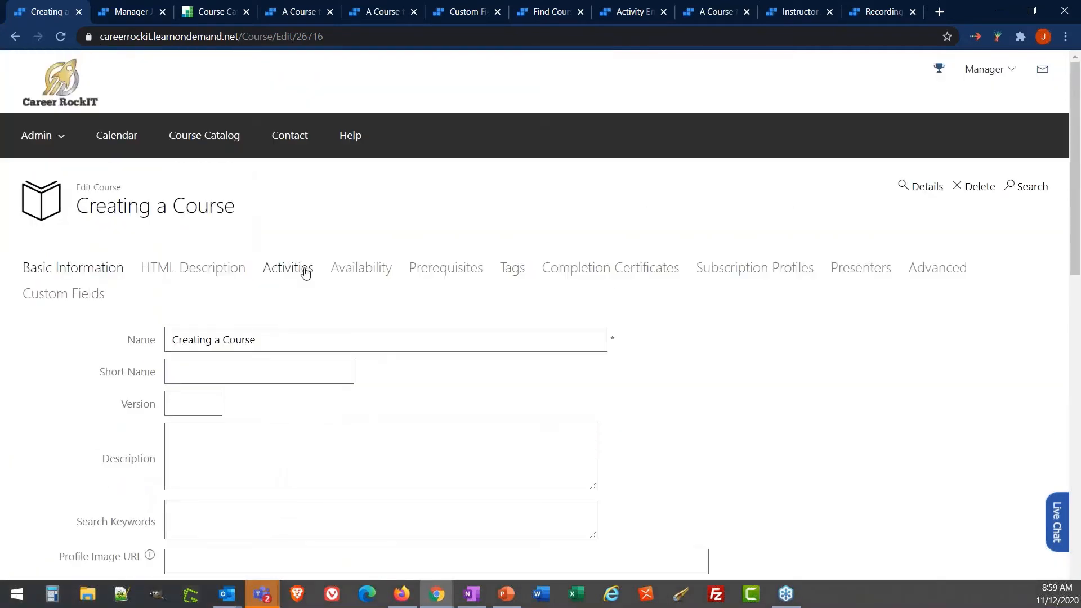
{"action": "left_click", "coordinate": [305, 273]}
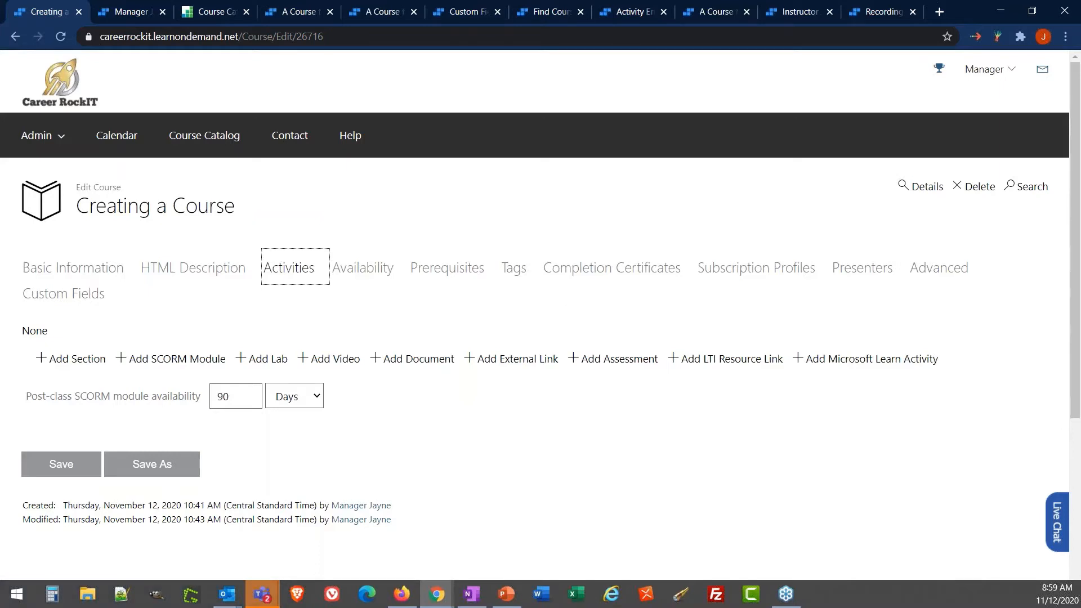
{"action": "key", "text": "alt+Tab"}
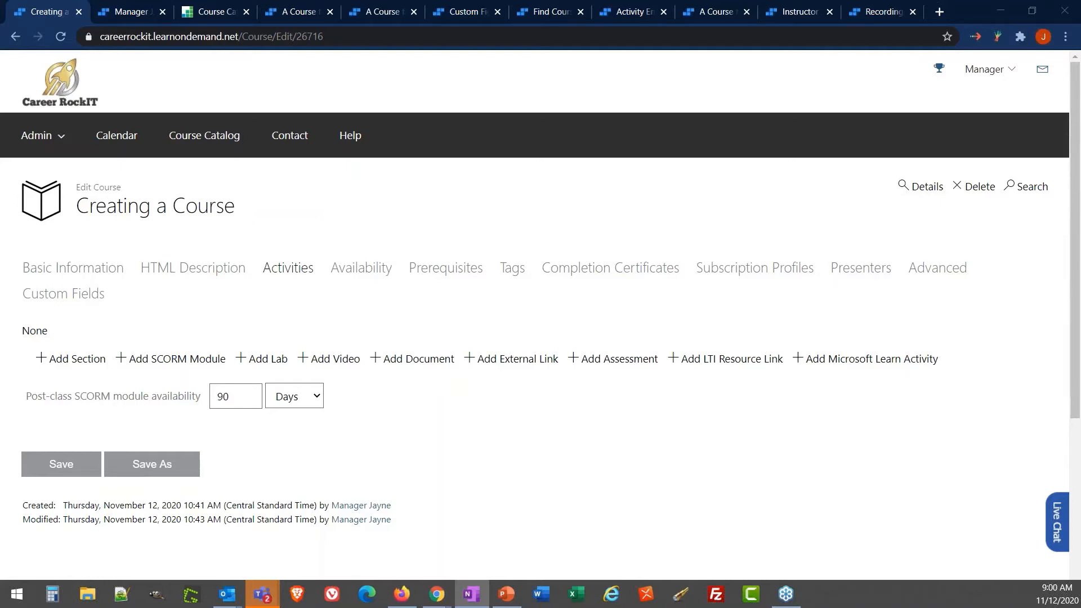
{"action": "left_click", "coordinate": [200, 365]}
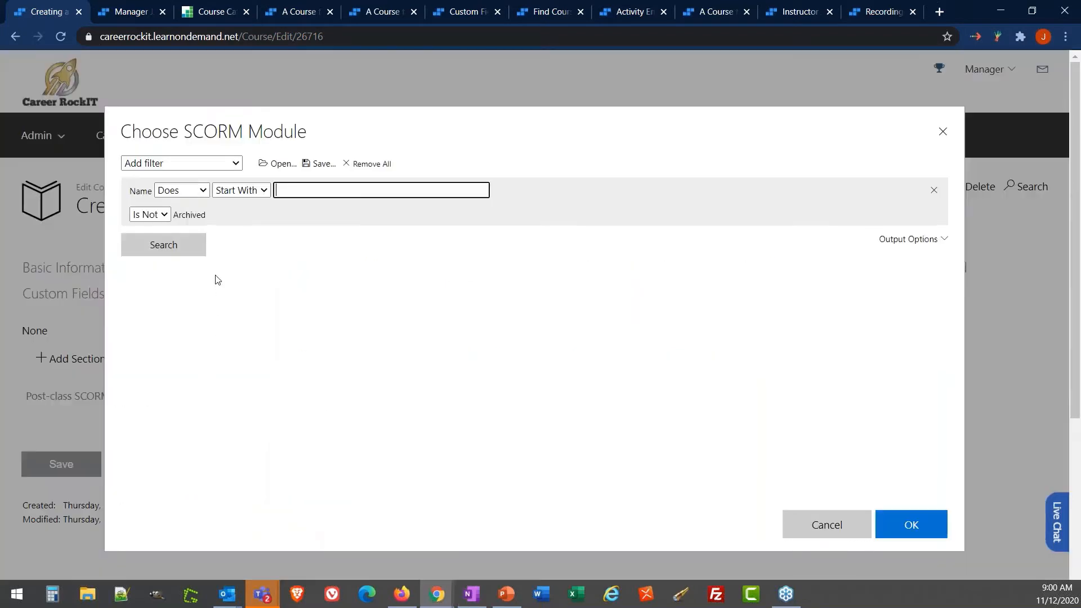
{"action": "left_click", "coordinate": [190, 248]}
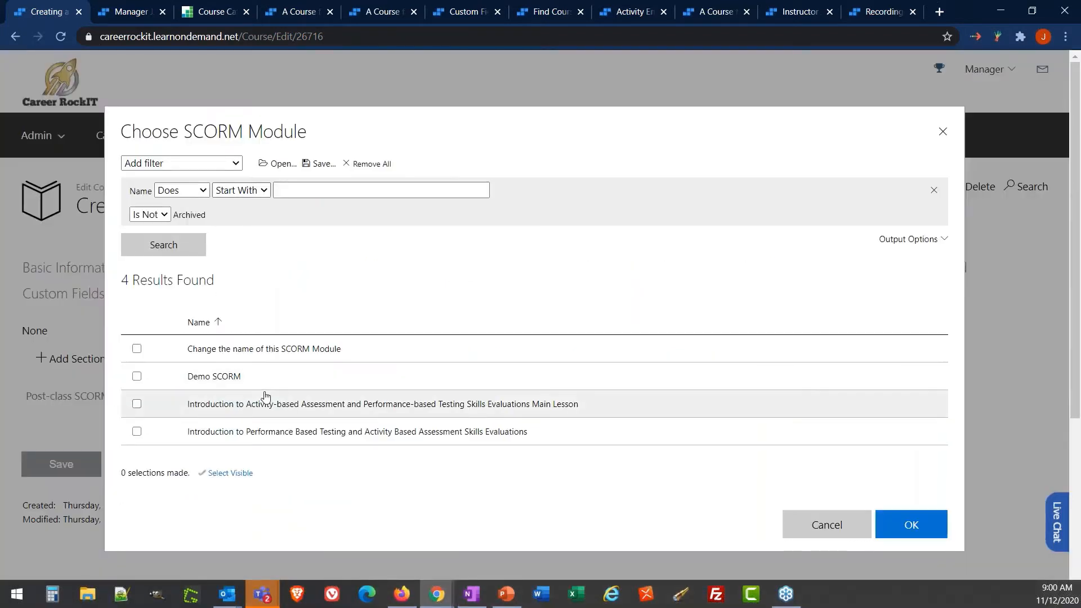
{"action": "left_click", "coordinate": [136, 376]}
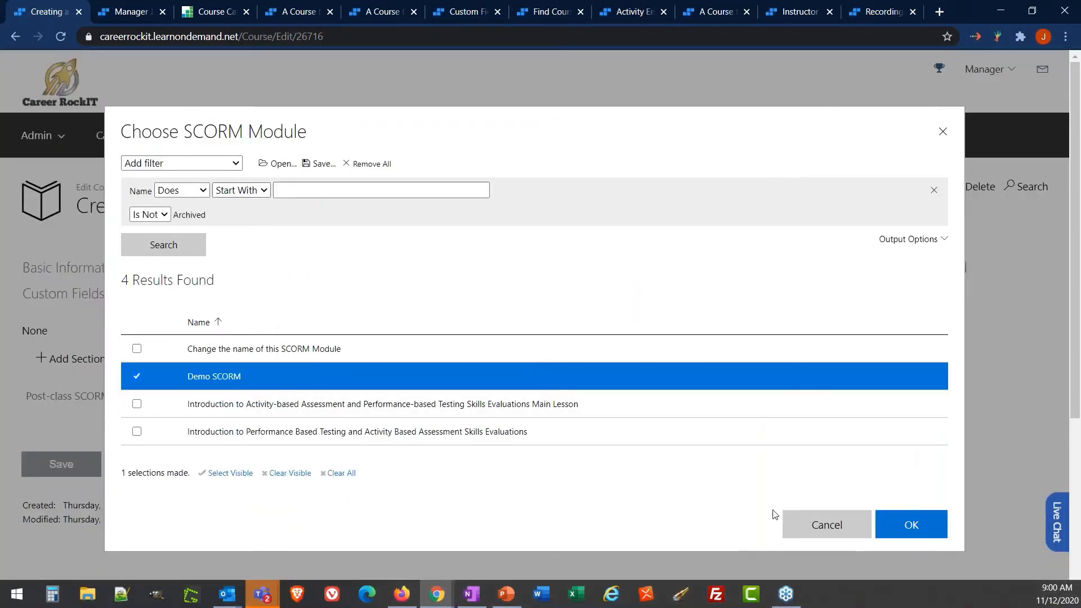
{"action": "left_click", "coordinate": [931, 531]}
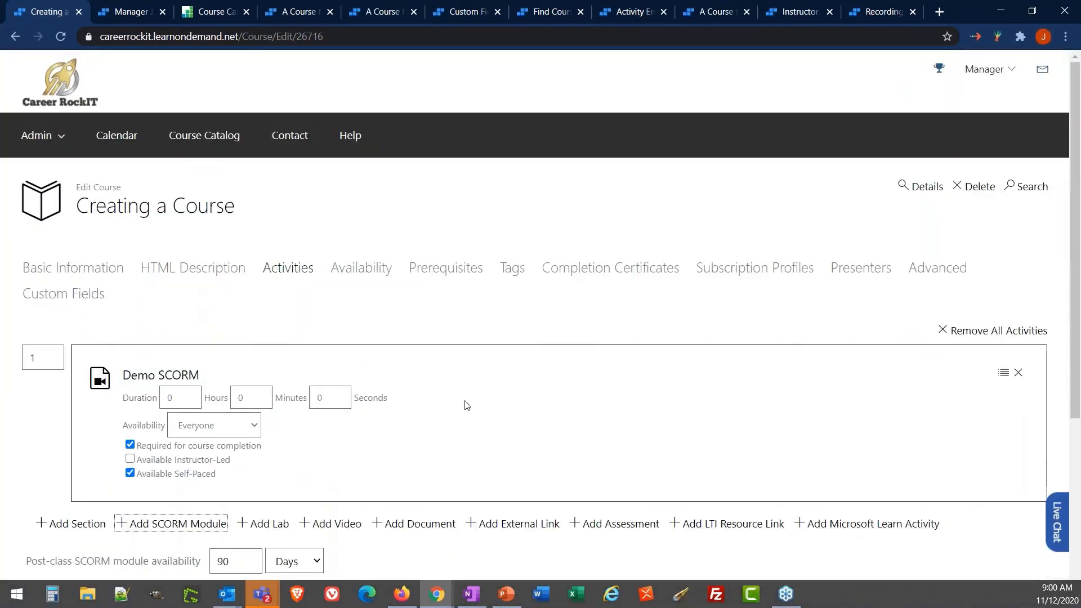
Step: Set the Demo SCORM activity's duration to 45 minutes and check its availability choices, keeping Everyone
{"action": "scroll", "coordinate": [465, 405], "scroll_direction": "down", "scroll_amount": 1}
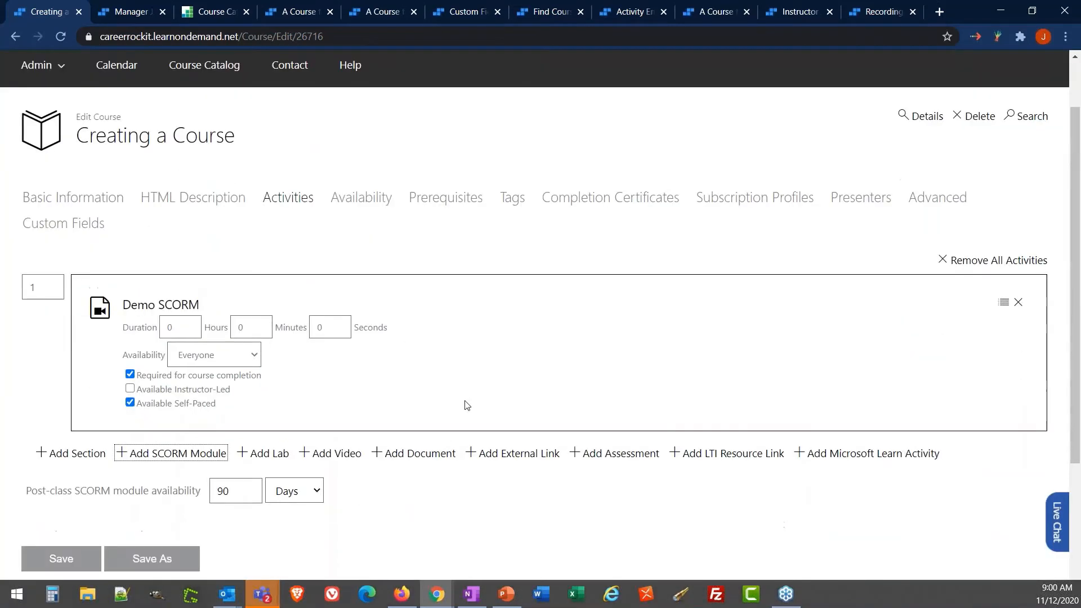
{"action": "double_click", "coordinate": [238, 328]}
{"action": "type", "text": "45"}
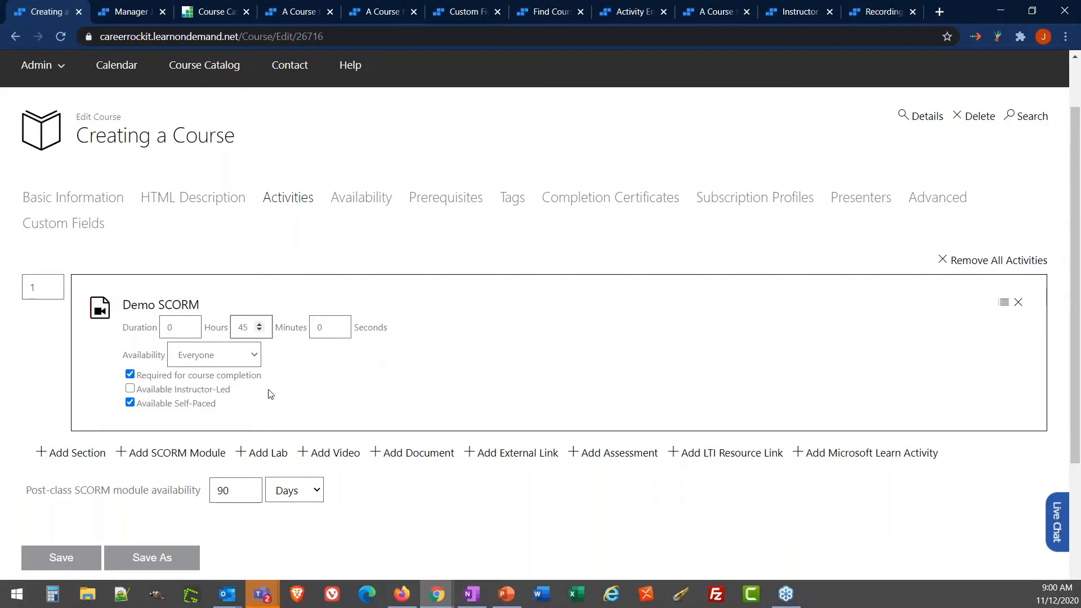
{"action": "left_click", "coordinate": [257, 361]}
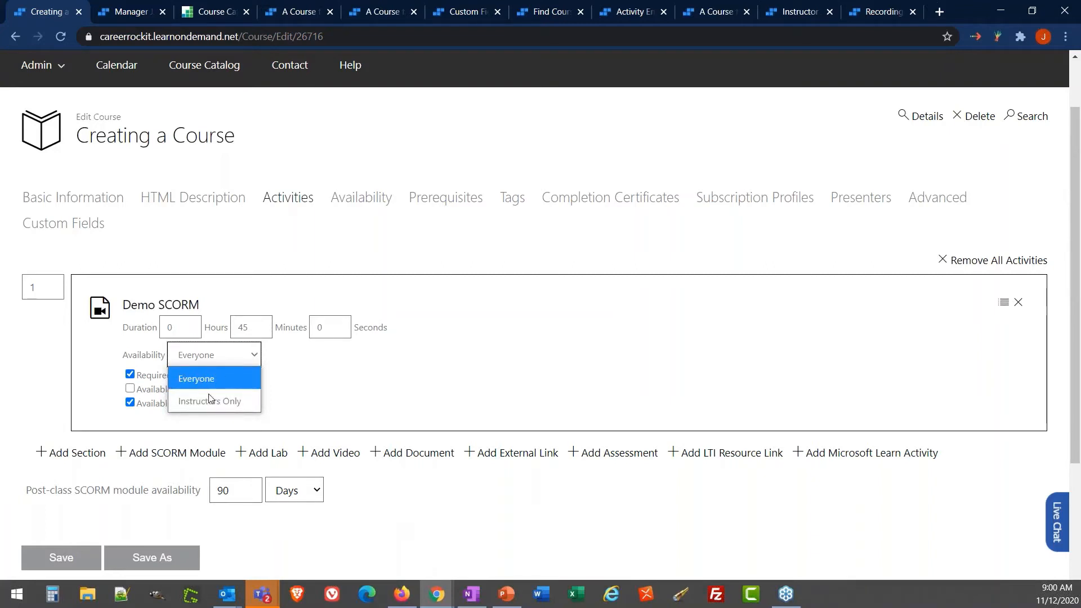
{"action": "left_click", "coordinate": [309, 377]}
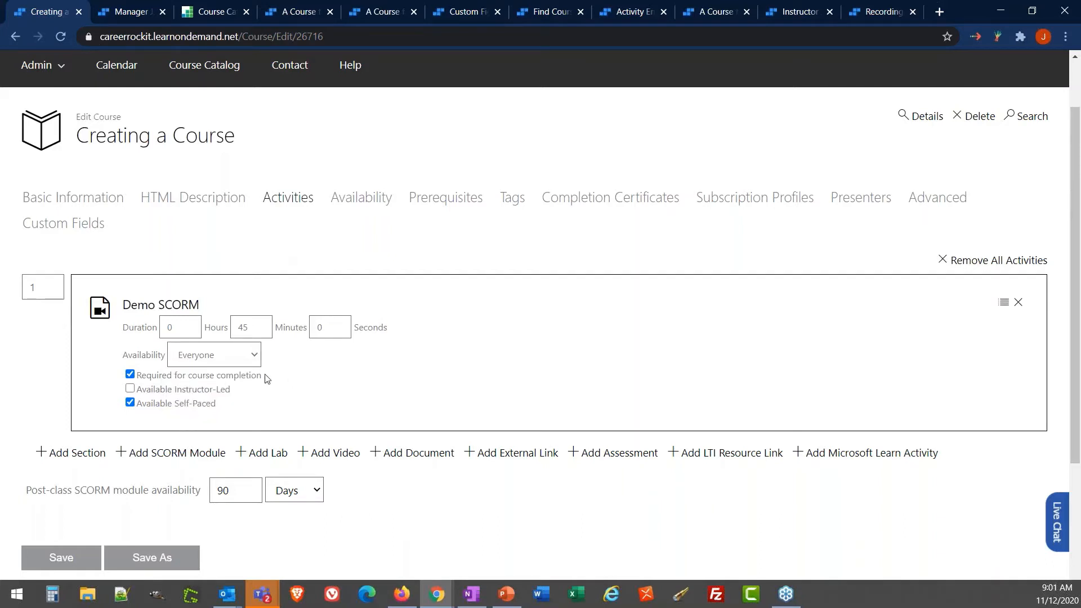
Step: Review the Demo SCORM activity's "Required for course completion" and "Available Instructor-Led" options
{"action": "scroll", "coordinate": [267, 379], "scroll_direction": "down", "scroll_amount": 1}
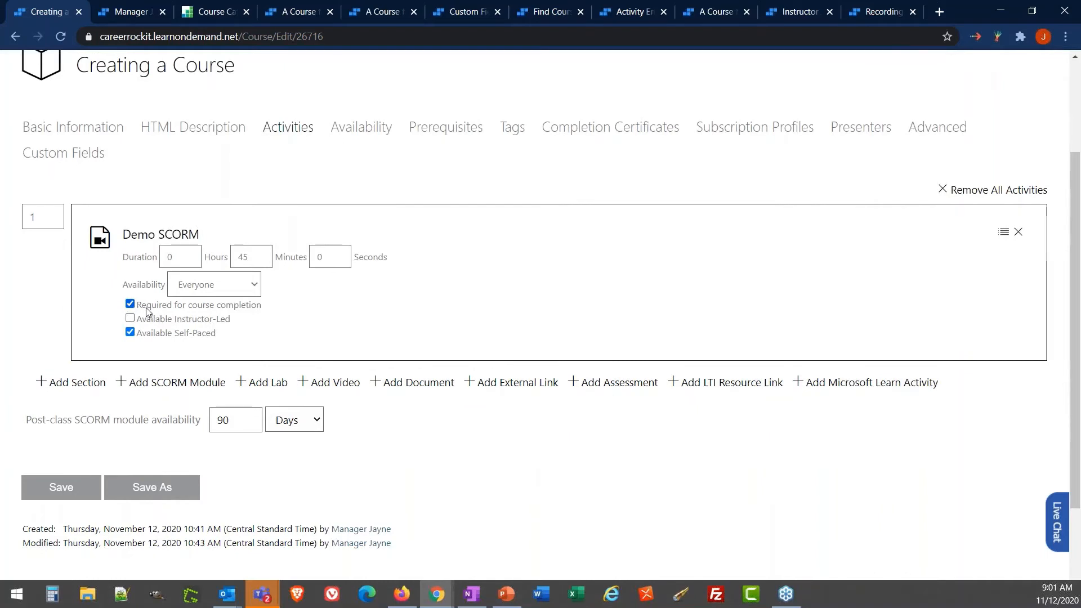
{"action": "left_click_drag", "start_coordinate": [263, 308], "coordinate": [138, 304]}
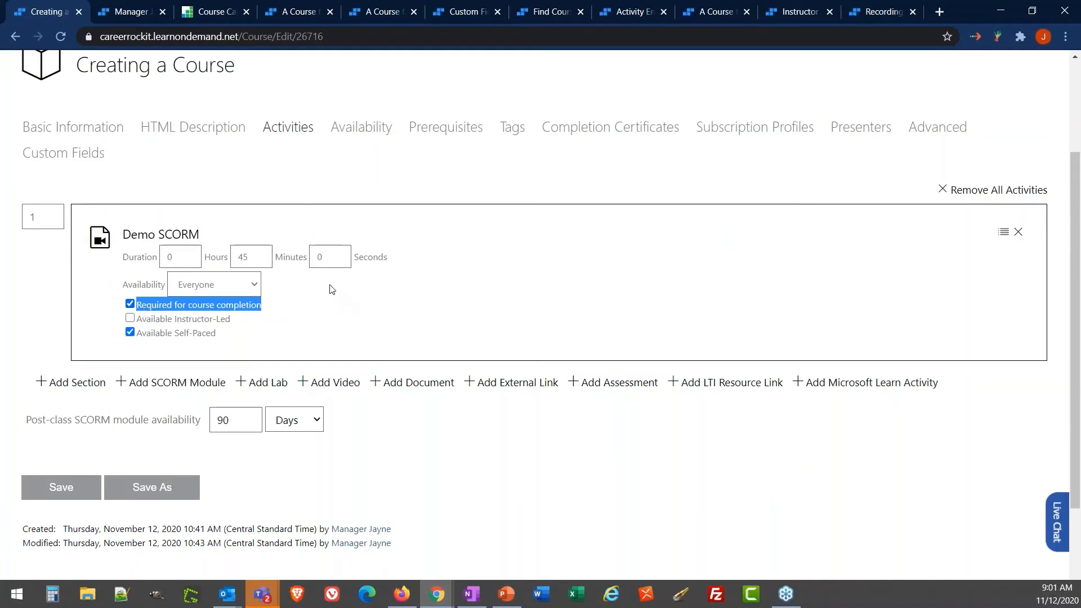
{"action": "left_click", "coordinate": [321, 257]}
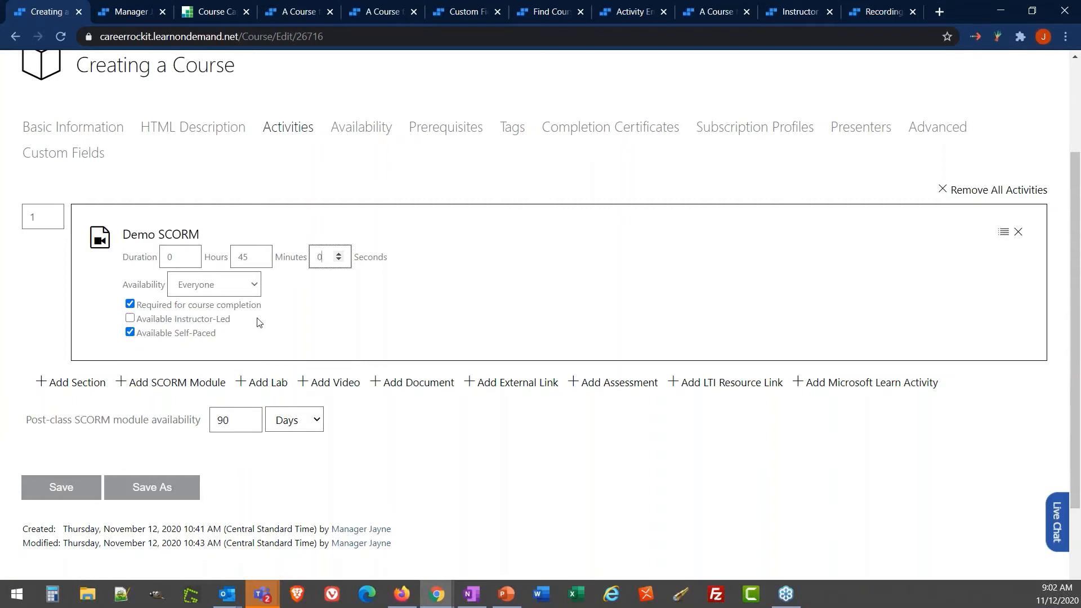
{"action": "left_click", "coordinate": [223, 318]}
{"action": "left_click_drag", "start_coordinate": [223, 318], "coordinate": [161, 325]}
{"action": "triple_click", "coordinate": [162, 326]}
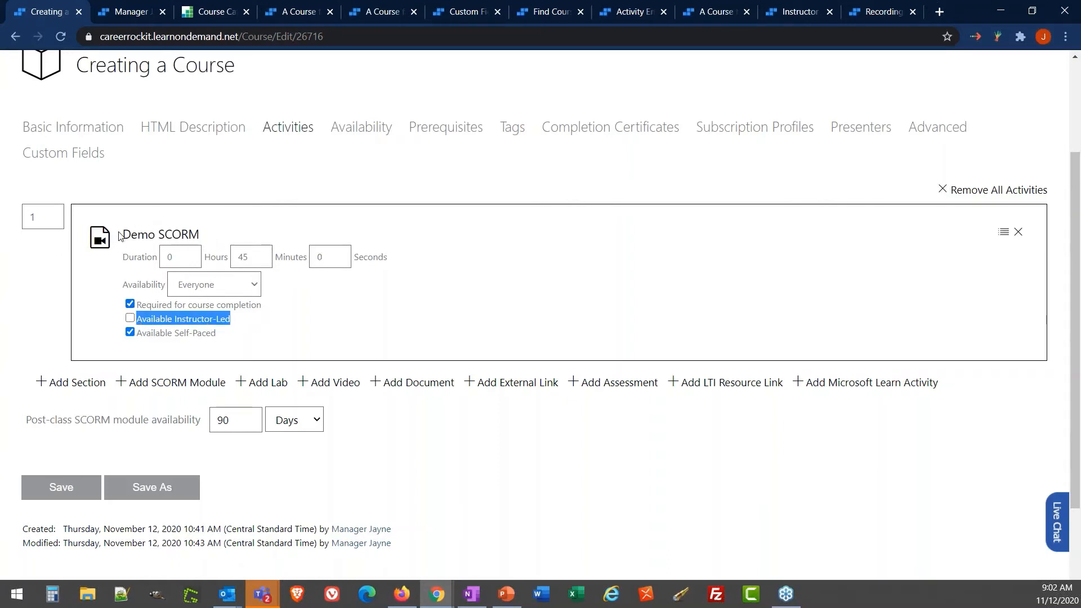
{"action": "left_click", "coordinate": [324, 334]}
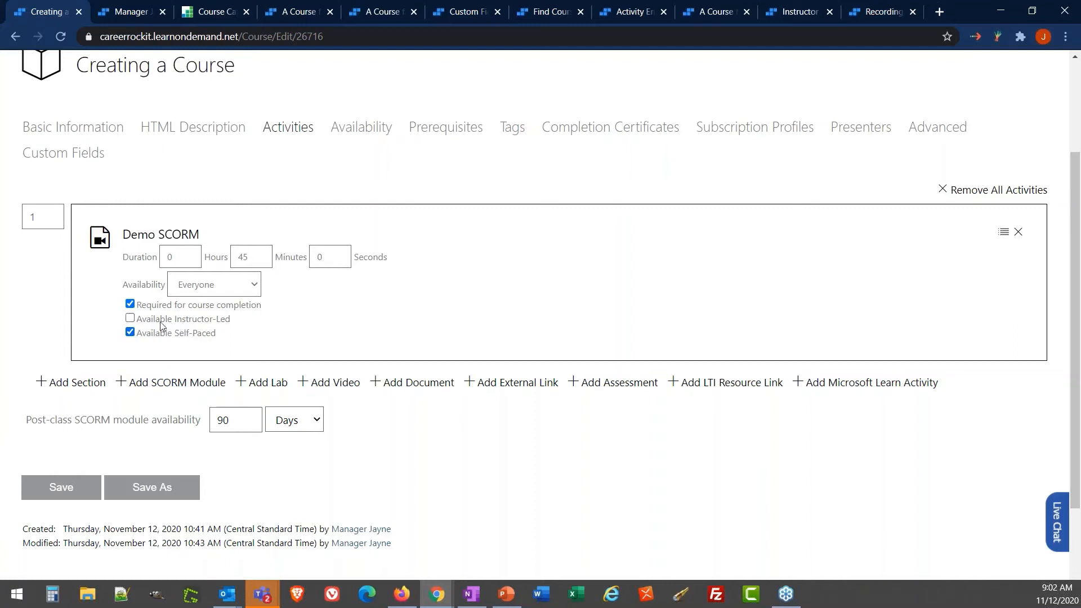
Step: Make the Demo SCORM activity available instructor-led and have it assigned to students manually
{"action": "left_click", "coordinate": [130, 318]}
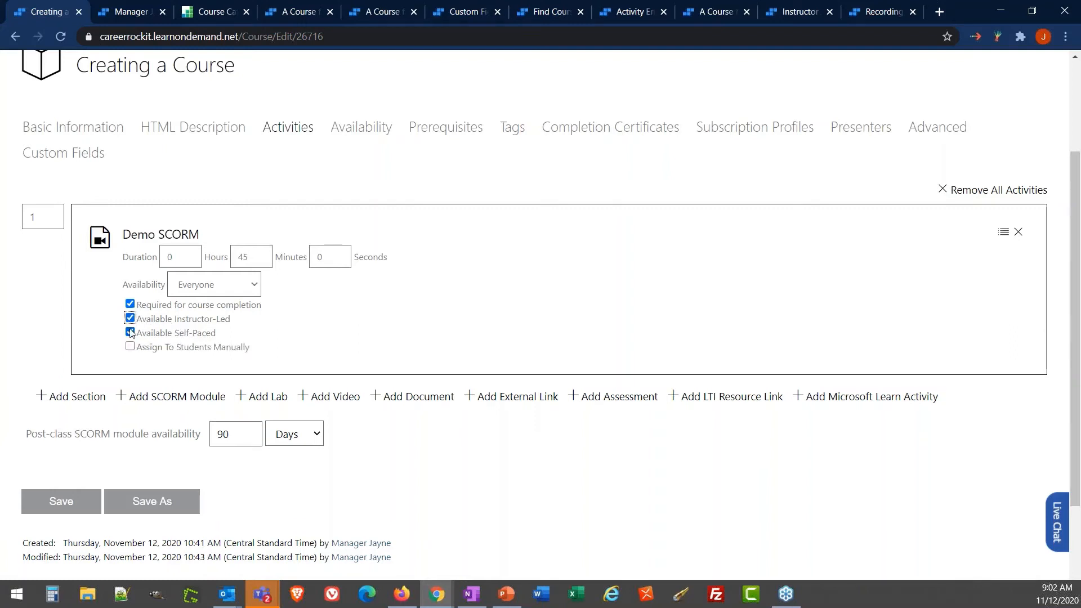
{"action": "left_click", "coordinate": [130, 319]}
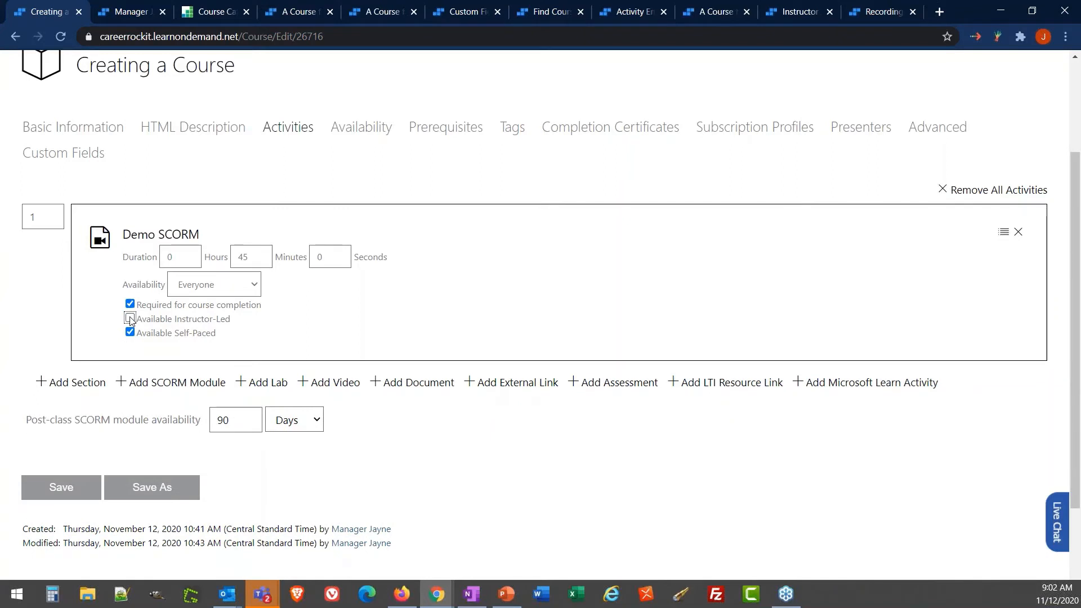
{"action": "left_click", "coordinate": [130, 319]}
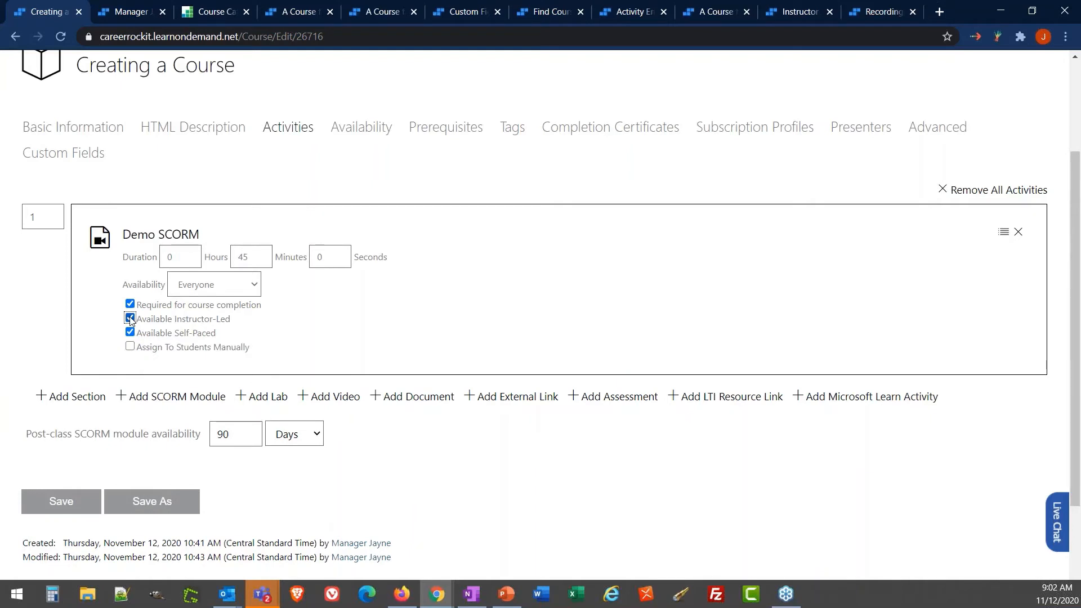
{"action": "left_click", "coordinate": [130, 318]}
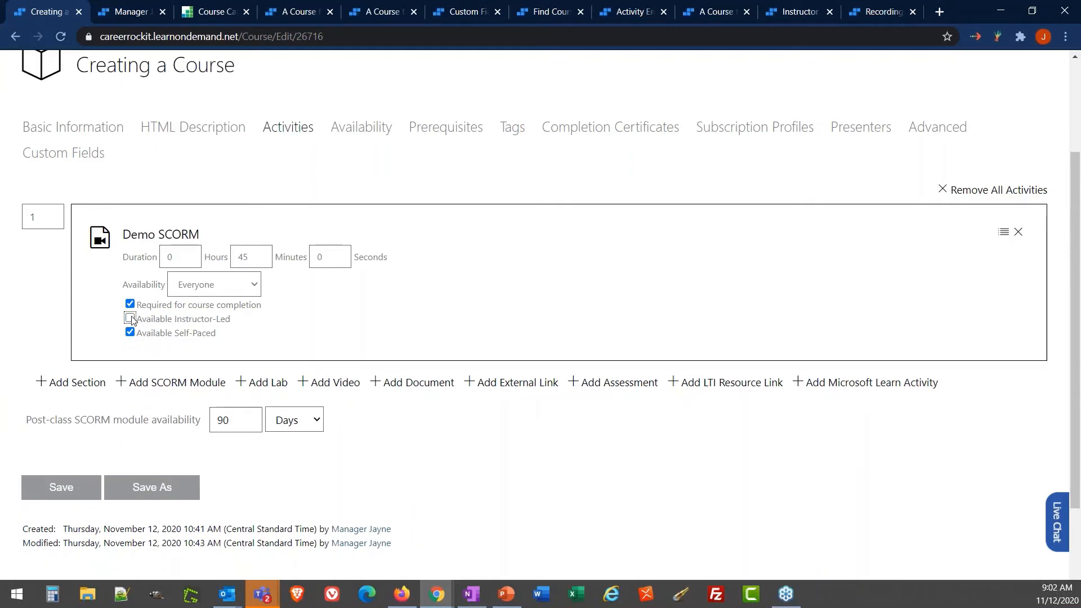
{"action": "left_click", "coordinate": [131, 319]}
{"action": "left_click_drag", "start_coordinate": [251, 347], "coordinate": [133, 350]}
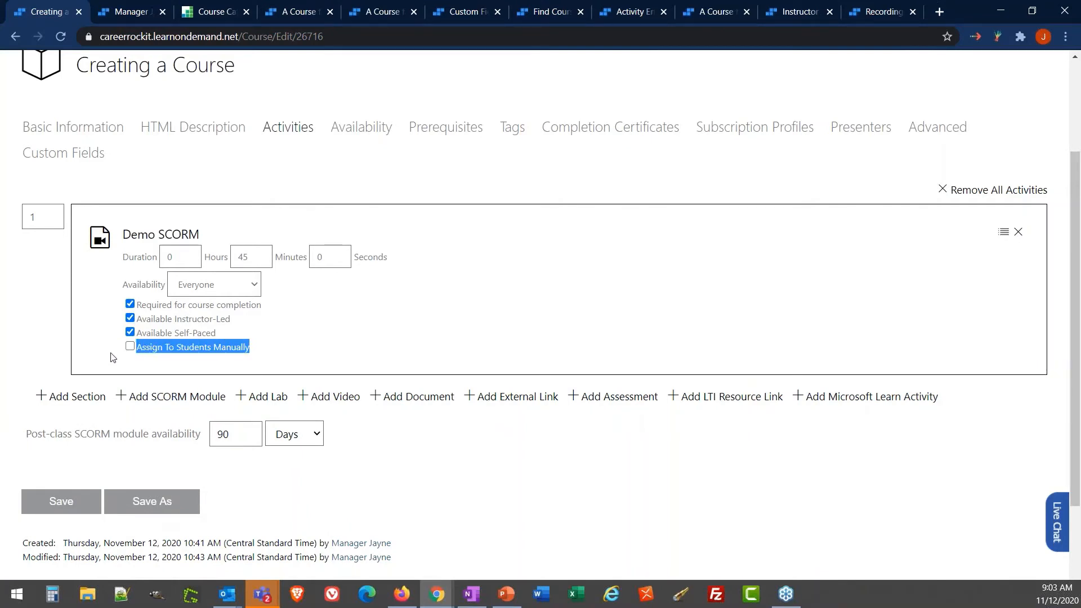
{"action": "left_click", "coordinate": [130, 347]}
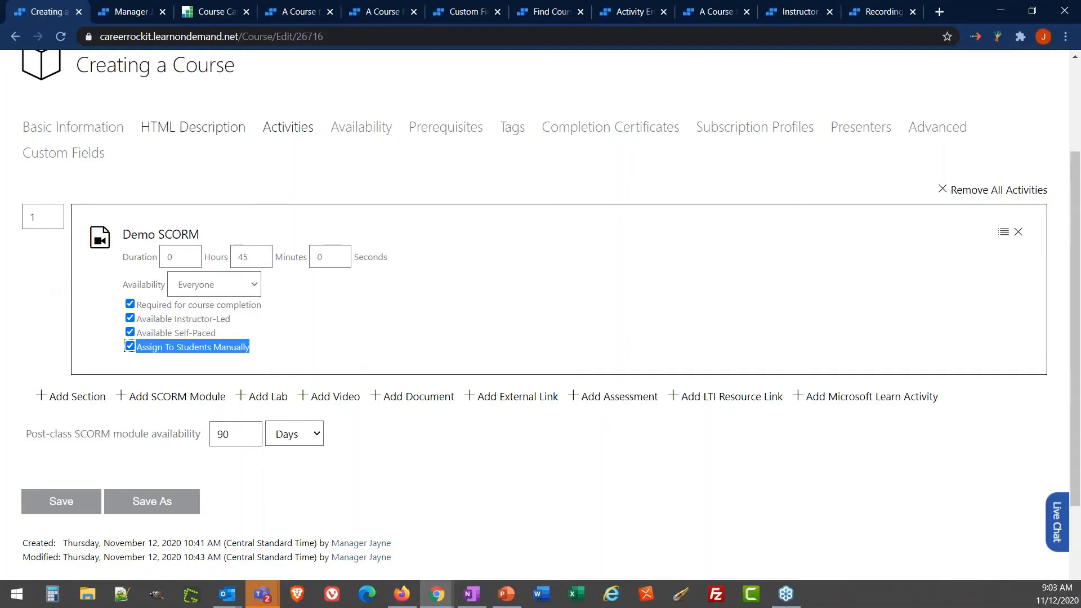
Step: In the Activity Enablement and Assignment Sample class, re-enable the Windows Server Lab Environment activity
{"action": "left_click", "coordinate": [625, 12]}
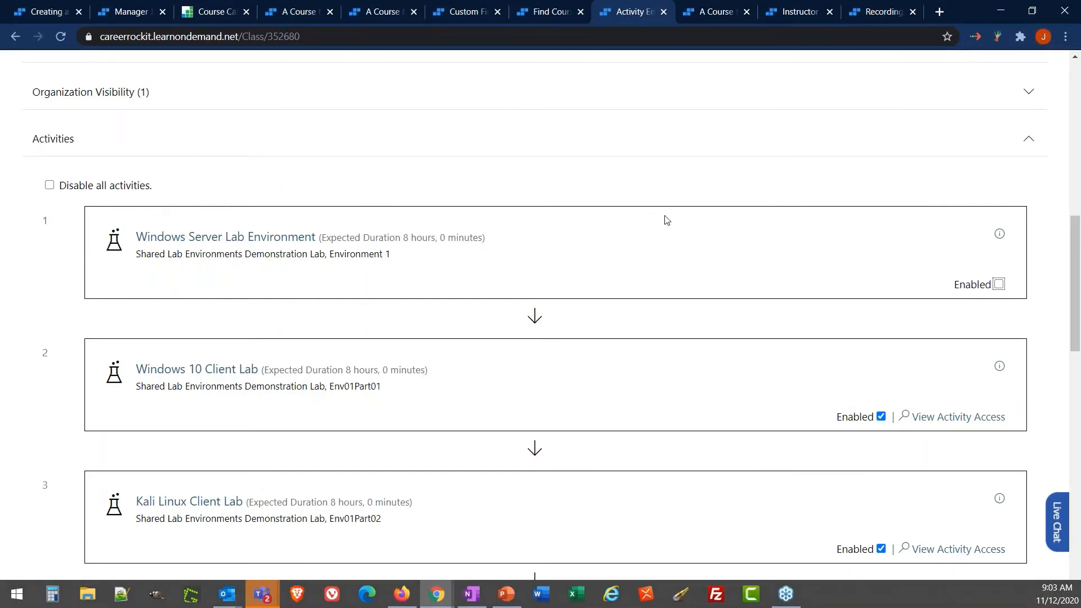
{"action": "left_click", "coordinate": [999, 284]}
{"action": "scroll", "coordinate": [727, 242], "scroll_direction": "down", "scroll_amount": 1}
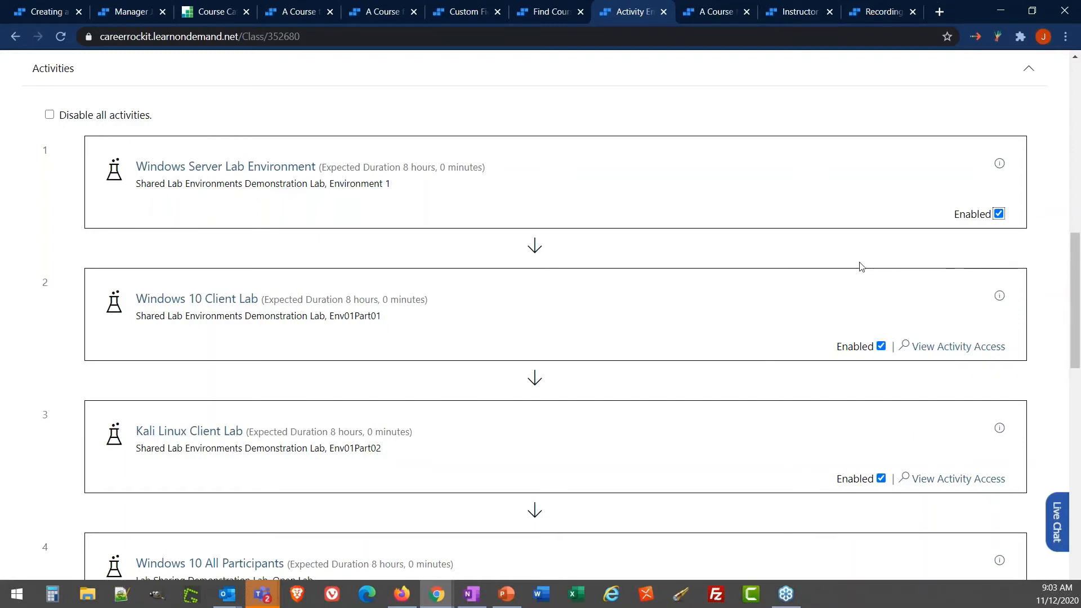
Step: Open student access editing for the Windows 10 Client Lab activity and review the filters for choosing students to add
{"action": "left_click", "coordinate": [962, 348]}
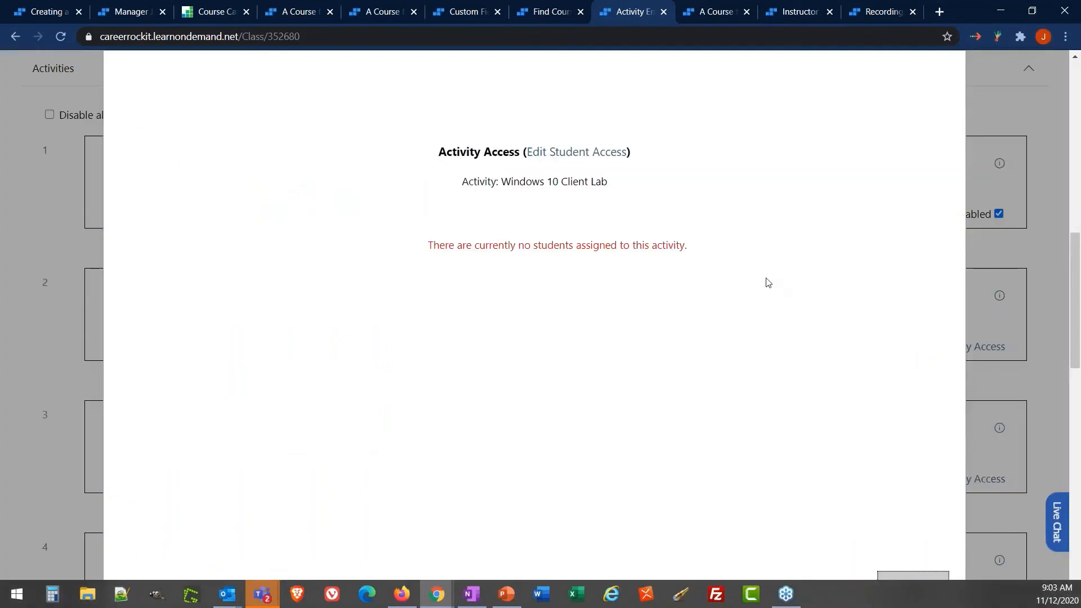
{"action": "left_click", "coordinate": [582, 153]}
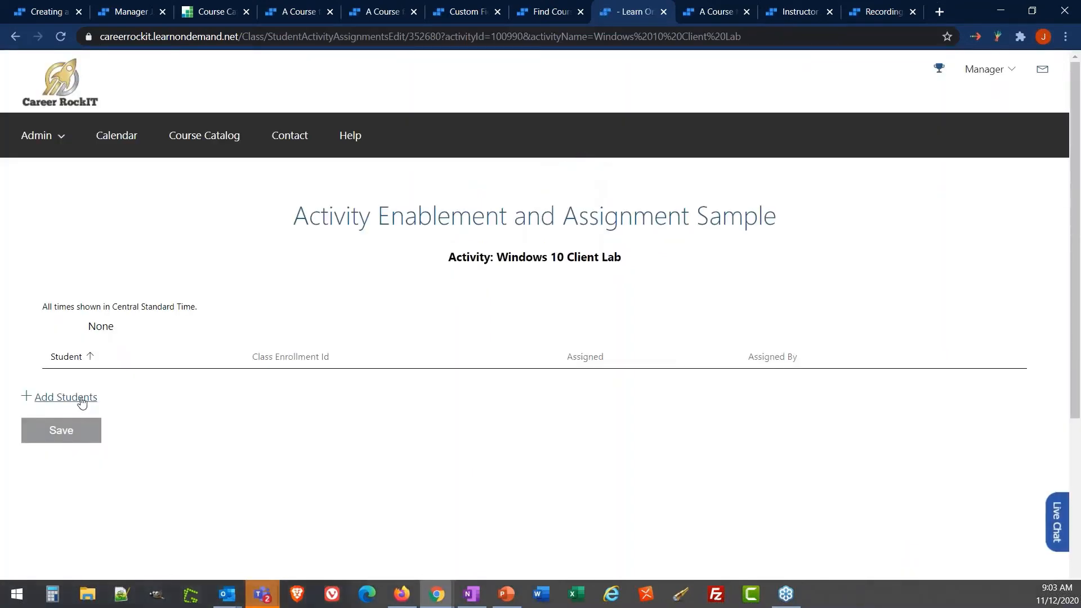
{"action": "left_click", "coordinate": [88, 401]}
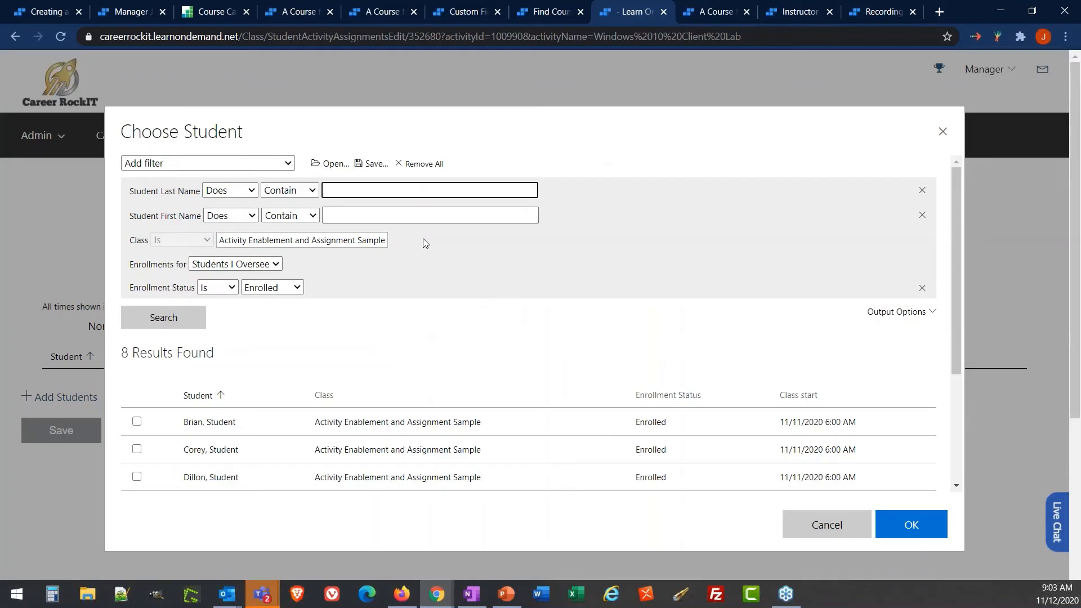
{"action": "left_click_drag", "start_coordinate": [422, 242], "coordinate": [417, 264]}
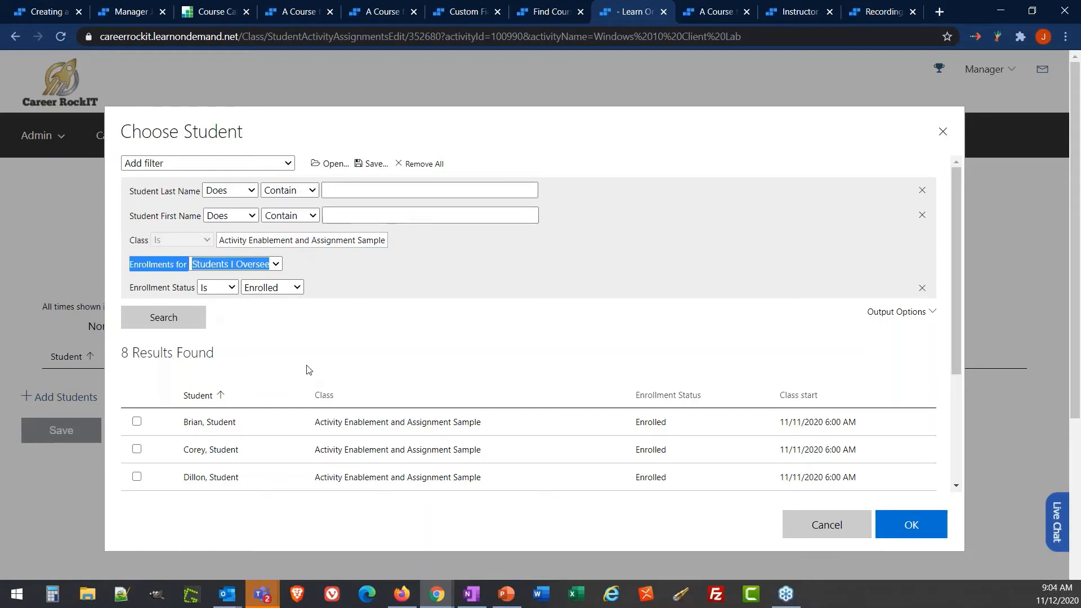
Step: Assign the last four listed students to the Windows 10 Client Lab activity, save, and return to the class's activities
{"action": "scroll", "coordinate": [310, 370], "scroll_direction": "down", "scroll_amount": 3}
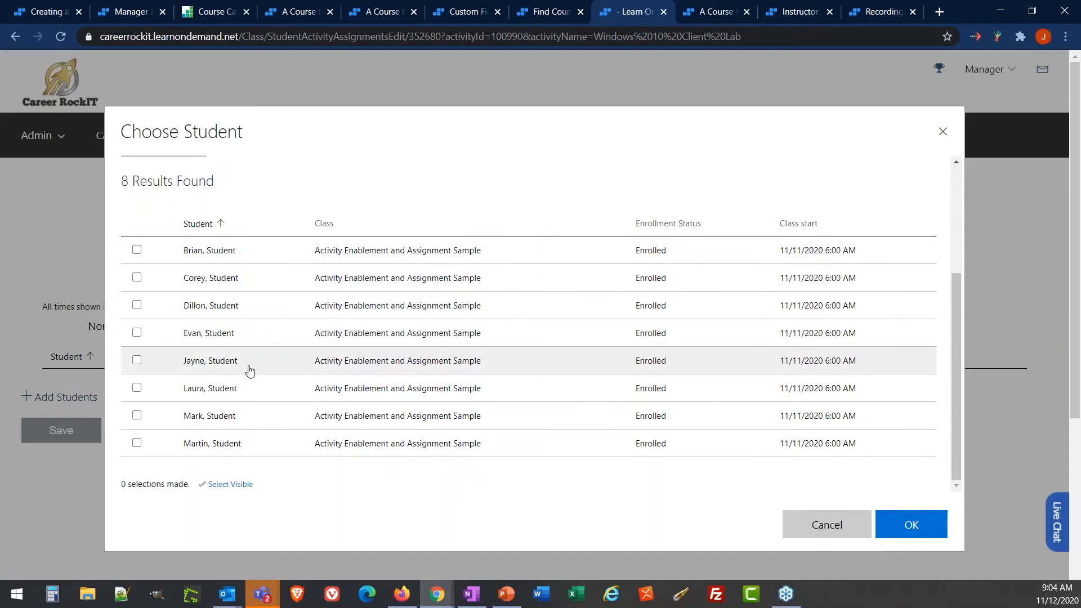
{"action": "left_click", "coordinate": [250, 370]}
{"action": "left_click", "coordinate": [258, 395]}
{"action": "left_click", "coordinate": [267, 423]}
{"action": "left_click", "coordinate": [274, 445]}
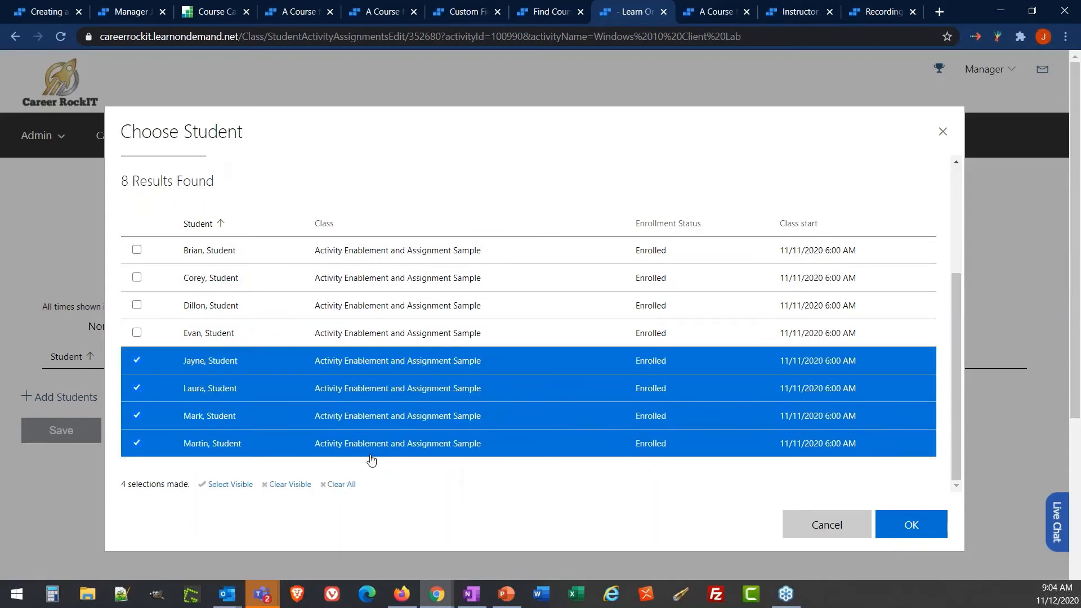
{"action": "left_click", "coordinate": [919, 524]}
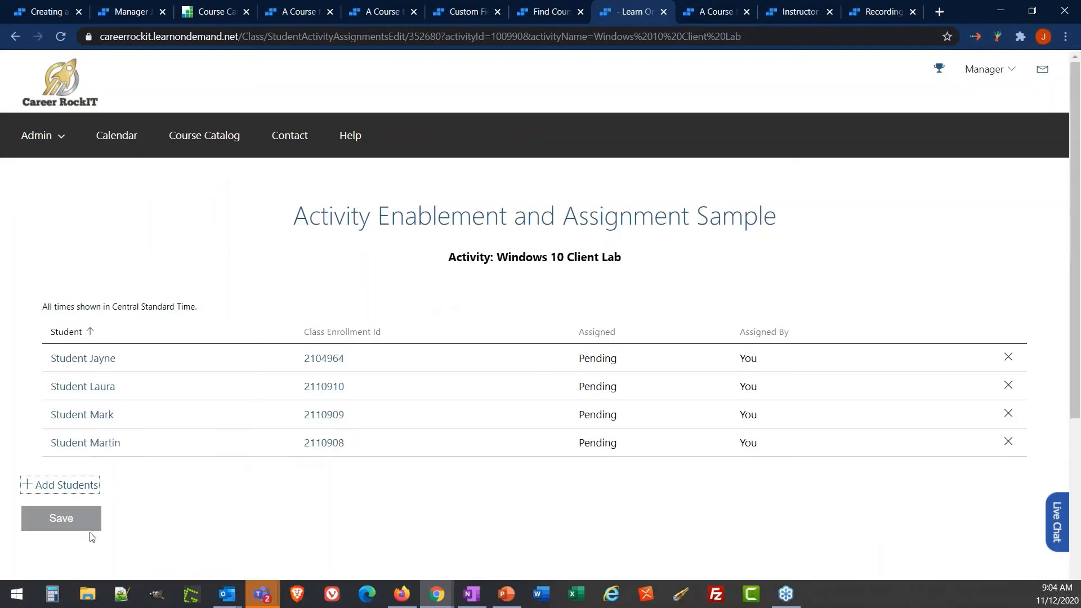
{"action": "left_click", "coordinate": [75, 519]}
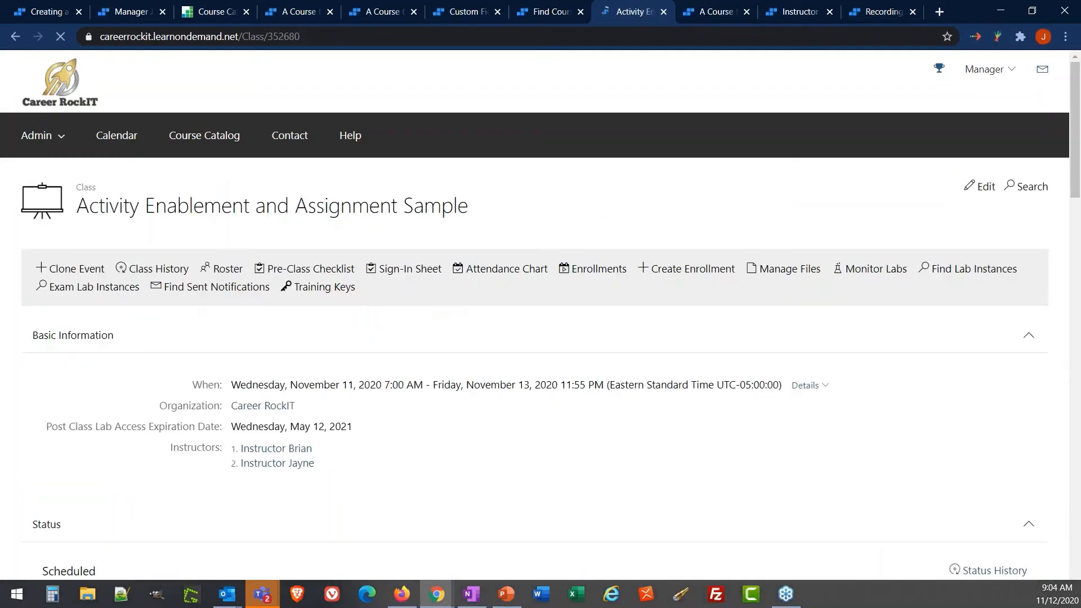
{"action": "scroll", "coordinate": [379, 430], "scroll_direction": "down", "scroll_amount": 9}
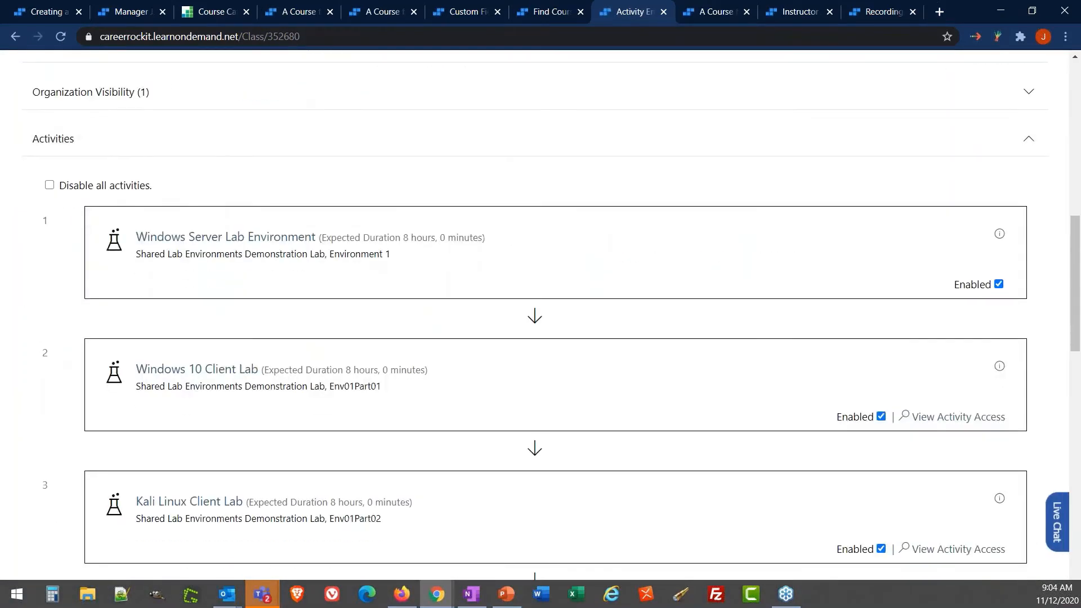
Step: Assign the first four listed students to the Kali Linux Client Lab activity and save the assignments
{"action": "scroll", "coordinate": [937, 411], "scroll_direction": "down", "scroll_amount": 2}
{"action": "left_click", "coordinate": [937, 410]}
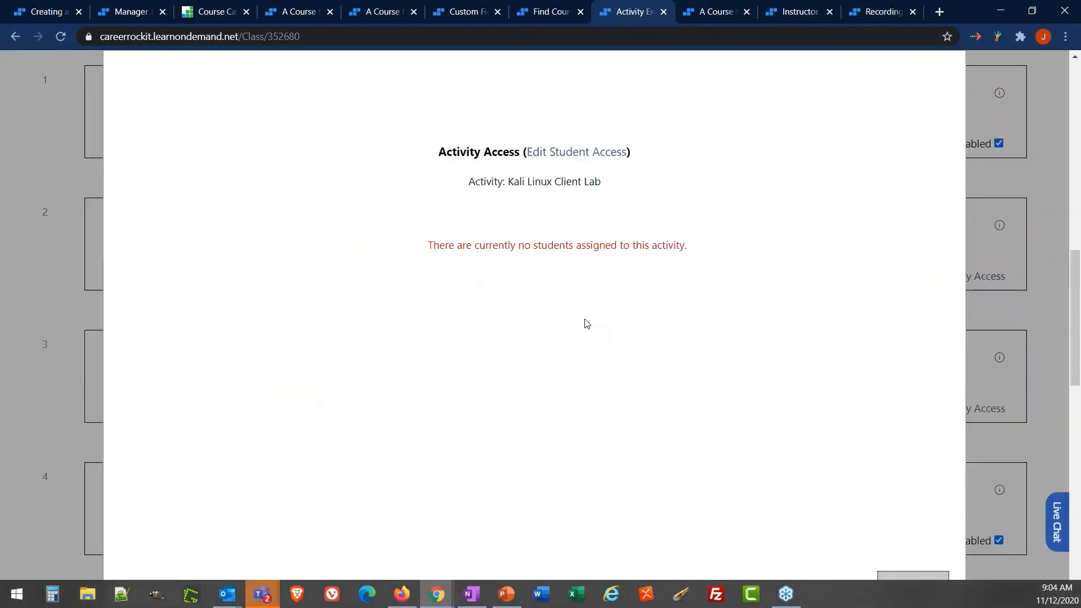
{"action": "left_click", "coordinate": [566, 153]}
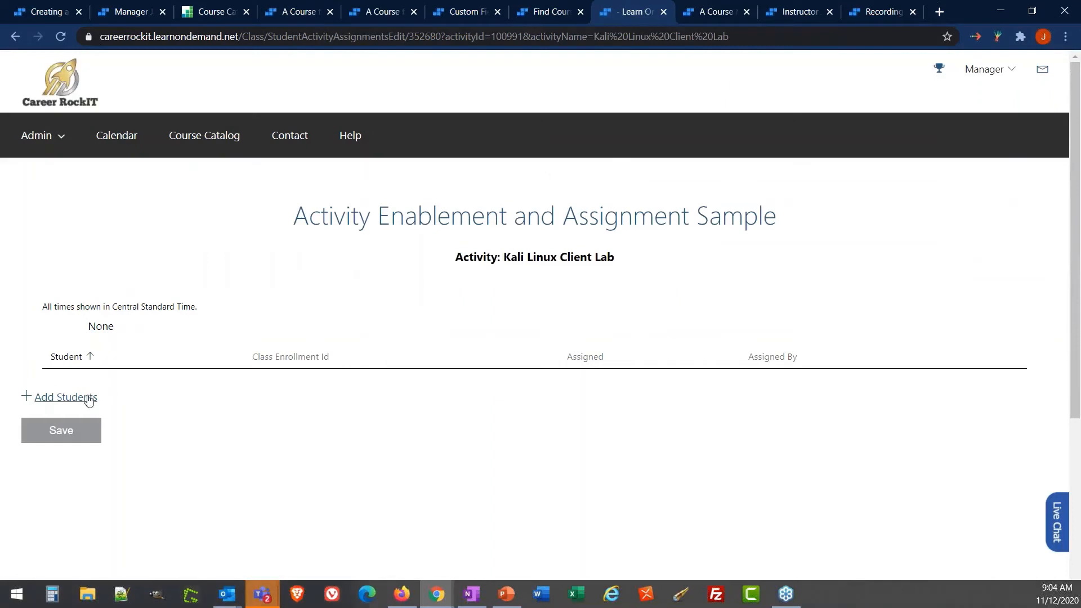
{"action": "left_click", "coordinate": [88, 398]}
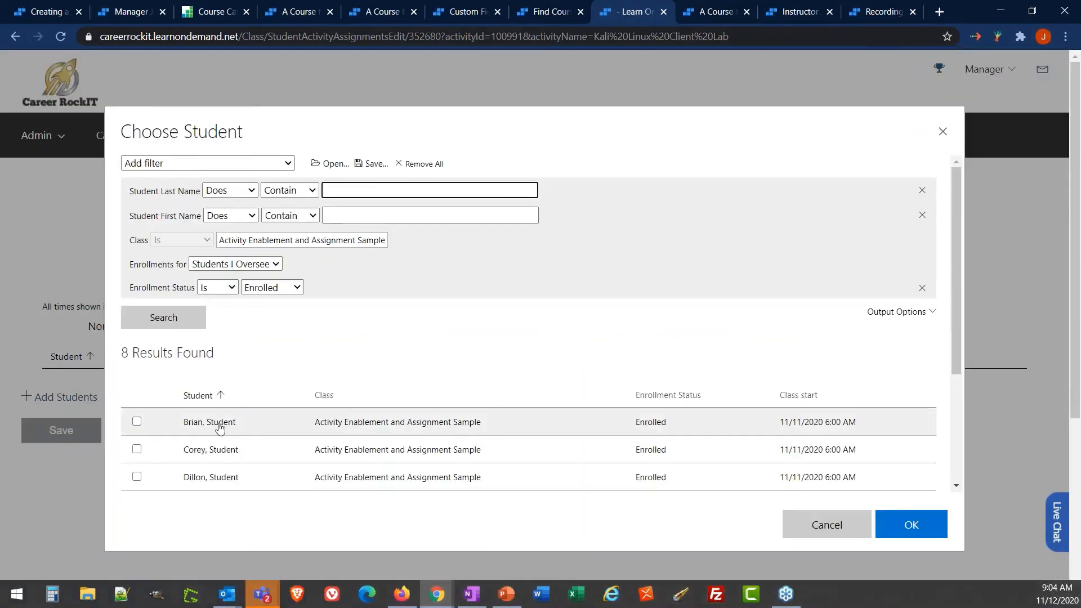
{"action": "left_click", "coordinate": [219, 429]}
{"action": "left_click", "coordinate": [234, 454]}
{"action": "left_click", "coordinate": [243, 477]}
{"action": "scroll", "coordinate": [242, 477], "scroll_direction": "down", "scroll_amount": 3}
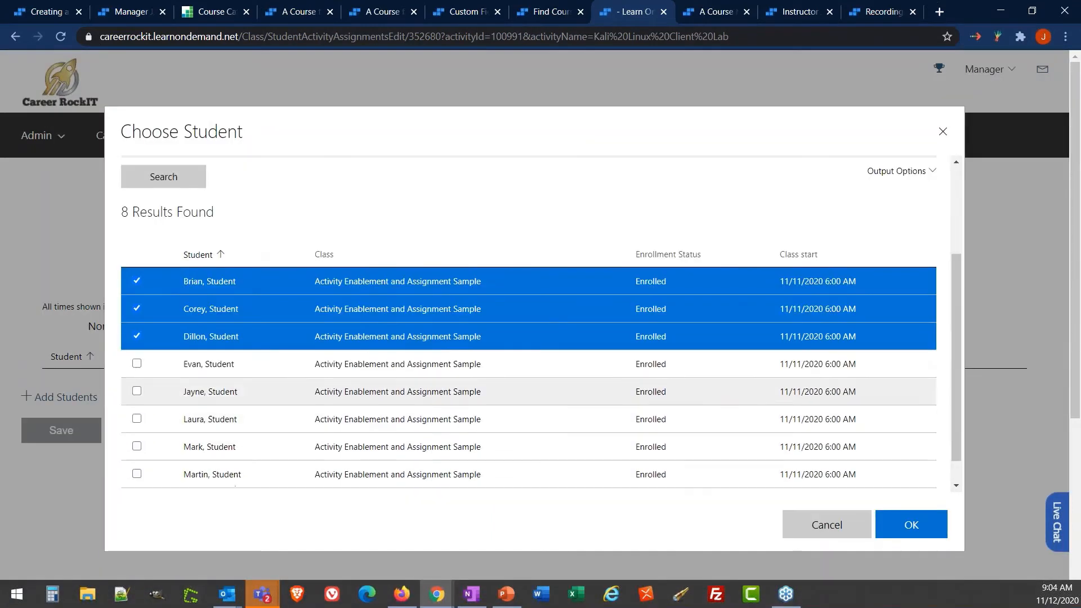
{"action": "left_click", "coordinate": [272, 366]}
{"action": "left_click", "coordinate": [912, 527]}
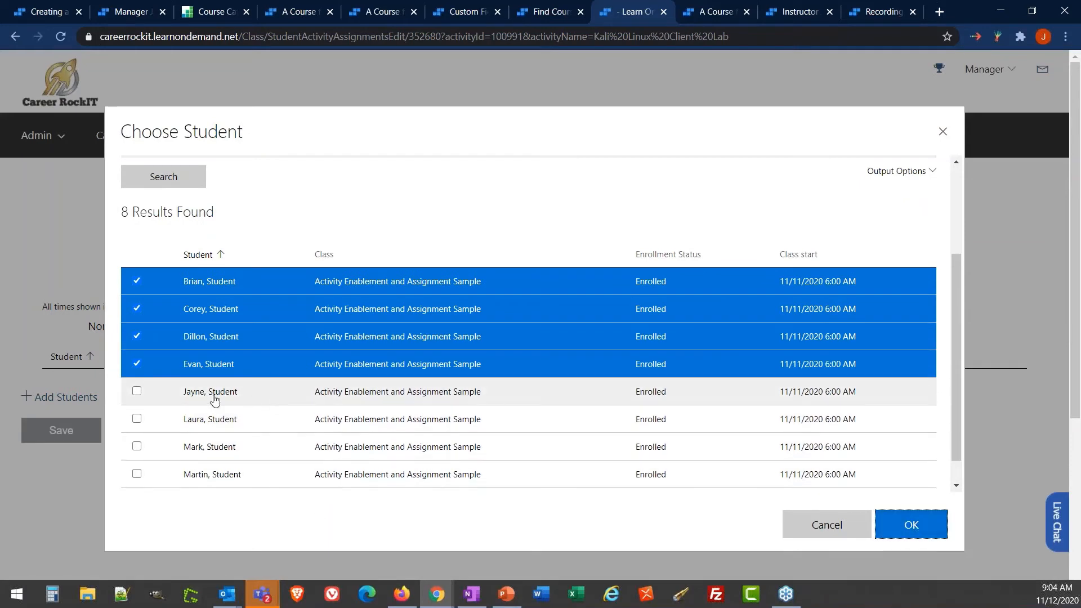
{"action": "left_click", "coordinate": [942, 530]}
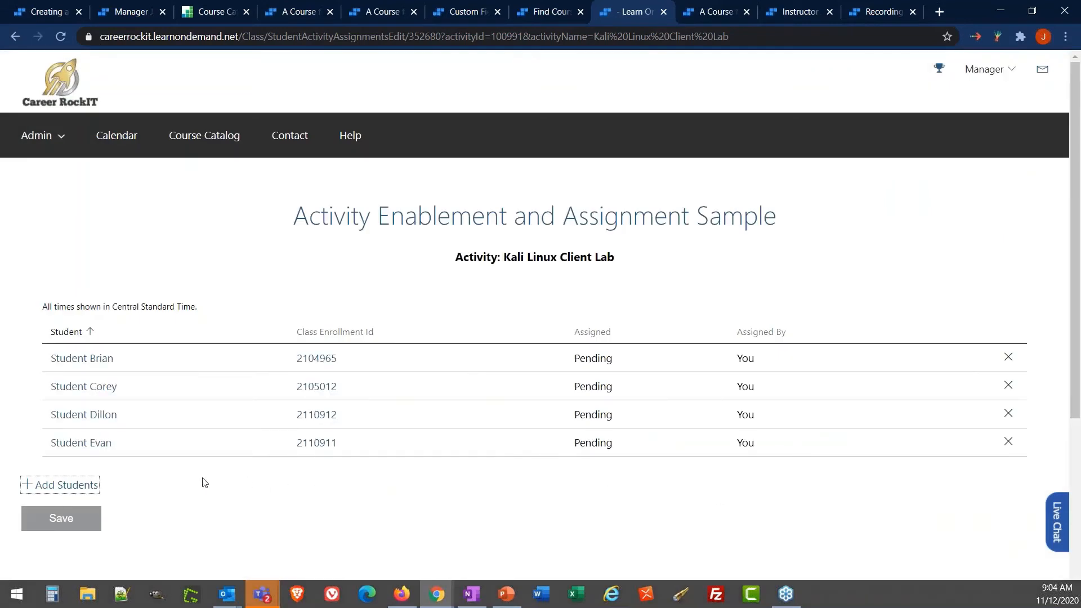
{"action": "left_click", "coordinate": [61, 521]}
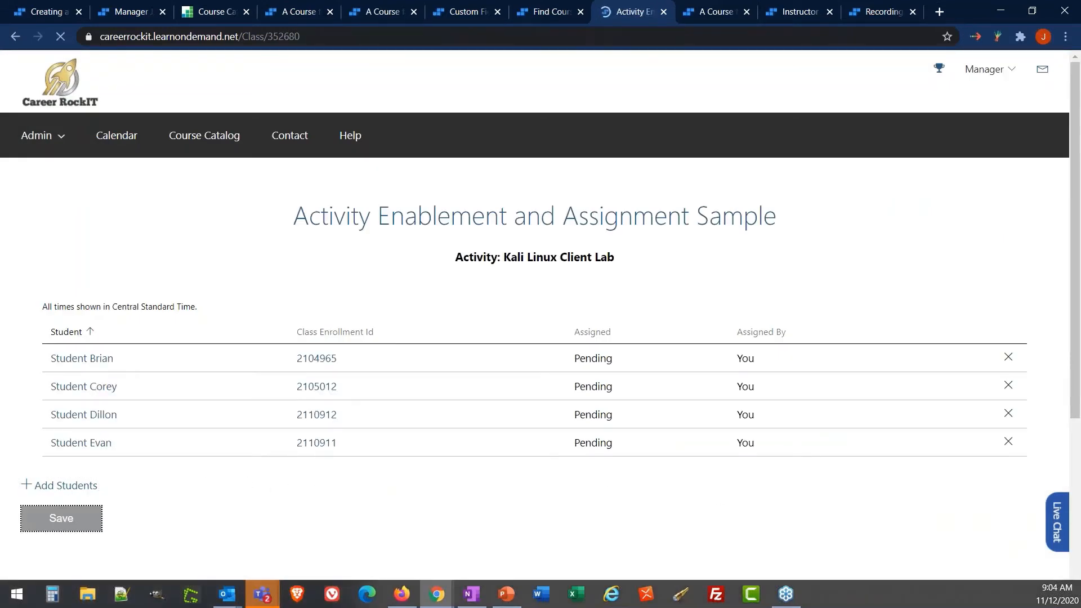
Step: Review the class's activities, then check in Firefox which lab activities the student's class enrollment offers
{"action": "scroll", "coordinate": [809, 461], "scroll_direction": "down", "scroll_amount": 9}
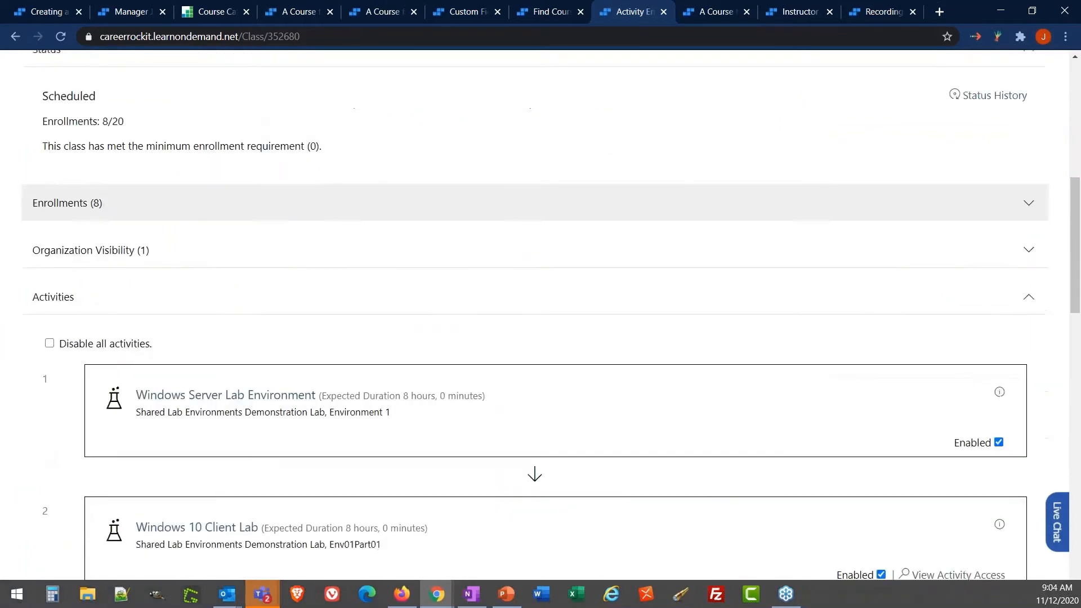
{"action": "scroll", "coordinate": [810, 461], "scroll_direction": "down", "scroll_amount": 4}
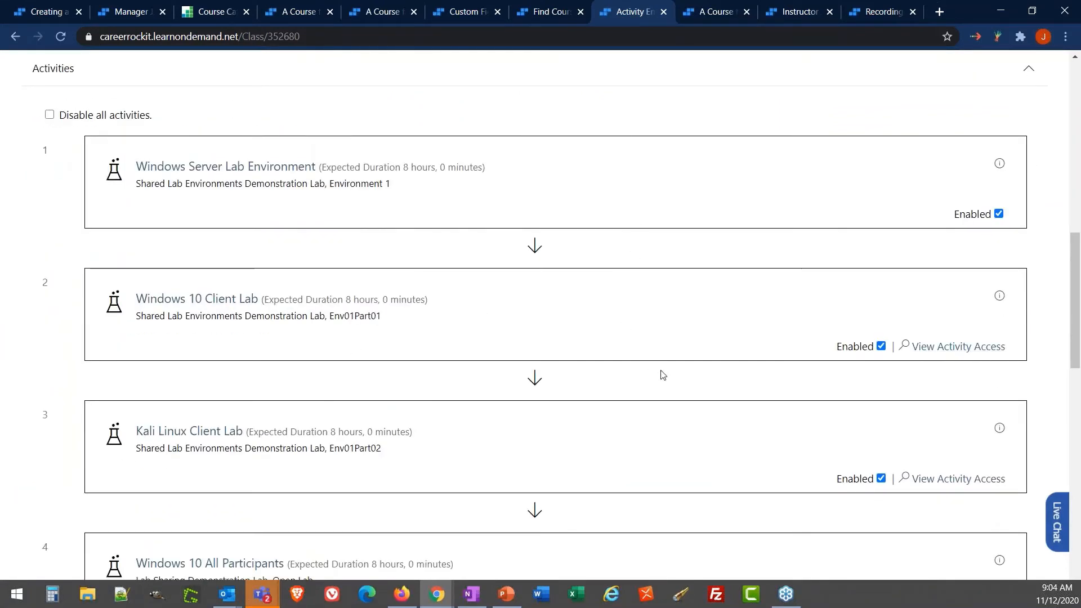
{"action": "left_click_drag", "start_coordinate": [488, 318], "coordinate": [128, 288]}
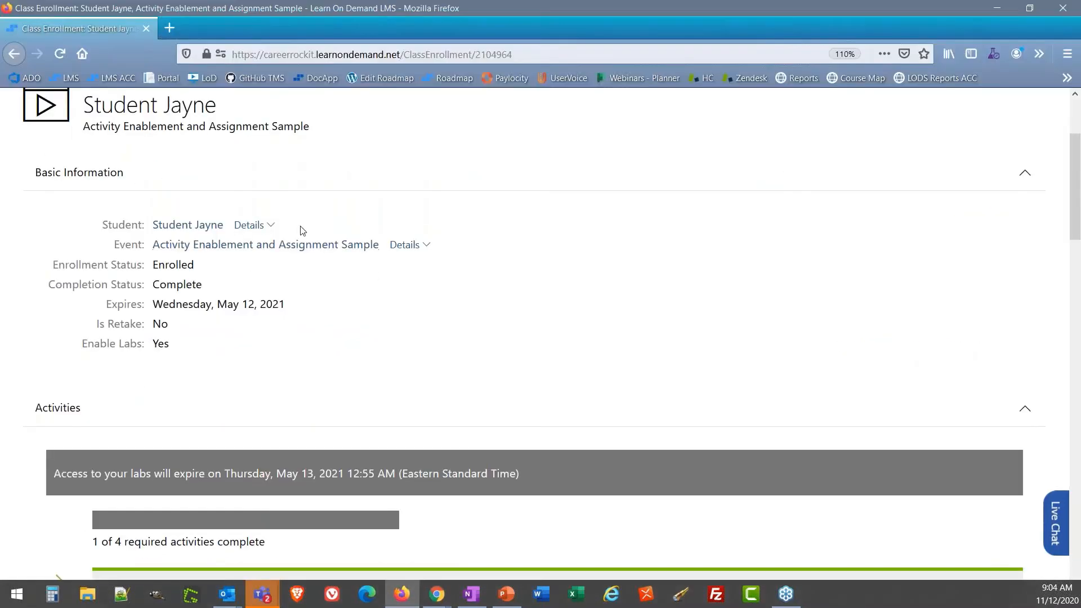
{"action": "left_click", "coordinate": [272, 184]}
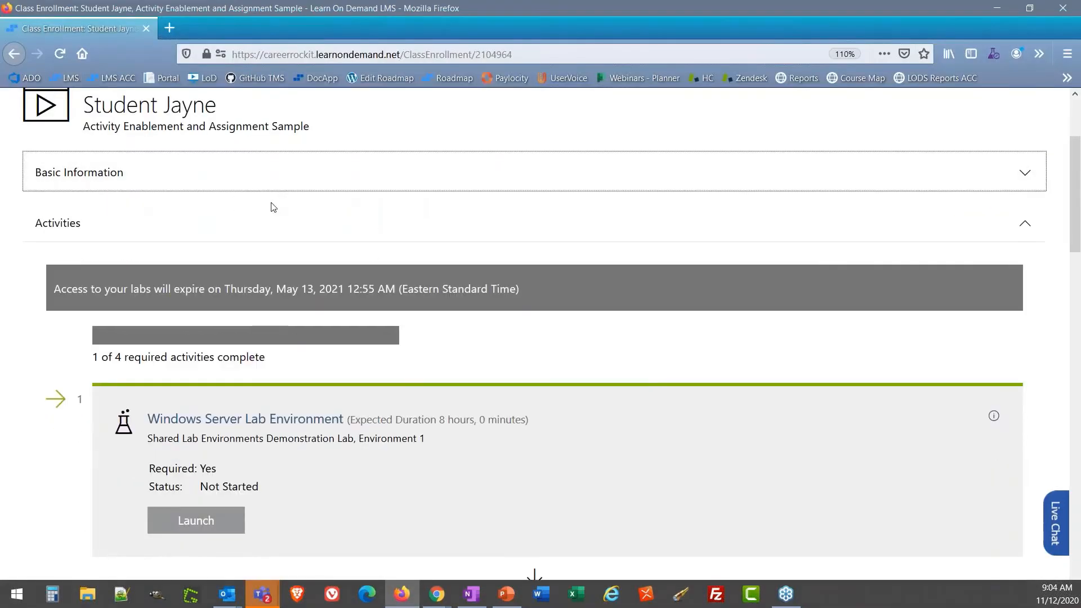
{"action": "scroll", "coordinate": [273, 206], "scroll_direction": "down", "scroll_amount": 4}
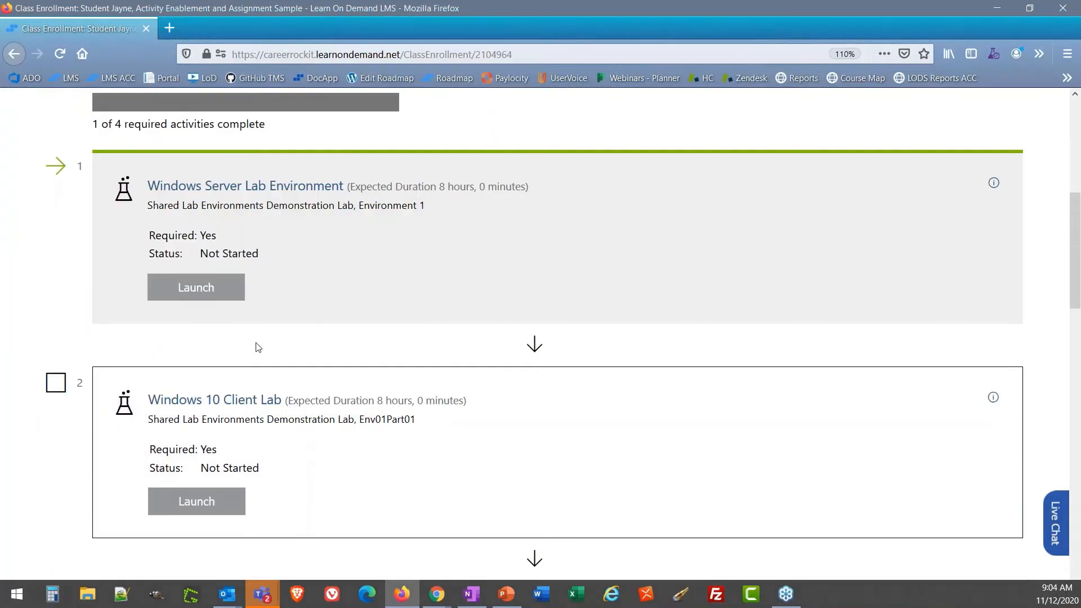
{"action": "scroll", "coordinate": [258, 347], "scroll_direction": "down", "scroll_amount": 3}
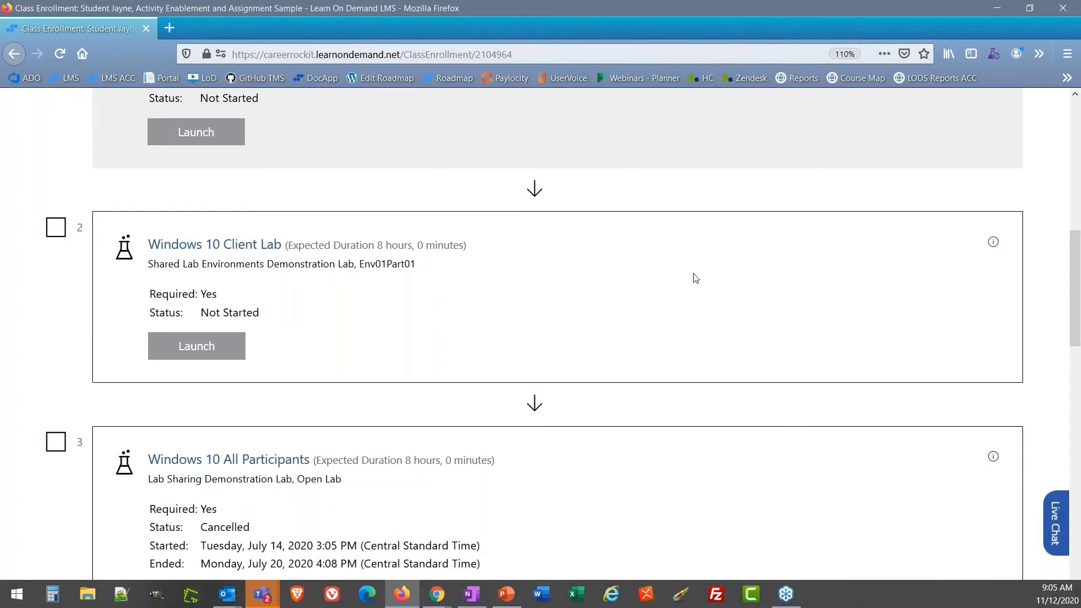
{"action": "scroll", "coordinate": [696, 277], "scroll_direction": "up", "scroll_amount": 3}
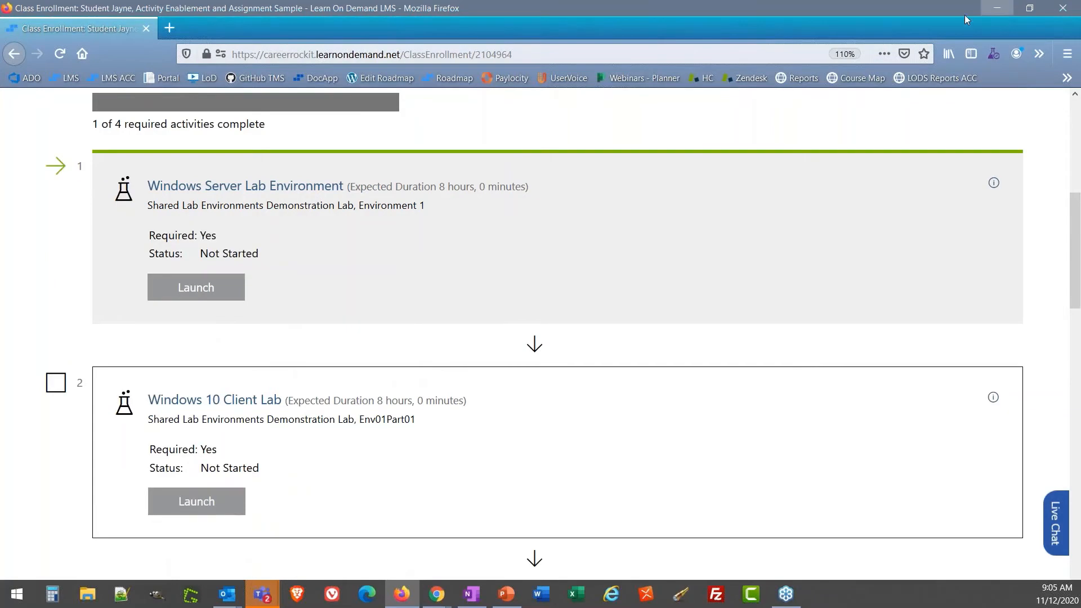
{"action": "left_click", "coordinate": [995, 10]}
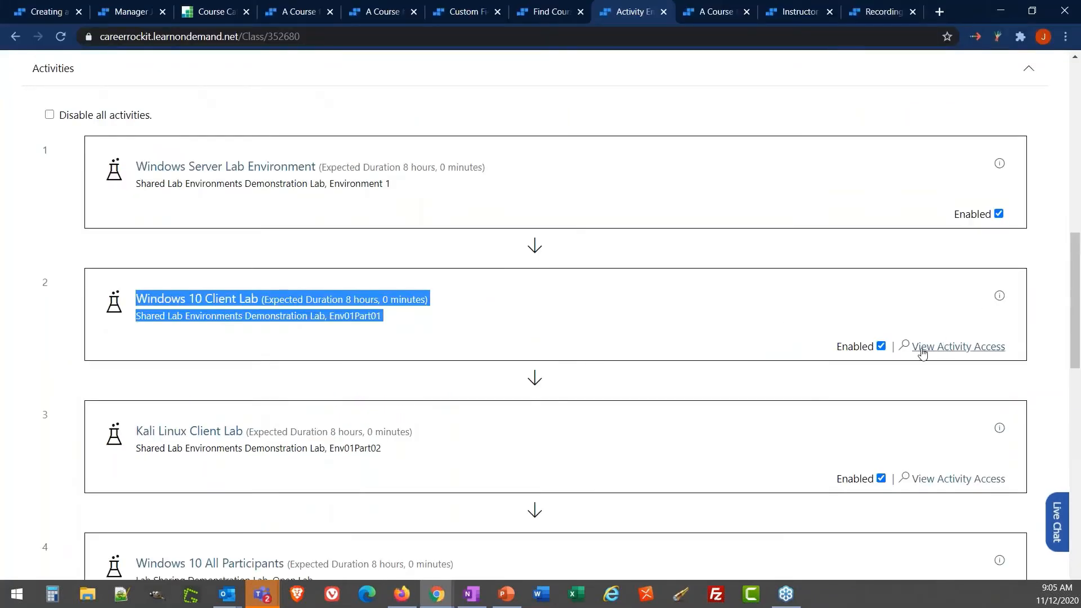
Step: Disable the Windows 10 Client Lab activity in the class and check its status on the student's reloaded enrollment in Firefox
{"action": "left_click", "coordinate": [881, 345]}
{"action": "key", "text": "alt+Tab"}
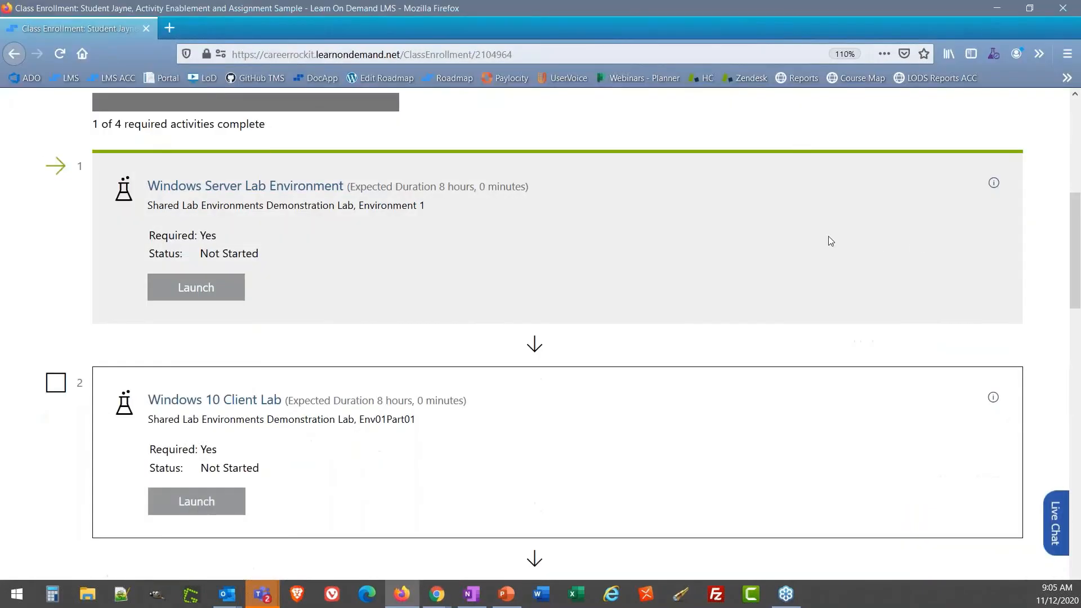
{"action": "scroll", "coordinate": [215, 207], "scroll_direction": "down", "scroll_amount": 3}
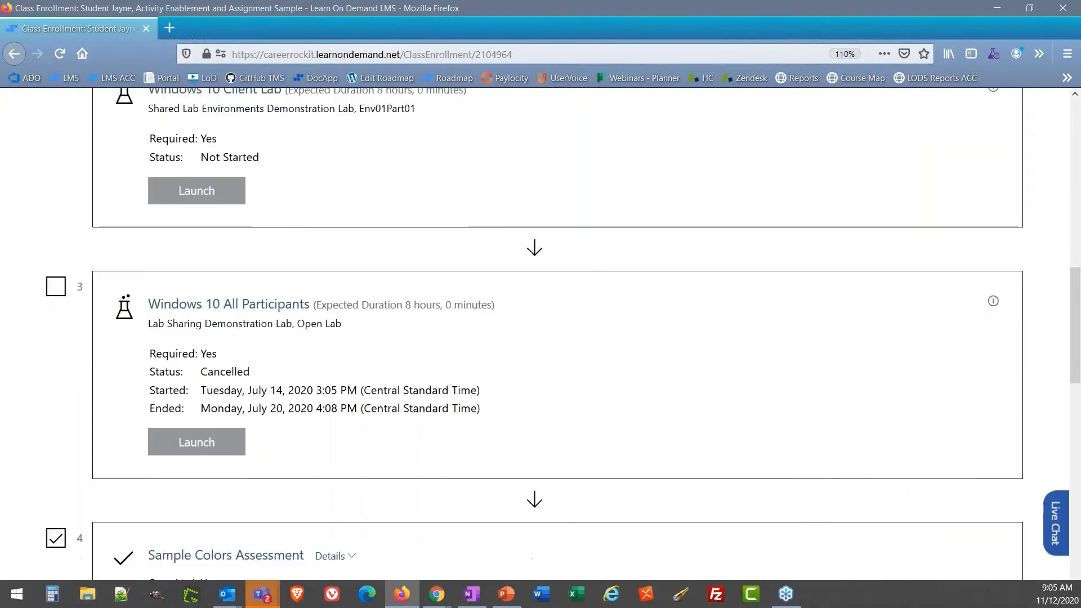
{"action": "scroll", "coordinate": [211, 209], "scroll_direction": "up", "scroll_amount": 7}
{"action": "left_click", "coordinate": [120, 185]}
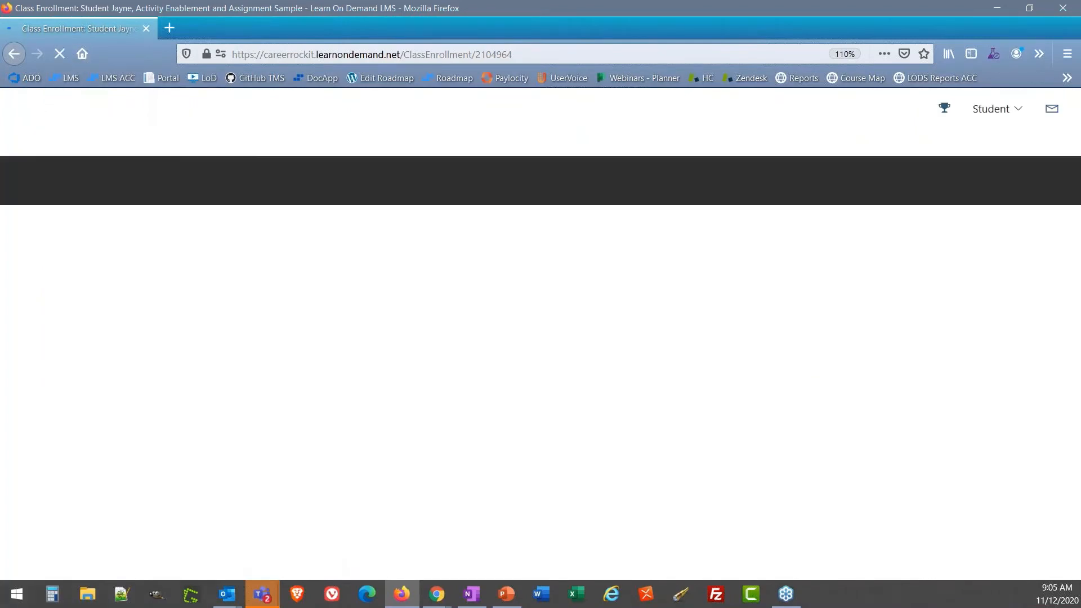
{"action": "scroll", "coordinate": [281, 264], "scroll_direction": "down", "scroll_amount": 4}
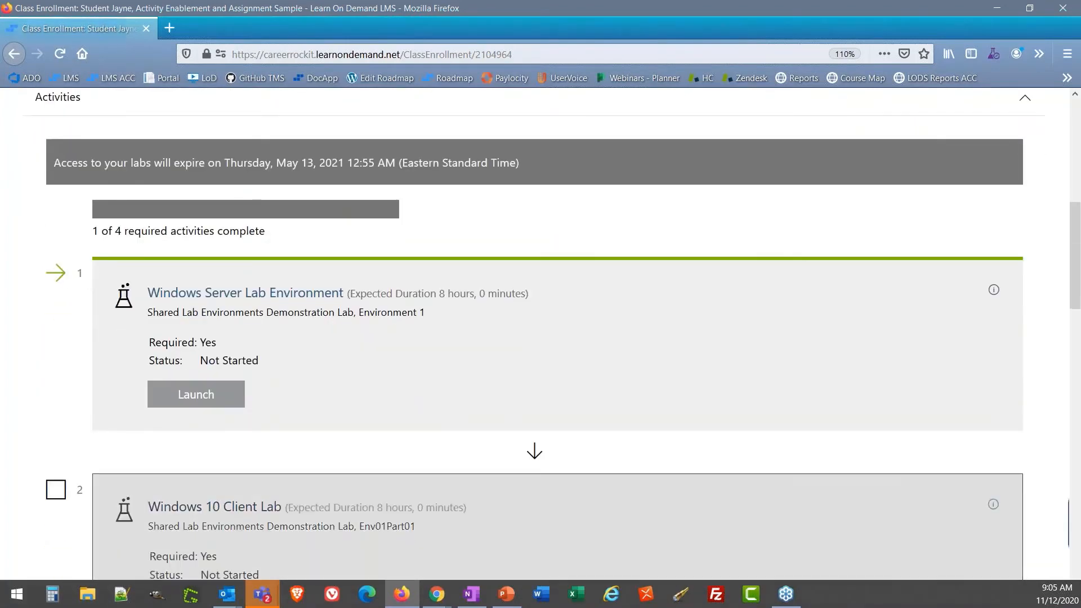
{"action": "scroll", "coordinate": [541, 333], "scroll_direction": "down", "scroll_amount": 3}
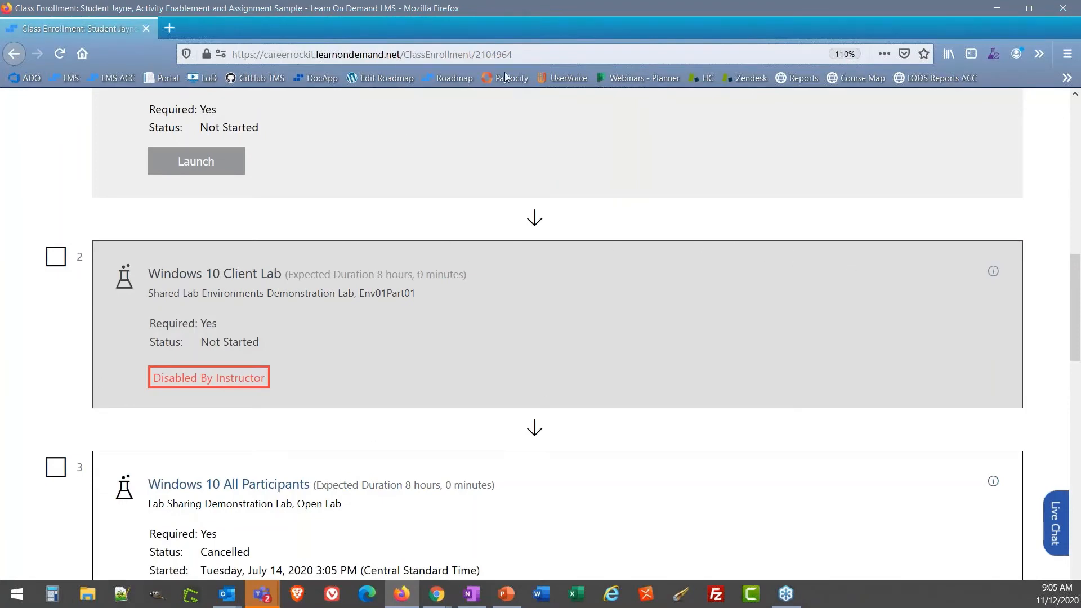
{"action": "left_click", "coordinate": [997, 10]}
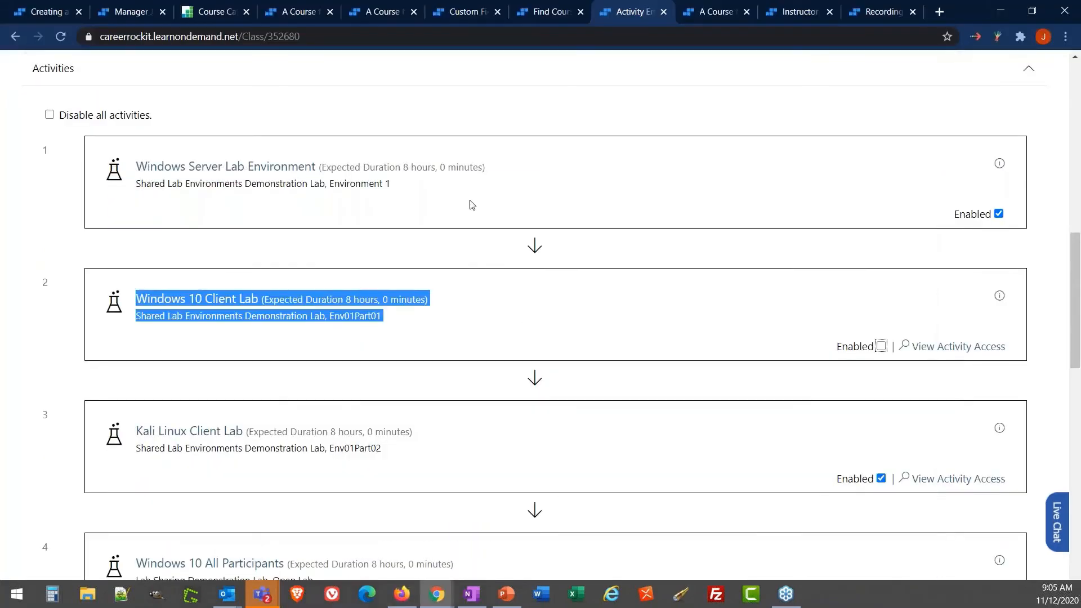
{"action": "left_click", "coordinate": [497, 138]}
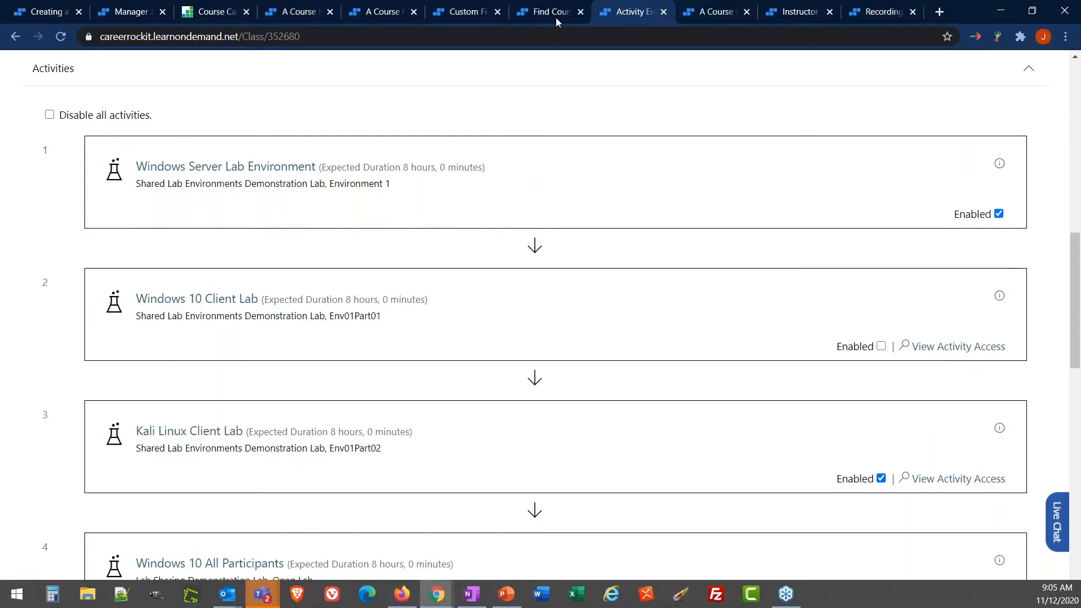
Step: In the Creating a Course editor, search the available labs and add the A113 lab Automatic Course Creation from a Lab Profile
{"action": "left_click", "coordinate": [59, 12]}
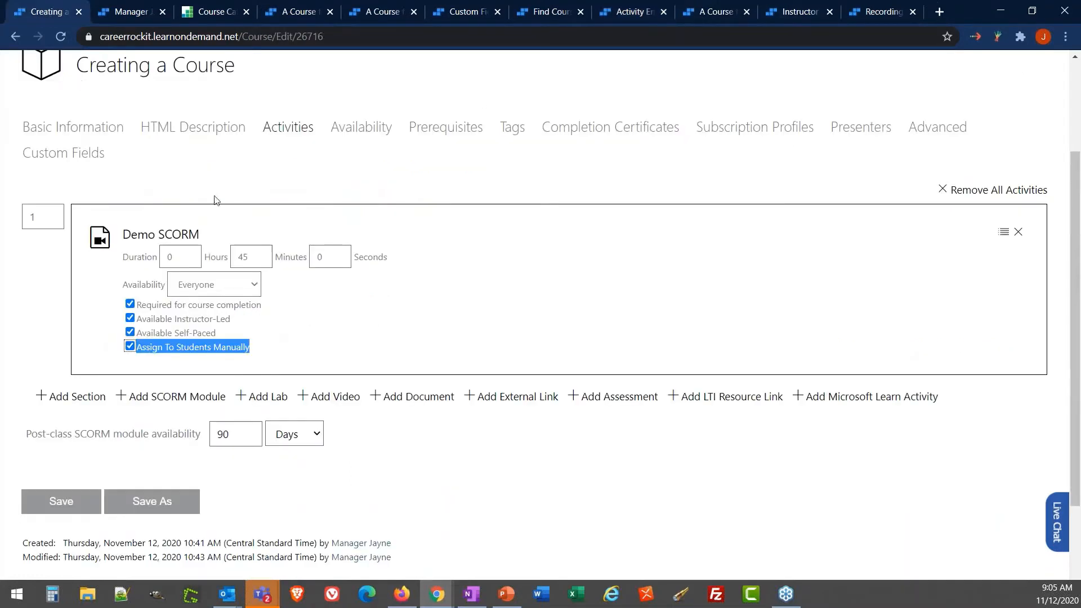
{"action": "left_click", "coordinate": [356, 310]}
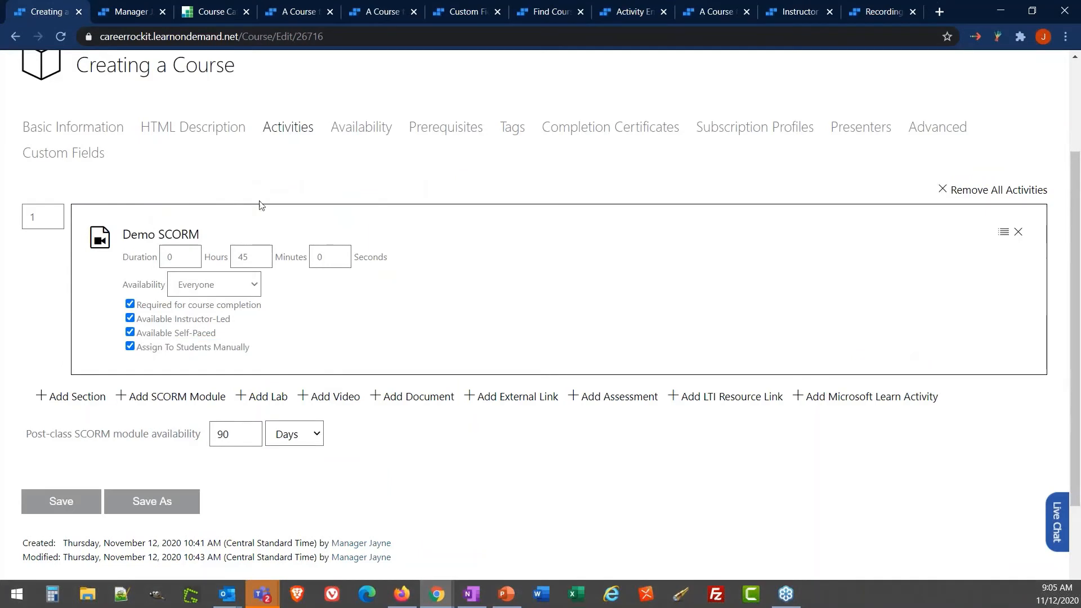
{"action": "left_click", "coordinate": [275, 399]}
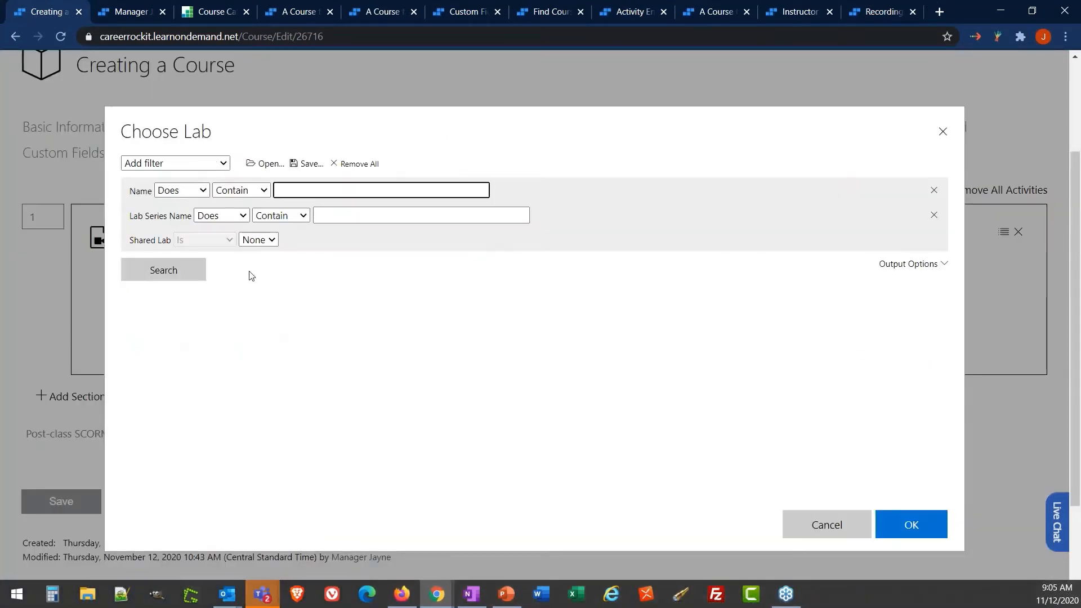
{"action": "left_click", "coordinate": [169, 270]}
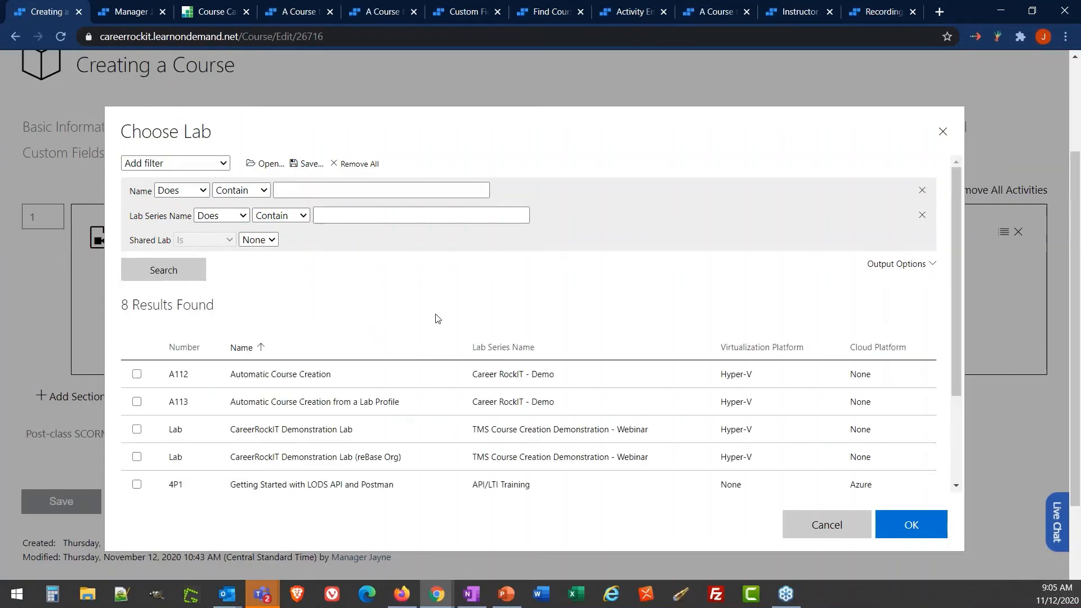
{"action": "scroll", "coordinate": [437, 316], "scroll_direction": "down", "scroll_amount": 3}
{"action": "left_click", "coordinate": [454, 289]}
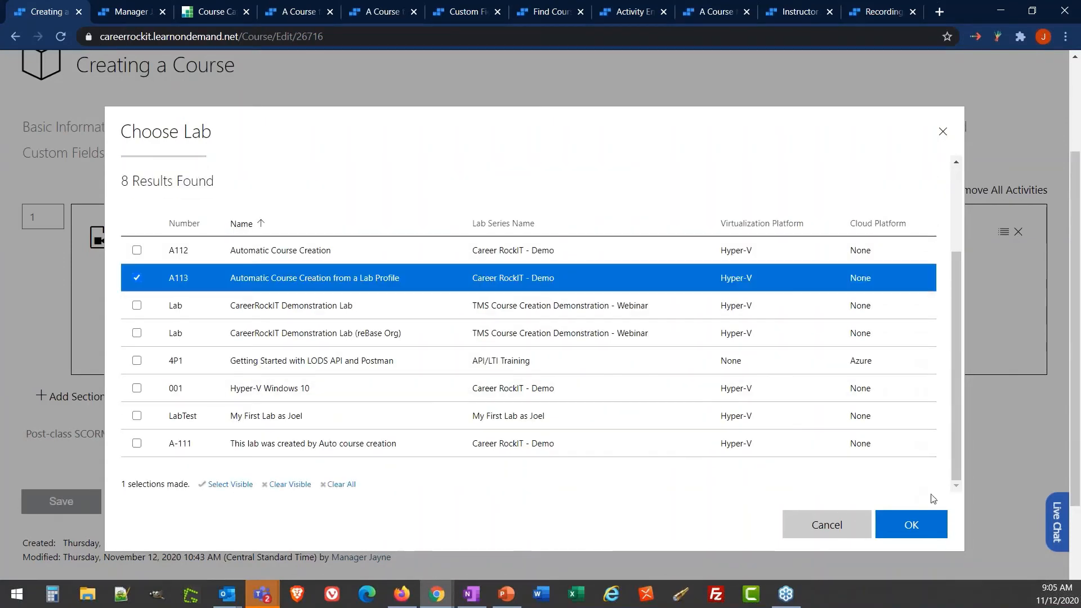
{"action": "left_click", "coordinate": [909, 526]}
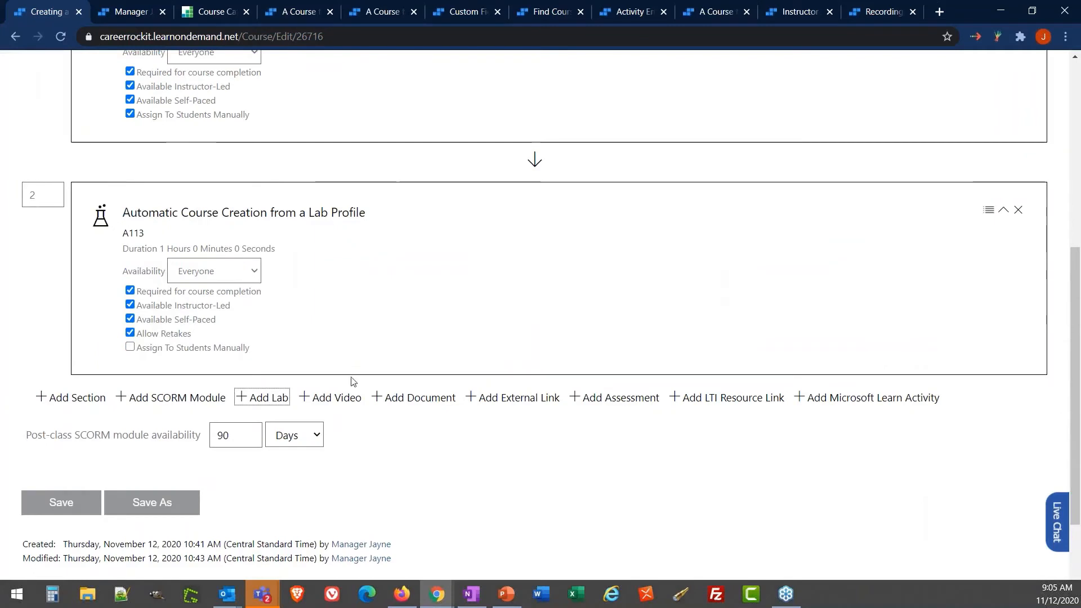
{"action": "left_click_drag", "start_coordinate": [199, 334], "coordinate": [127, 338]}
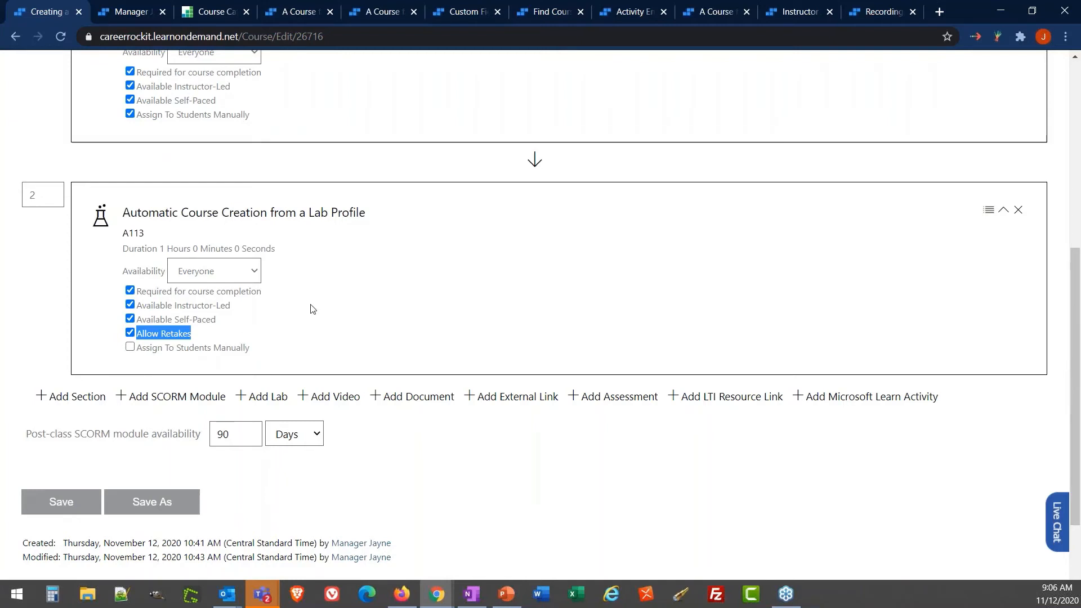
{"action": "scroll", "coordinate": [313, 309], "scroll_direction": "down", "scroll_amount": 3}
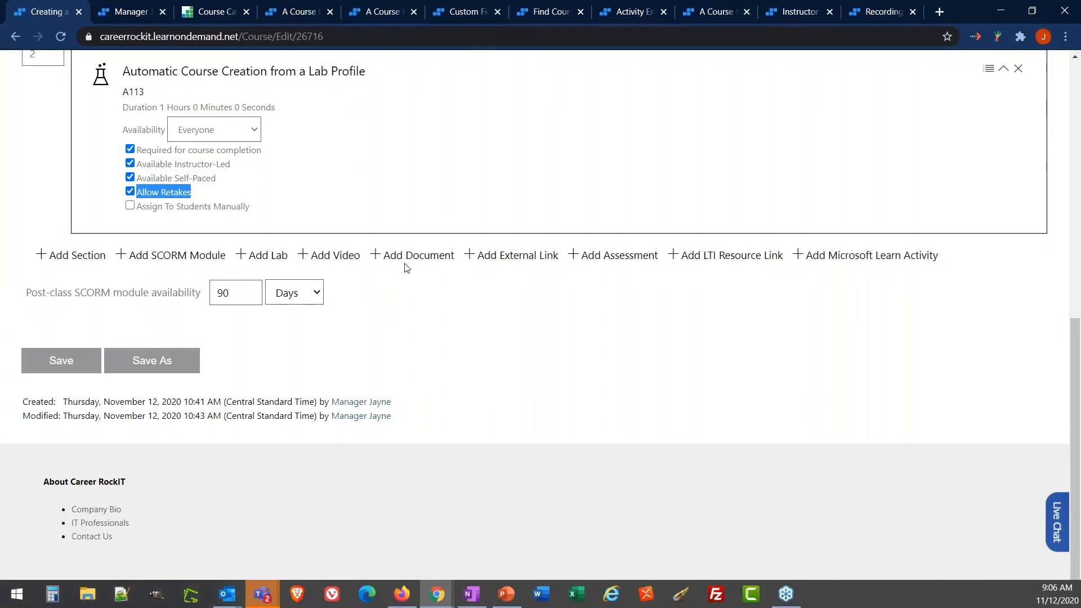
{"action": "left_click", "coordinate": [337, 256]}
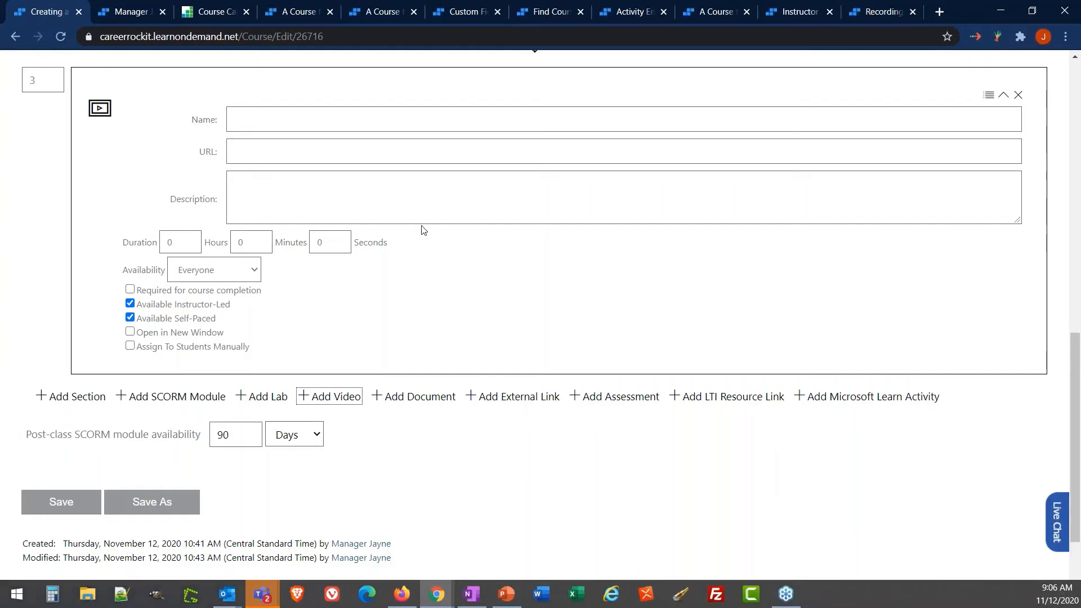
{"action": "left_click", "coordinate": [290, 121]}
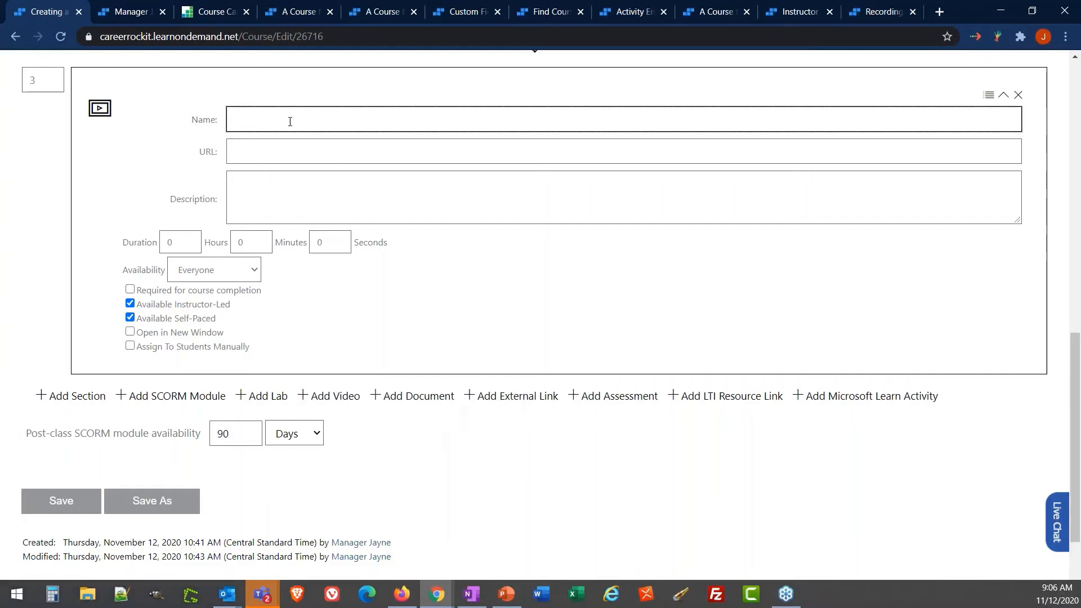
{"action": "type", "text": "Video"}
{"action": "key", "text": "alt+Tab"}
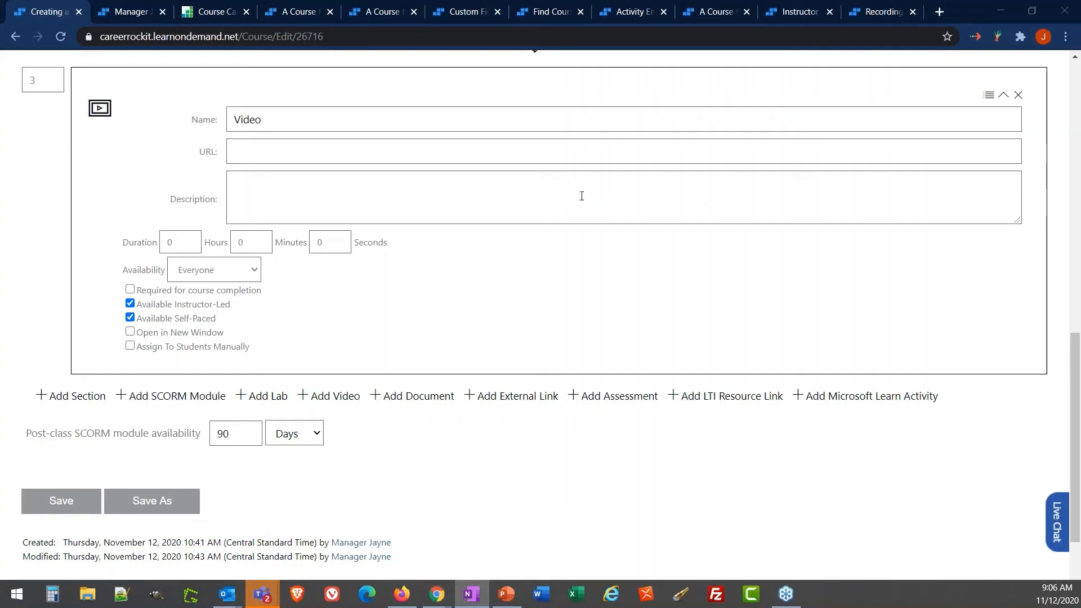
{"action": "left_click", "coordinate": [421, 150]}
{"action": "type", "text": "https://youtu.be/xH-FMD4lU6I"}
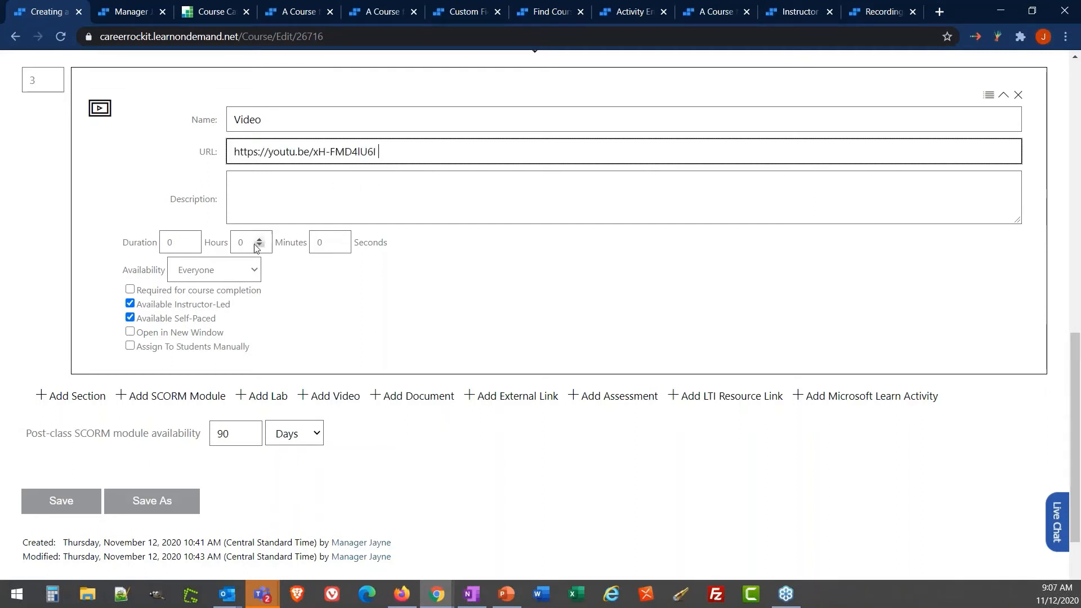
Step: Set the video activity's duration to 5 minutes and make it required for course completion
{"action": "left_click_drag", "start_coordinate": [239, 242], "coordinate": [229, 239]}
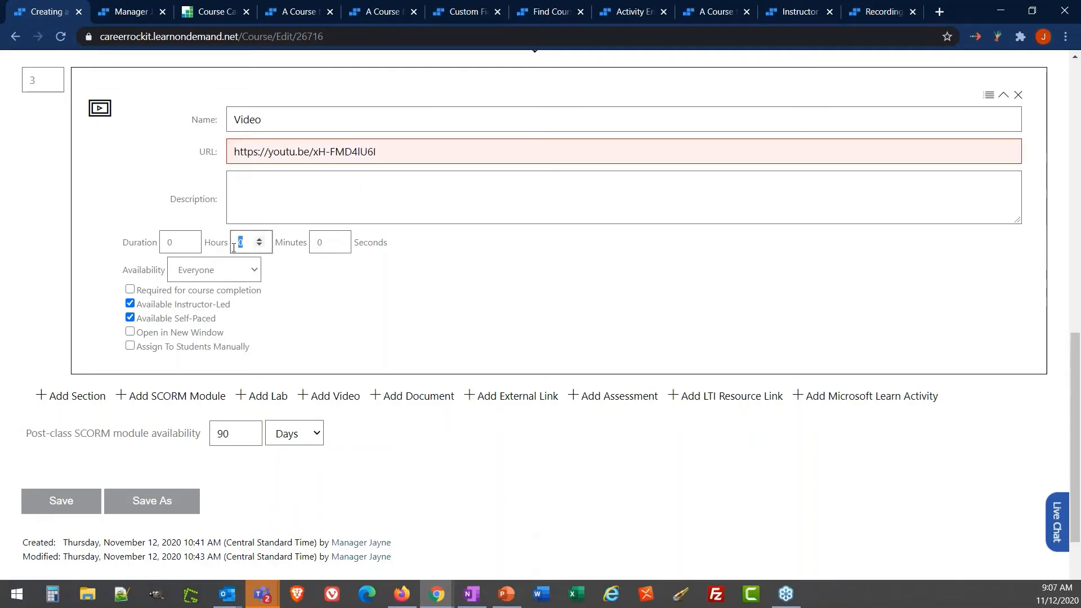
{"action": "type", "text": "5"}
{"action": "left_click", "coordinate": [294, 307]}
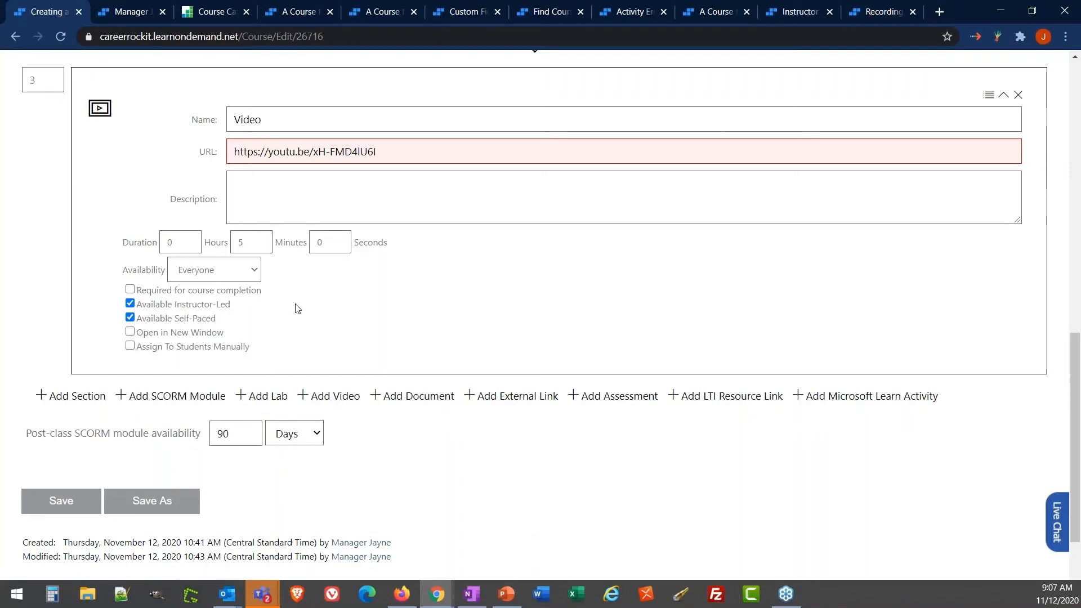
{"action": "left_click", "coordinate": [214, 293]}
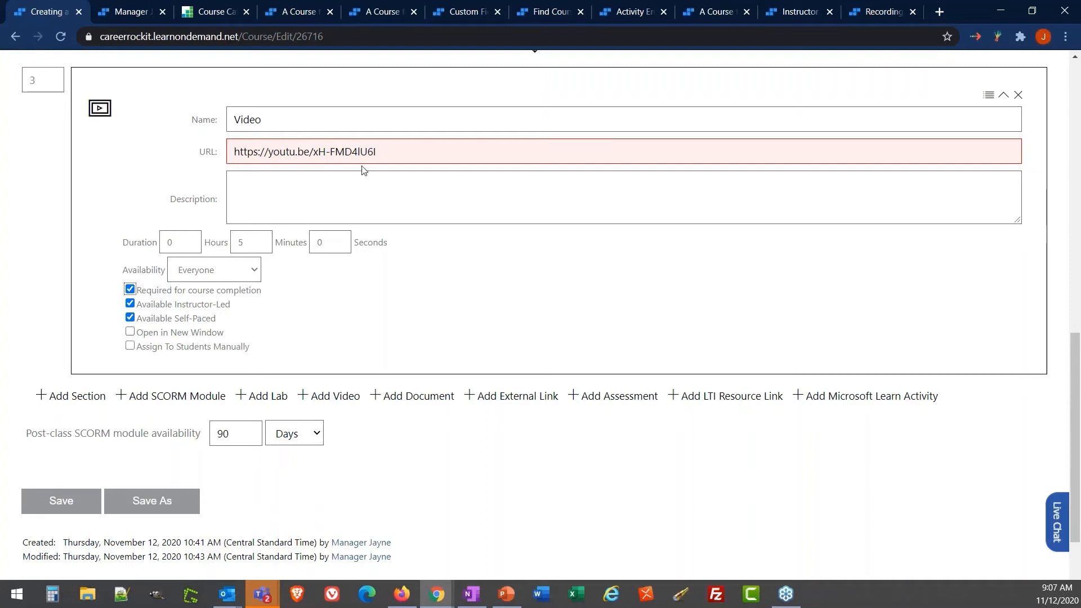
Step: Remove the trailing space from the video's URL and set the video to open in a new window
{"action": "left_click", "coordinate": [386, 156]}
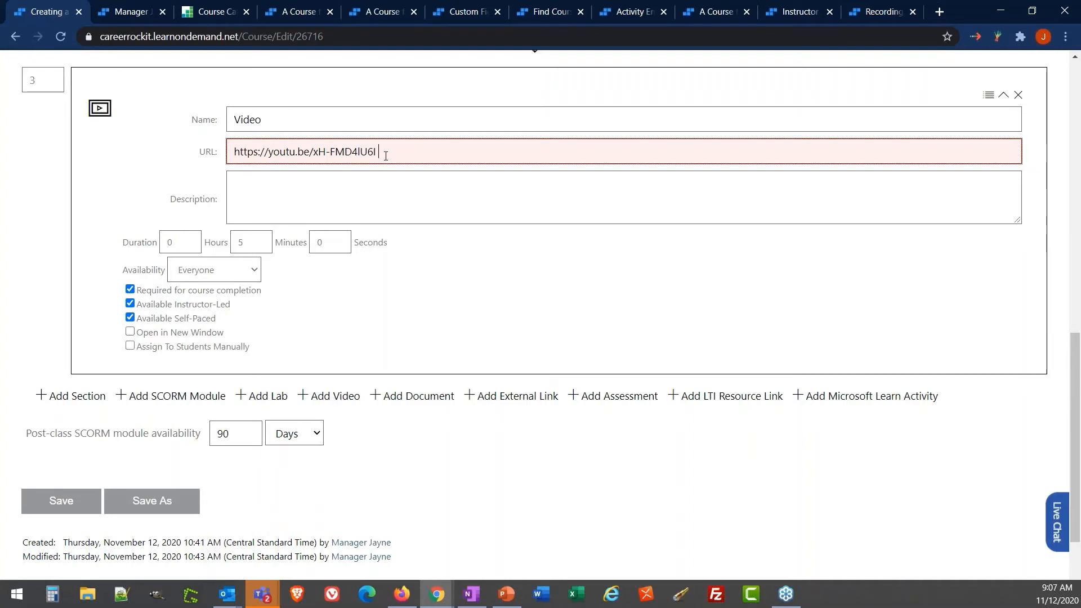
{"action": "key", "text": "BackSpace"}
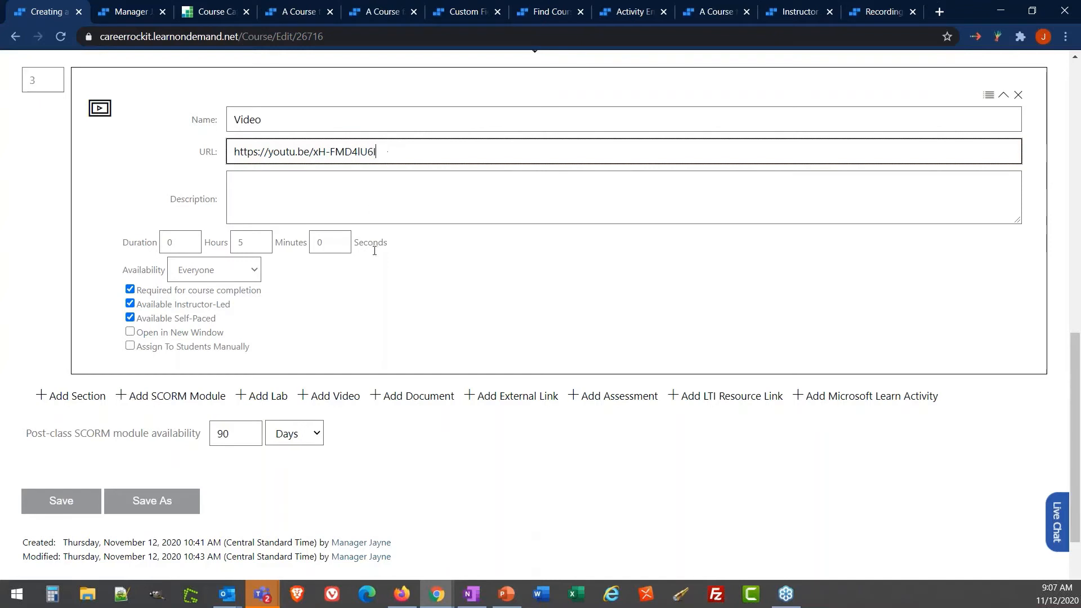
{"action": "left_click", "coordinate": [406, 317]}
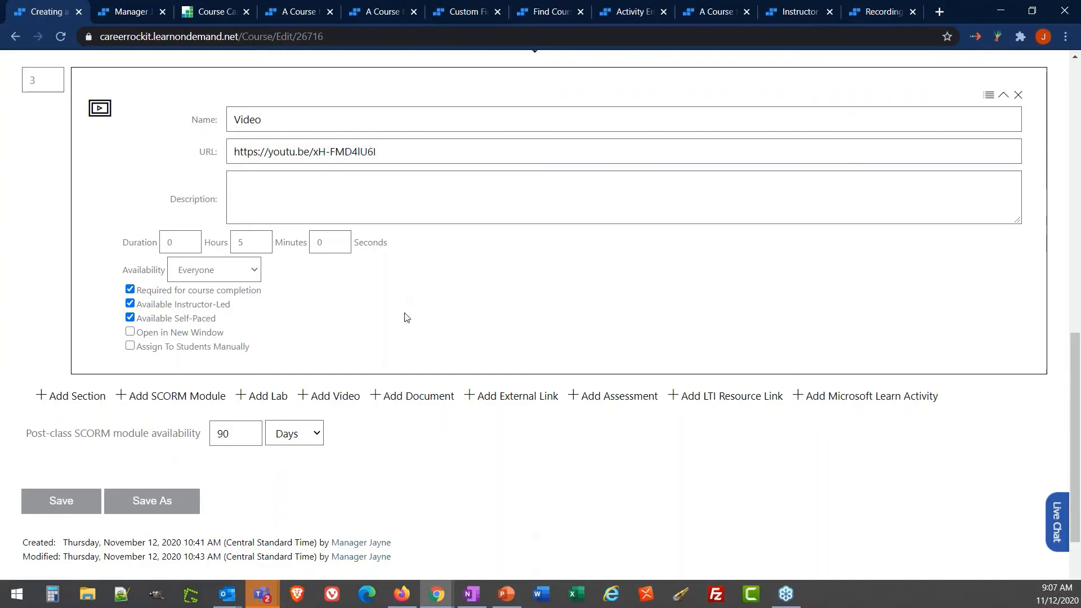
{"action": "left_click", "coordinate": [192, 335]}
Step: Search the available assessments for "color" and add the Sample Colors Assessment to the course, keeping Allow Review enabled
{"action": "left_click", "coordinate": [614, 405]}
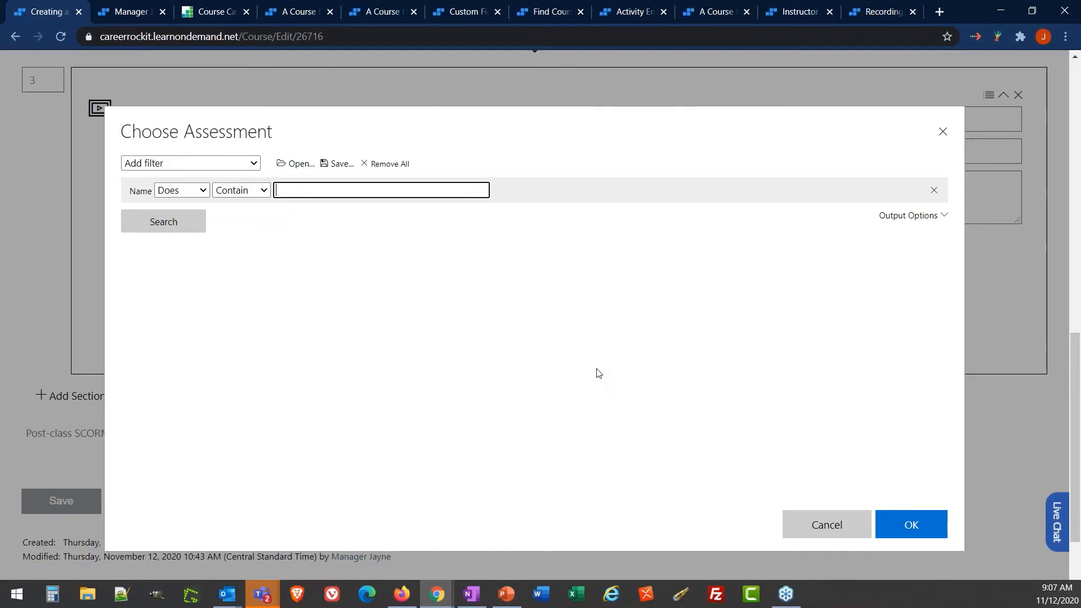
{"action": "left_click", "coordinate": [197, 225]}
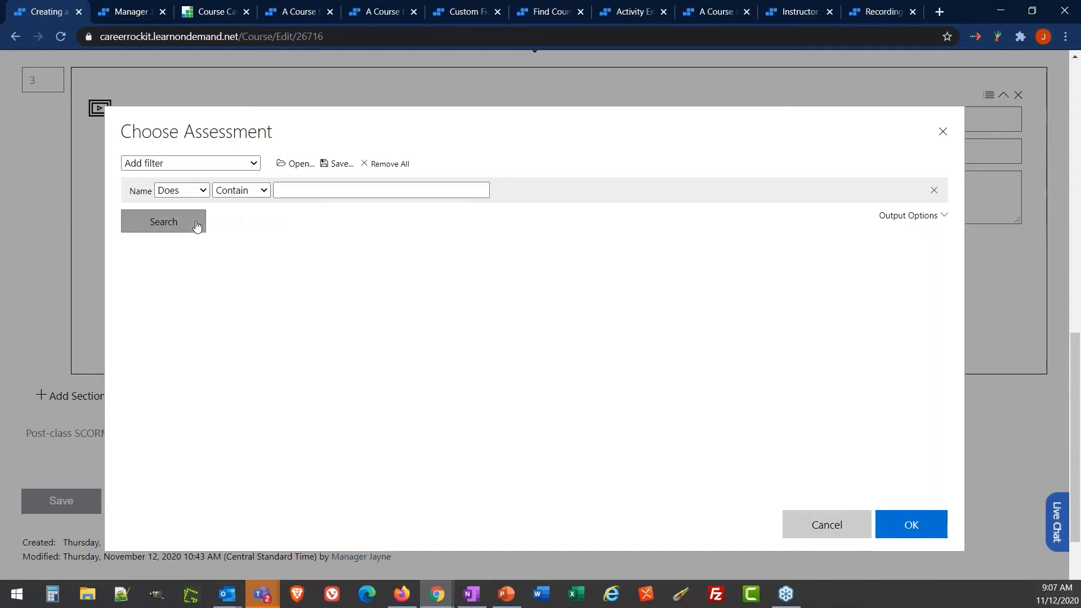
{"action": "left_click", "coordinate": [333, 192]}
{"action": "type", "text": "color"}
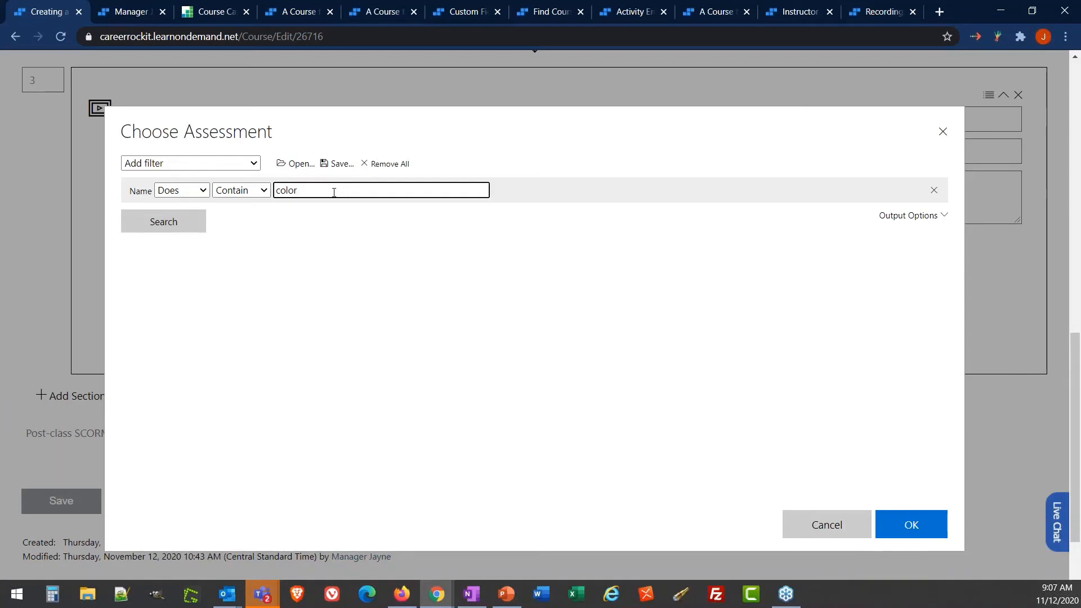
{"action": "key", "text": "Return"}
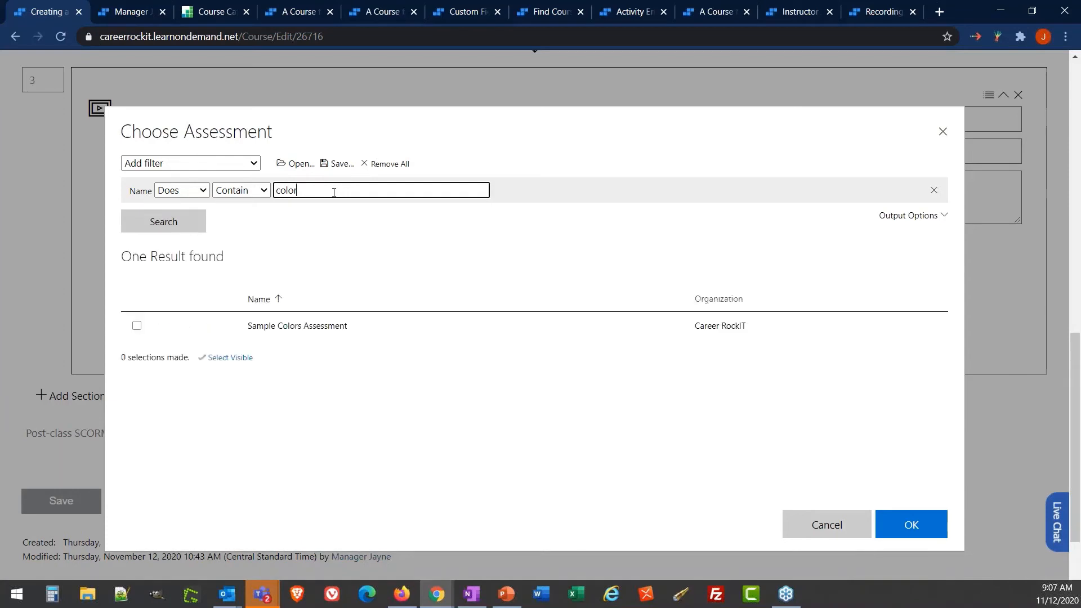
{"action": "left_click", "coordinate": [309, 324]}
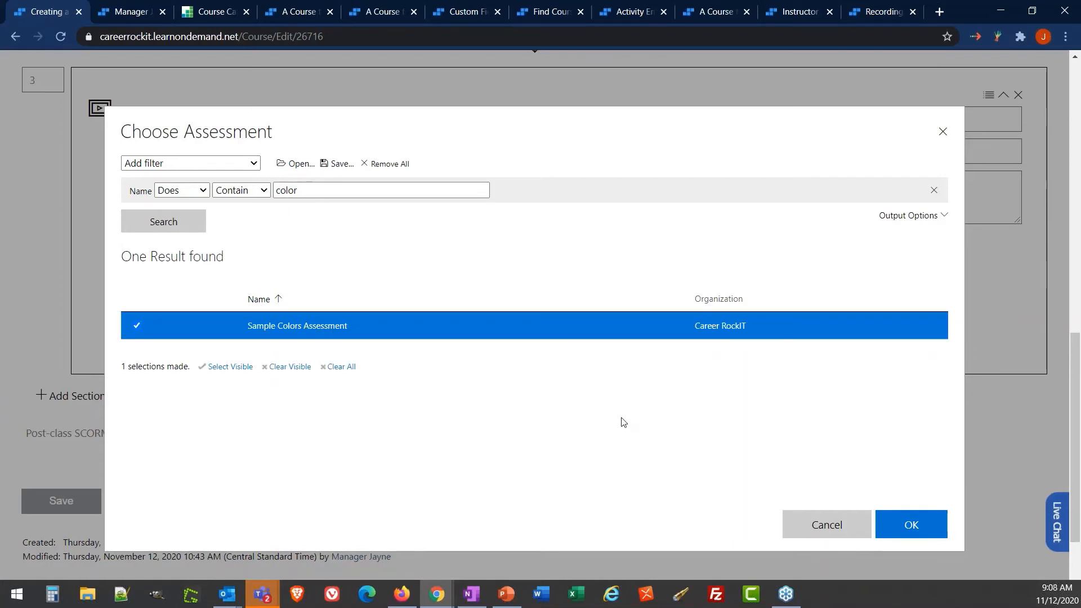
{"action": "left_click", "coordinate": [909, 524]}
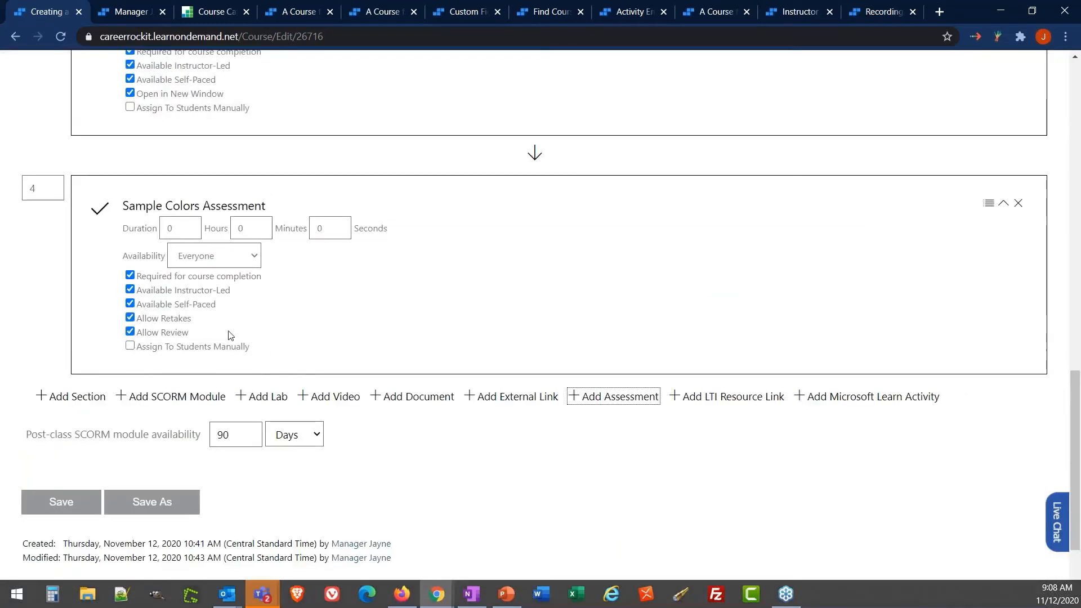
{"action": "left_click_drag", "start_coordinate": [201, 333], "coordinate": [140, 346]}
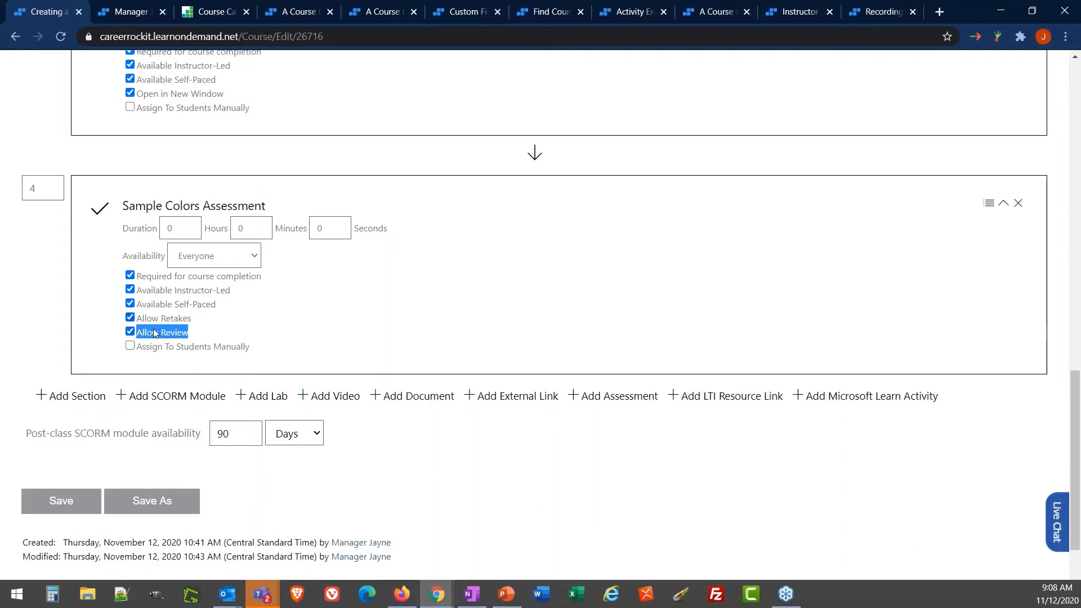
{"action": "left_click", "coordinate": [234, 334]}
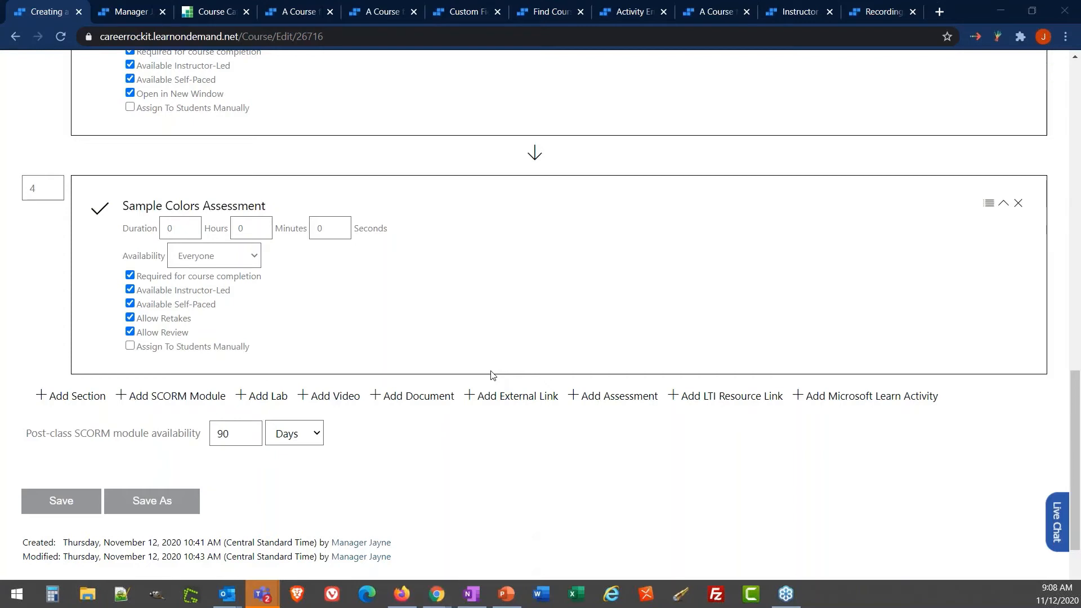
Step: In Firefox, find the Sample Colors Assessment in the student's class enrollment, check its score and open its review
{"action": "key", "text": "alt+Tab"}
{"action": "scroll", "coordinate": [313, 203], "scroll_direction": "up", "scroll_amount": 3}
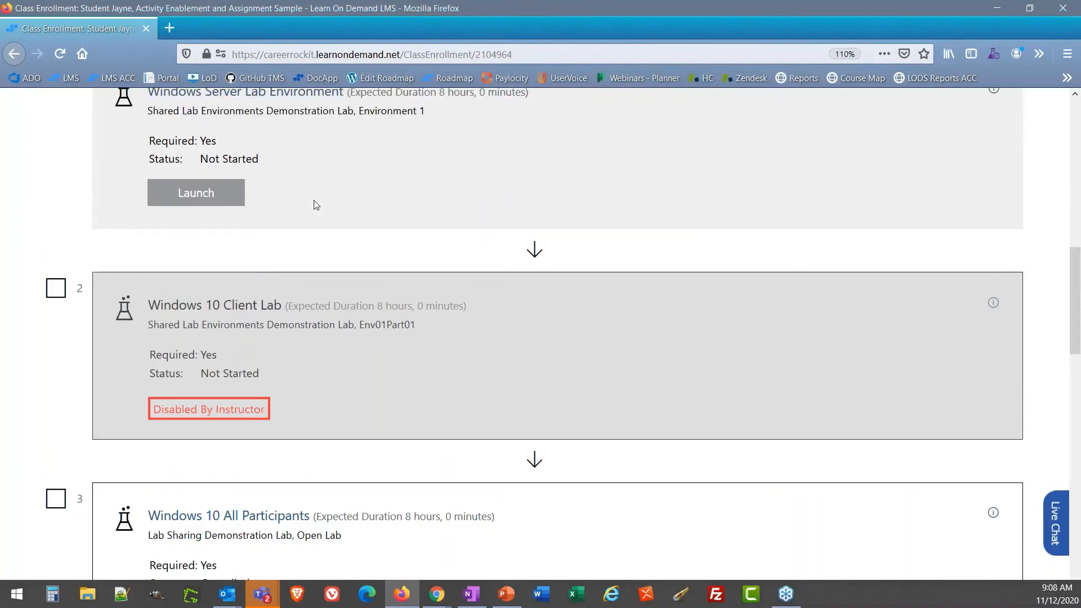
{"action": "scroll", "coordinate": [316, 205], "scroll_direction": "down", "scroll_amount": 8}
{"action": "scroll", "coordinate": [316, 205], "scroll_direction": "down", "scroll_amount": 7}
{"action": "scroll", "coordinate": [313, 208], "scroll_direction": "up", "scroll_amount": 3}
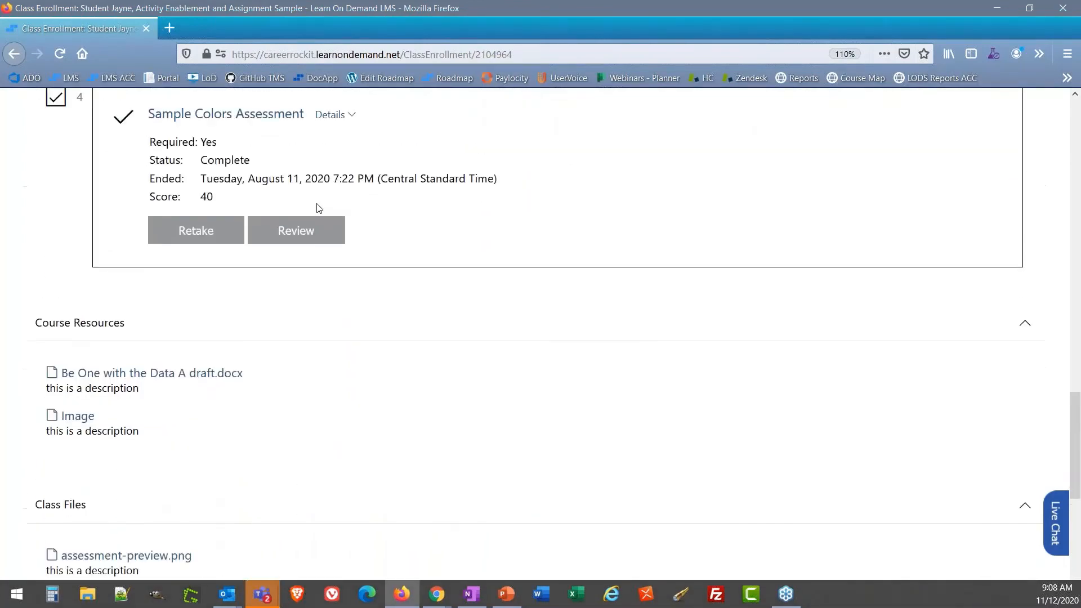
{"action": "scroll", "coordinate": [319, 209], "scroll_direction": "up", "scroll_amount": 2}
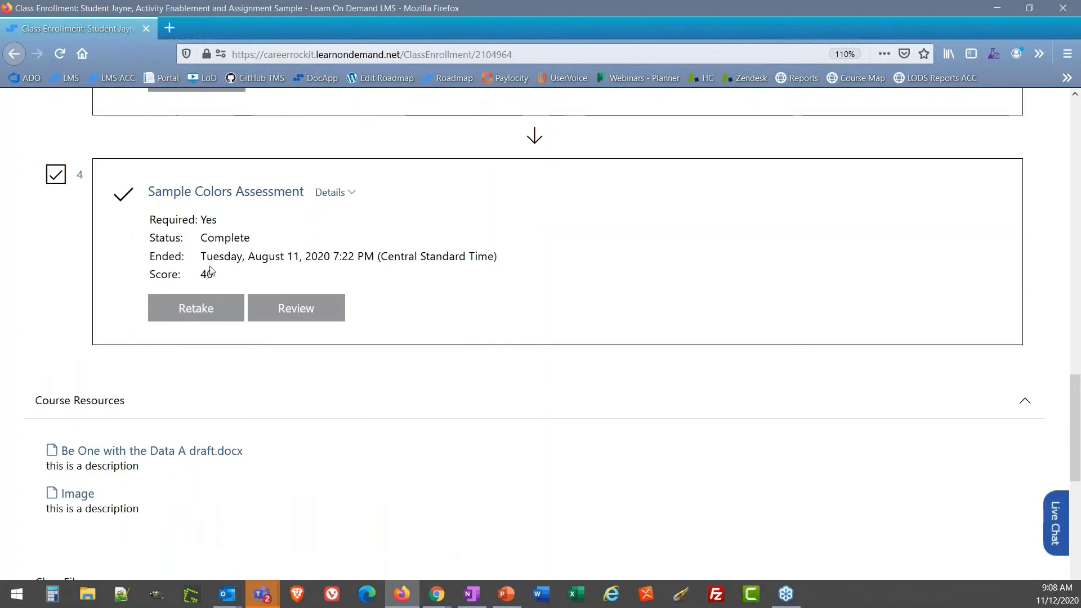
{"action": "left_click_drag", "start_coordinate": [214, 274], "coordinate": [193, 272]}
{"action": "left_click", "coordinate": [104, 315]}
{"action": "left_click", "coordinate": [277, 317]}
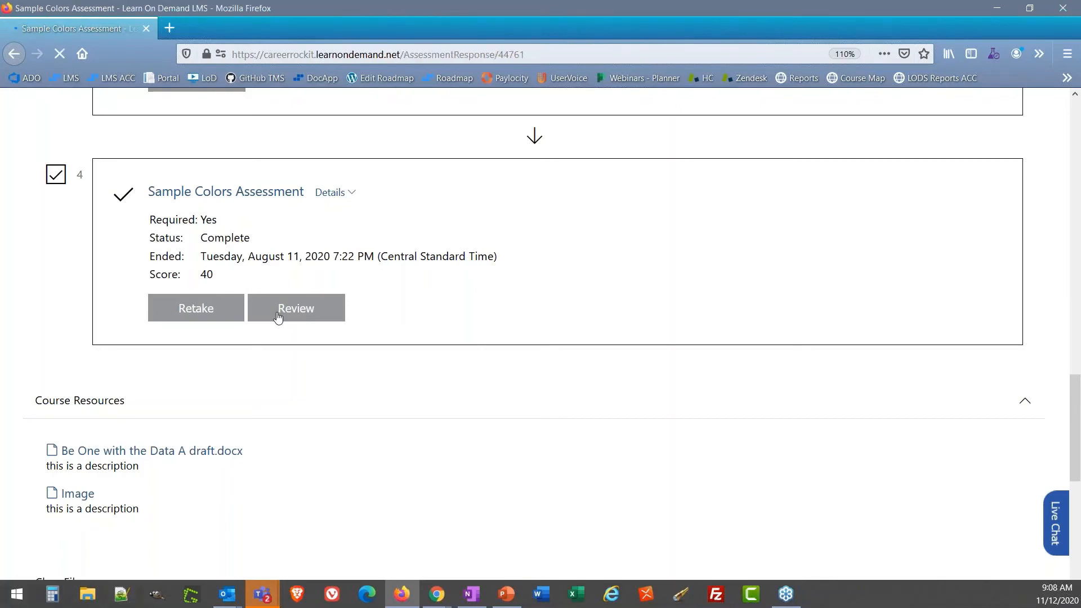
Step: Examine the reviewed assessment's marked answers and the explanation given under the cool colors question
{"action": "scroll", "coordinate": [278, 318], "scroll_direction": "down", "scroll_amount": 3}
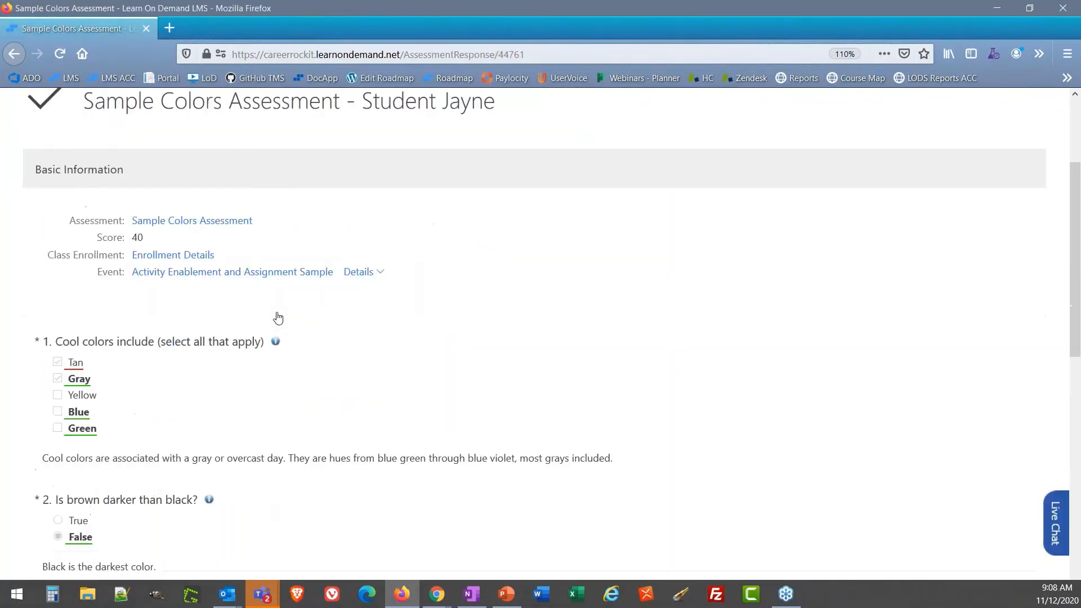
{"action": "scroll", "coordinate": [278, 318], "scroll_direction": "down", "scroll_amount": 3}
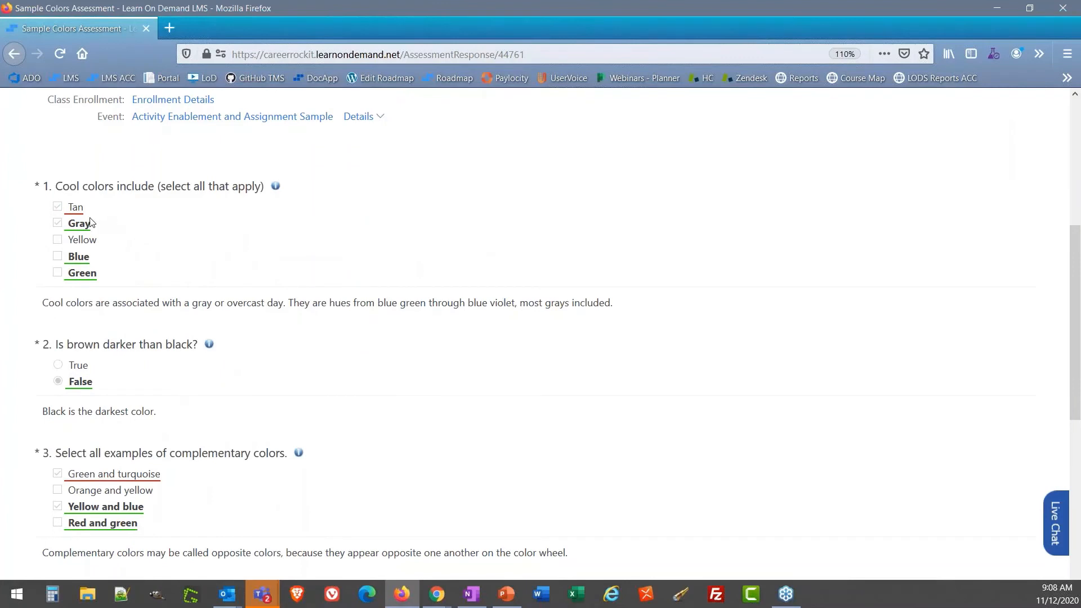
{"action": "left_click", "coordinate": [59, 225]}
{"action": "left_click_drag", "start_coordinate": [96, 239], "coordinate": [70, 227]}
{"action": "left_click", "coordinate": [97, 227]}
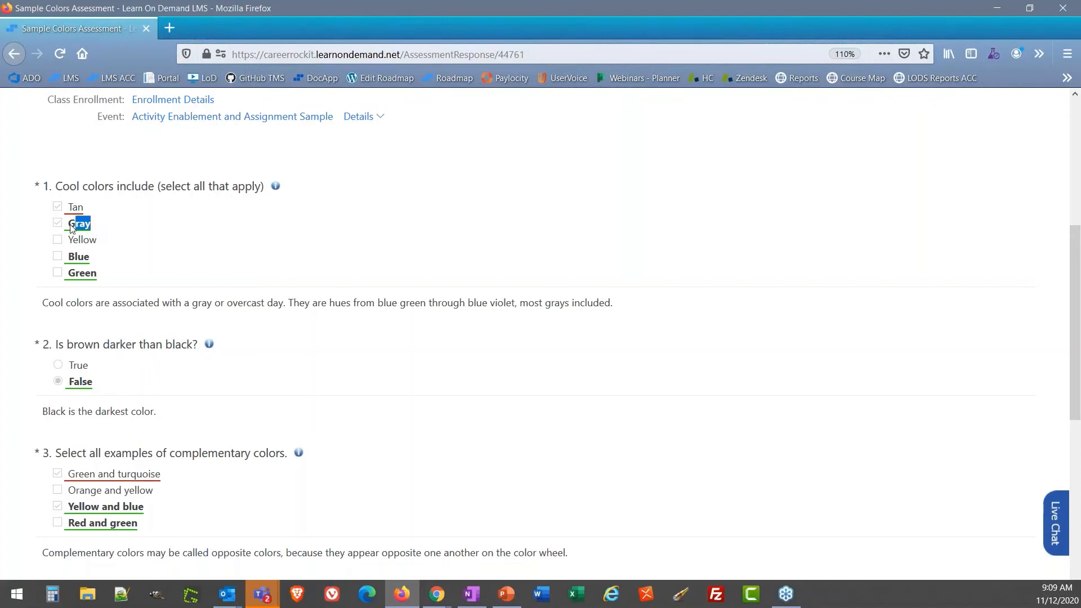
{"action": "left_click", "coordinate": [127, 243]}
{"action": "left_click_drag", "start_coordinate": [40, 305], "coordinate": [647, 302]}
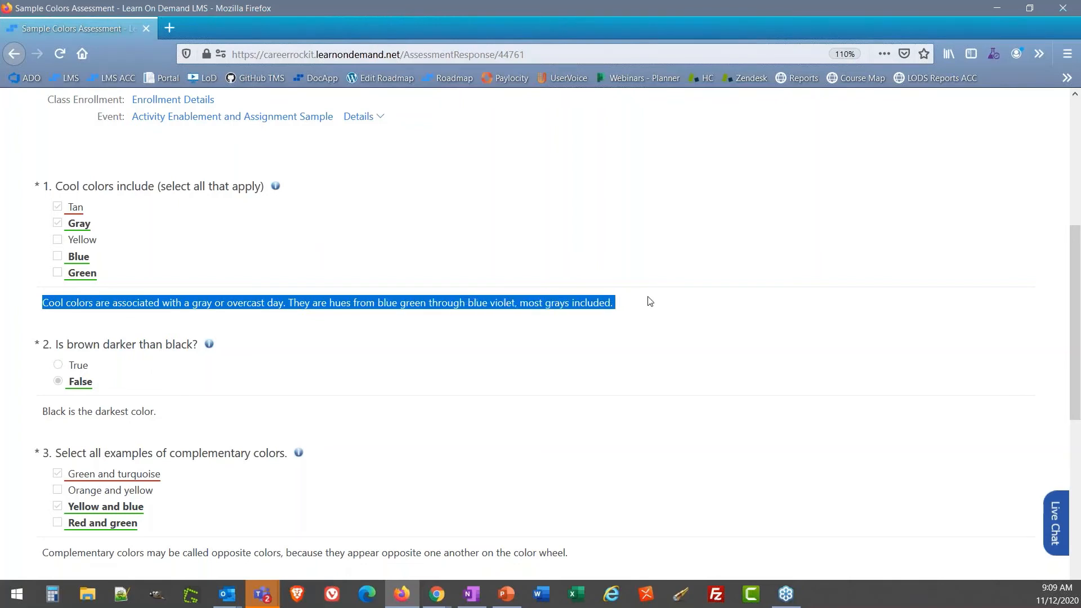
{"action": "left_click", "coordinate": [296, 384]}
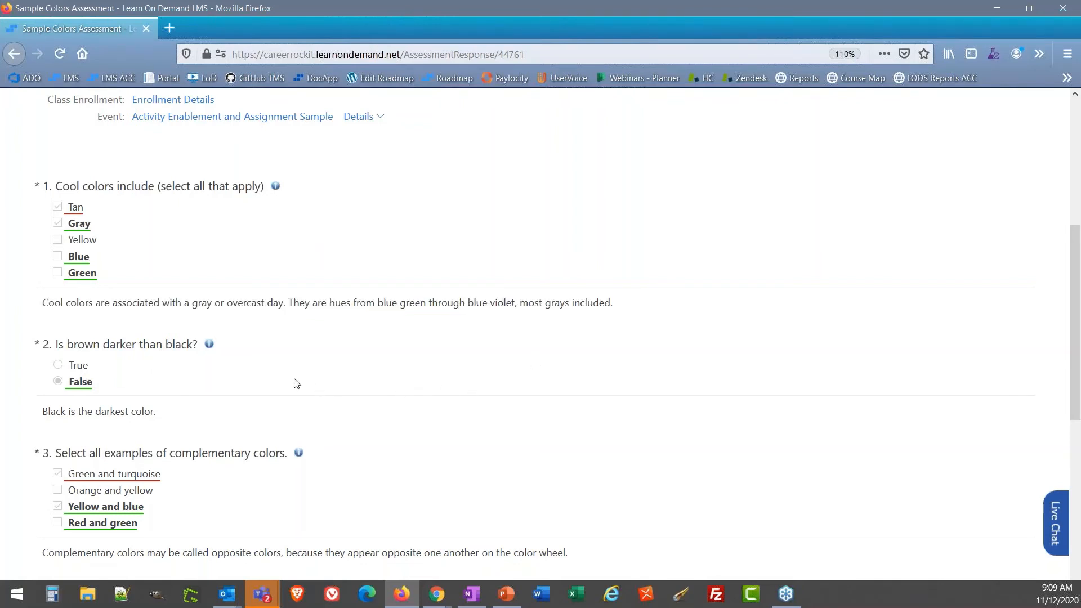
Step: View the cool colors question's linked reference page, close it, and return to the course editor in Chrome
{"action": "left_click", "coordinate": [276, 187]}
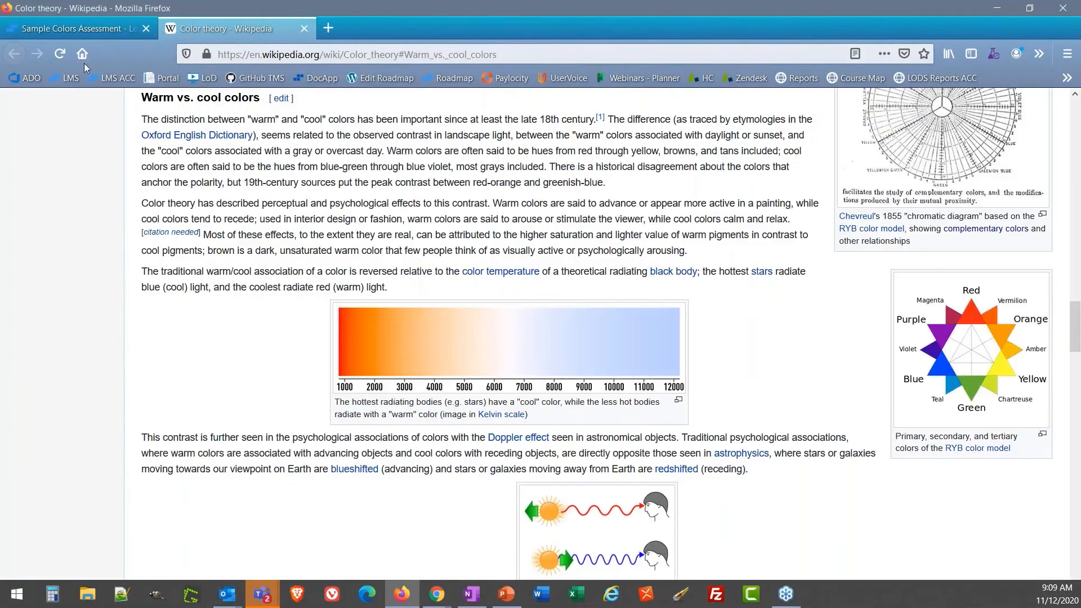
{"action": "left_click", "coordinate": [76, 27]}
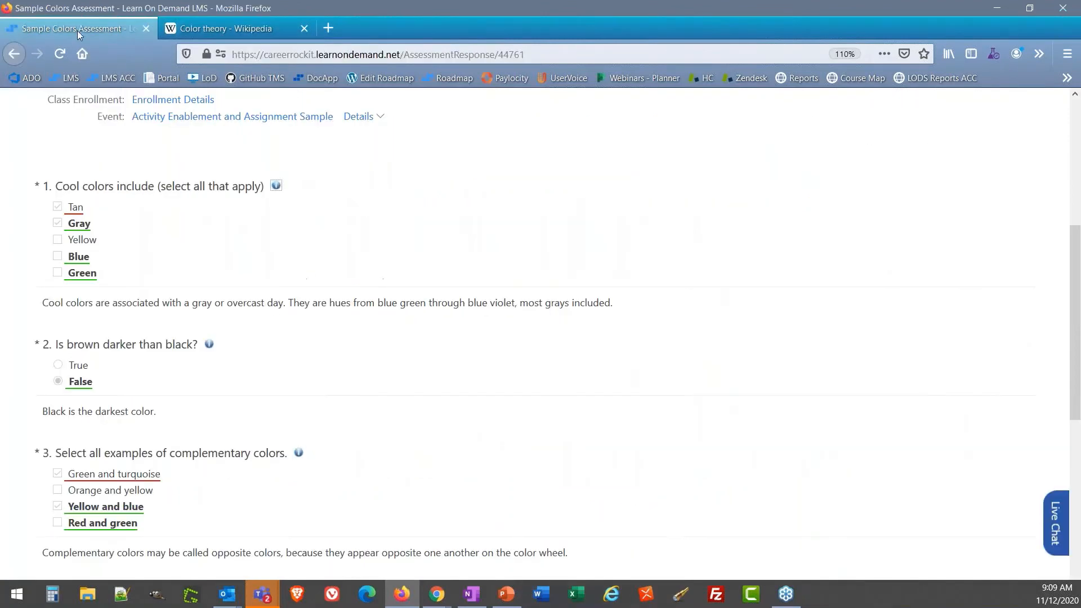
{"action": "left_click", "coordinate": [305, 28]}
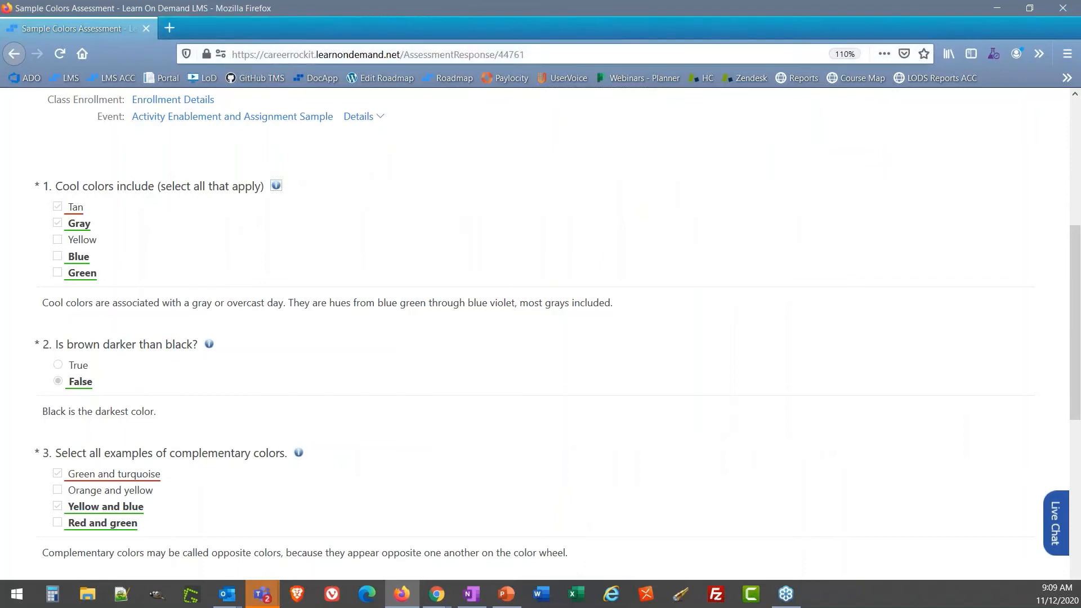
{"action": "left_click", "coordinate": [997, 8]}
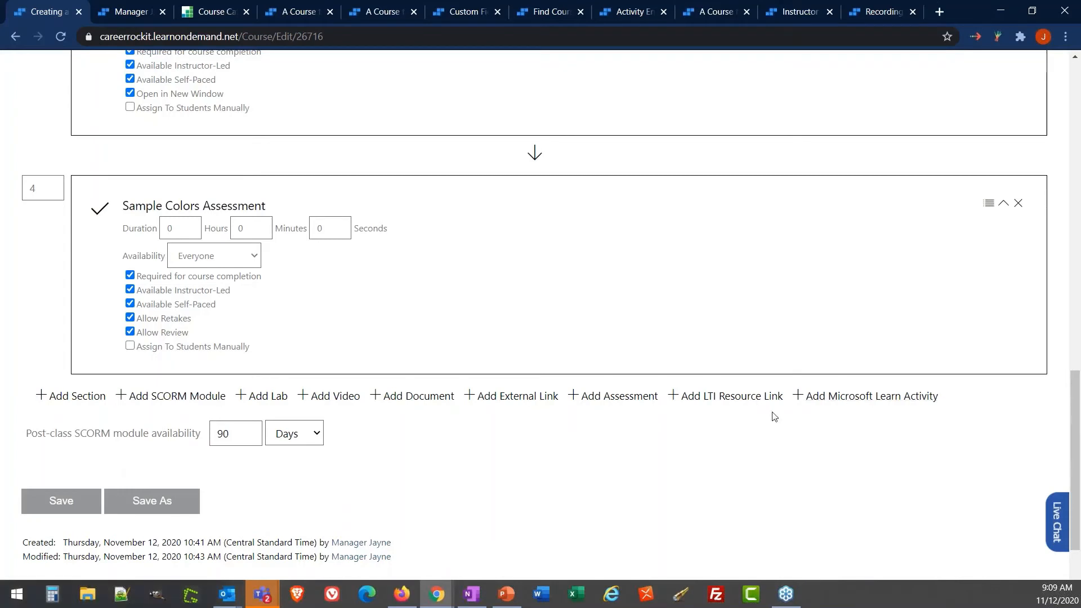
Step: Search the available LTI resource links and add "LTI activity sample" to the course
{"action": "left_click", "coordinate": [742, 403]}
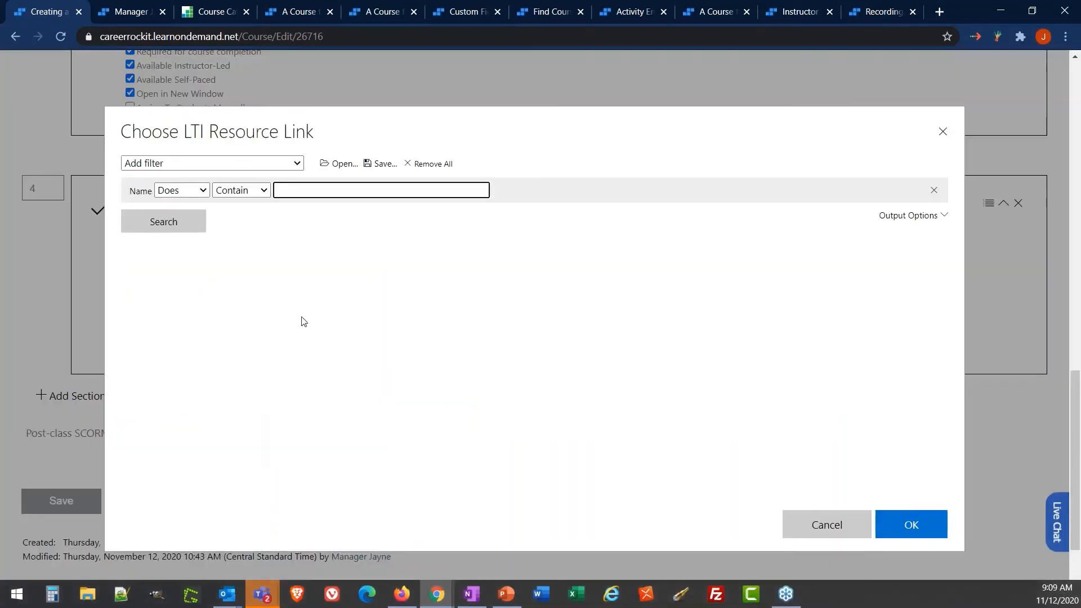
{"action": "left_click", "coordinate": [192, 227]}
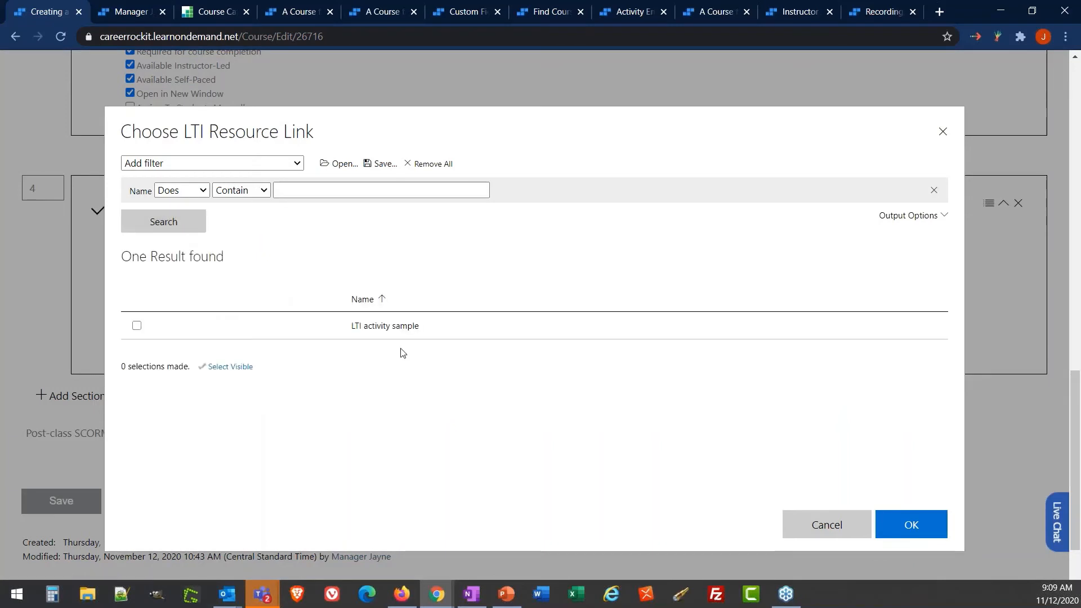
{"action": "left_click", "coordinate": [387, 333]}
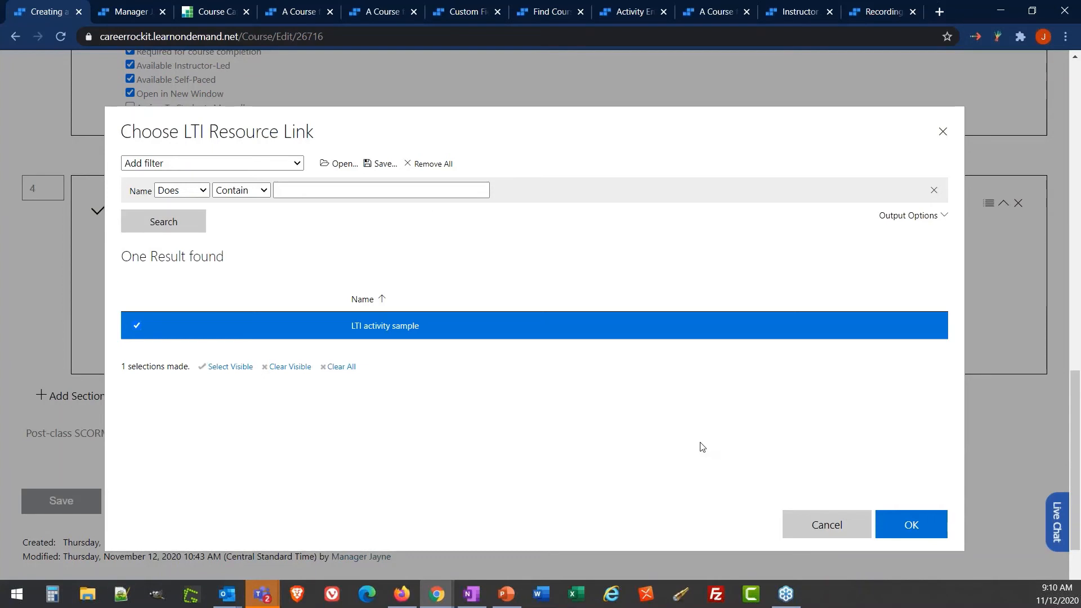
{"action": "left_click", "coordinate": [912, 527]}
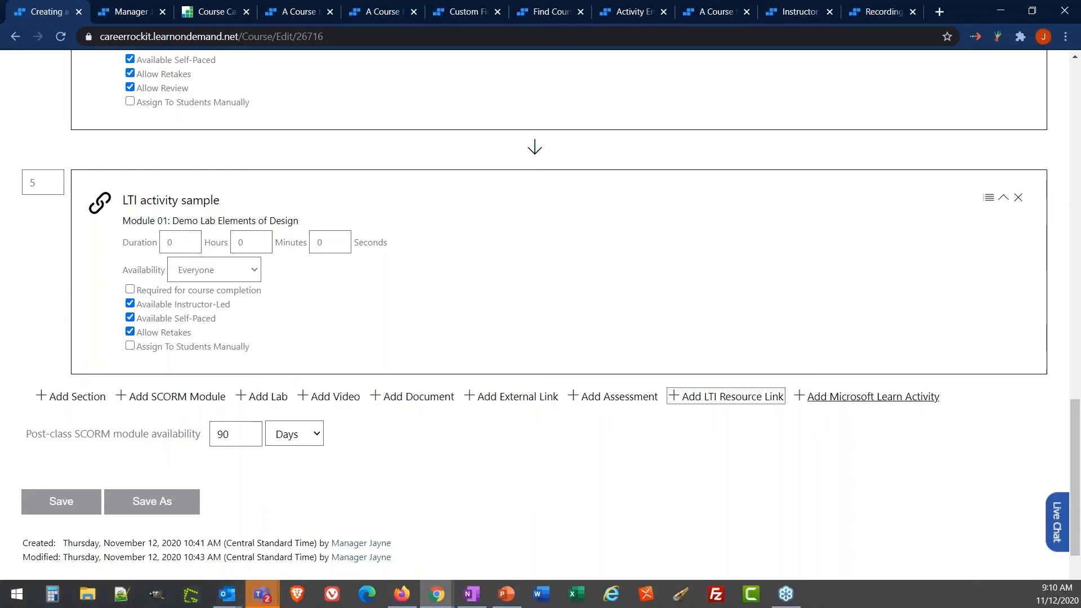
Step: Search the Microsoft Learn content and add "Accelerate deployment and improve adoption of Microsoft 365 with FastTrack" to the course
{"action": "left_click", "coordinate": [872, 397]}
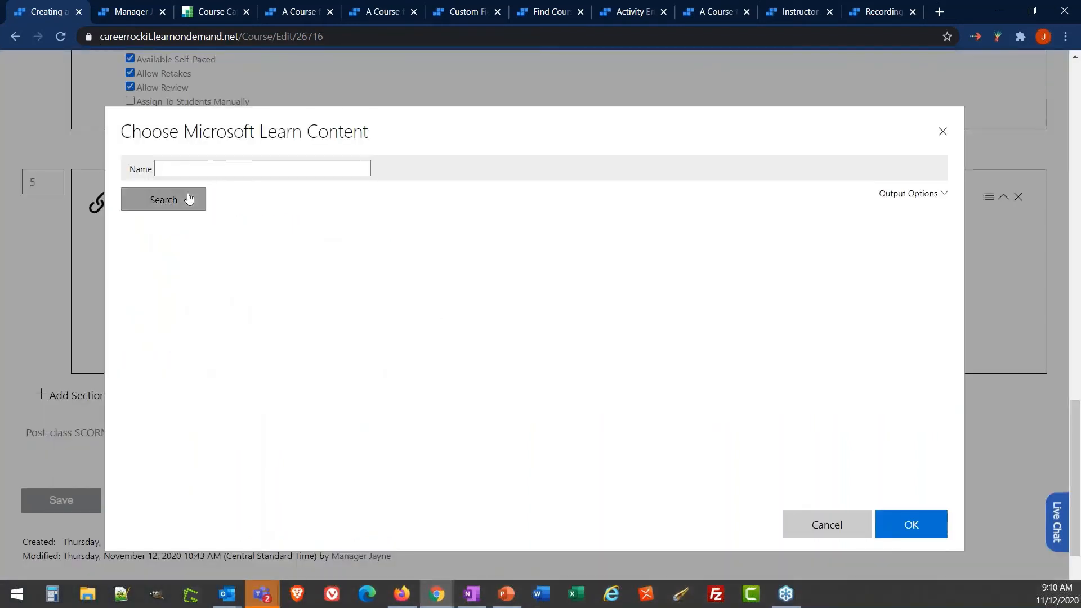
{"action": "left_click", "coordinate": [188, 199]}
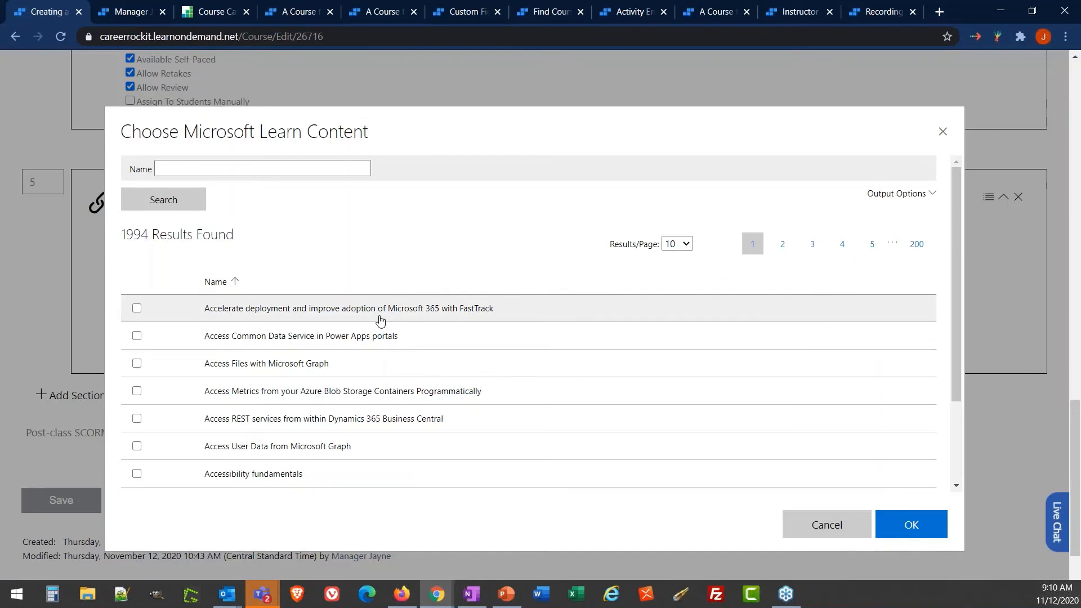
{"action": "left_click", "coordinate": [380, 319]}
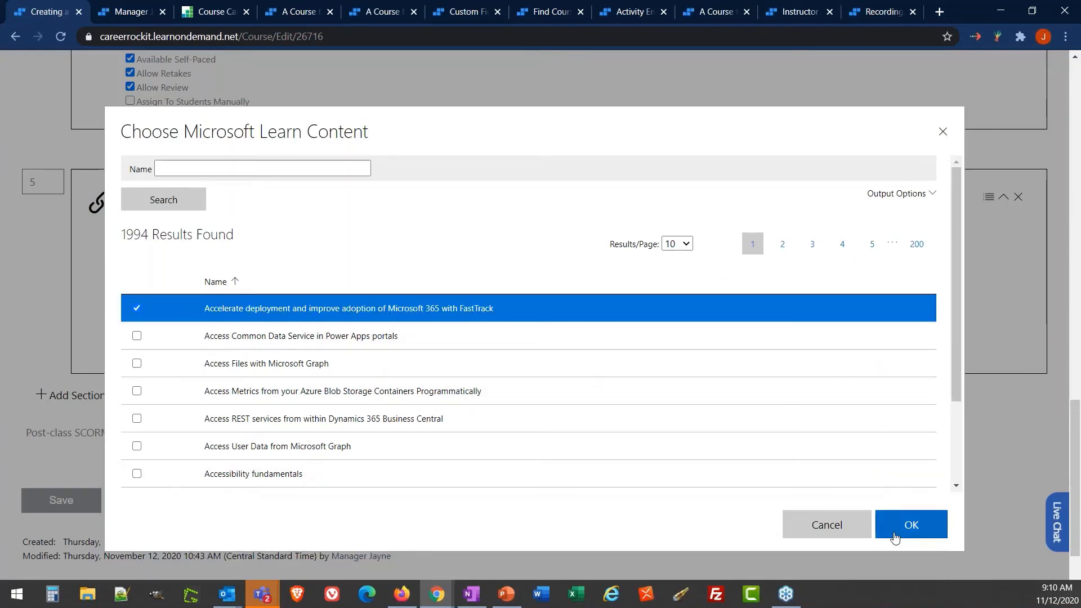
{"action": "left_click", "coordinate": [896, 537]}
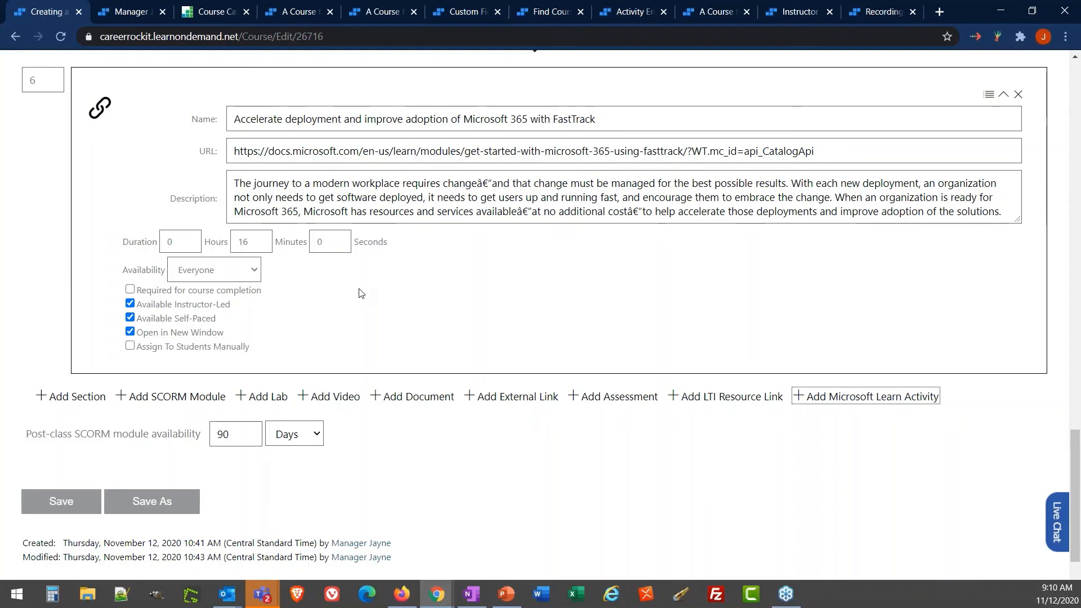
{"action": "left_click", "coordinate": [457, 434]}
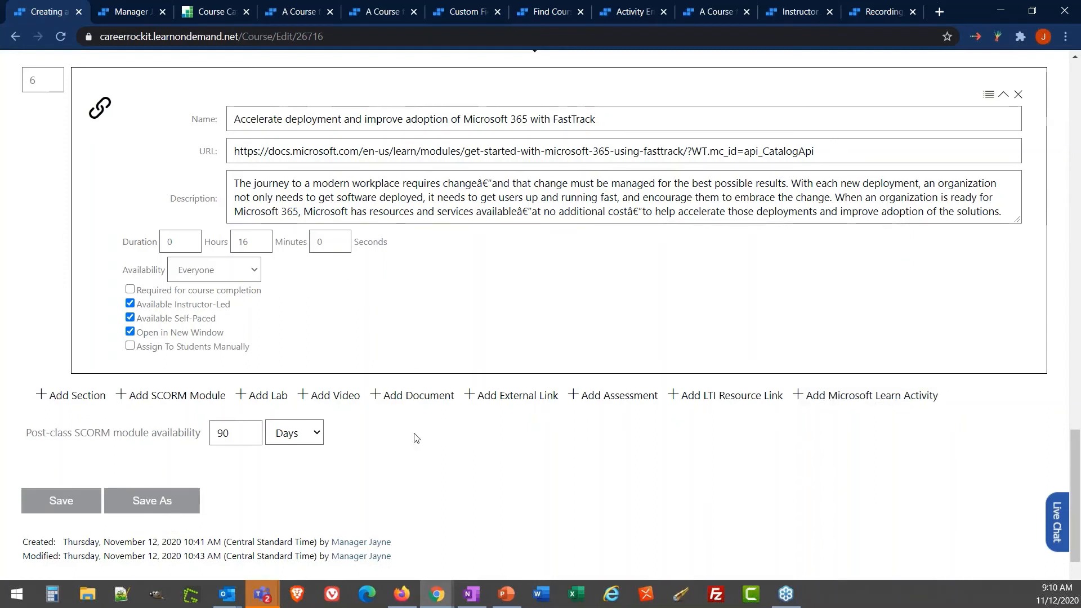
{"action": "scroll", "coordinate": [349, 458], "scroll_direction": "up", "scroll_amount": 1}
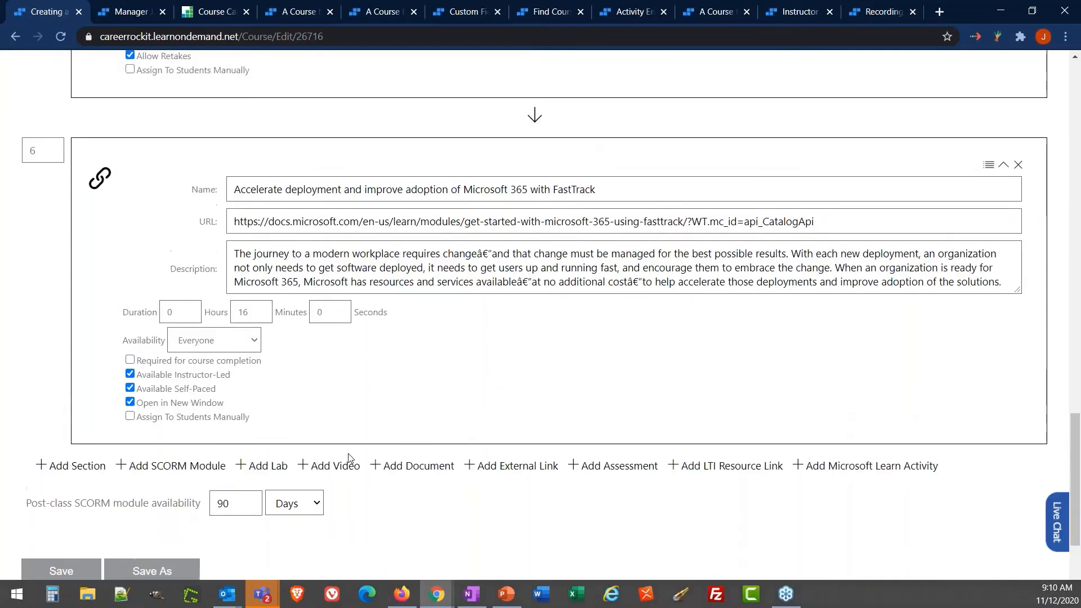
{"action": "scroll", "coordinate": [121, 494], "scroll_direction": "down", "scroll_amount": 1}
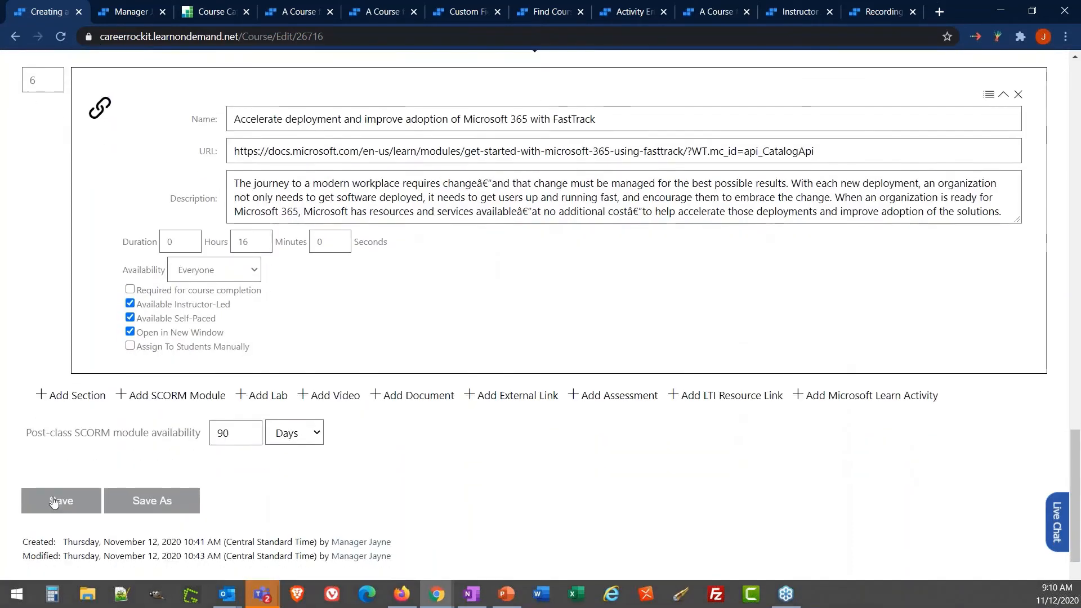
Step: Add a new section named "Additional Resources" at the end of the course activities
{"action": "left_click", "coordinate": [77, 396]}
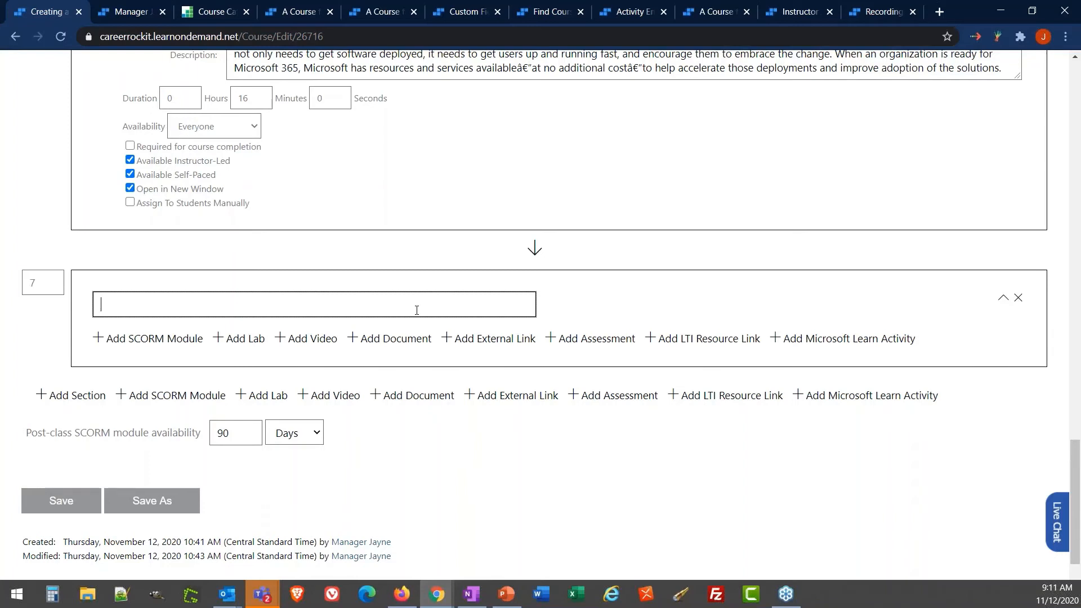
{"action": "type", "text": "Additional Resources"}
{"action": "left_click", "coordinate": [672, 298]}
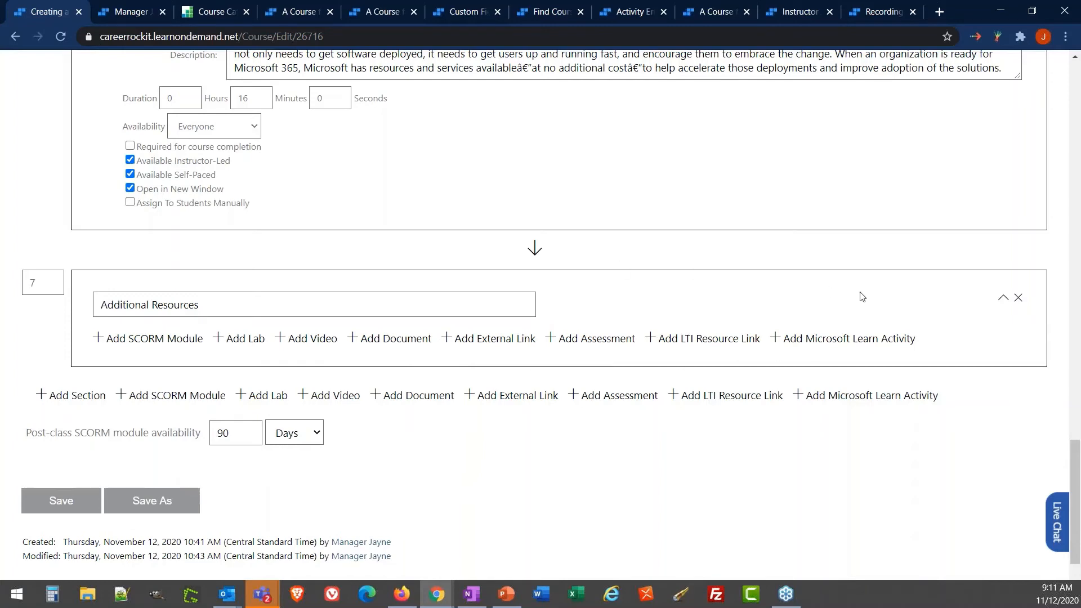
Step: Move the Microsoft 365 with FastTrack activity into the Additional Resources section
{"action": "scroll", "coordinate": [861, 297], "scroll_direction": "up", "scroll_amount": 1}
{"action": "scroll", "coordinate": [862, 297], "scroll_direction": "up", "scroll_amount": 2}
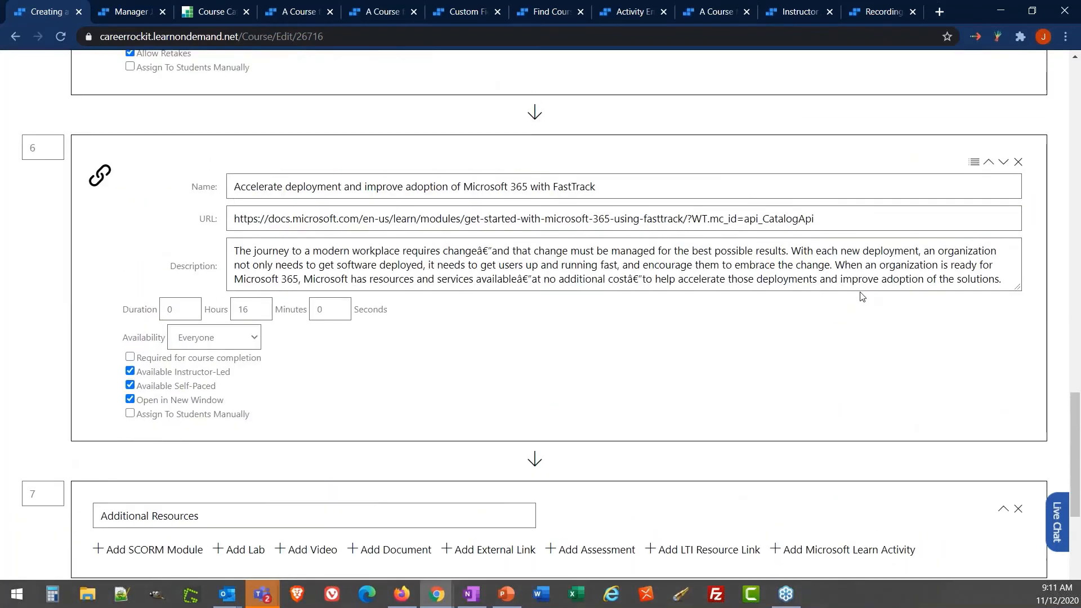
{"action": "left_click", "coordinate": [975, 162]}
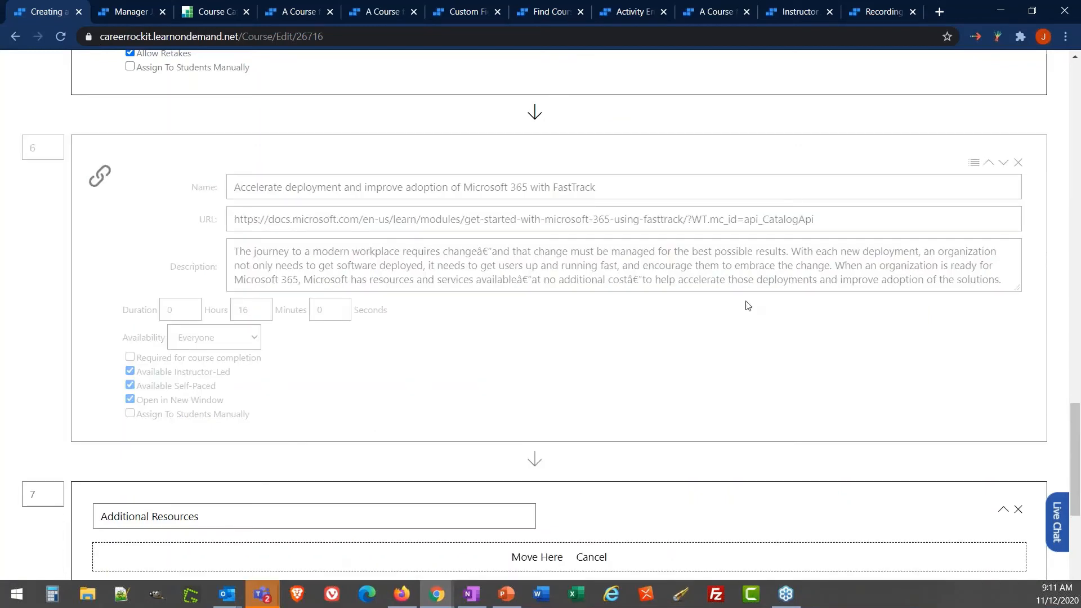
{"action": "scroll", "coordinate": [748, 306], "scroll_direction": "down", "scroll_amount": 4}
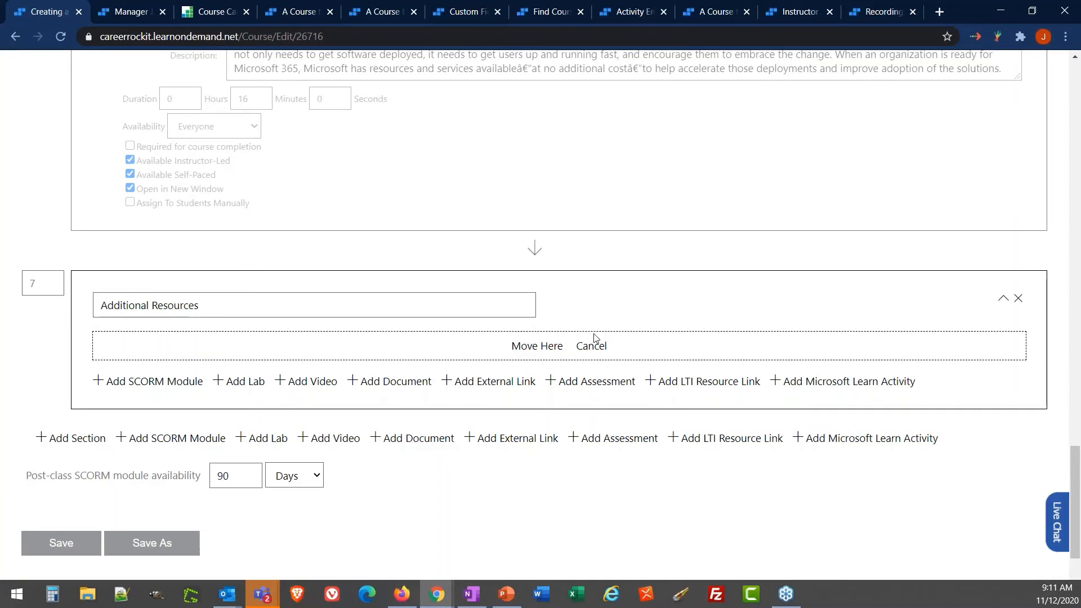
{"action": "scroll", "coordinate": [595, 338], "scroll_direction": "up", "scroll_amount": 15}
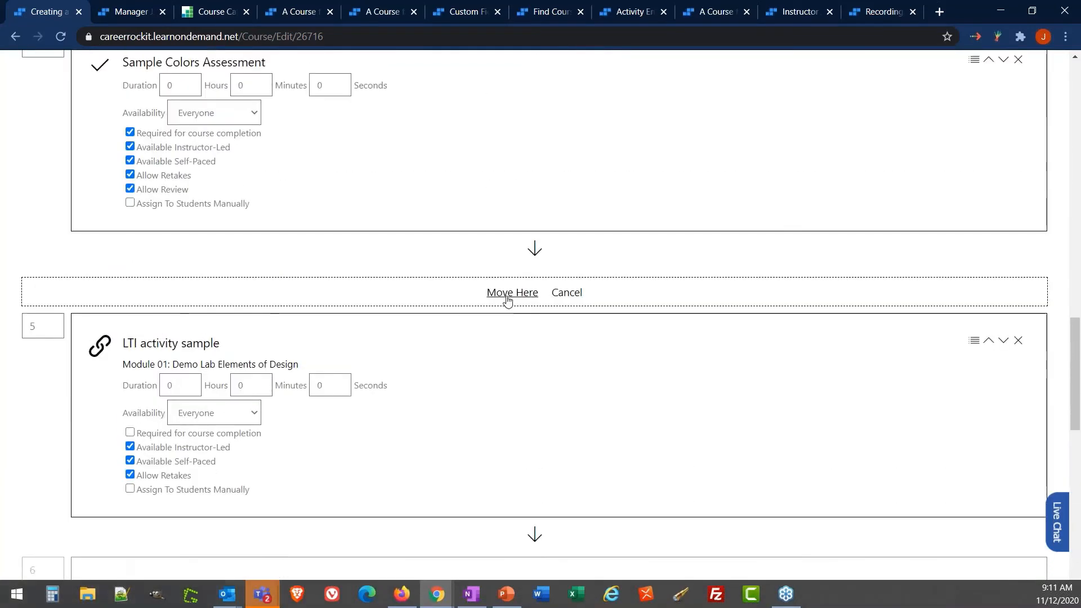
{"action": "scroll", "coordinate": [523, 225], "scroll_direction": "up", "scroll_amount": 5}
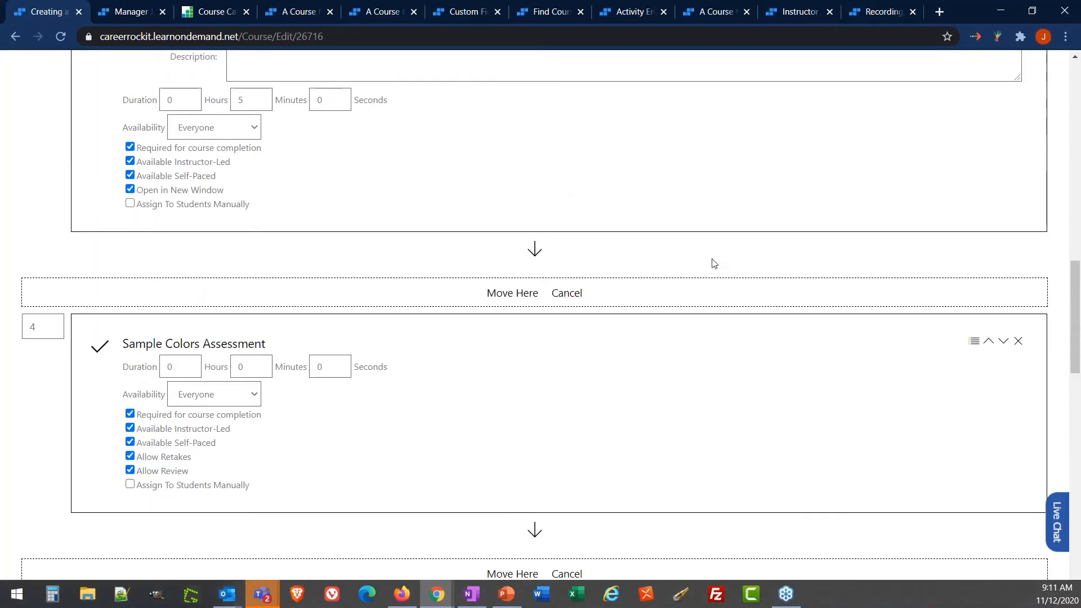
{"action": "scroll", "coordinate": [715, 265], "scroll_direction": "down", "scroll_amount": 5}
{"action": "scroll", "coordinate": [717, 265], "scroll_direction": "down", "scroll_amount": 10}
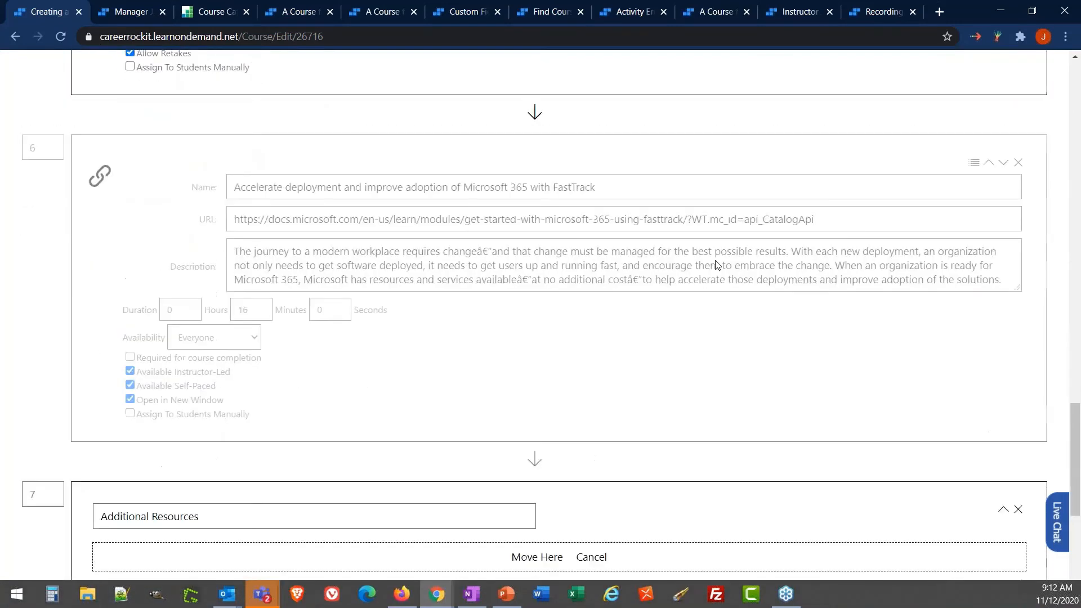
{"action": "left_click", "coordinate": [536, 276]}
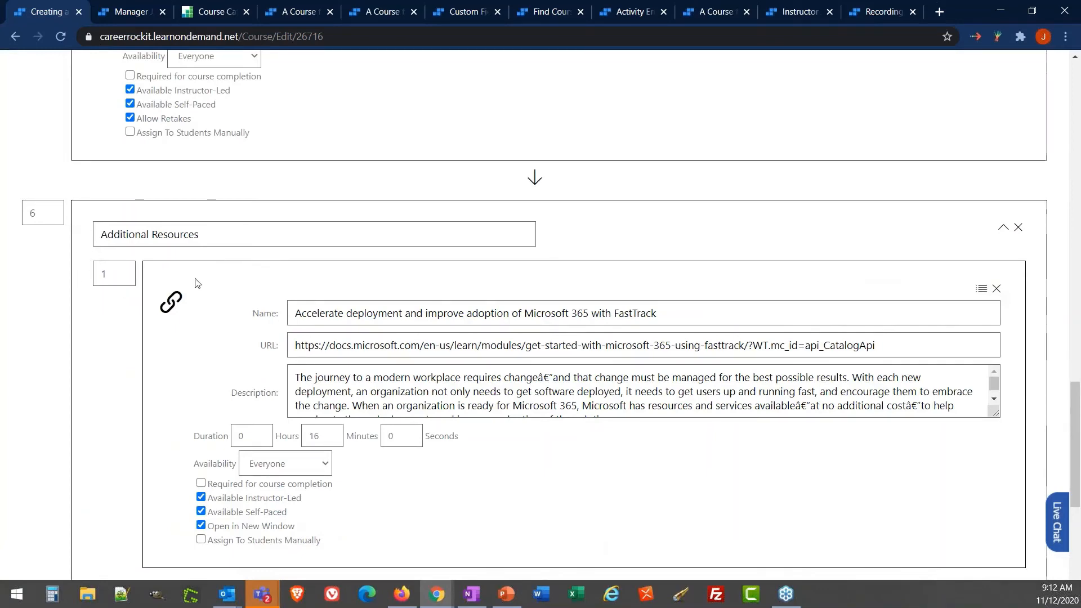
Step: Move the LTI activity sample one place up above the Sample Colors Assessment and swap the two back
{"action": "scroll", "coordinate": [295, 284], "scroll_direction": "up", "scroll_amount": 1}
{"action": "scroll", "coordinate": [295, 284], "scroll_direction": "up", "scroll_amount": 2}
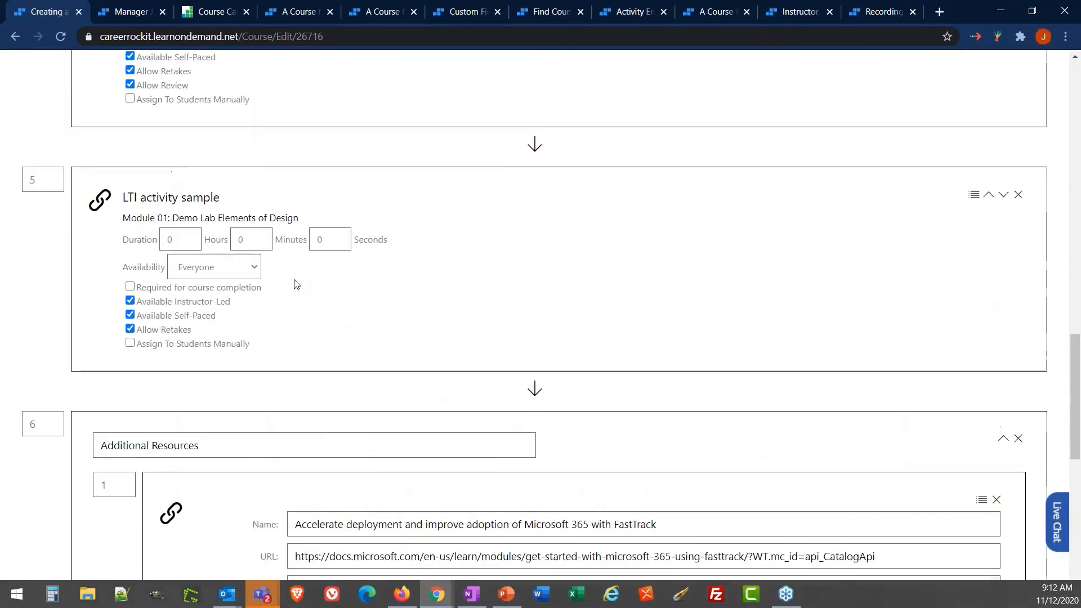
{"action": "scroll", "coordinate": [295, 284], "scroll_direction": "up", "scroll_amount": 1}
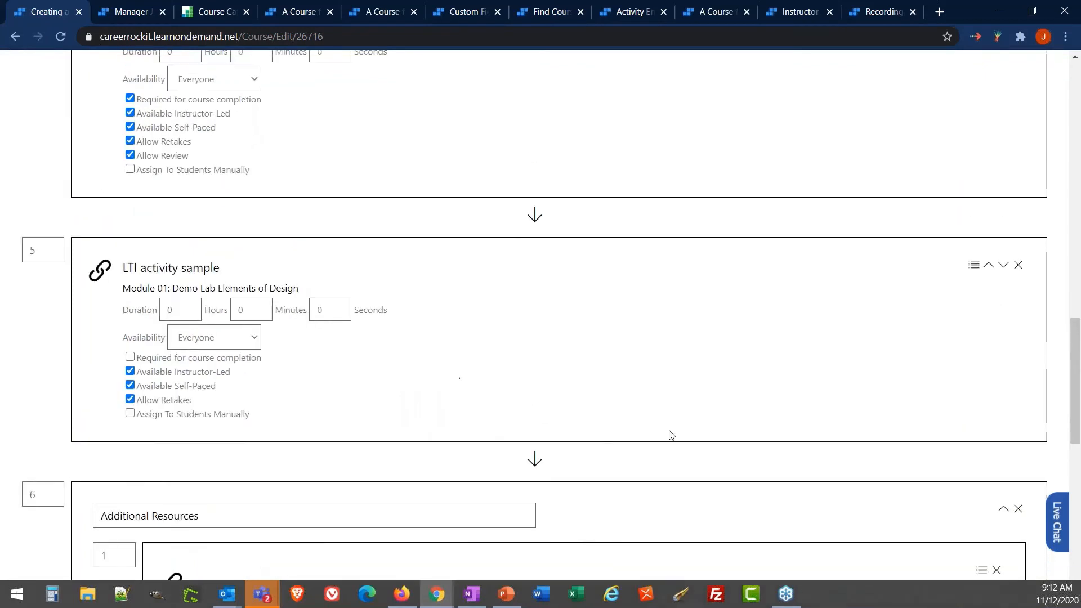
{"action": "left_click", "coordinate": [990, 267]}
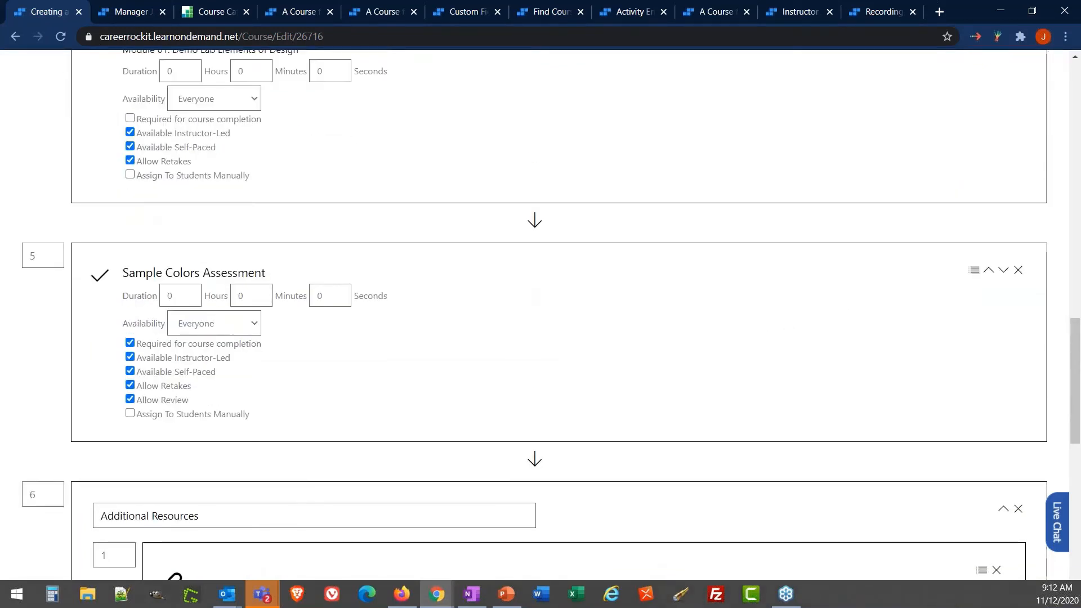
{"action": "left_click", "coordinate": [989, 270]}
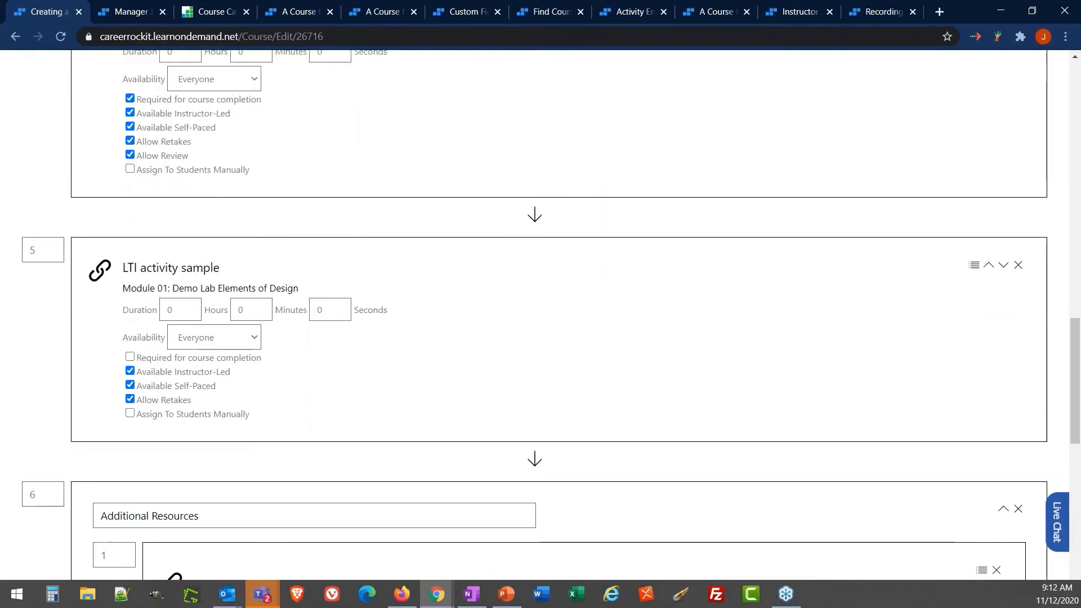
Step: Set the LTI activity sample's position number to 2 and check its place in the activity order
{"action": "double_click", "coordinate": [39, 257]}
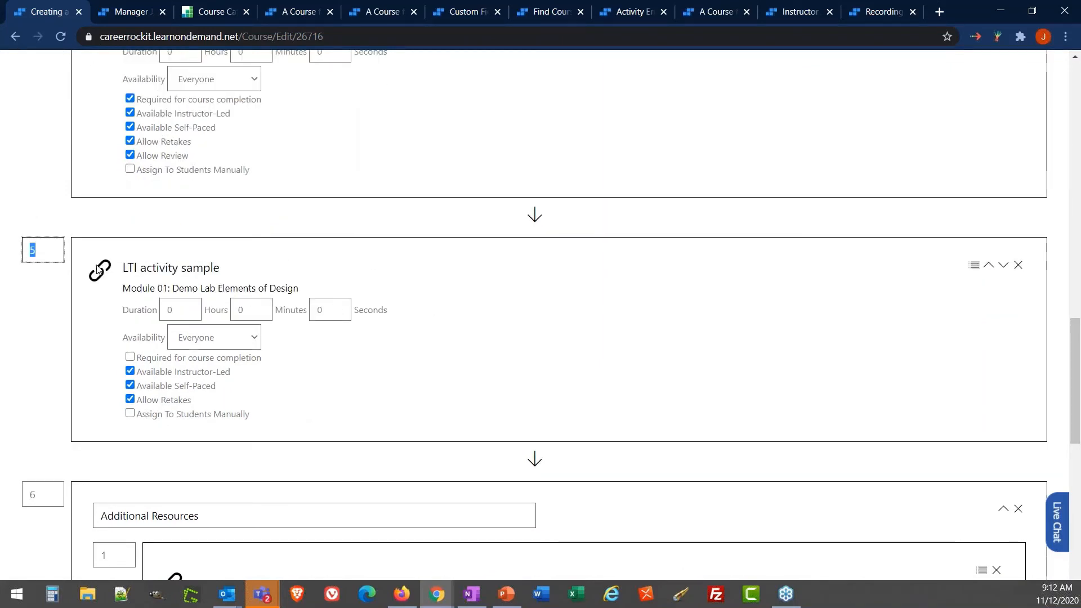
{"action": "type", "text": "2"}
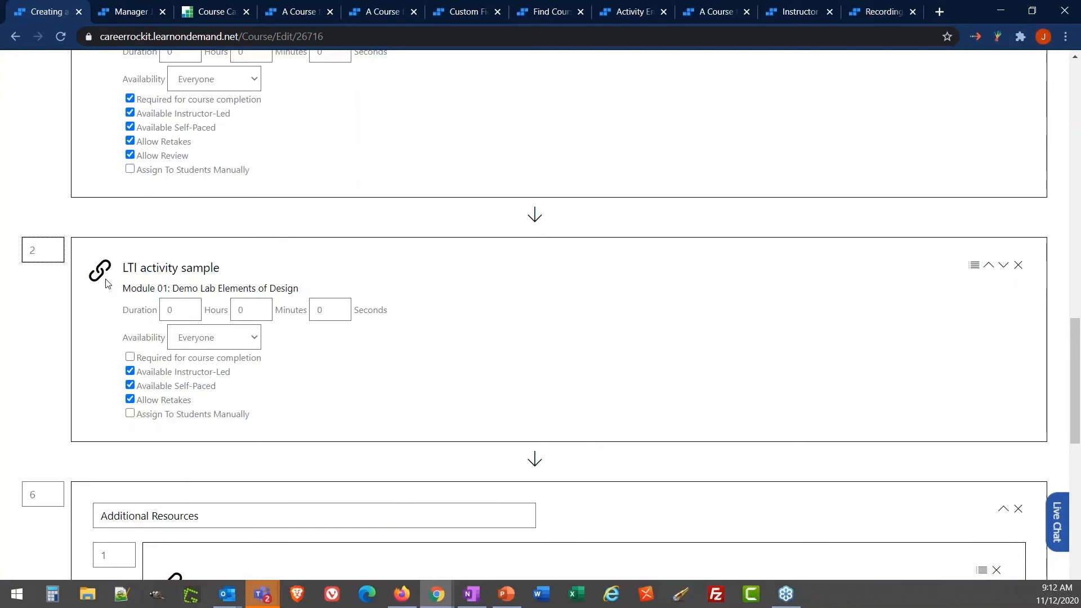
{"action": "left_click", "coordinate": [105, 280]}
{"action": "scroll", "coordinate": [110, 281], "scroll_direction": "up", "scroll_amount": 6}
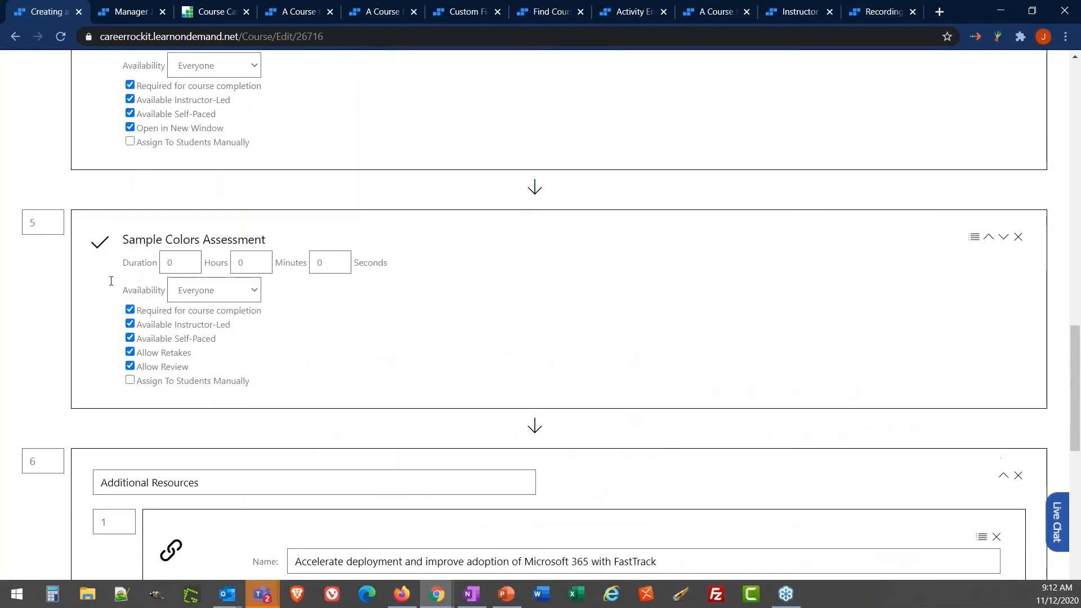
{"action": "scroll", "coordinate": [541, 315], "scroll_direction": "up", "scroll_amount": 8}
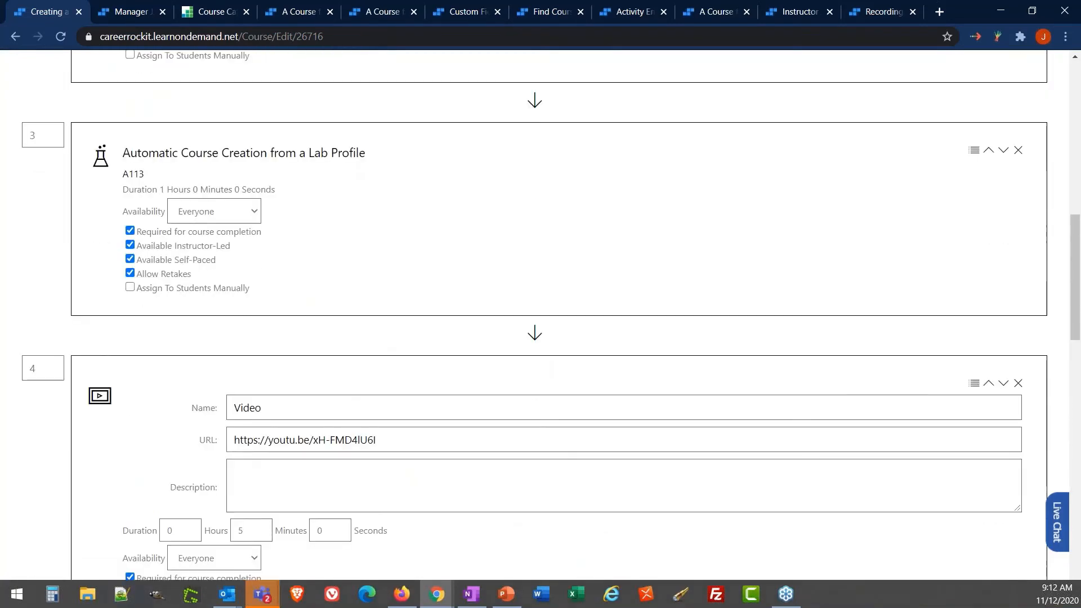
{"action": "scroll", "coordinate": [105, 304], "scroll_direction": "up", "scroll_amount": 3}
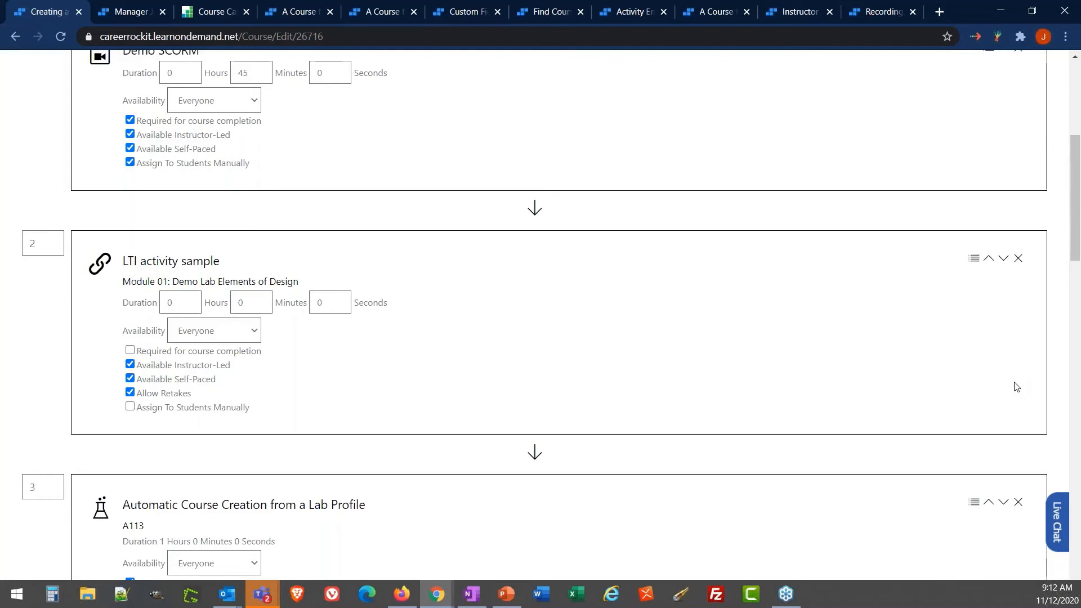
Step: Save the edited course with its added and reordered activities
{"action": "left_click", "coordinate": [472, 595]}
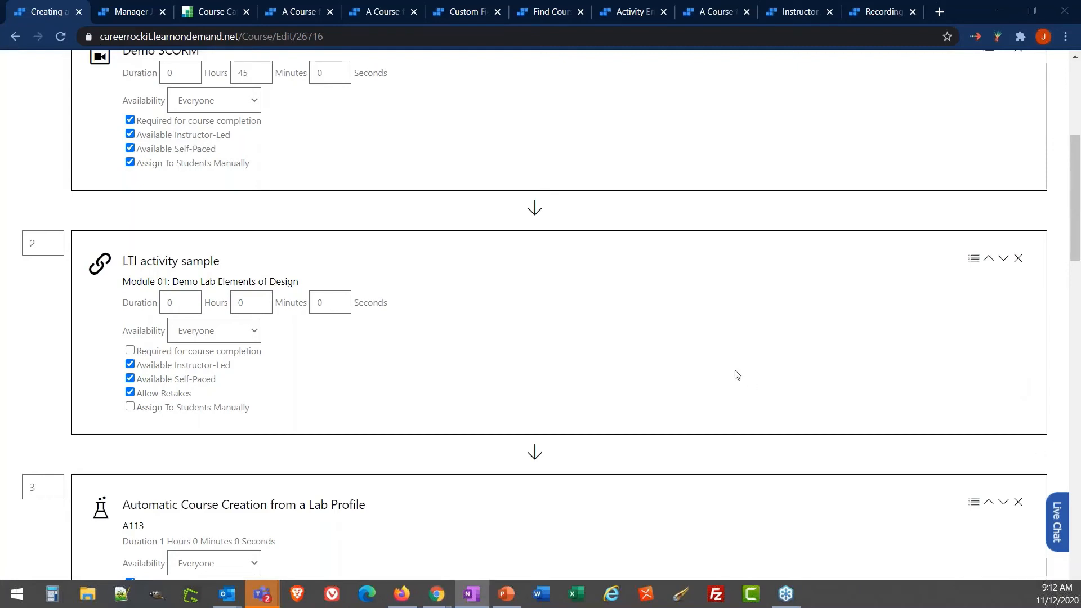
{"action": "scroll", "coordinate": [33, 431], "scroll_direction": "down", "scroll_amount": 10}
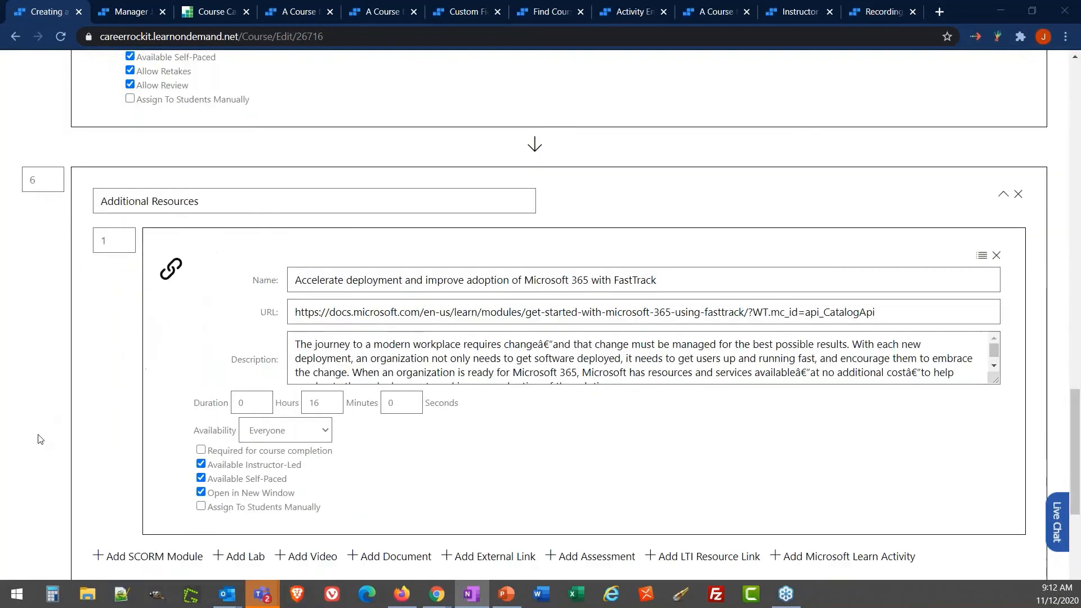
{"action": "scroll", "coordinate": [34, 434], "scroll_direction": "down", "scroll_amount": 6}
{"action": "left_click", "coordinate": [46, 374]}
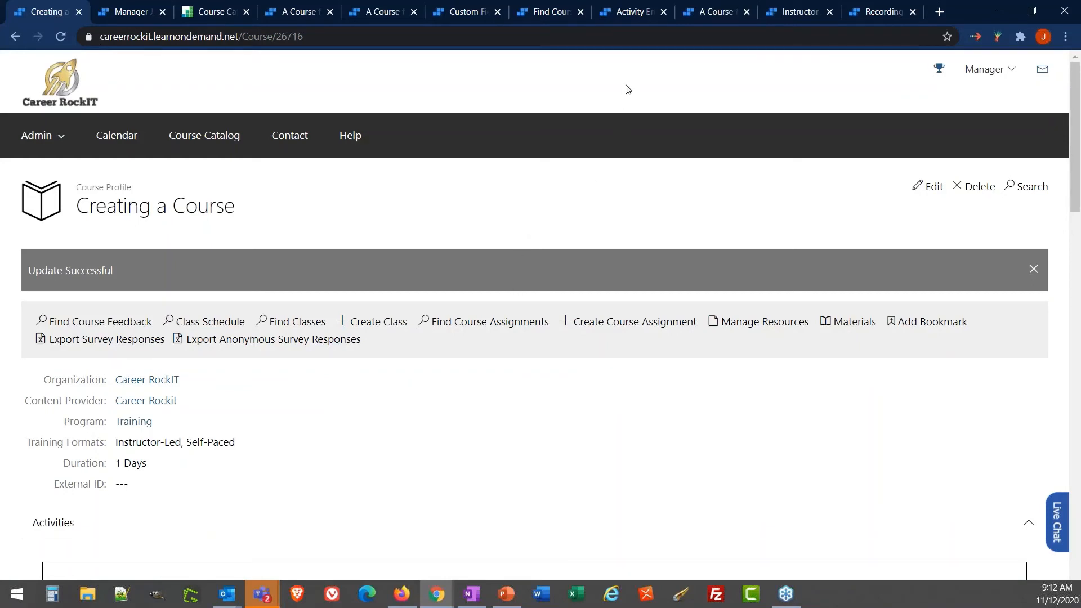
Step: Switch to the edit page of "A Course for a class" and examine the notice and fields of this delivered course
{"action": "left_click", "coordinate": [698, 17]}
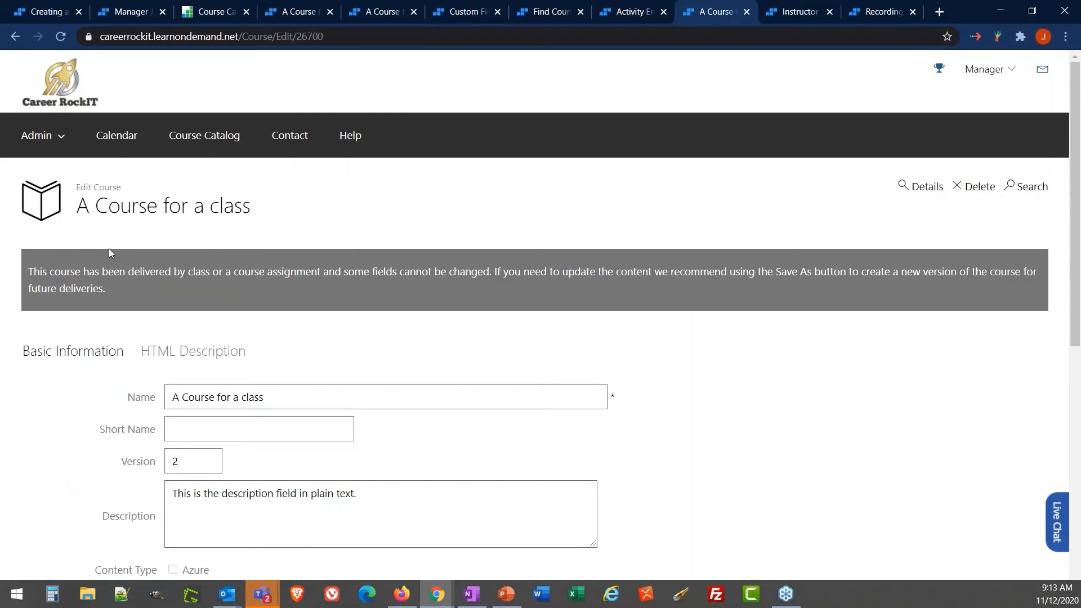
{"action": "scroll", "coordinate": [109, 248], "scroll_direction": "down", "scroll_amount": 2}
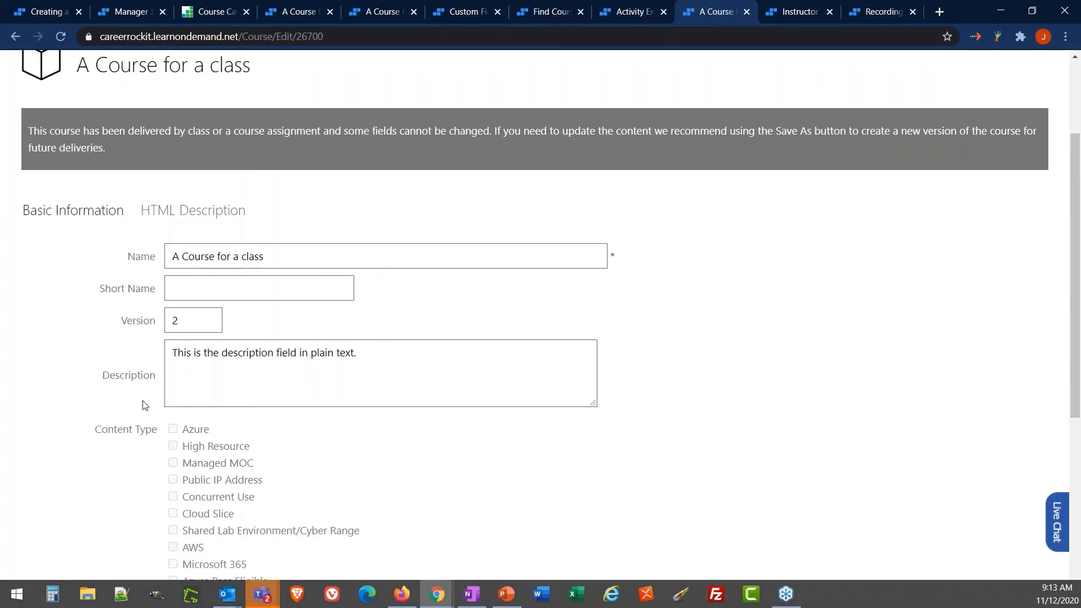
{"action": "scroll", "coordinate": [106, 407], "scroll_direction": "down", "scroll_amount": 5}
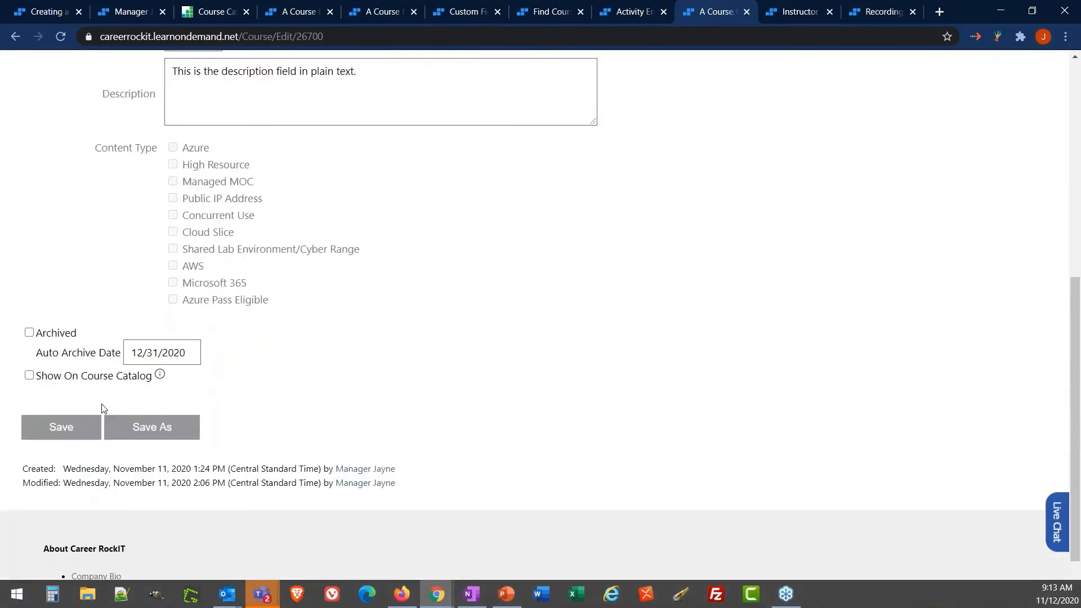
Step: Save the delivered course as a new course named "A Course for a class v4"
{"action": "scroll", "coordinate": [130, 397], "scroll_direction": "up", "scroll_amount": 6}
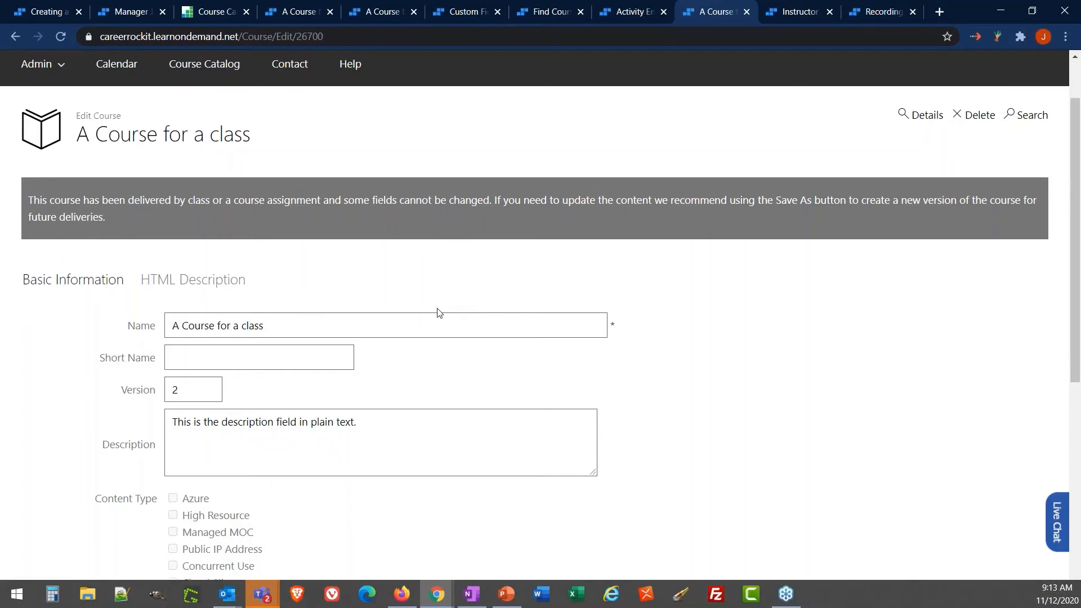
{"action": "scroll", "coordinate": [441, 314], "scroll_direction": "down", "scroll_amount": 3}
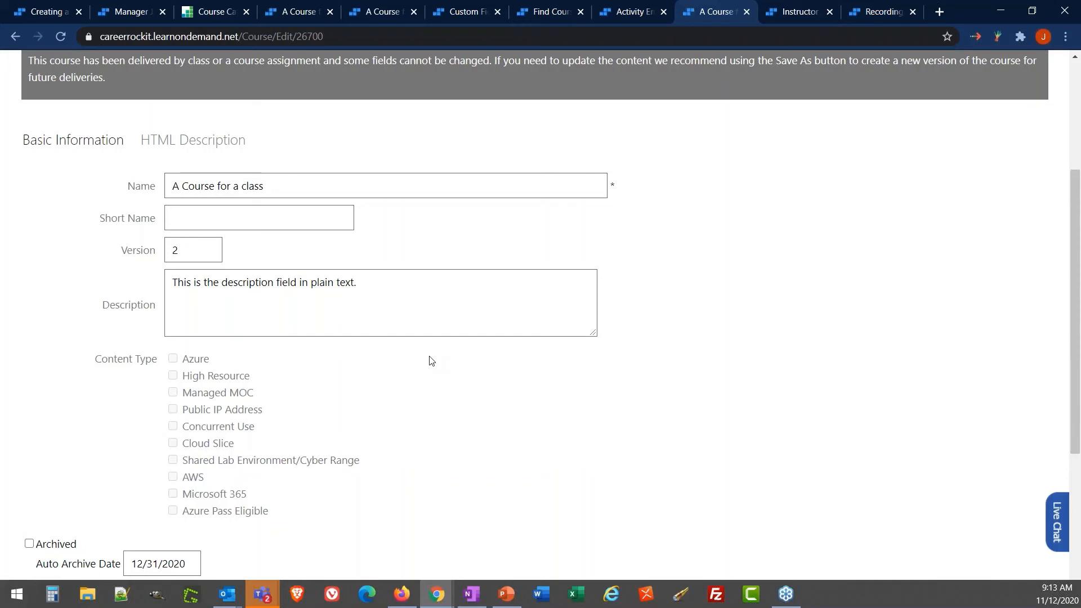
{"action": "scroll", "coordinate": [431, 361], "scroll_direction": "down", "scroll_amount": 3}
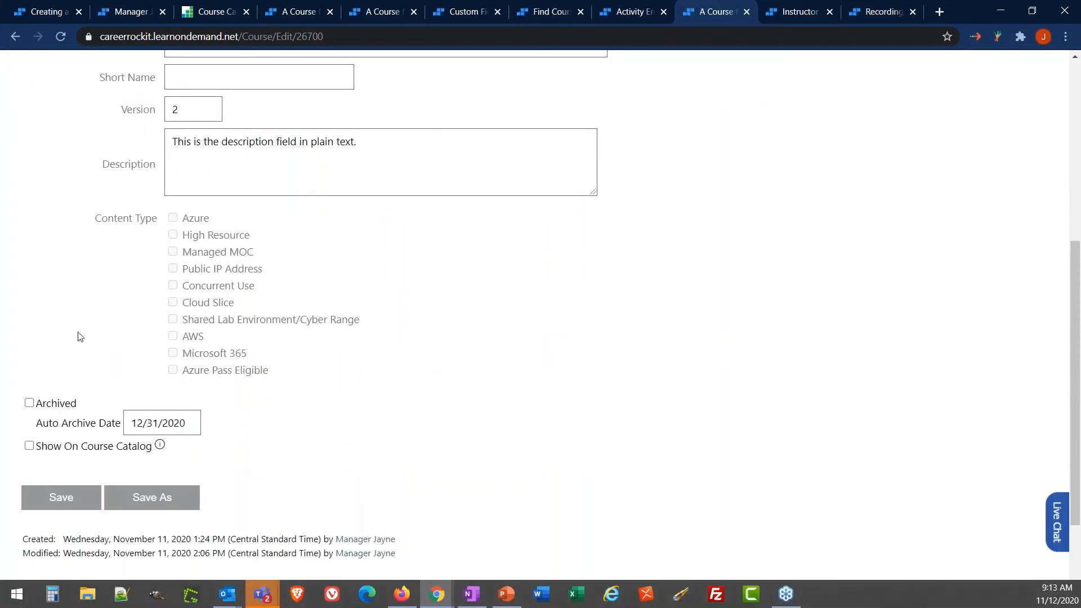
{"action": "scroll", "coordinate": [346, 426], "scroll_direction": "up", "scroll_amount": 6}
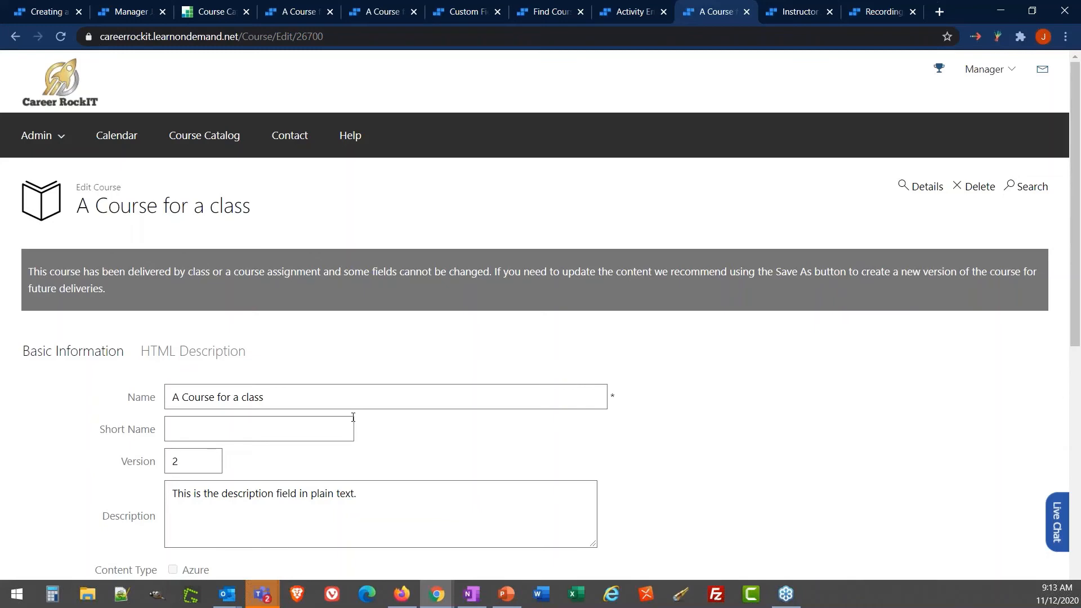
{"action": "scroll", "coordinate": [353, 417], "scroll_direction": "down", "scroll_amount": 6}
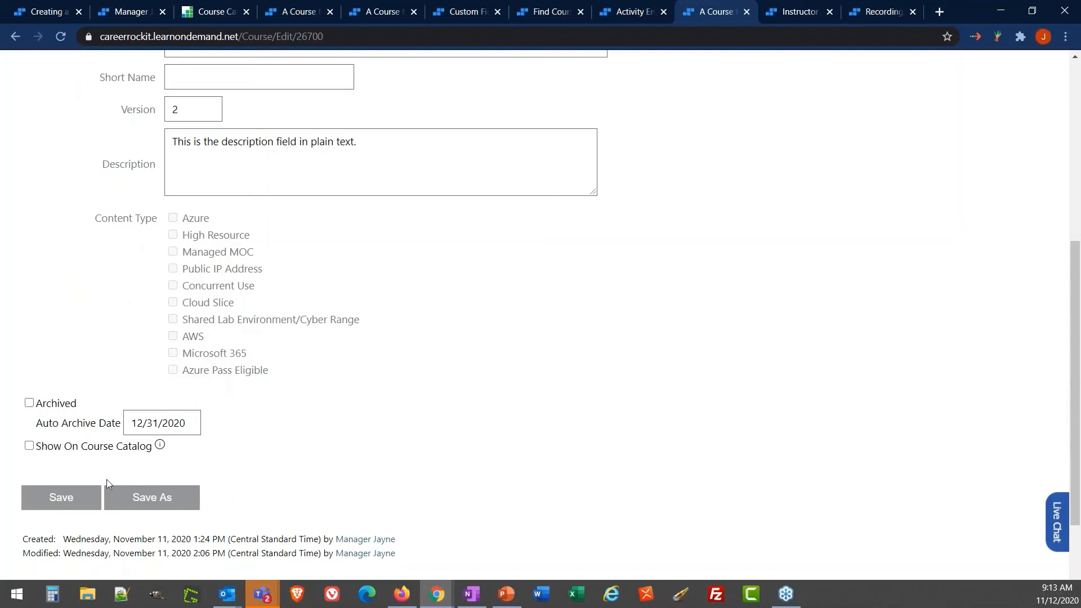
{"action": "left_click", "coordinate": [160, 505]}
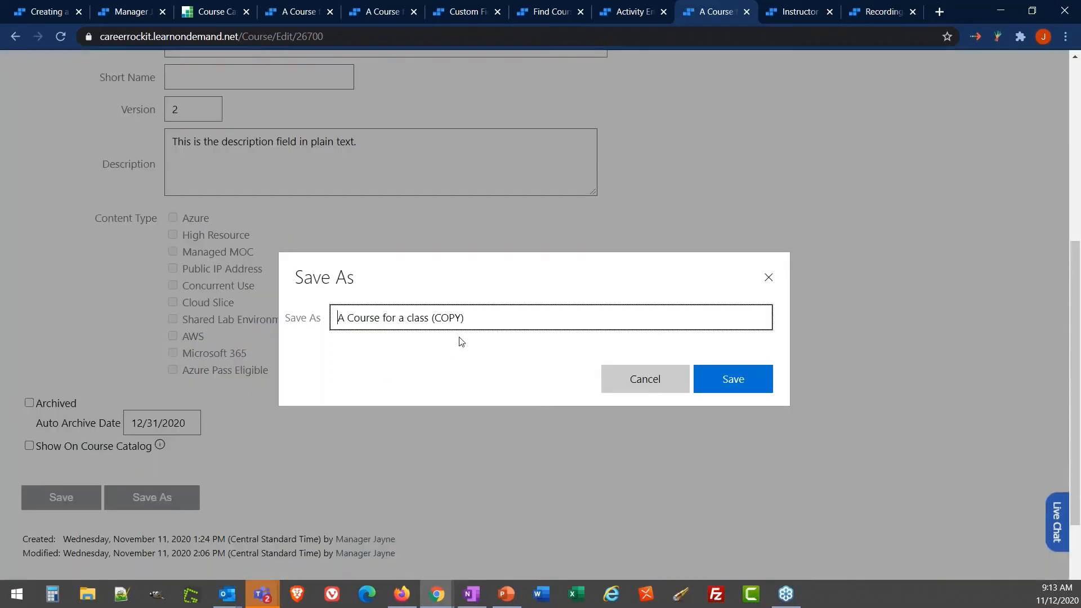
{"action": "left_click_drag", "start_coordinate": [473, 320], "coordinate": [432, 322]}
{"action": "type", "text": "v4"}
{"action": "left_click", "coordinate": [732, 390]}
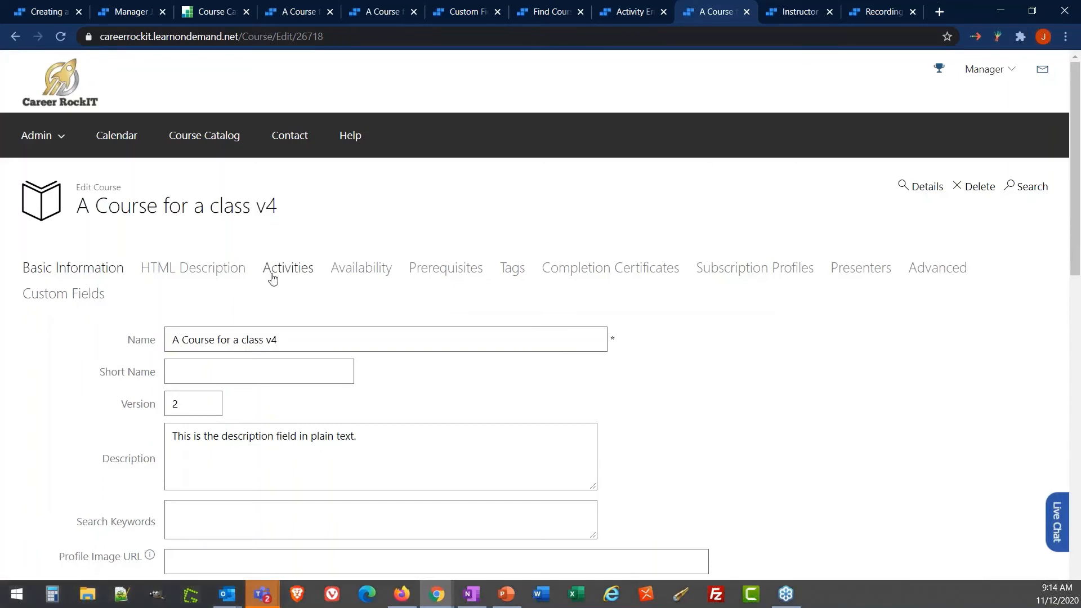
Step: Review the activities carried over into "A Course for a class v4"
{"action": "left_click", "coordinate": [273, 280]}
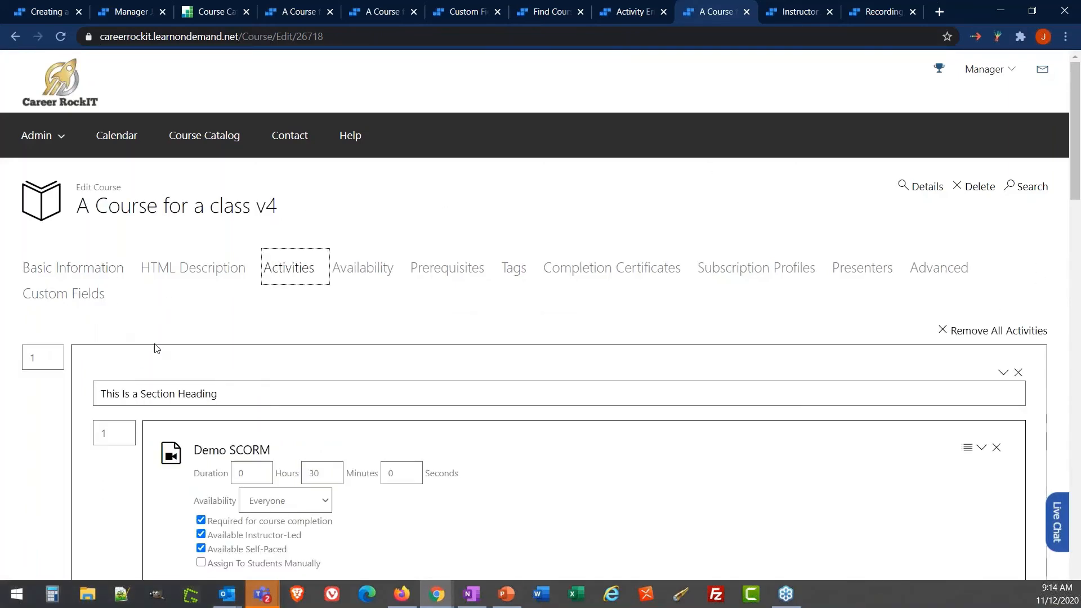
{"action": "scroll", "coordinate": [156, 348], "scroll_direction": "down", "scroll_amount": 15}
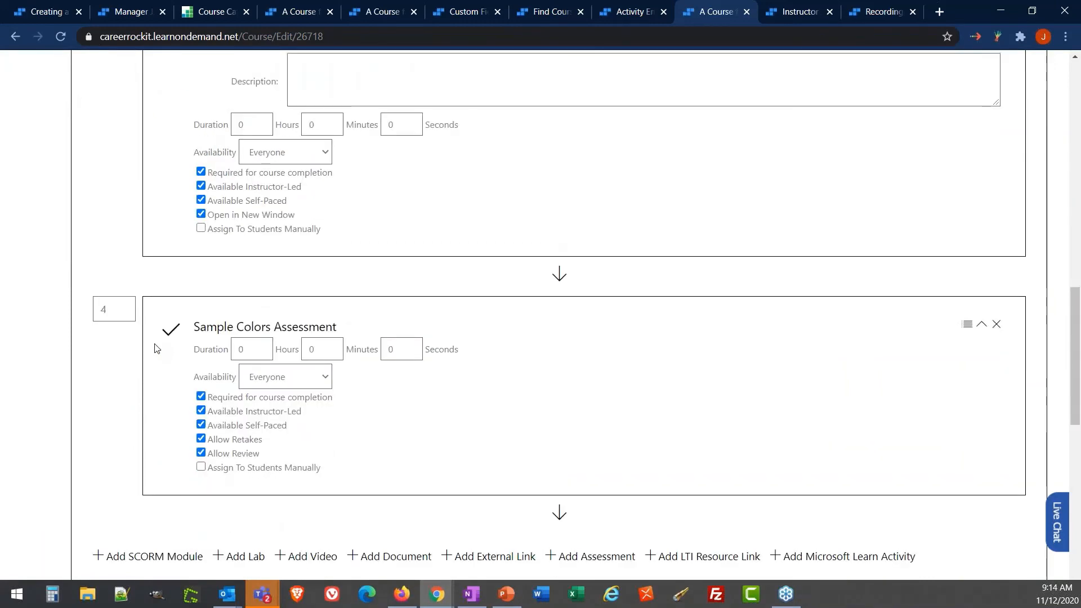
{"action": "scroll", "coordinate": [157, 349], "scroll_direction": "up", "scroll_amount": 15}
Step: Set the version of "A Course for a class v4" to 4 and look over its remaining basic information
{"action": "left_click", "coordinate": [84, 269]}
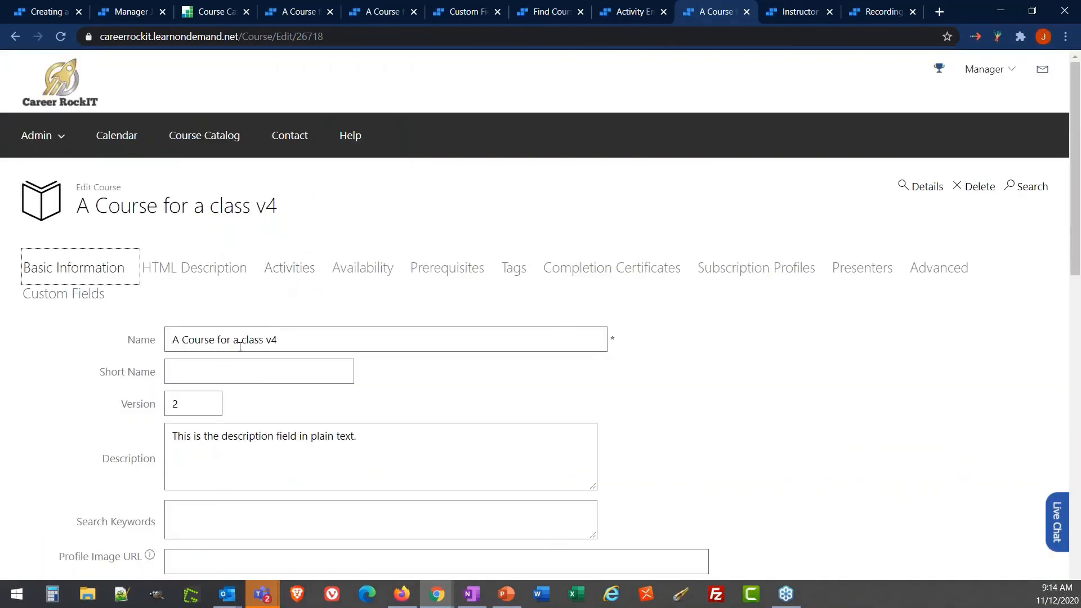
{"action": "double_click", "coordinate": [205, 404]}
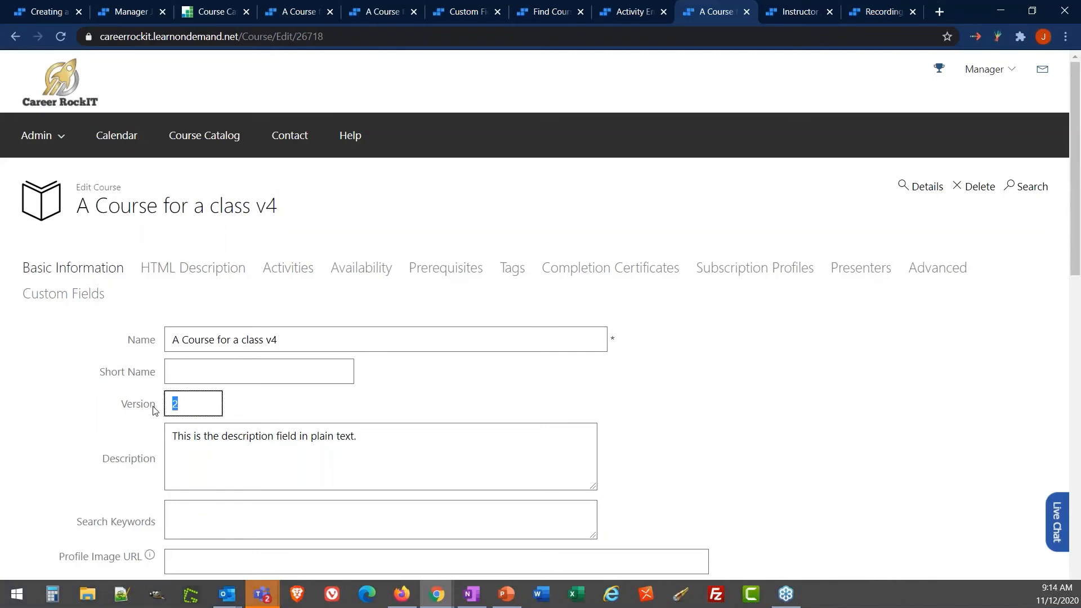
{"action": "type", "text": "4"}
{"action": "left_click", "coordinate": [70, 408]}
{"action": "scroll", "coordinate": [70, 409], "scroll_direction": "down", "scroll_amount": 5}
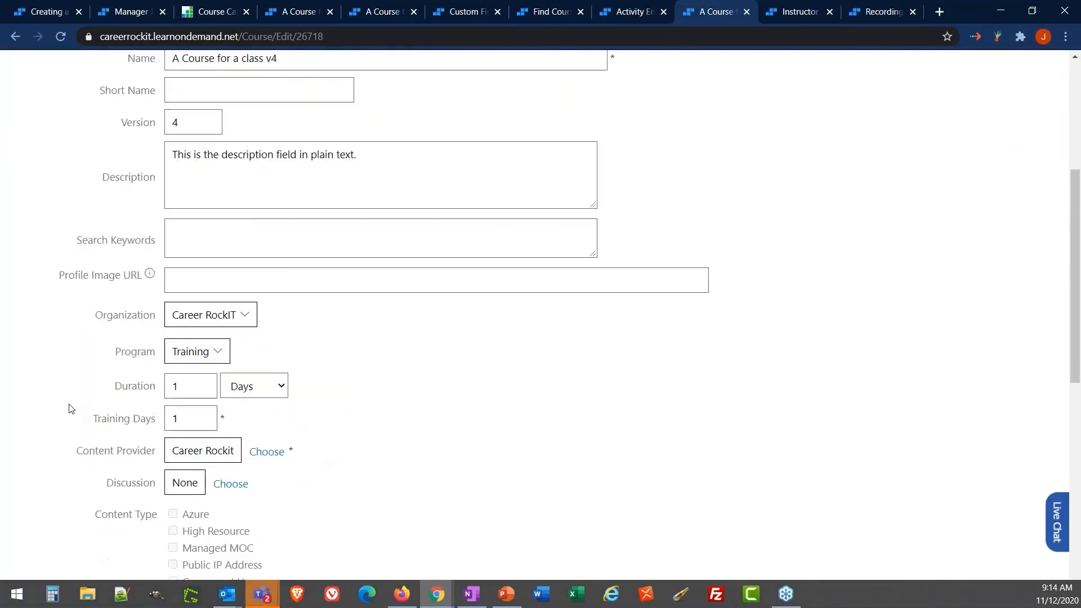
{"action": "scroll", "coordinate": [70, 409], "scroll_direction": "down", "scroll_amount": 5}
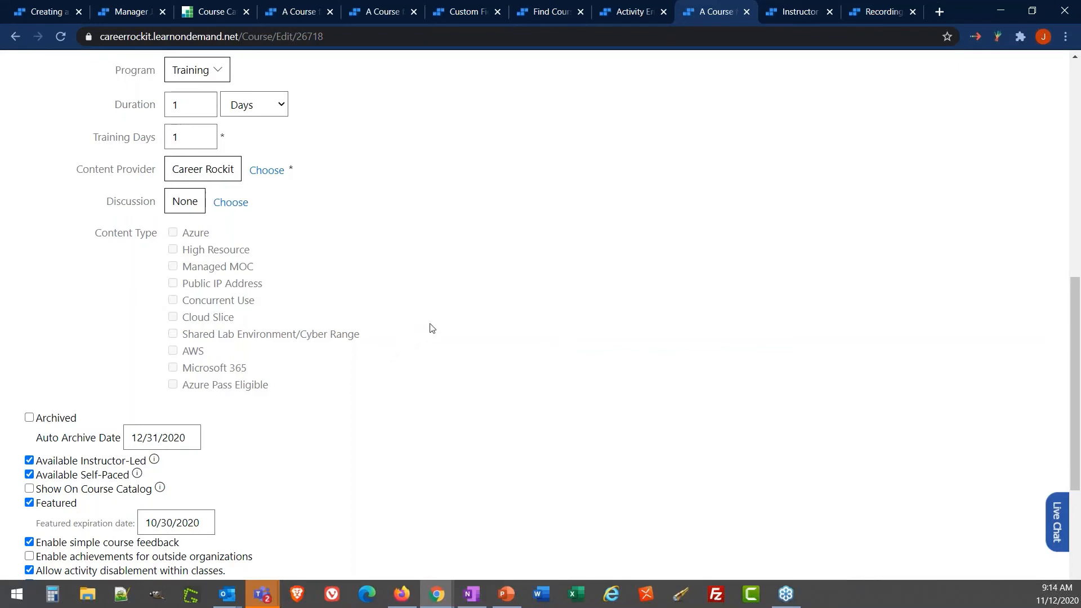
Step: Open "Creating a Course" for editing and check which organizations and publishing groups it is available to
{"action": "key", "text": "alt+Tab"}
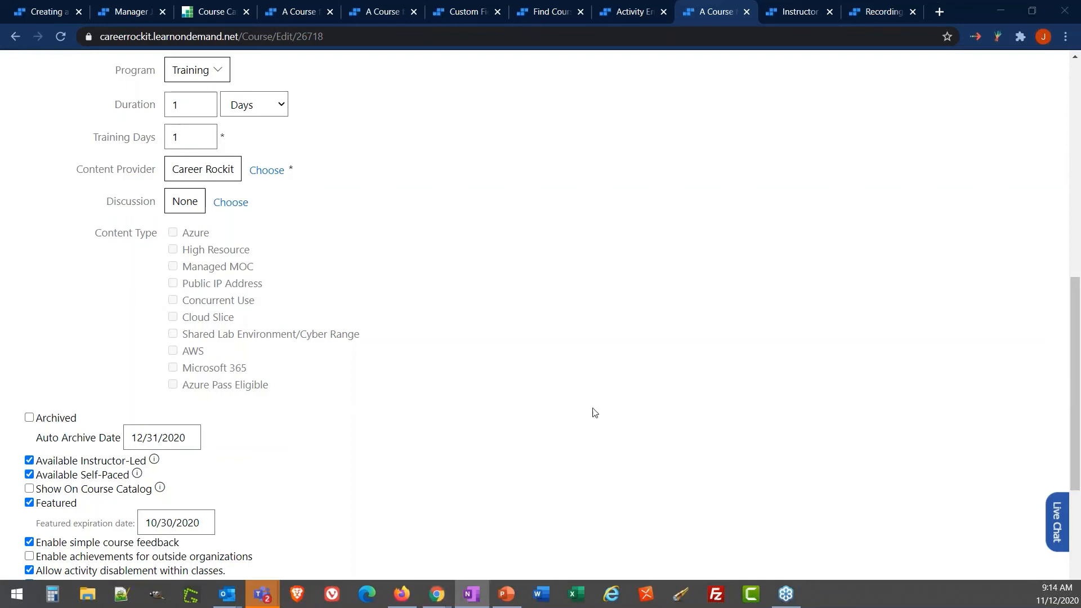
{"action": "left_click", "coordinate": [54, 16]}
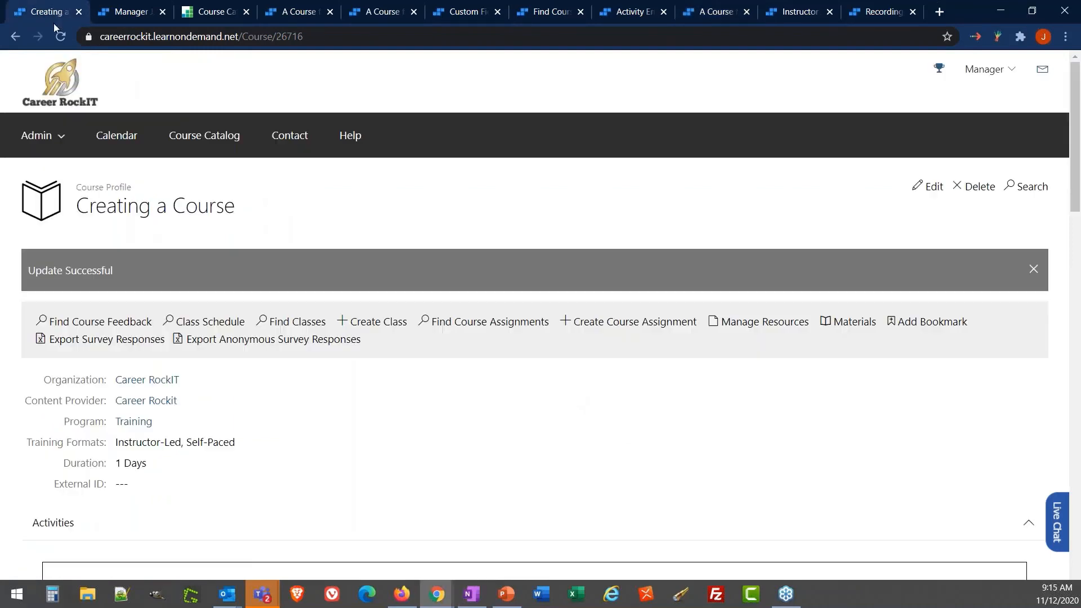
{"action": "left_click", "coordinate": [930, 186]}
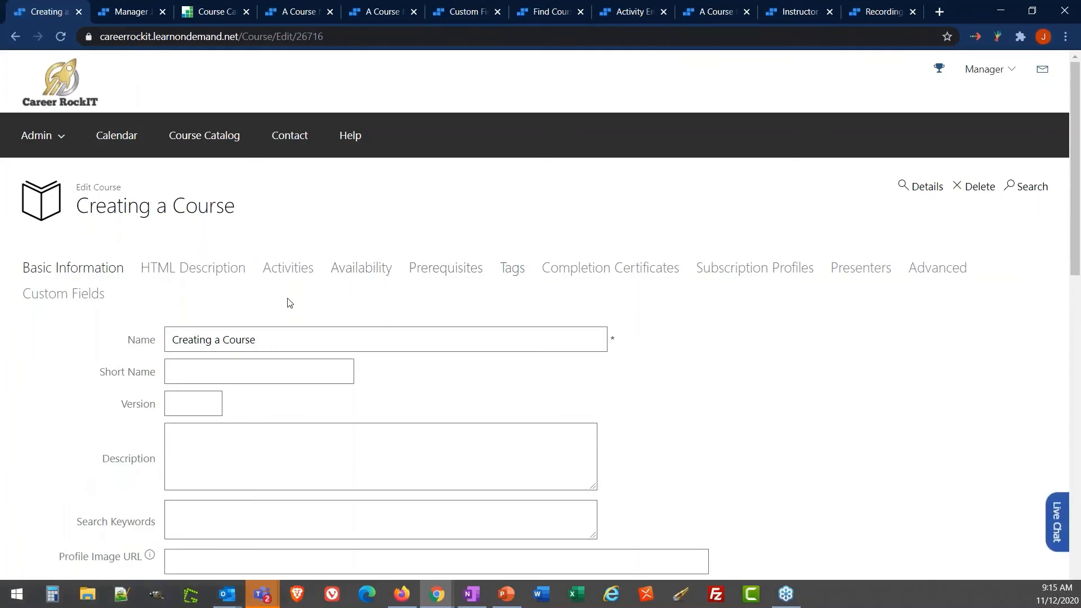
{"action": "left_click", "coordinate": [370, 270]}
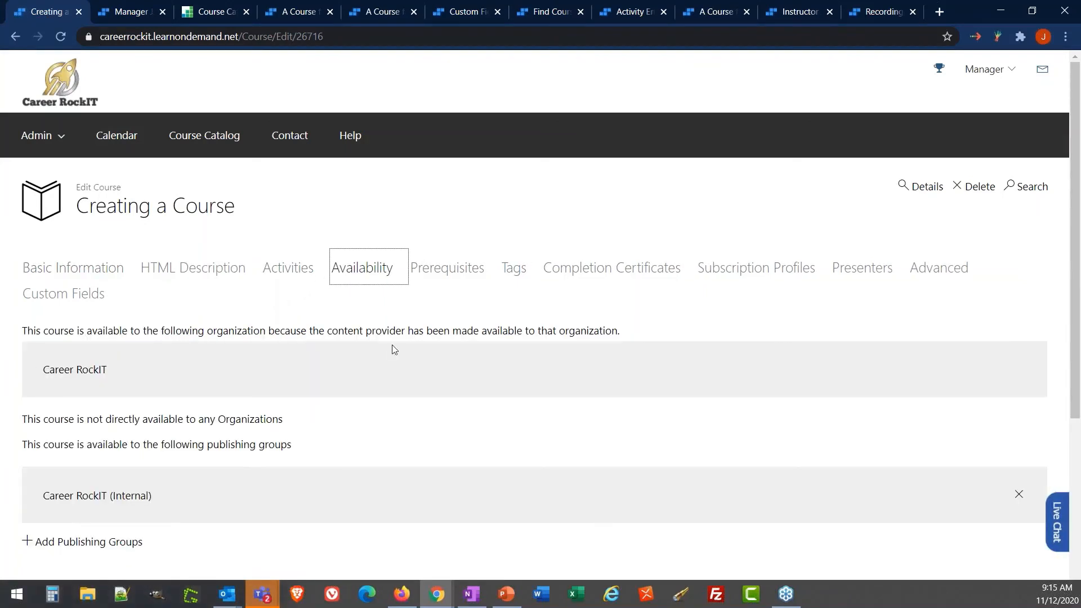
Step: Add "Did you Know?" Demos - Webinar Registration as a prerequisite course of "Creating a Course"
{"action": "left_click", "coordinate": [469, 279]}
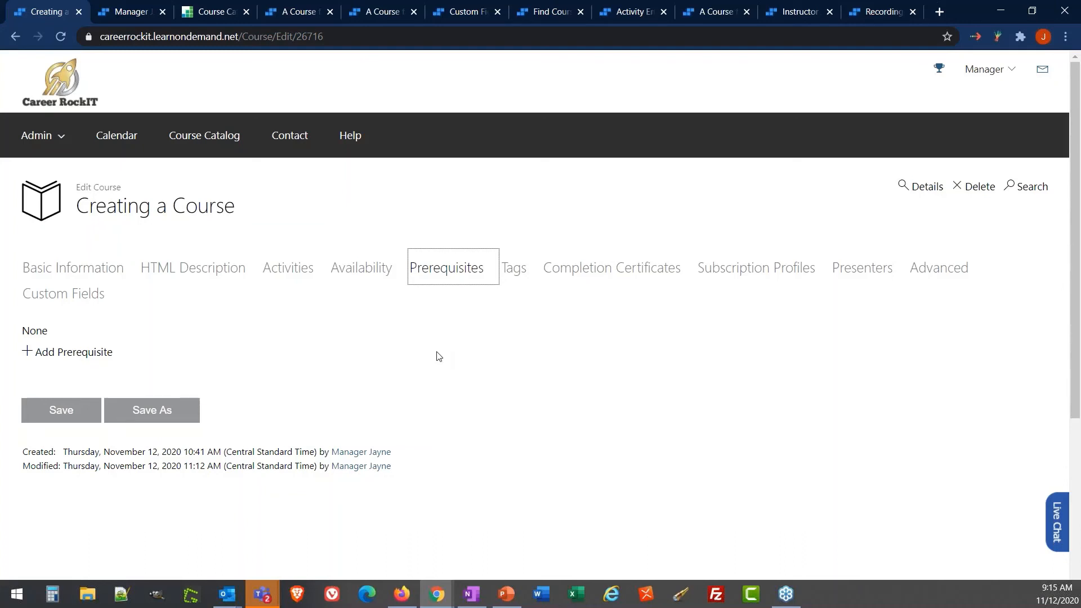
{"action": "left_click", "coordinate": [89, 352]}
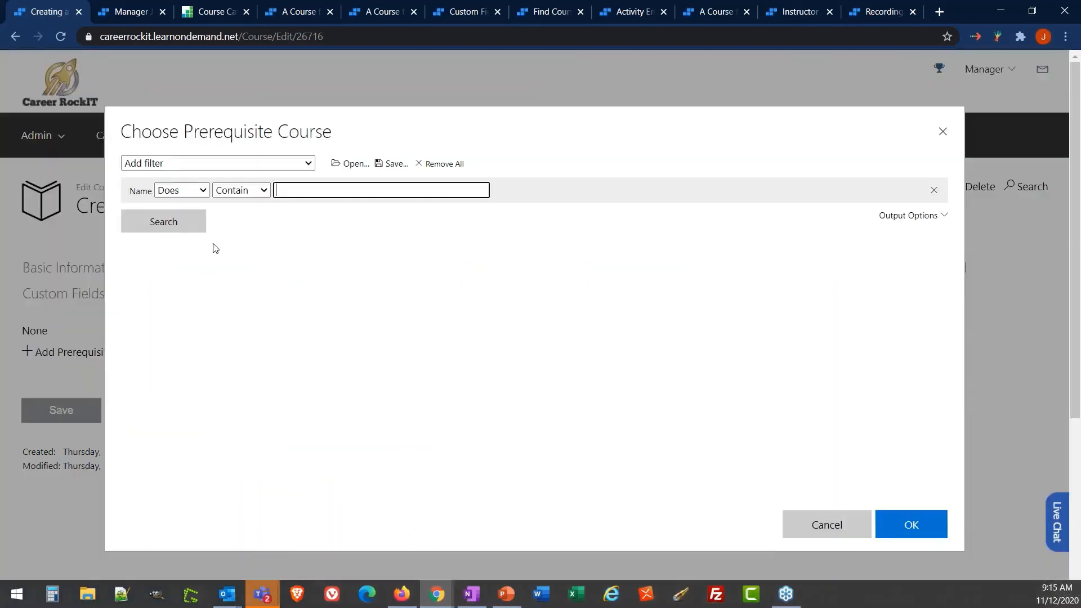
{"action": "left_click", "coordinate": [194, 224]}
{"action": "left_click", "coordinate": [349, 340]}
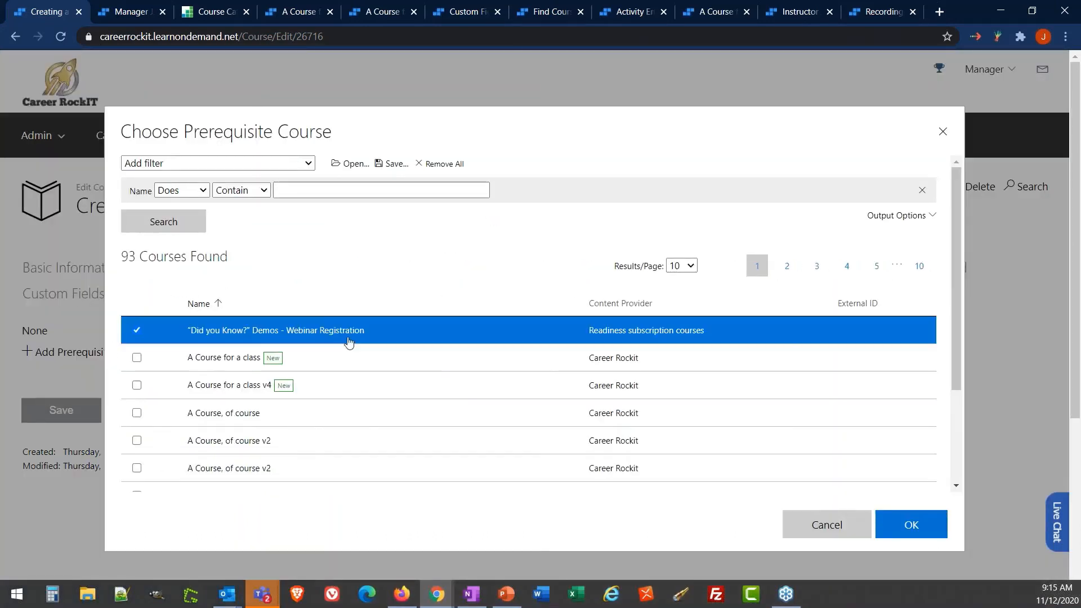
{"action": "left_click", "coordinate": [912, 525]}
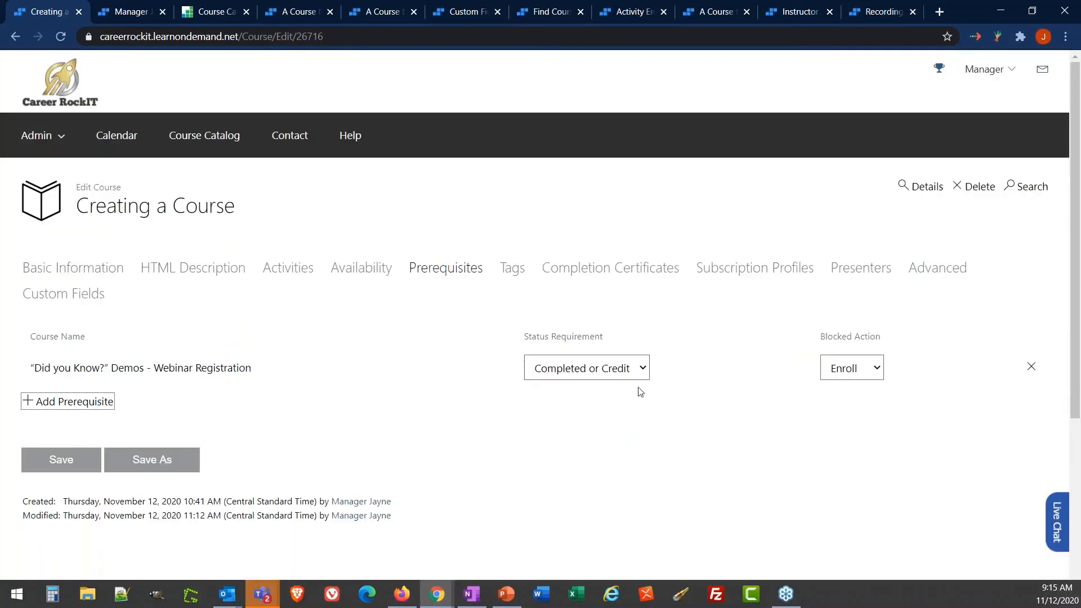
Step: Set the prerequisite's status requirement to Started and its blocked action to Launch
{"action": "left_click_drag", "start_coordinate": [527, 339], "coordinate": [640, 322]}
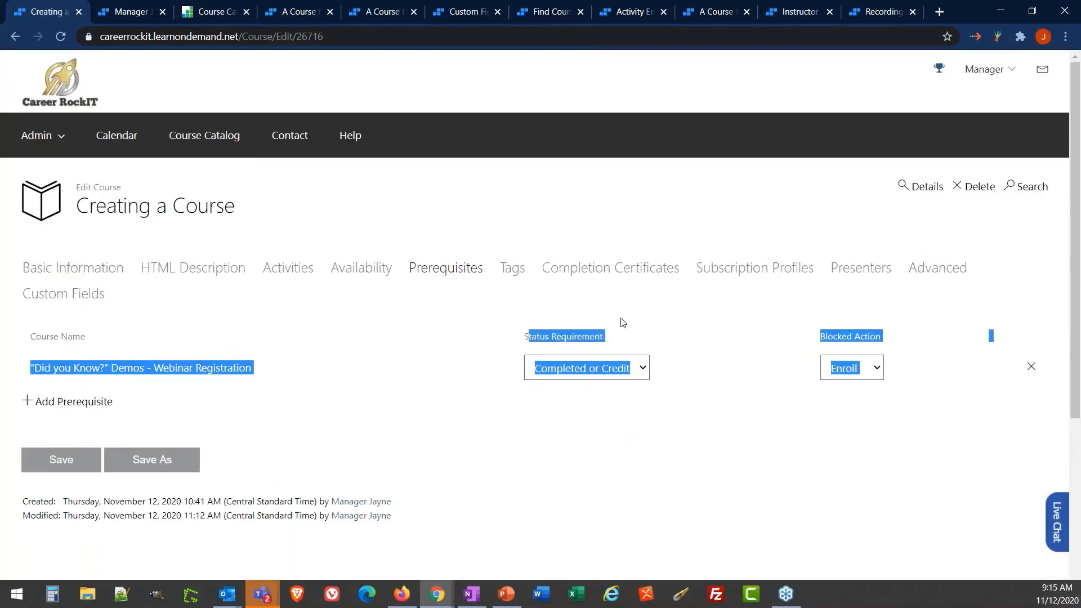
{"action": "left_click", "coordinate": [529, 337]}
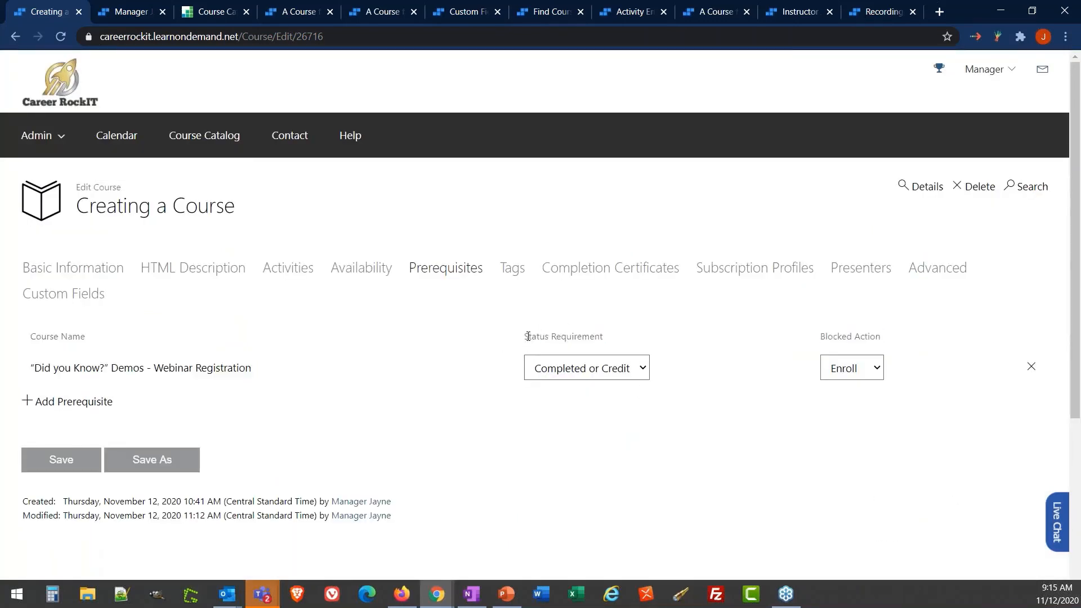
{"action": "left_click", "coordinate": [645, 372]}
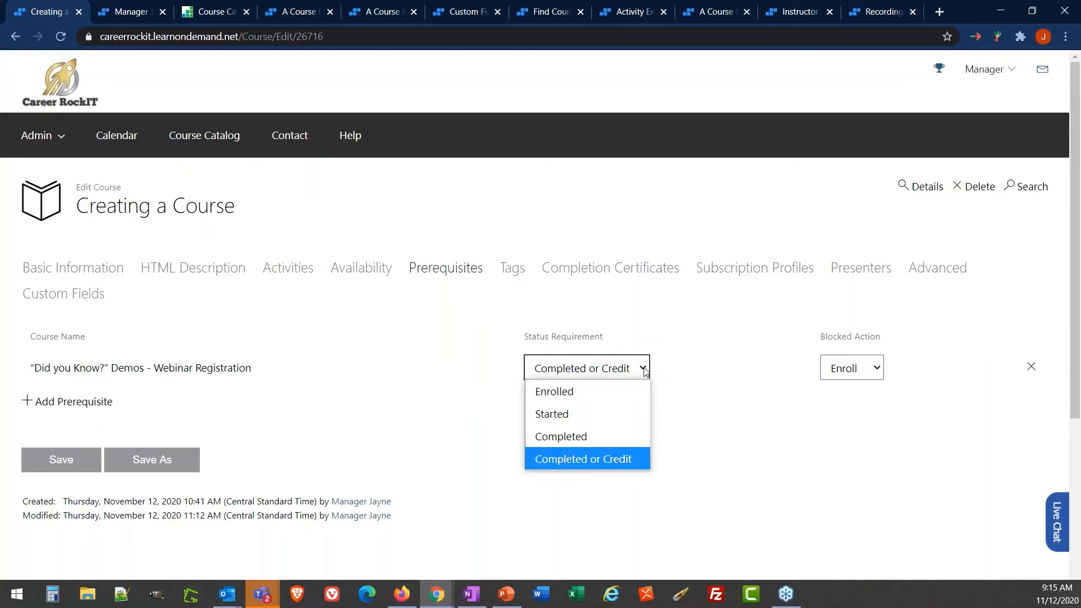
{"action": "left_click", "coordinate": [610, 416]}
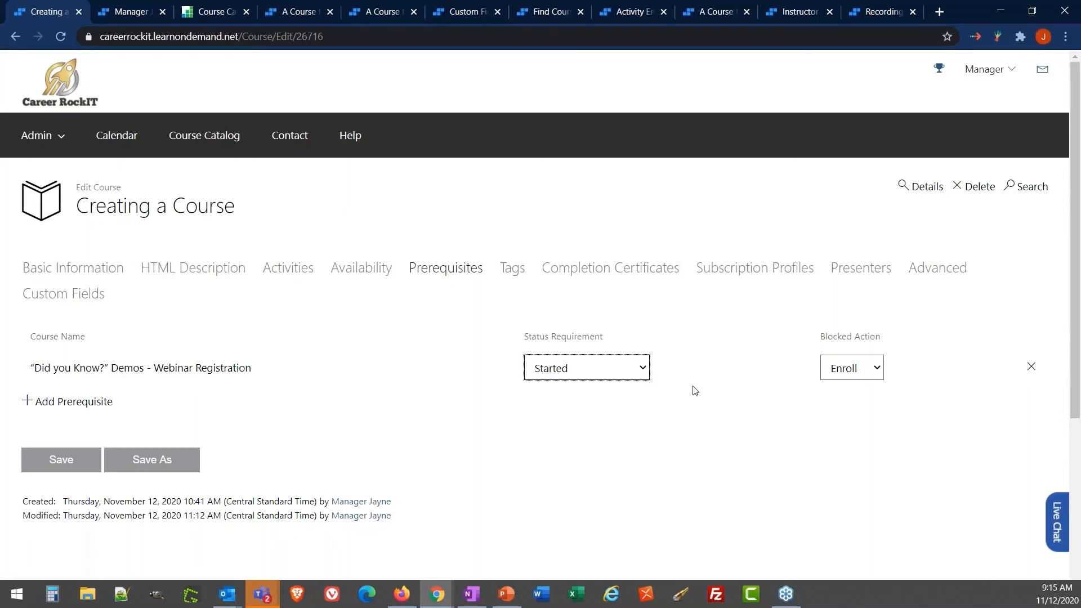
{"action": "left_click", "coordinate": [873, 368]}
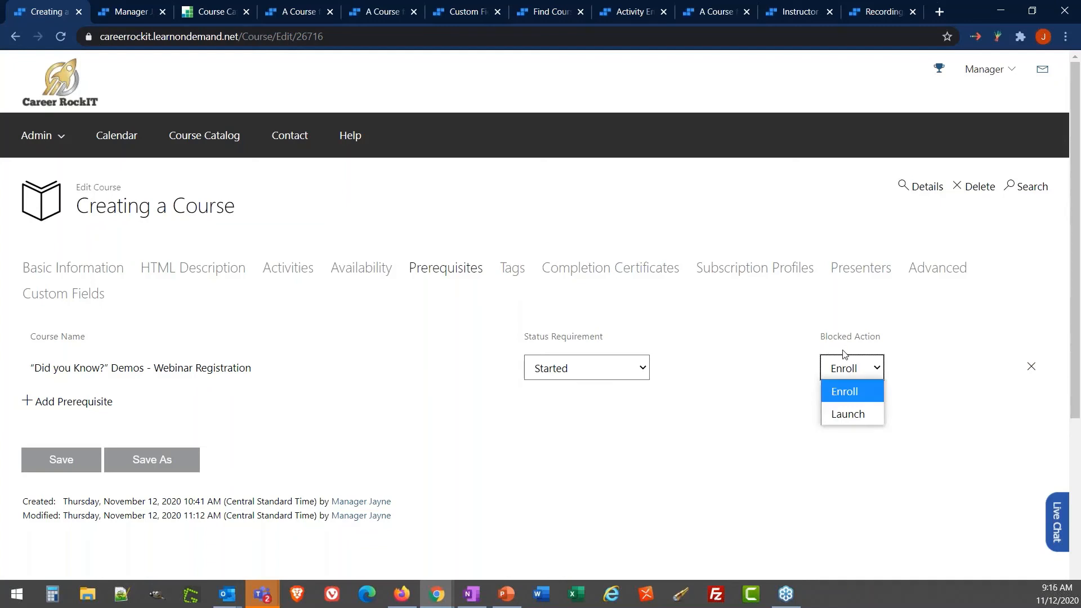
{"action": "left_click", "coordinate": [871, 414]}
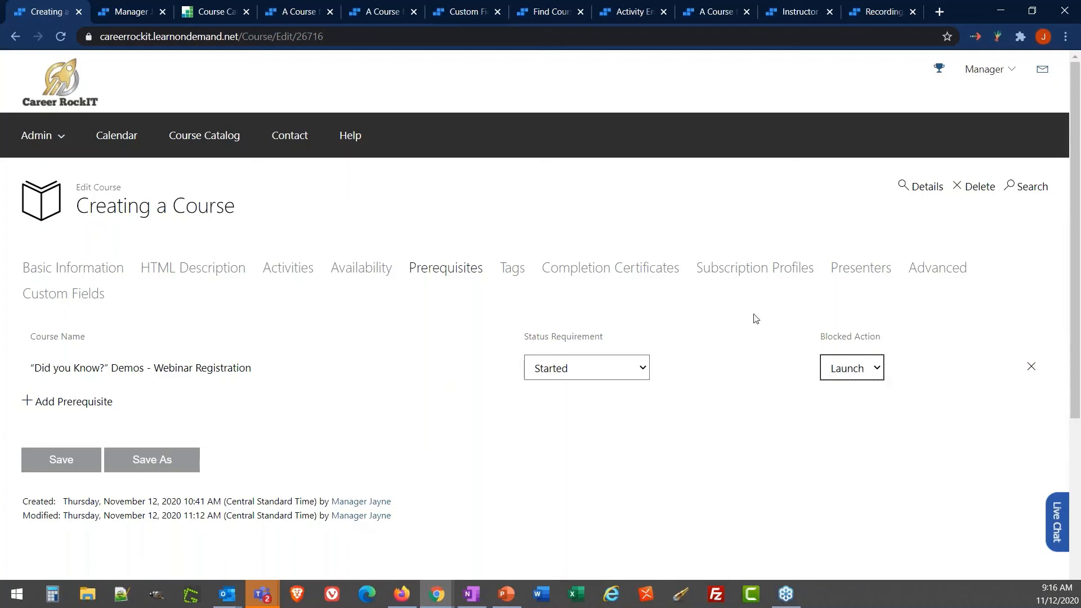
{"action": "left_click", "coordinate": [419, 377]}
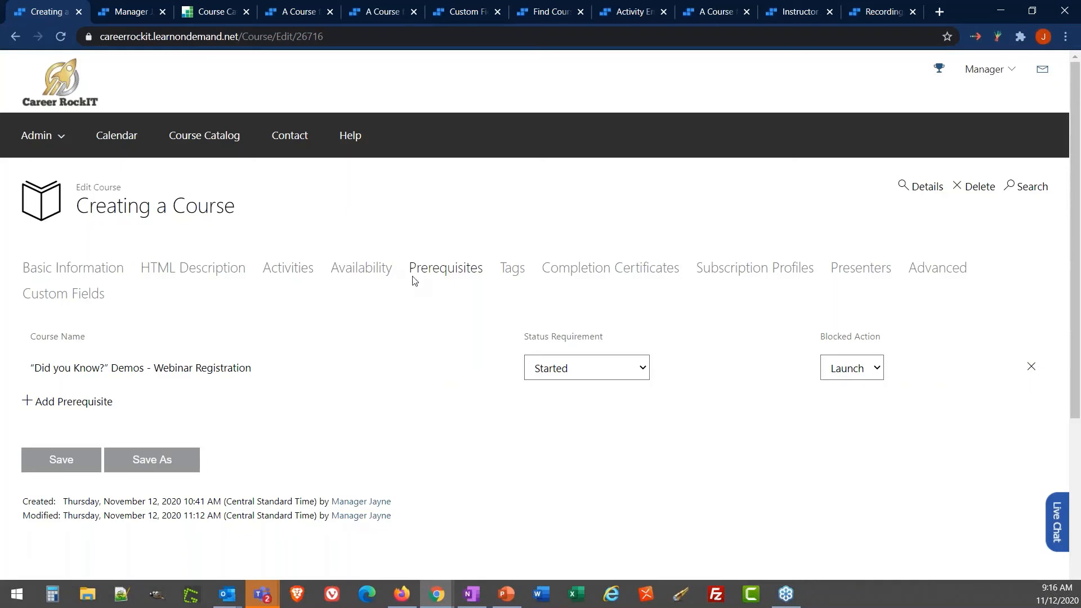
Step: Compare the course's tags with the Challenge Labs catalog filters and tag the course with the product Server 2016
{"action": "left_click", "coordinate": [509, 276]}
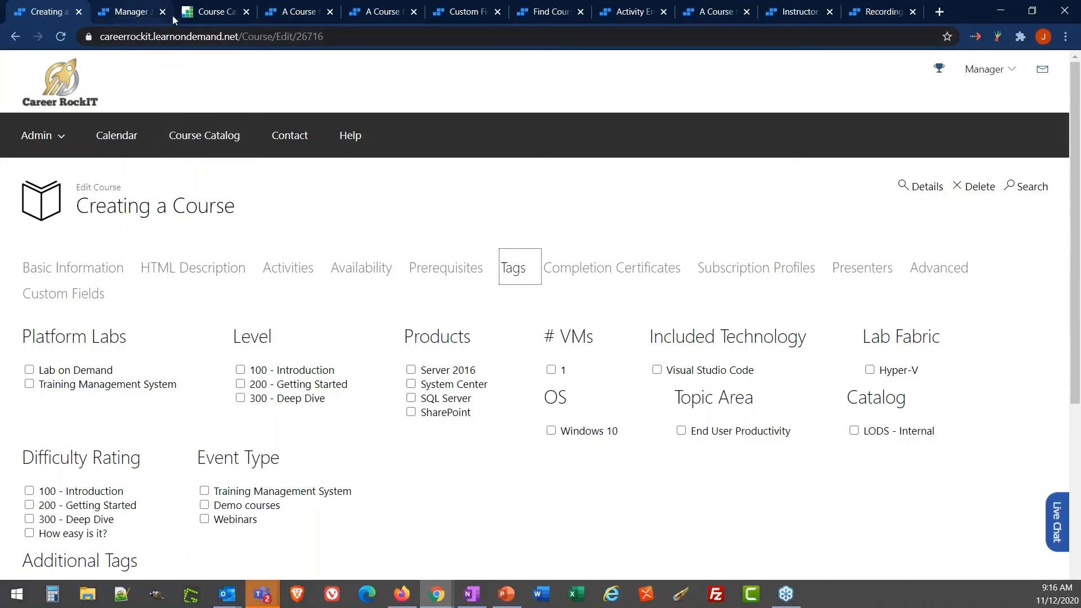
{"action": "left_click", "coordinate": [197, 16]}
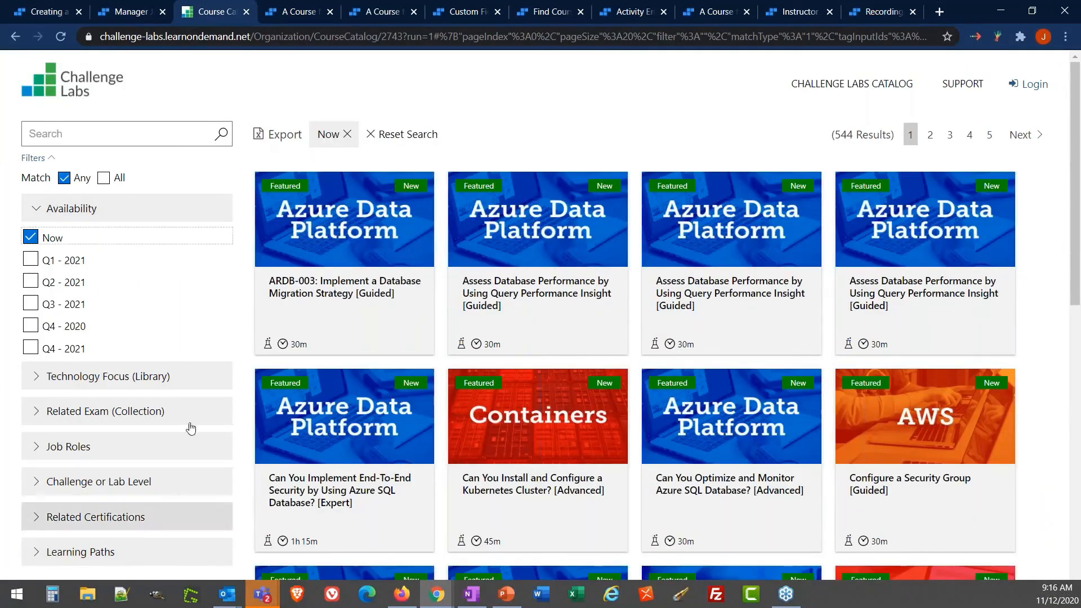
{"action": "left_click", "coordinate": [38, 15]}
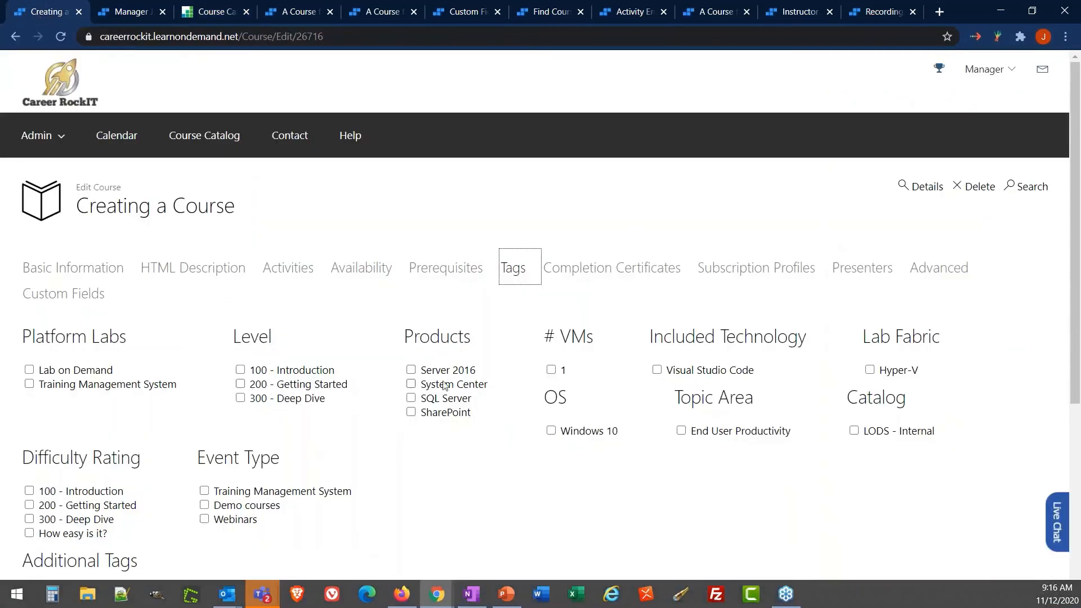
{"action": "left_click", "coordinate": [437, 374]}
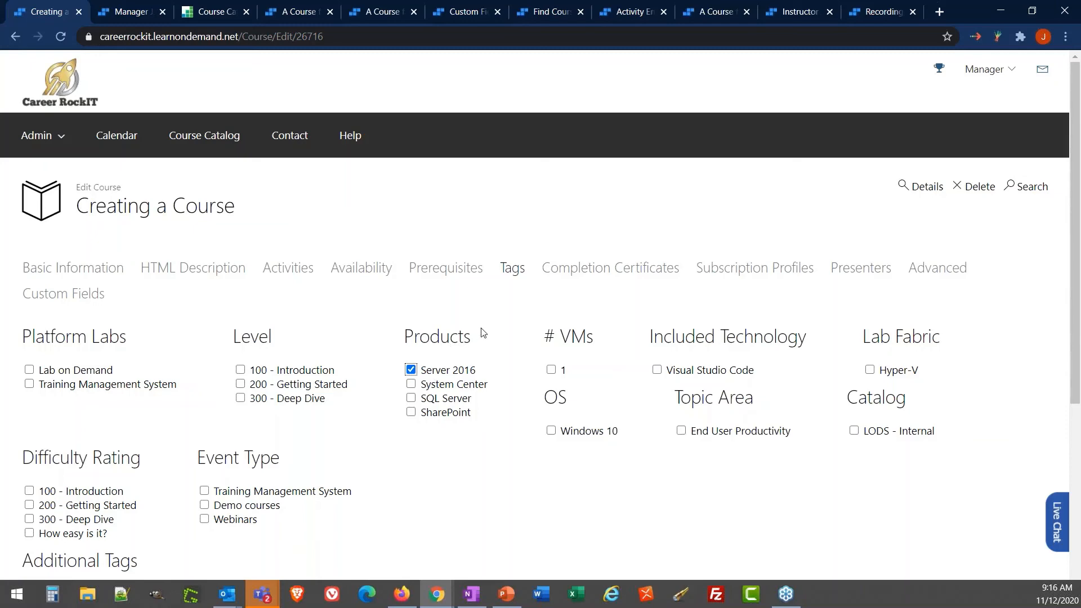
Step: Add Q4 - 2020 to the availability filter of the Challenge Labs catalog to demonstrate tag-based filtering
{"action": "left_click", "coordinate": [208, 14]}
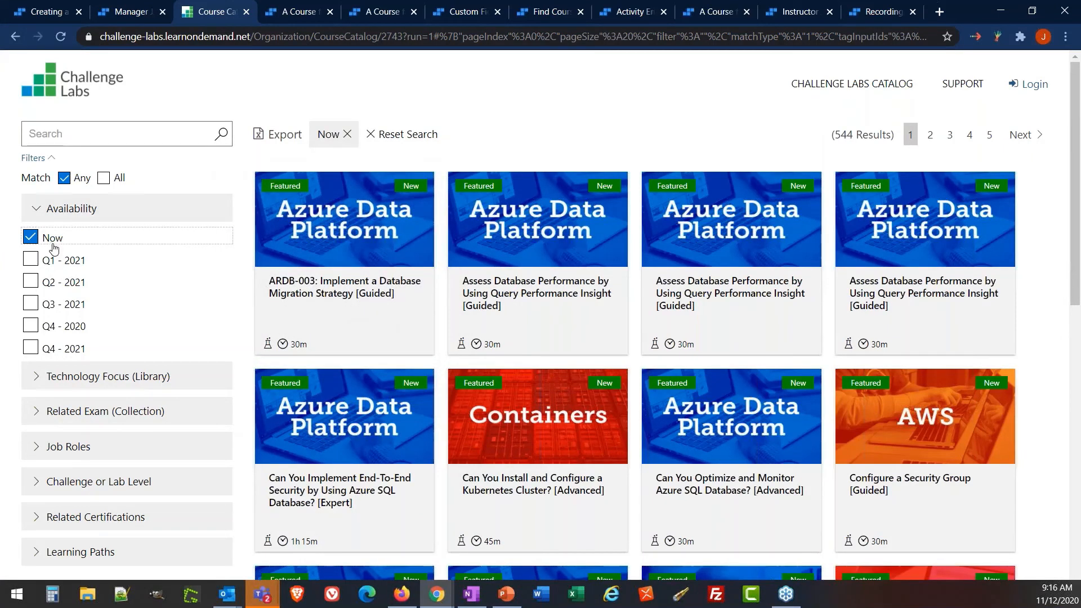
{"action": "left_click", "coordinate": [65, 329]}
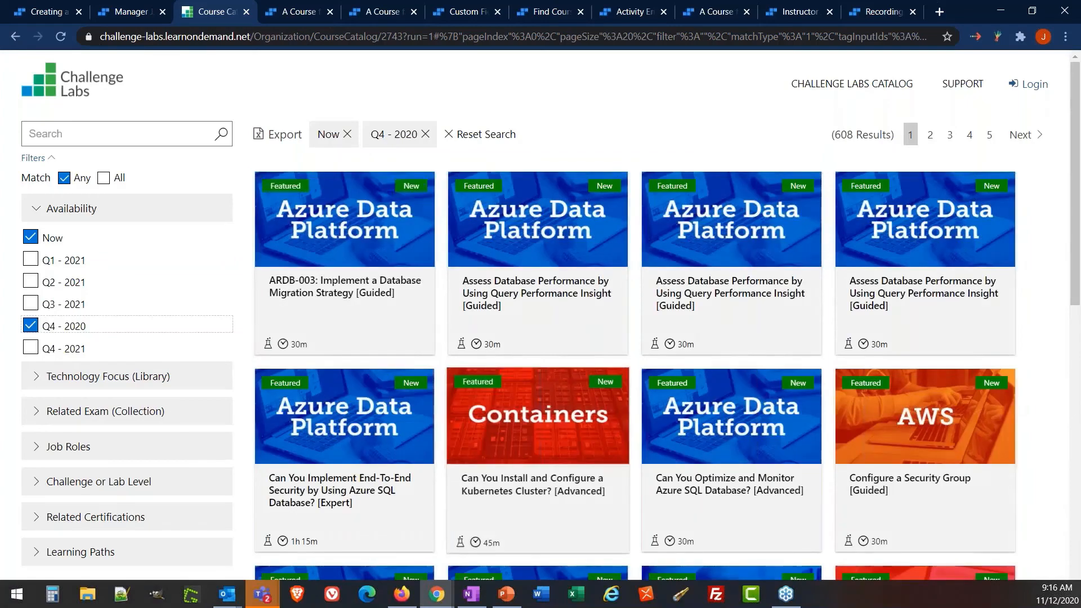
{"action": "mouse_move", "coordinate": [358, 331]}
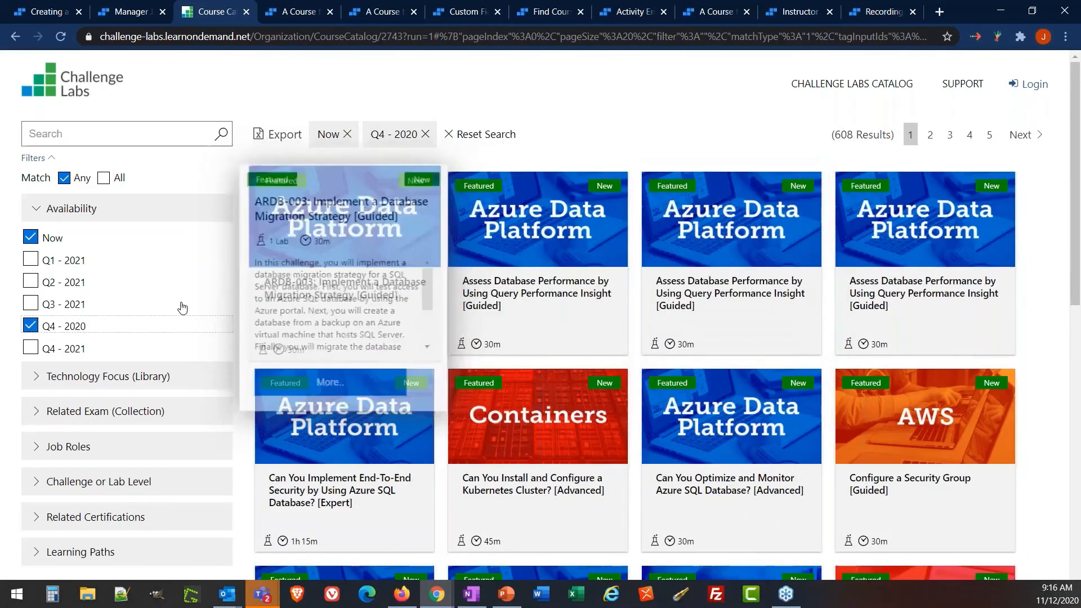
Step: Review the completion certificate, subscription profile and presenter settings of the course "Creating a Course"
{"action": "left_click", "coordinate": [35, 10]}
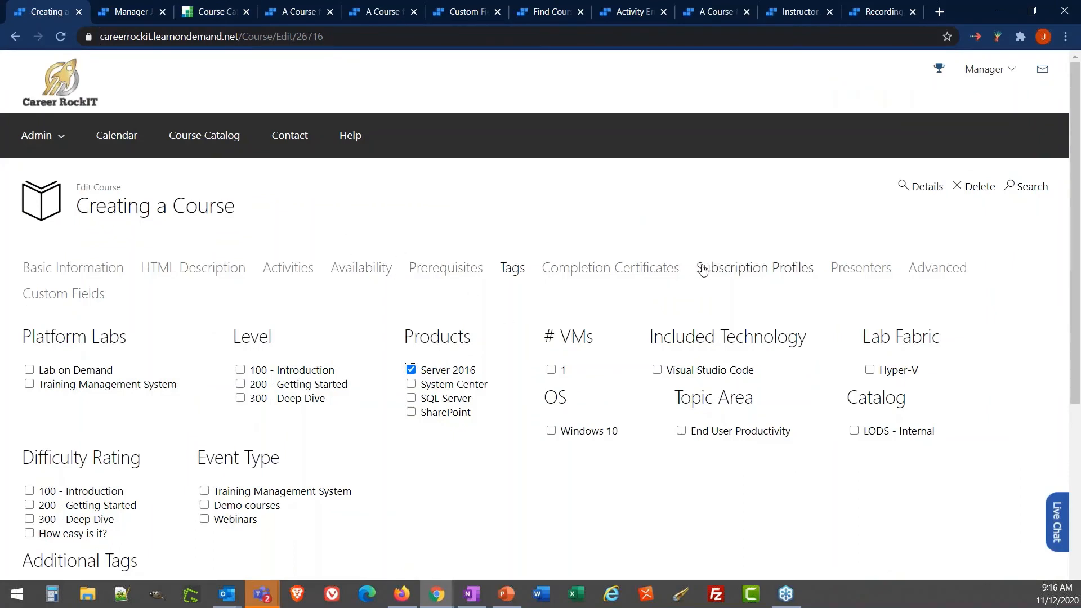
{"action": "left_click", "coordinate": [664, 270]}
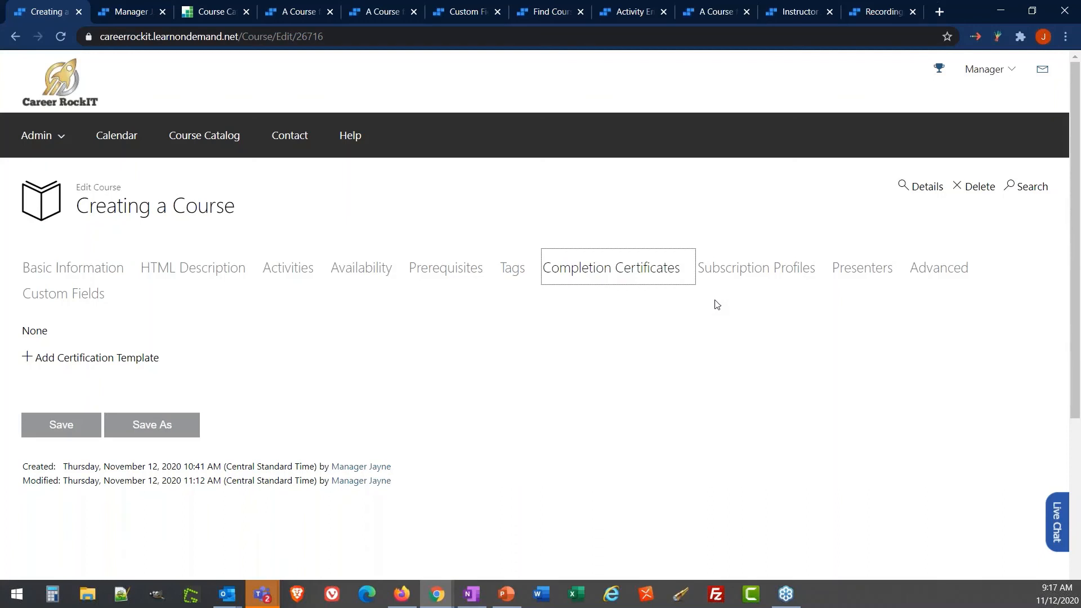
{"action": "left_click", "coordinate": [682, 300]}
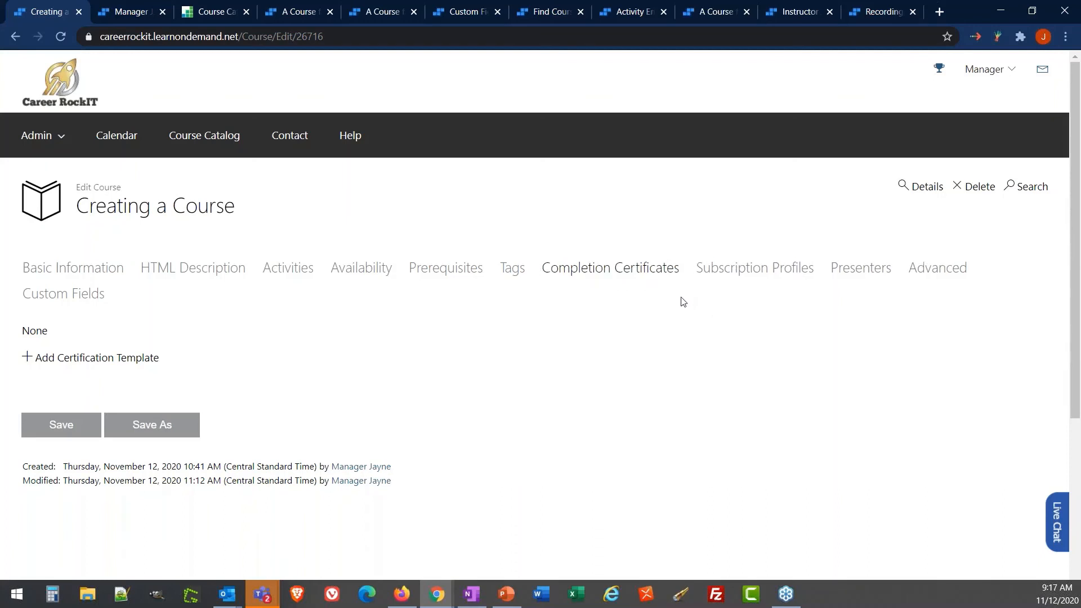
{"action": "left_click", "coordinate": [730, 280]}
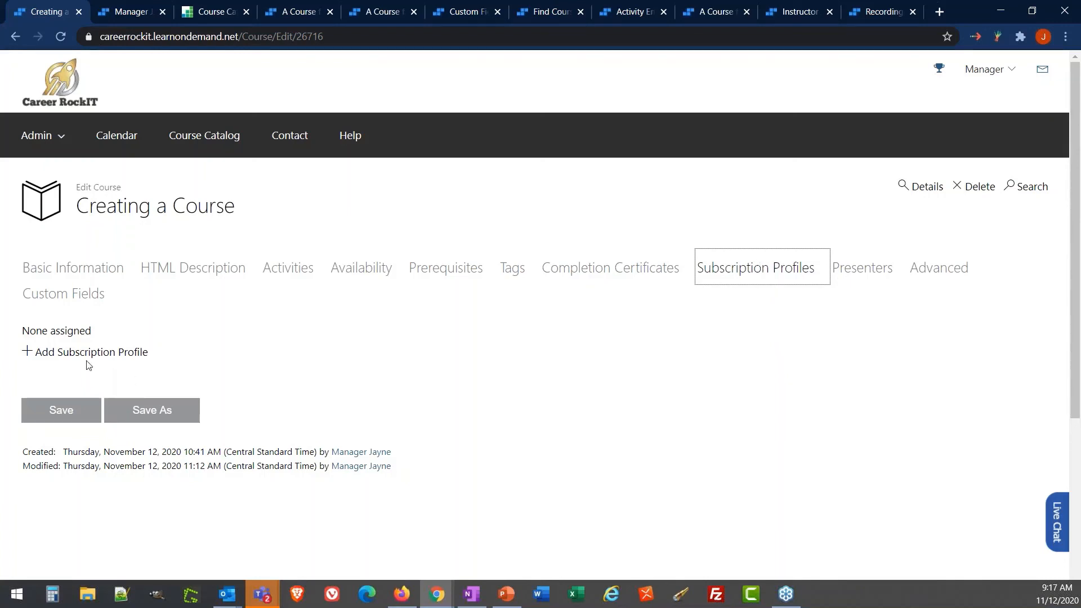
{"action": "left_click", "coordinate": [246, 354]}
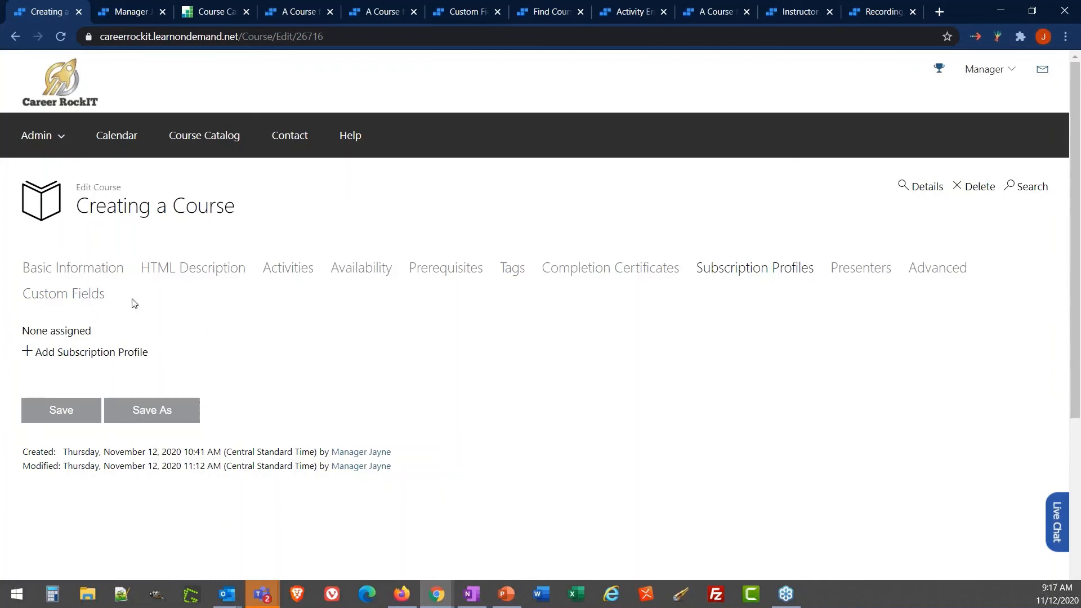
{"action": "left_click", "coordinate": [858, 276]}
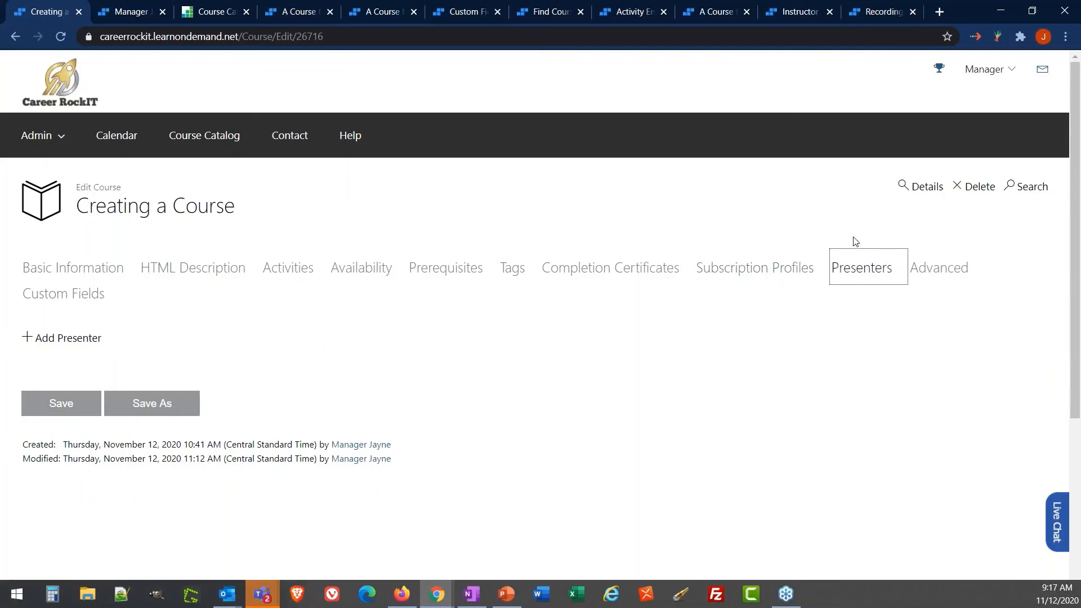
{"action": "left_click", "coordinate": [833, 300]}
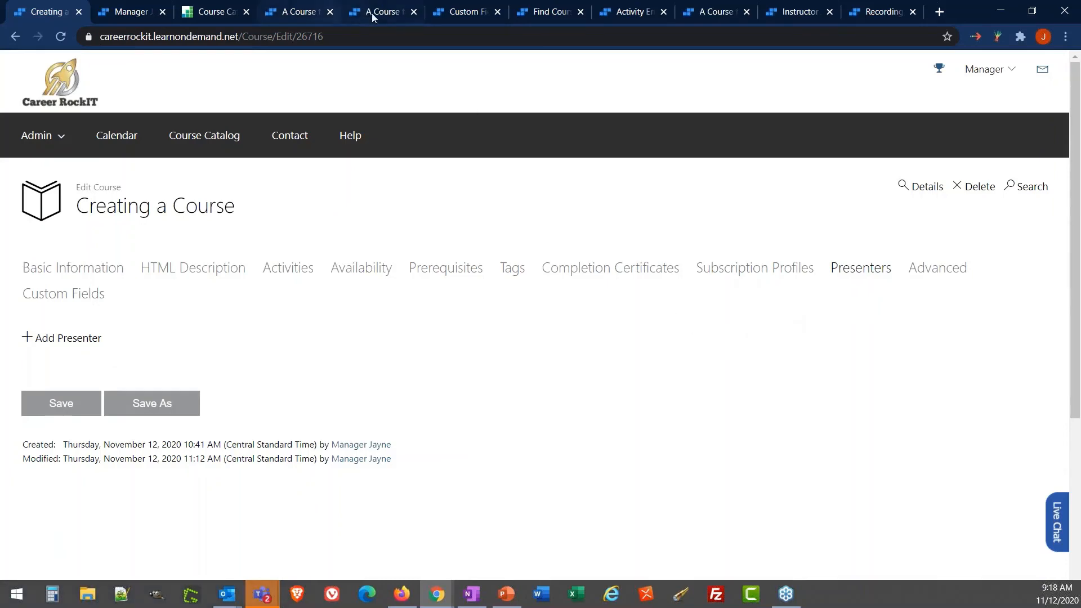
Step: View the Meet The Presenter section on the details page of "A Course for a class"
{"action": "left_click", "coordinate": [299, 17]}
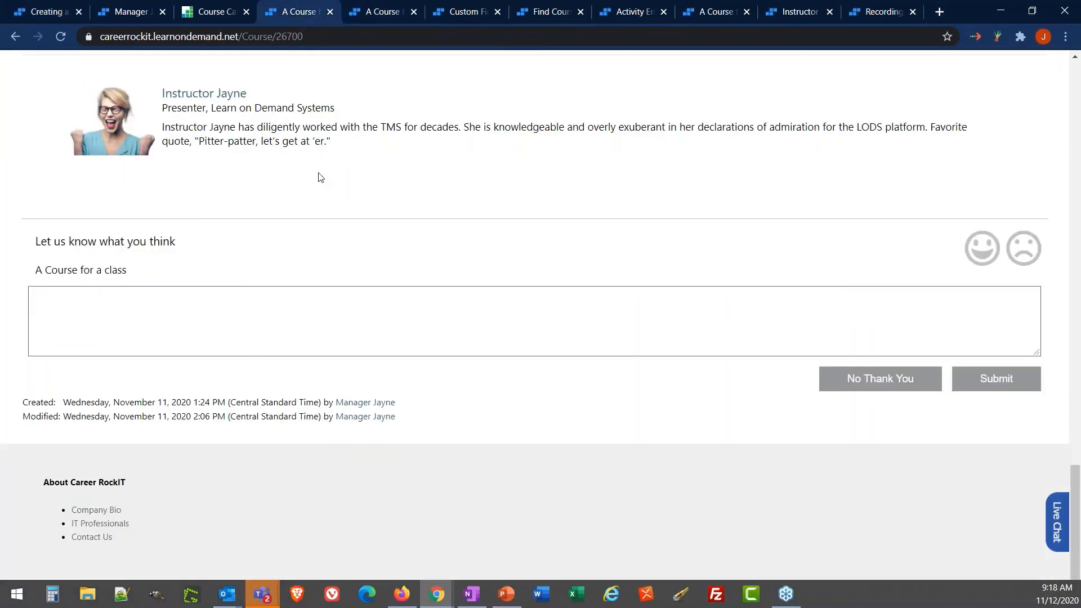
{"action": "scroll", "coordinate": [67, 237], "scroll_direction": "up", "scroll_amount": 3}
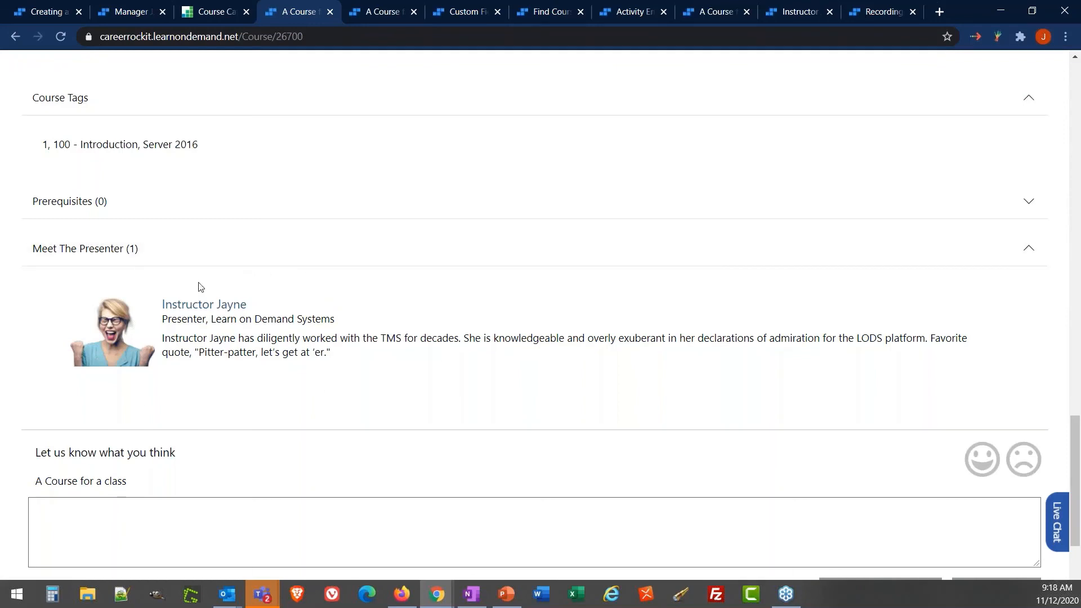
{"action": "left_click", "coordinate": [38, 12]}
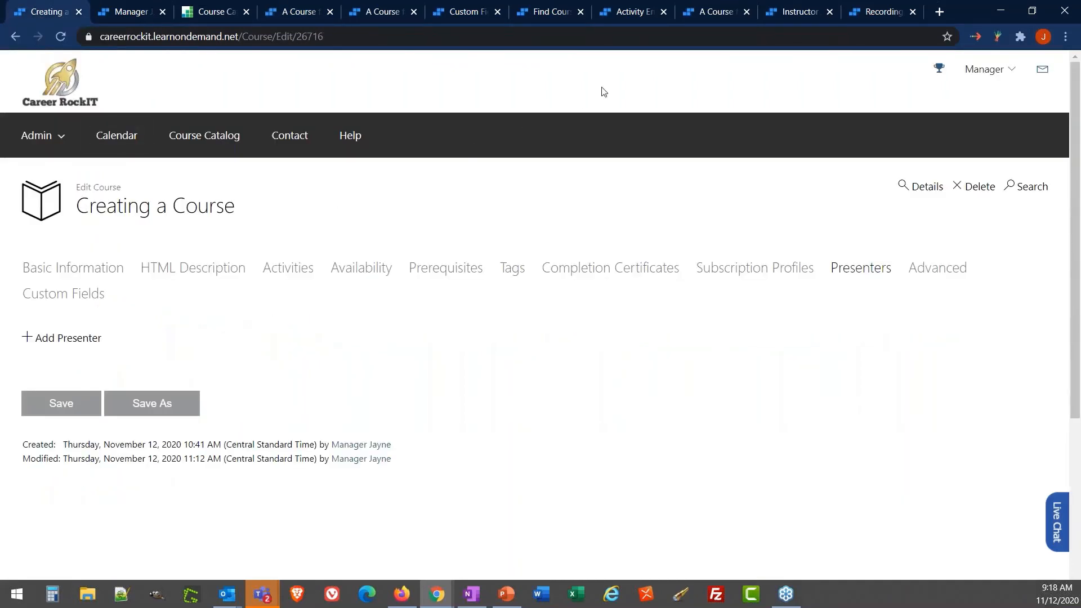
Step: Examine the Has Bio option and the bio content in the instructor's user profile
{"action": "left_click", "coordinate": [780, 14]}
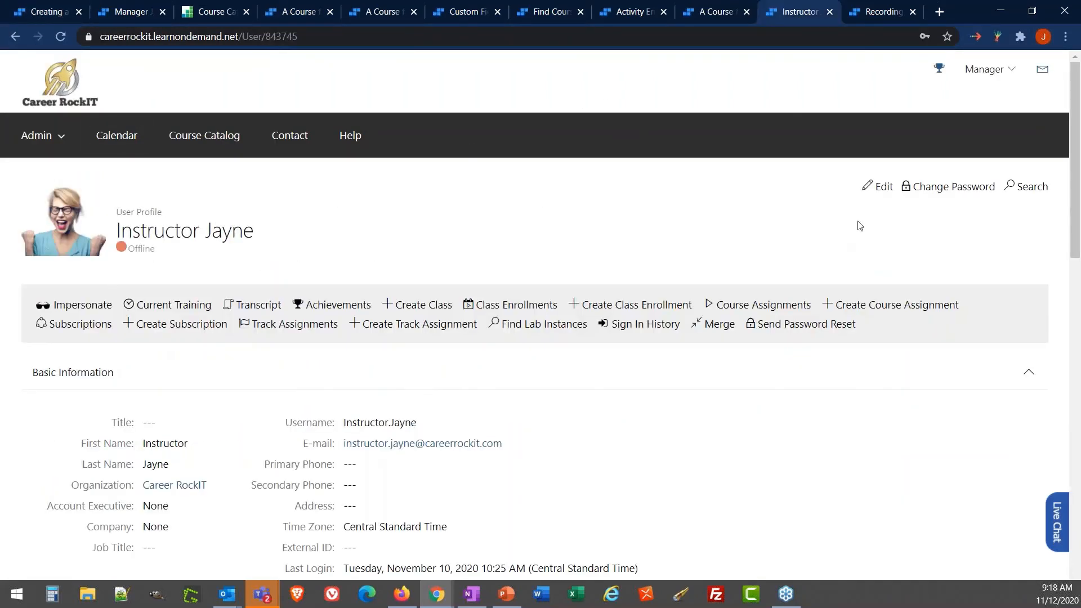
{"action": "left_click", "coordinate": [881, 195]}
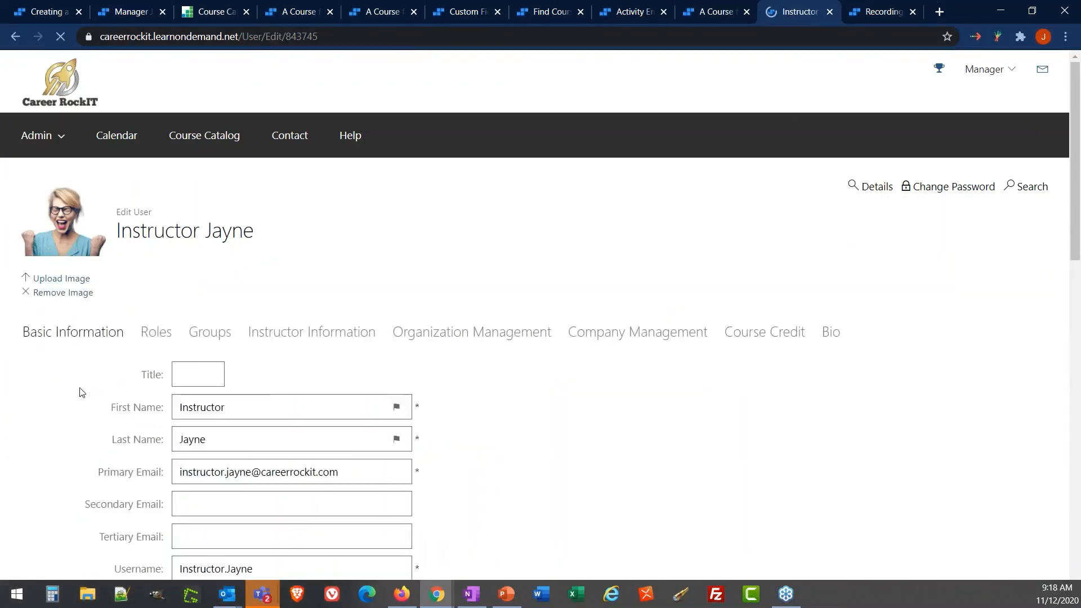
{"action": "scroll", "coordinate": [81, 392], "scroll_direction": "down", "scroll_amount": 15}
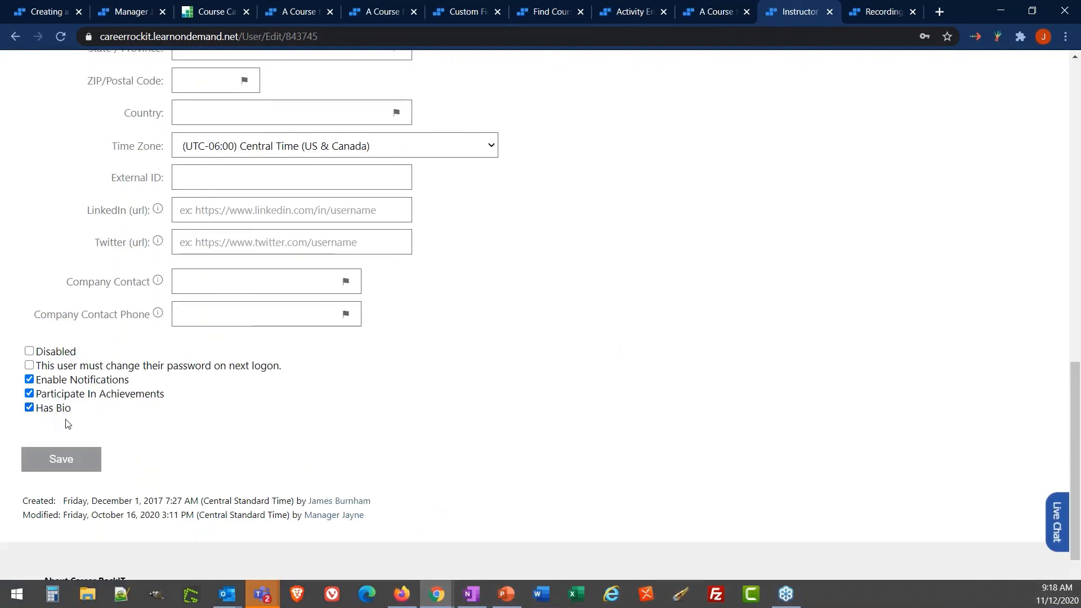
{"action": "scroll", "coordinate": [411, 369], "scroll_direction": "up", "scroll_amount": 15}
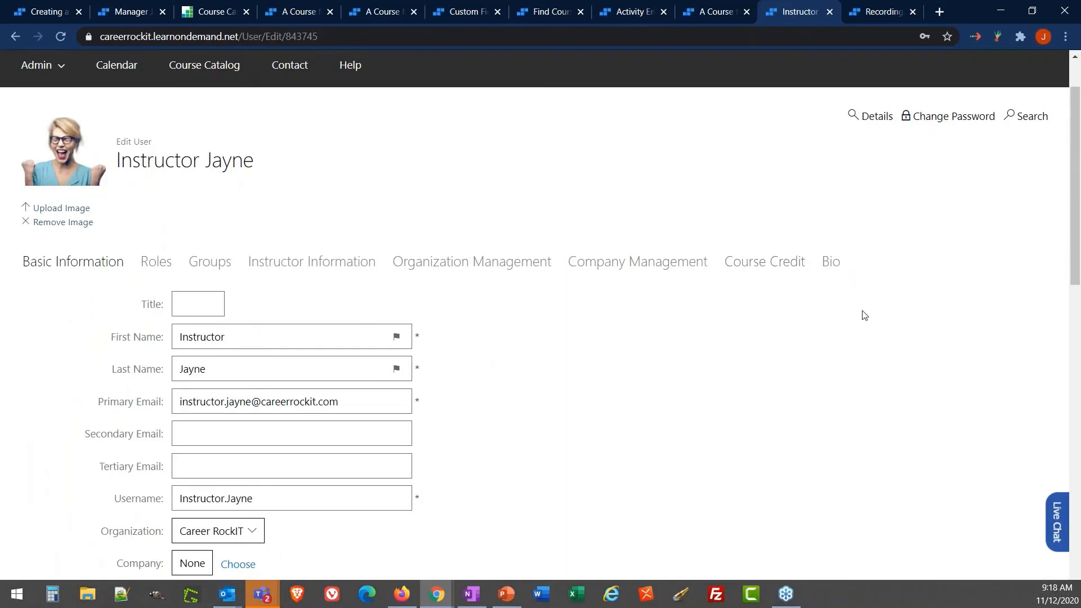
{"action": "left_click", "coordinate": [830, 263]}
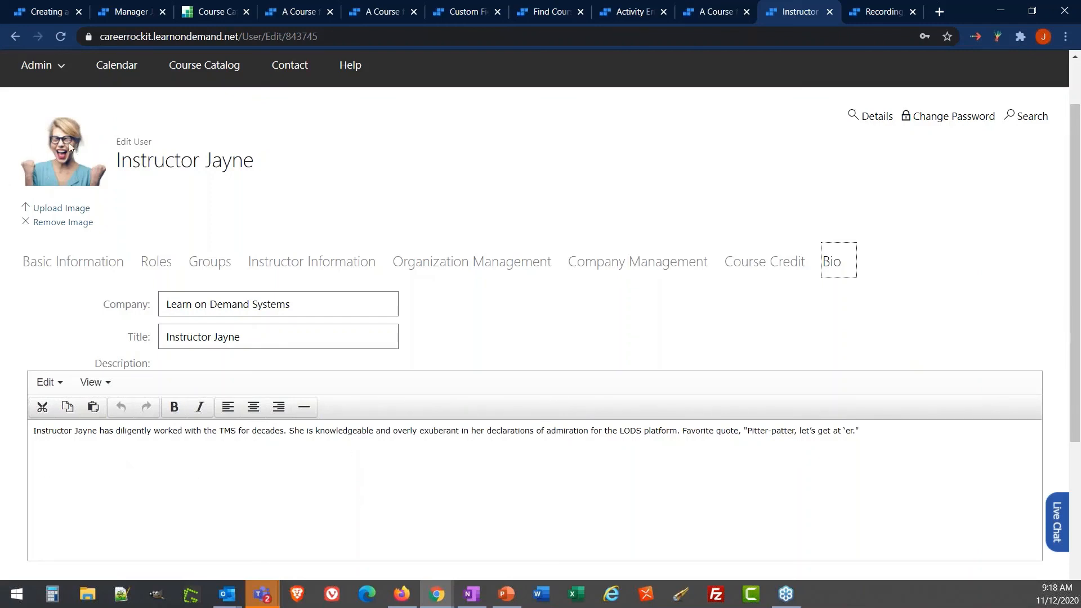
{"action": "left_click", "coordinate": [53, 11]}
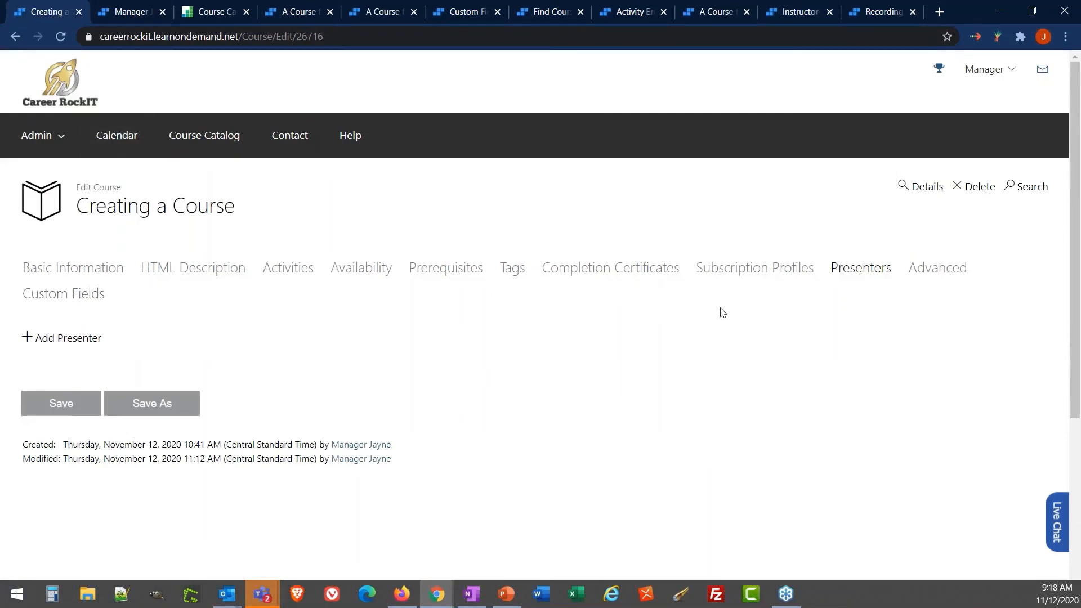
Step: Examine the advanced settings of "Creating a Course", including the calendar color choices and the External ID
{"action": "left_click", "coordinate": [921, 279]}
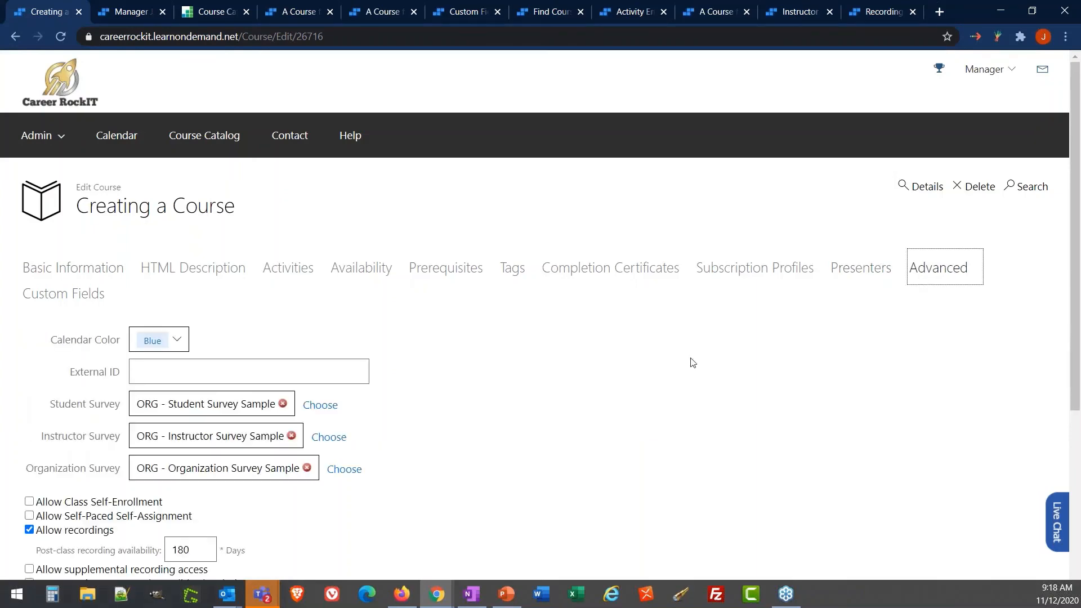
{"action": "scroll", "coordinate": [564, 382], "scroll_direction": "down", "scroll_amount": 3}
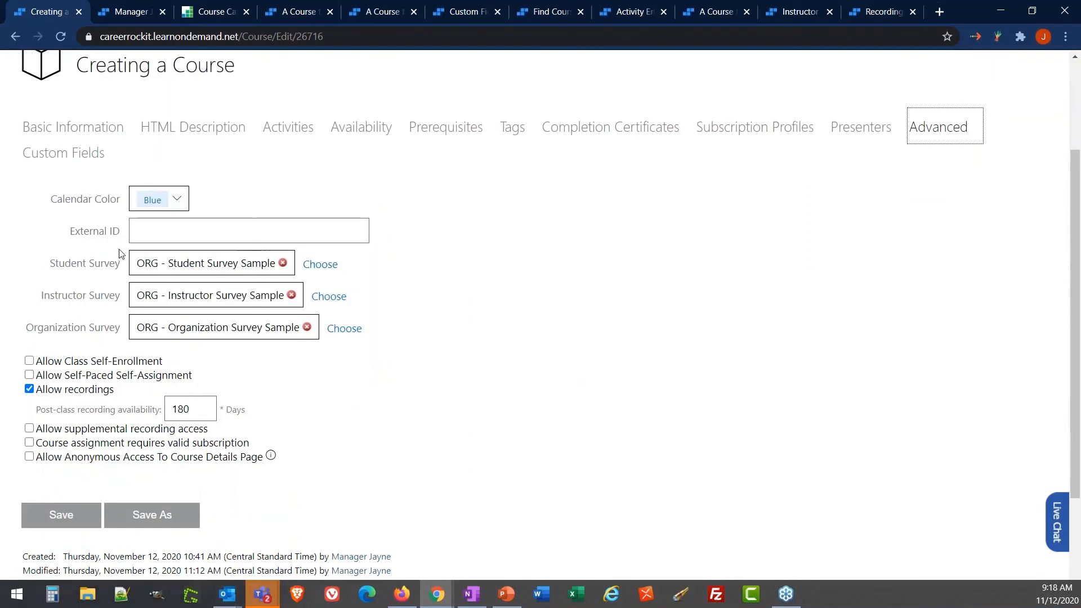
{"action": "left_click", "coordinate": [176, 200]}
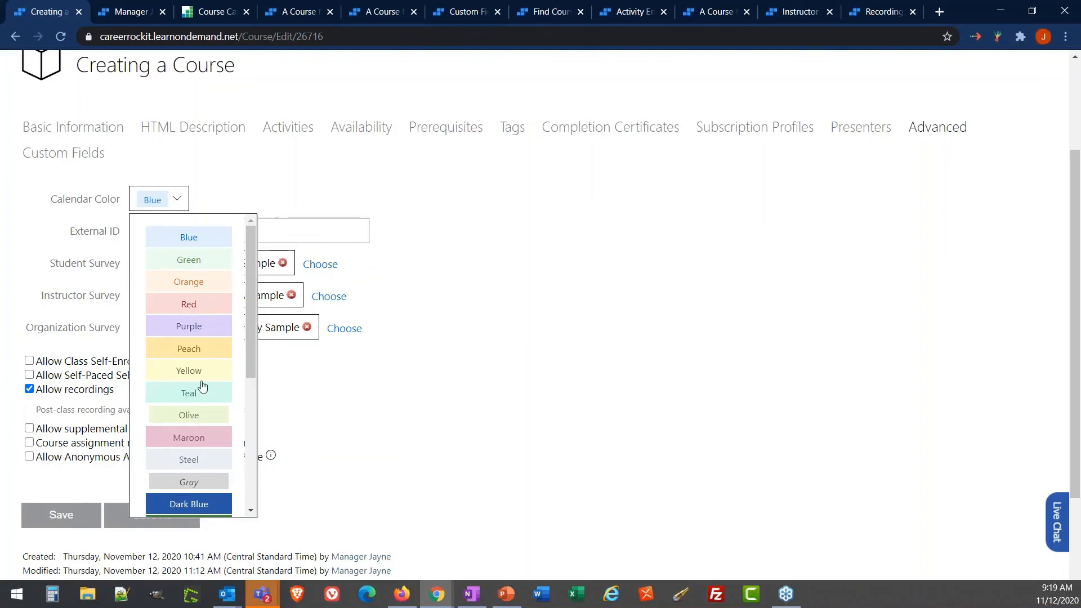
{"action": "scroll", "coordinate": [251, 268], "scroll_direction": "down", "scroll_amount": 5}
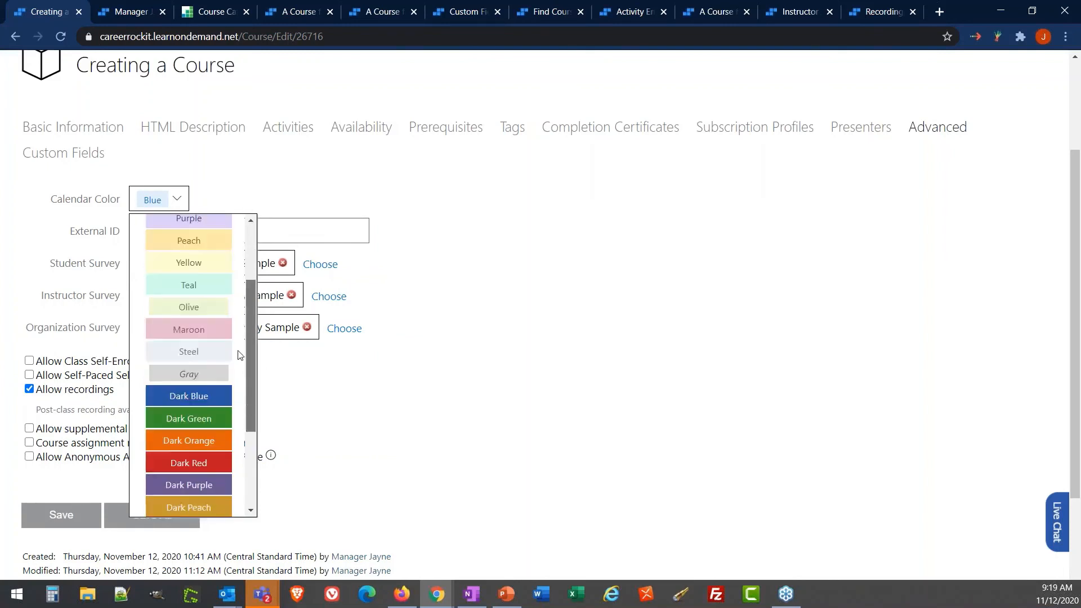
{"action": "scroll", "coordinate": [227, 409], "scroll_direction": "up", "scroll_amount": 5}
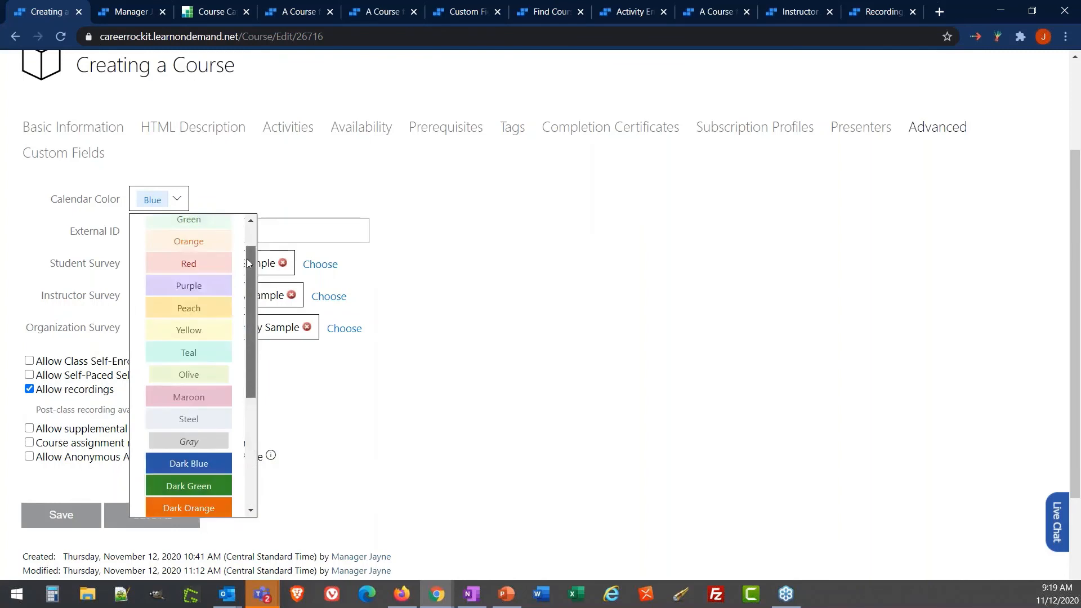
{"action": "left_click", "coordinate": [440, 188]}
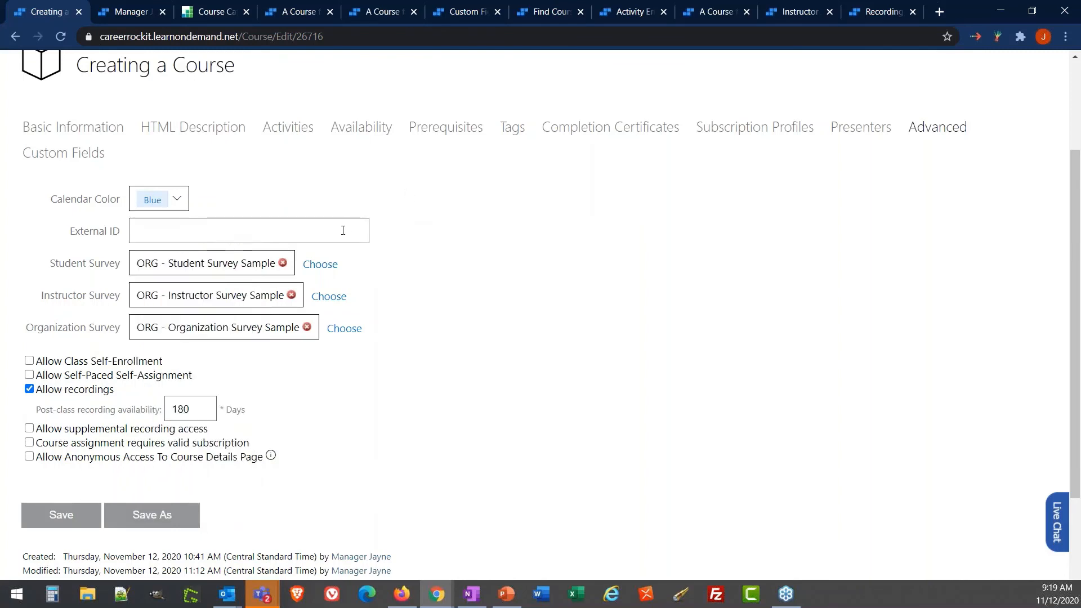
{"action": "left_click", "coordinate": [138, 231]}
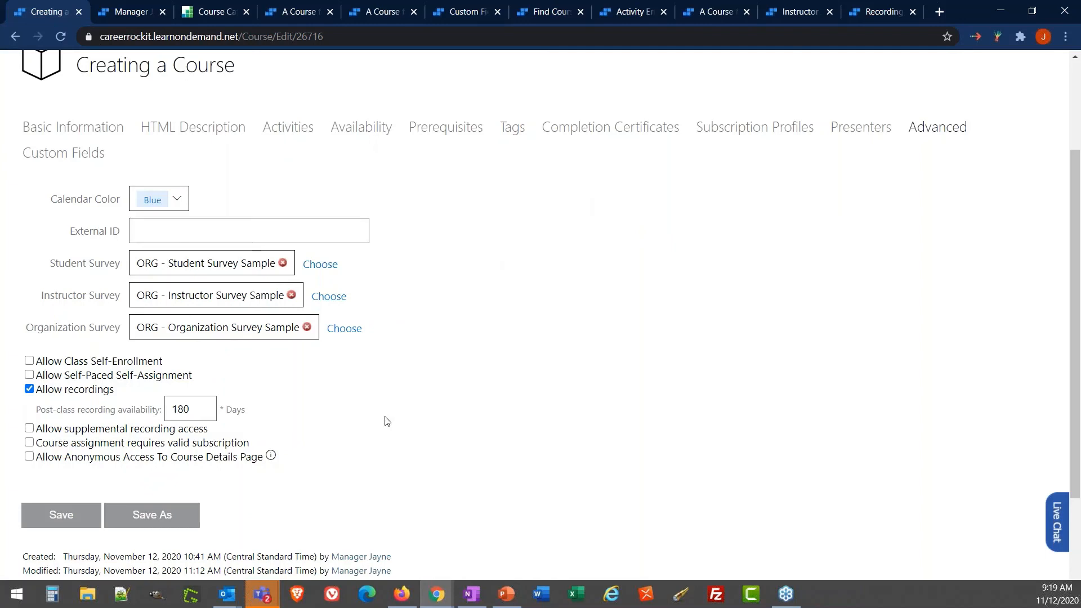
Step: Remove the organization survey and the instructor survey from the course
{"action": "scroll", "coordinate": [224, 285], "scroll_direction": "down", "scroll_amount": 1}
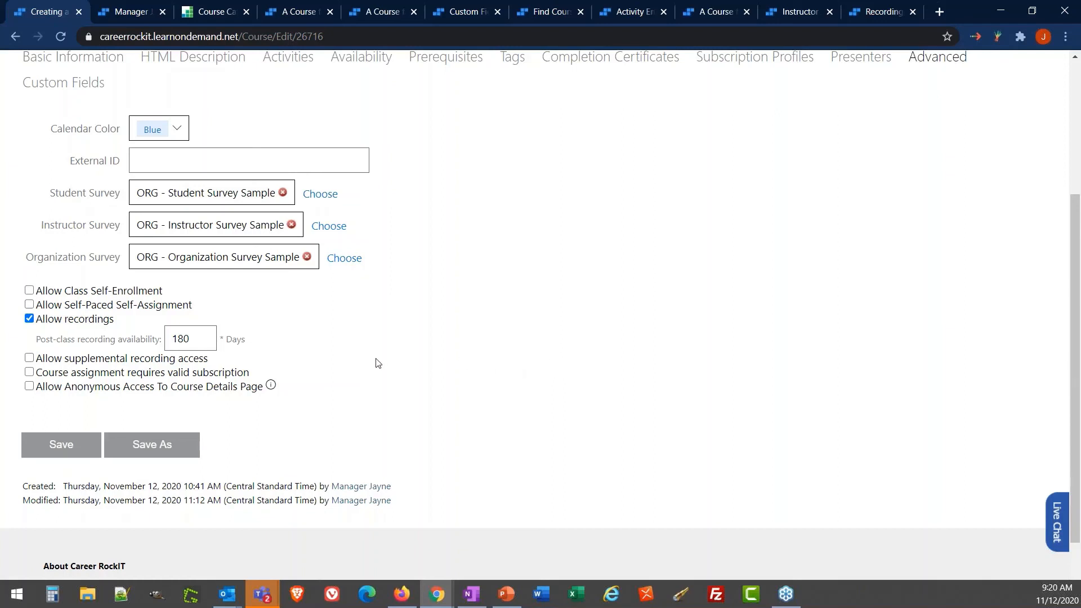
{"action": "left_click", "coordinate": [306, 257]}
{"action": "left_click", "coordinate": [291, 225]}
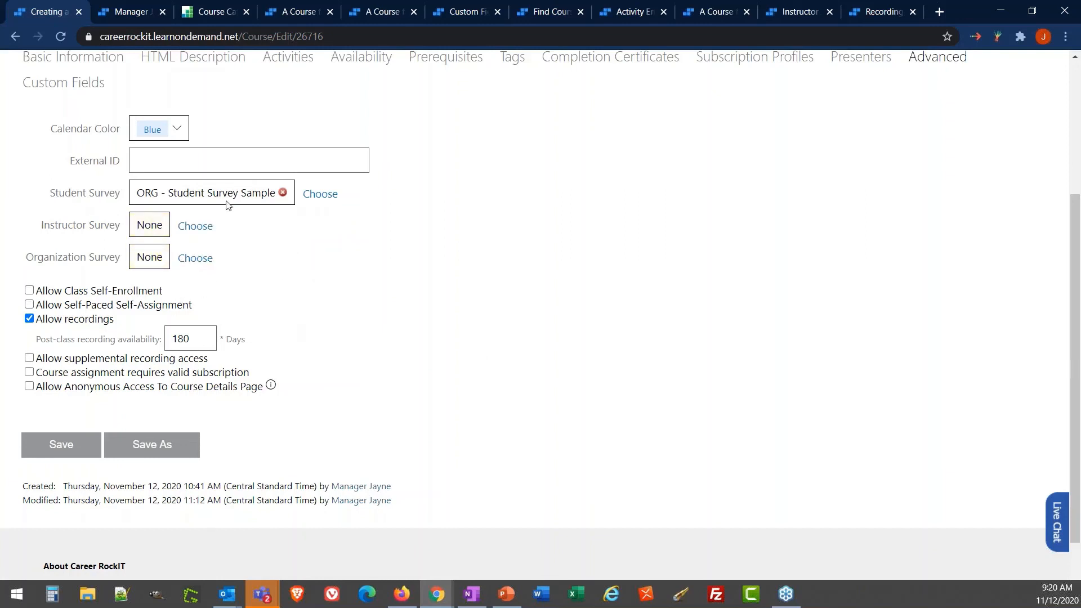
Step: Demonstrate the Allow Class Self-Enrollment option by enabling it briefly and clearing it again
{"action": "left_click", "coordinate": [117, 294]}
{"action": "left_click_drag", "start_coordinate": [169, 292], "coordinate": [38, 294]}
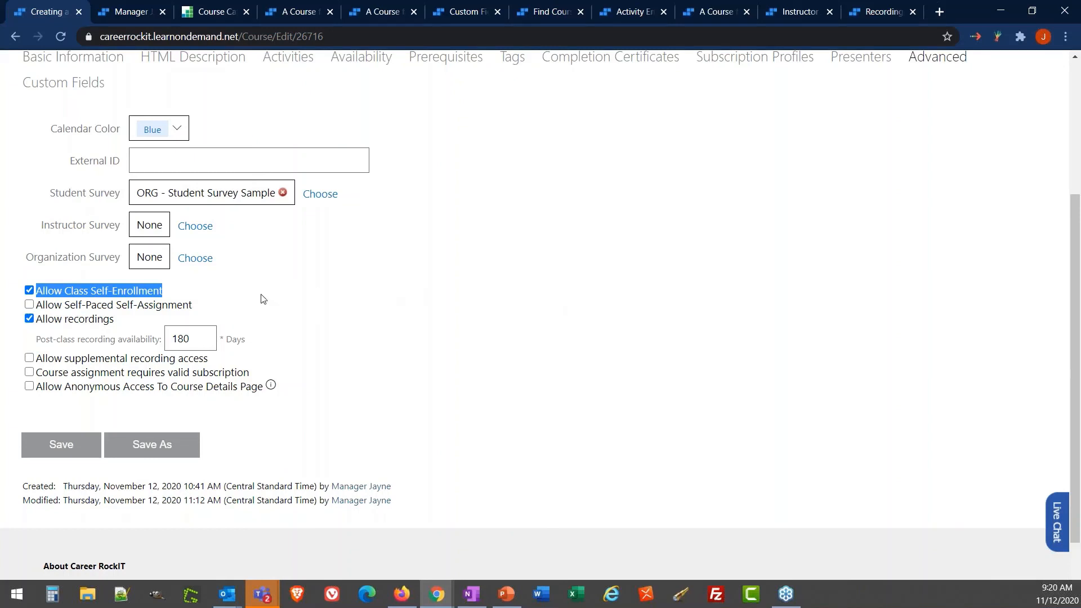
{"action": "left_click", "coordinate": [29, 291]}
{"action": "left_click", "coordinate": [29, 290]}
Step: Temporarily allow self-paced self-assignment with a valid subscription required, and clear both options again
{"action": "left_click", "coordinate": [30, 306]}
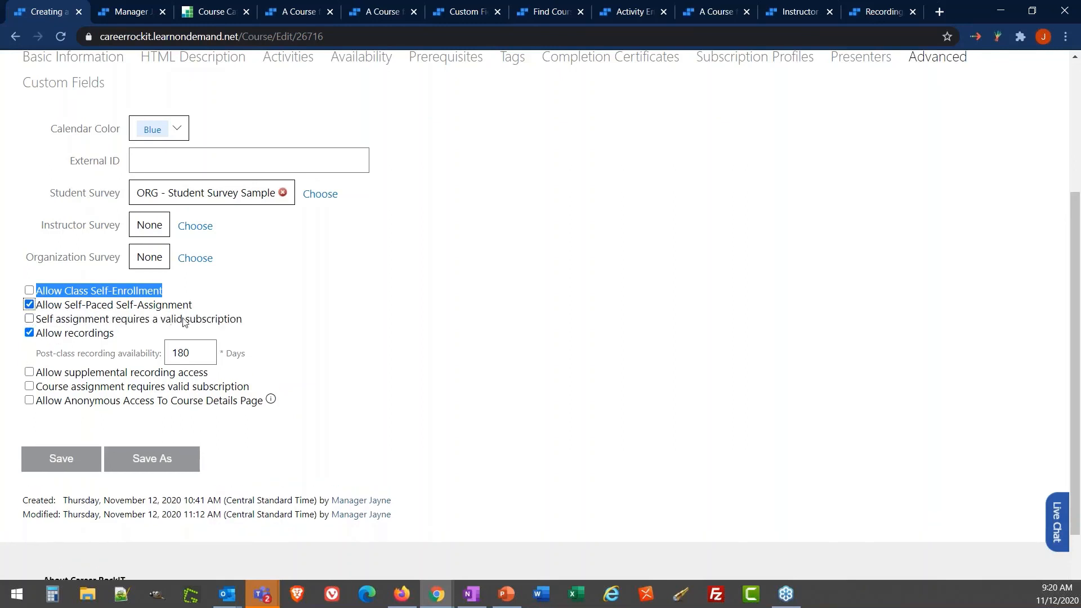
{"action": "left_click_drag", "start_coordinate": [198, 307], "coordinate": [39, 305]}
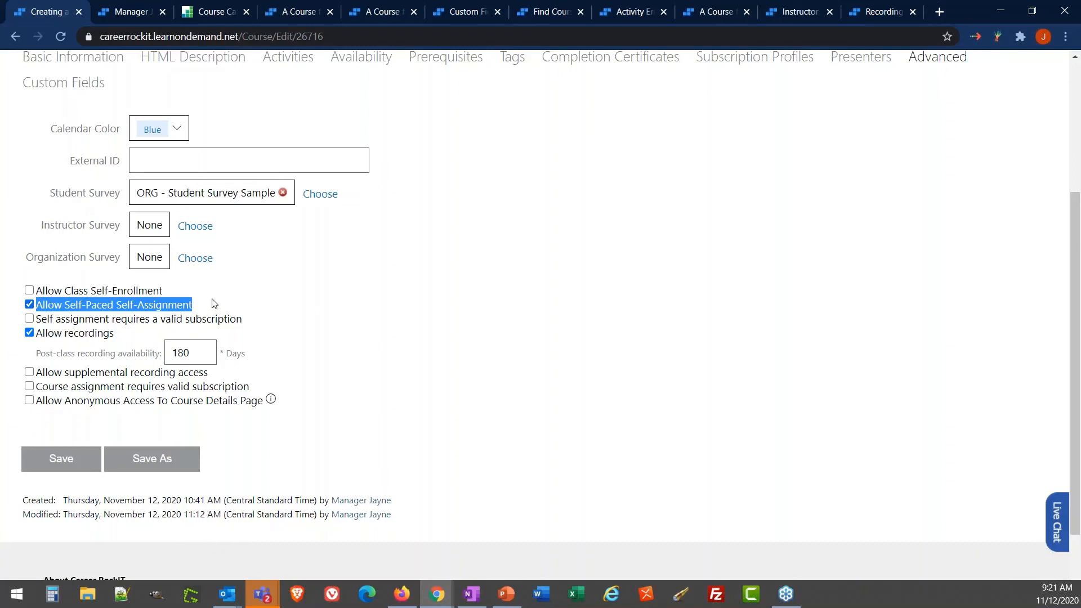
{"action": "left_click", "coordinate": [32, 320]}
{"action": "left_click_drag", "start_coordinate": [240, 321], "coordinate": [112, 325]}
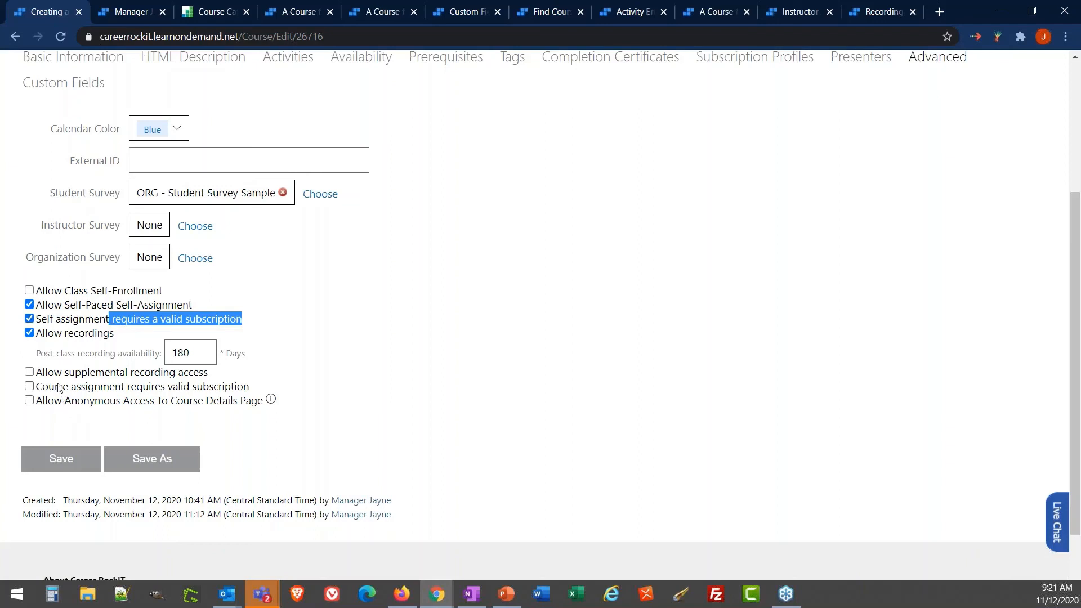
{"action": "left_click", "coordinate": [29, 319]}
{"action": "left_click", "coordinate": [29, 304]}
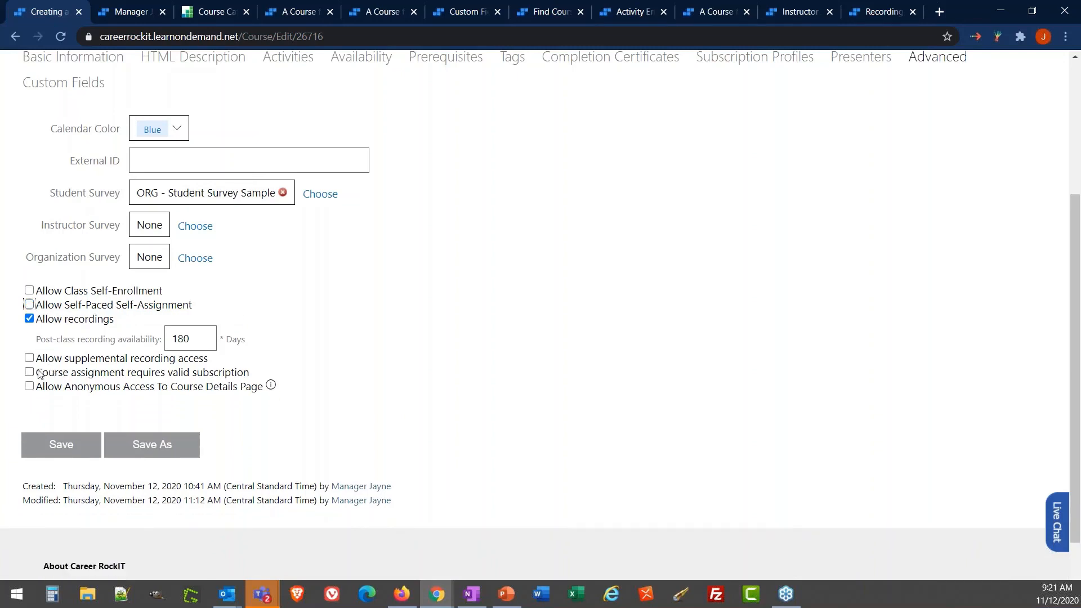
Step: Temporarily require a valid subscription for course assignment and clear the requirement again
{"action": "left_click", "coordinate": [29, 372]}
{"action": "left_click_drag", "start_coordinate": [220, 366], "coordinate": [32, 379]}
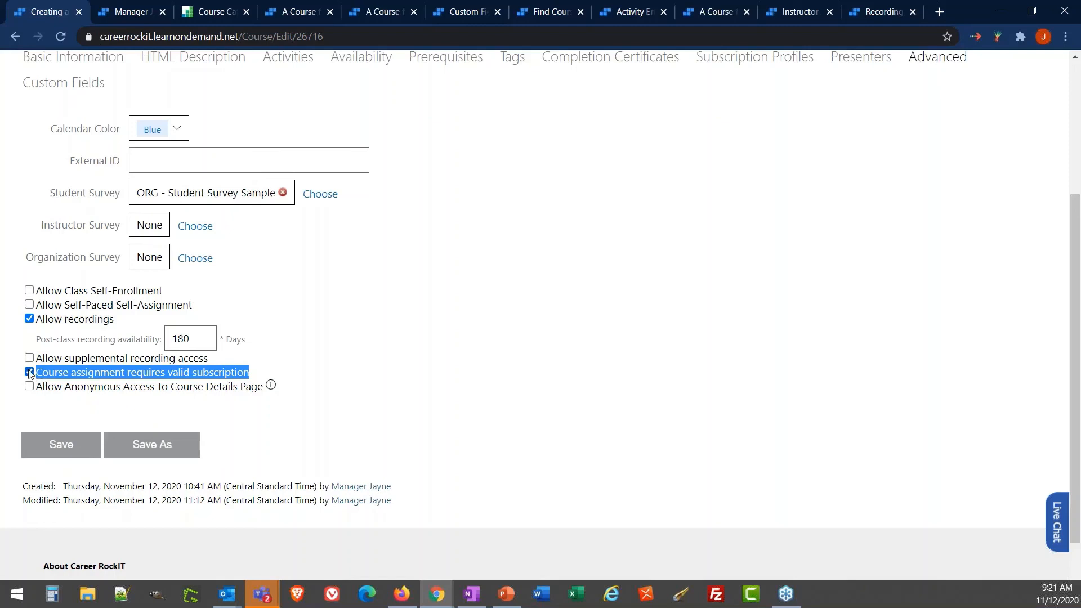
{"action": "left_click", "coordinate": [29, 373]}
{"action": "left_click", "coordinate": [272, 362]}
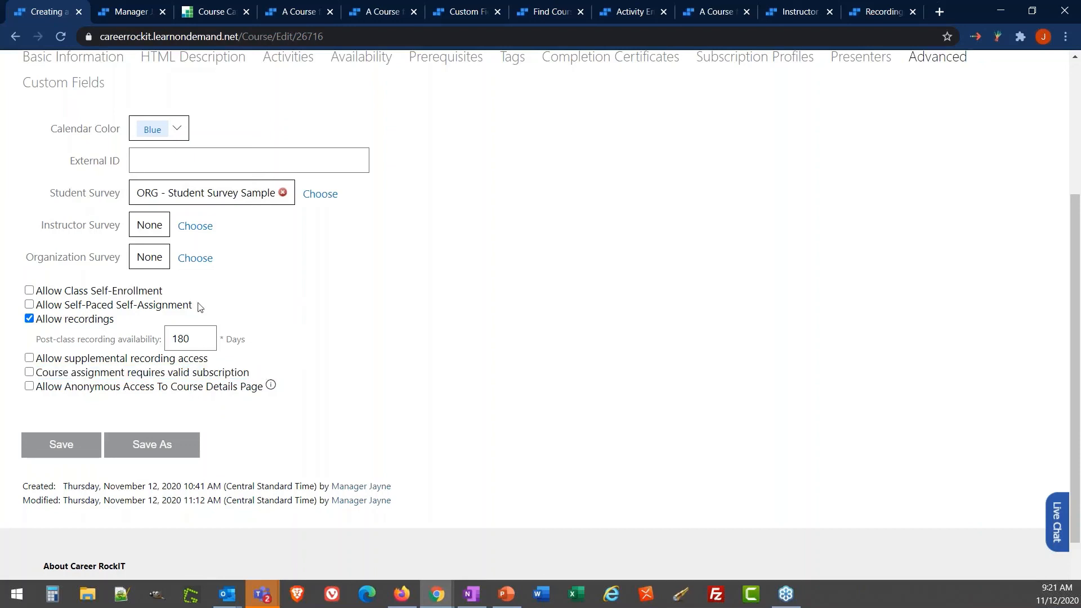
Step: Examine the Allow recordings option and its post-class recording availability period
{"action": "mouse_move", "coordinate": [115, 322]}
{"action": "left_mouse_down"}
{"action": "mouse_move", "coordinate": [37, 321]}
{"action": "mouse_move", "coordinate": [120, 320]}
{"action": "left_mouse_up"}
{"action": "left_click_drag", "start_coordinate": [204, 339], "coordinate": [167, 341]}
{"action": "left_click", "coordinate": [363, 336]}
{"action": "left_click_drag", "start_coordinate": [216, 338], "coordinate": [165, 339]}
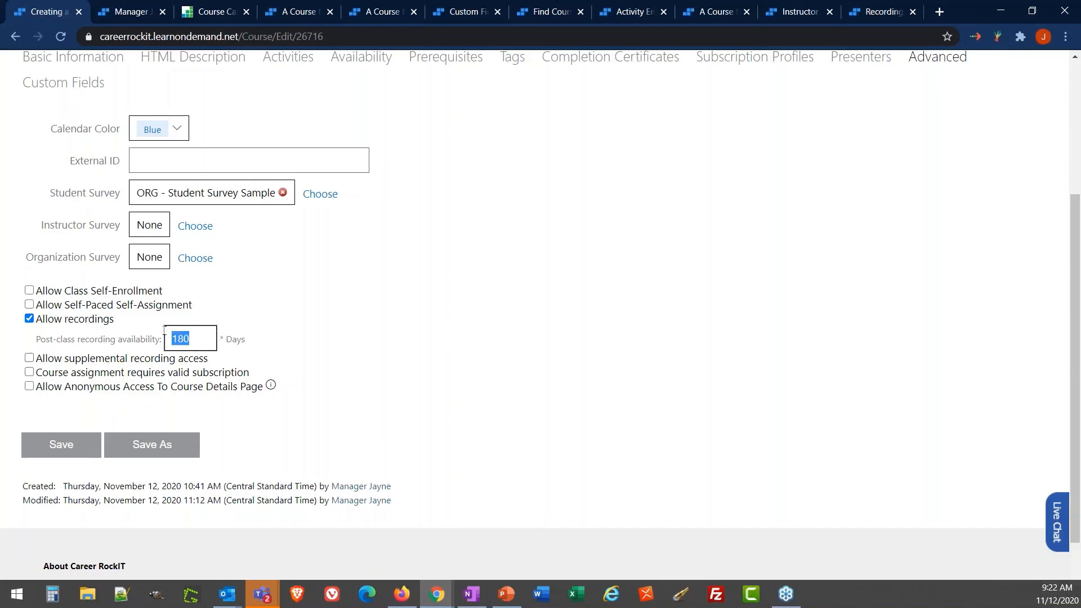
{"action": "left_click", "coordinate": [327, 313]}
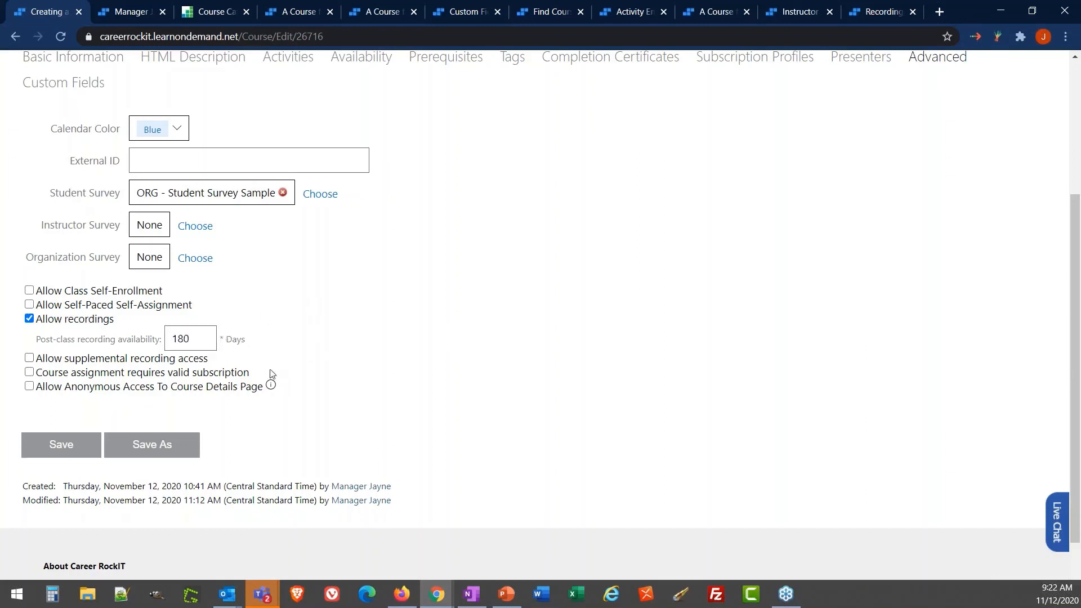
Step: Enable supplemental recording access for the course and bring up the Class Management recordings page
{"action": "left_click", "coordinate": [30, 359]}
{"action": "left_click", "coordinate": [873, 12]}
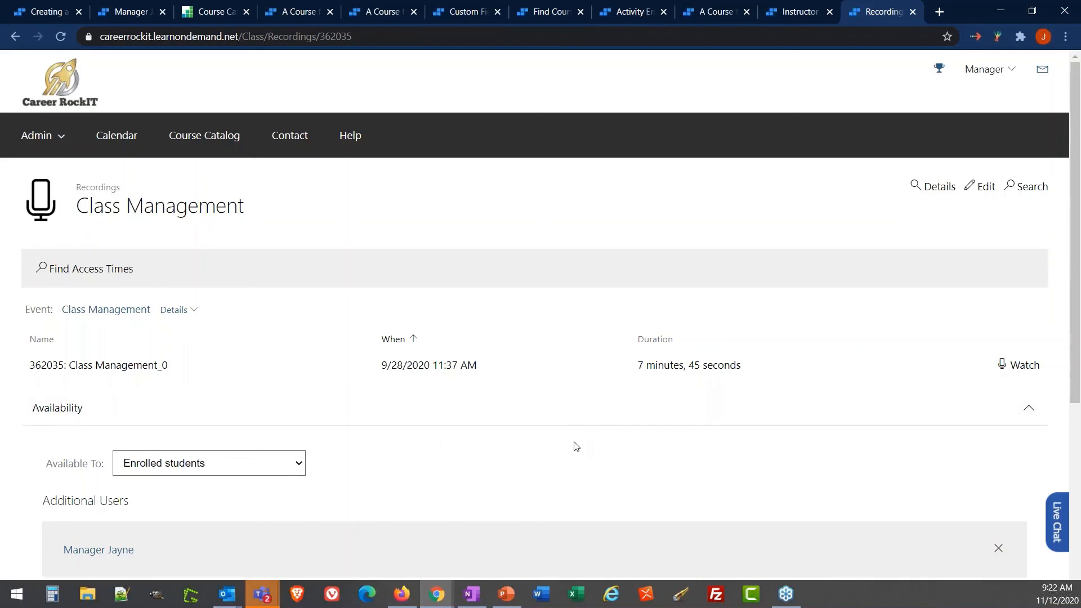
Step: Examine the audience options for the Class Management recording's availability, keeping it available to enrolled students
{"action": "scroll", "coordinate": [576, 446], "scroll_direction": "down", "scroll_amount": 5}
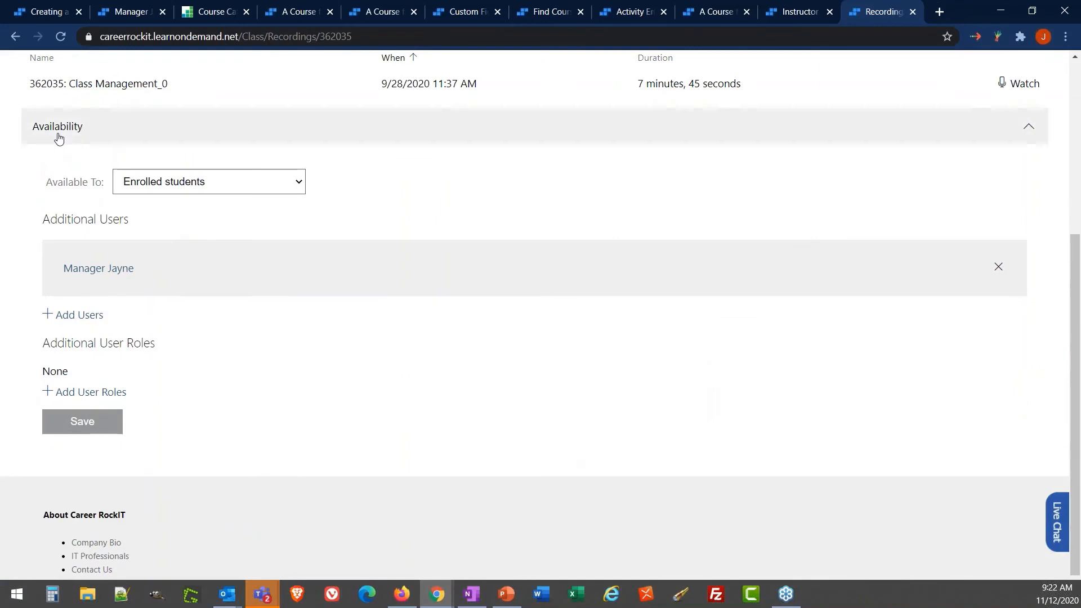
{"action": "left_click", "coordinate": [297, 186]}
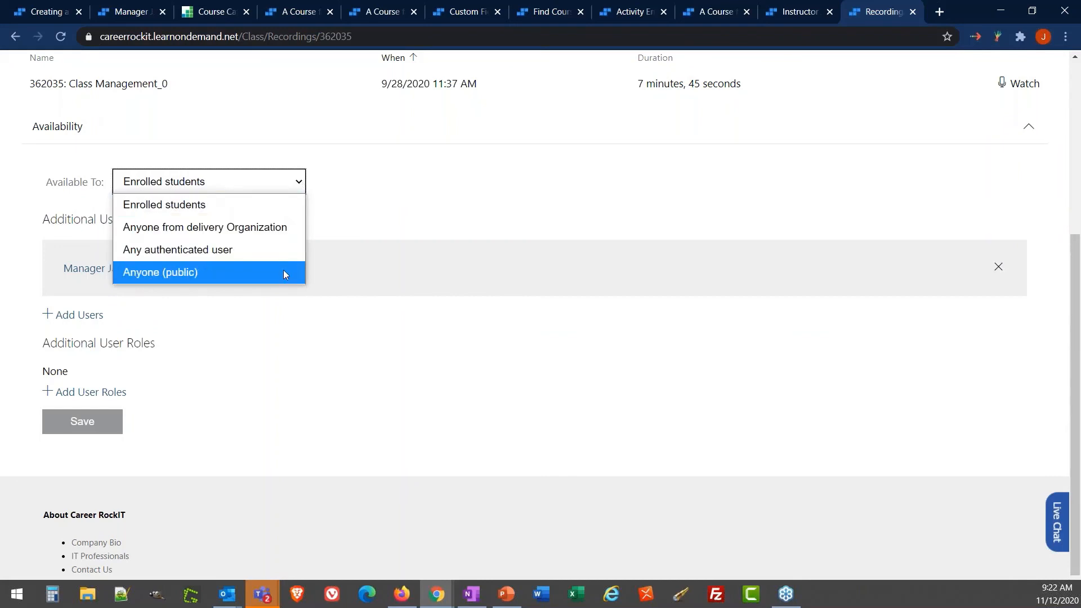
{"action": "left_click", "coordinate": [454, 222]}
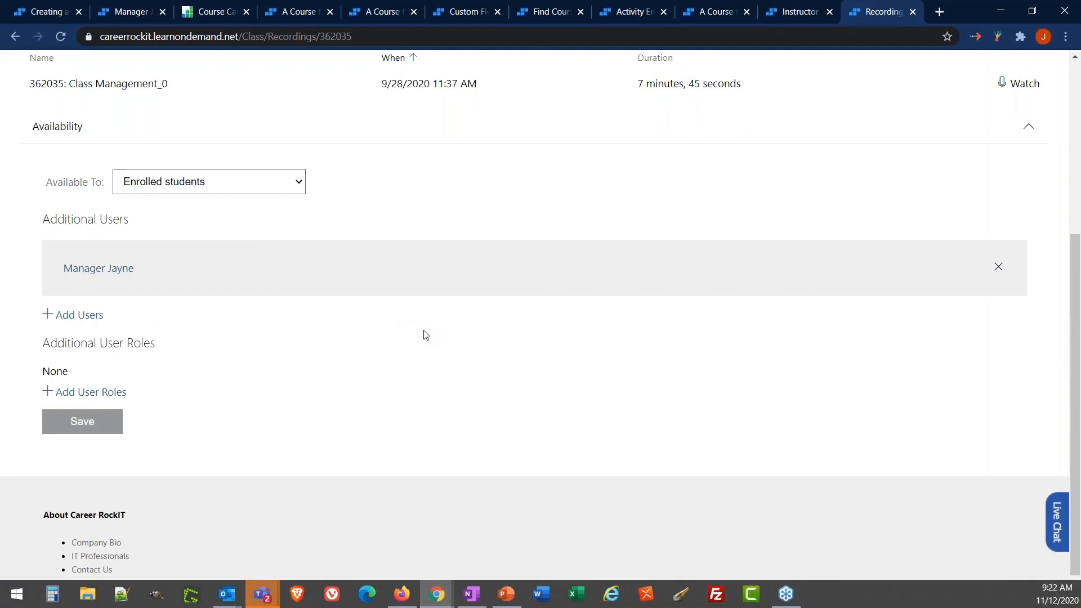
Step: View the signed-in manager's account transcript and examine its recordings section
{"action": "scroll", "coordinate": [425, 335], "scroll_direction": "up", "scroll_amount": 3}
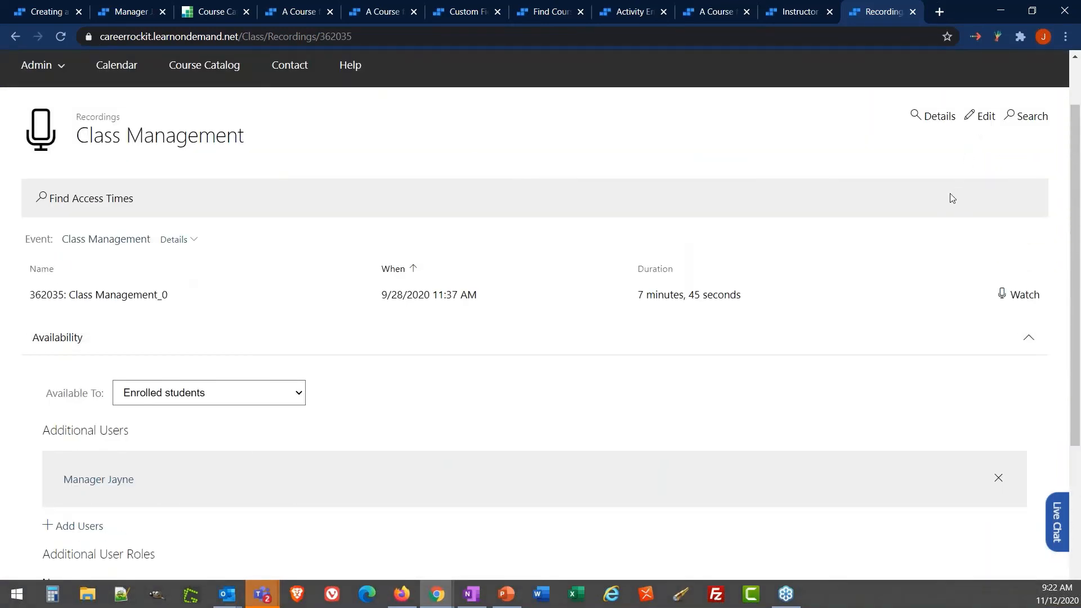
{"action": "scroll", "coordinate": [951, 194], "scroll_direction": "up", "scroll_amount": 1}
{"action": "left_click", "coordinate": [990, 70]}
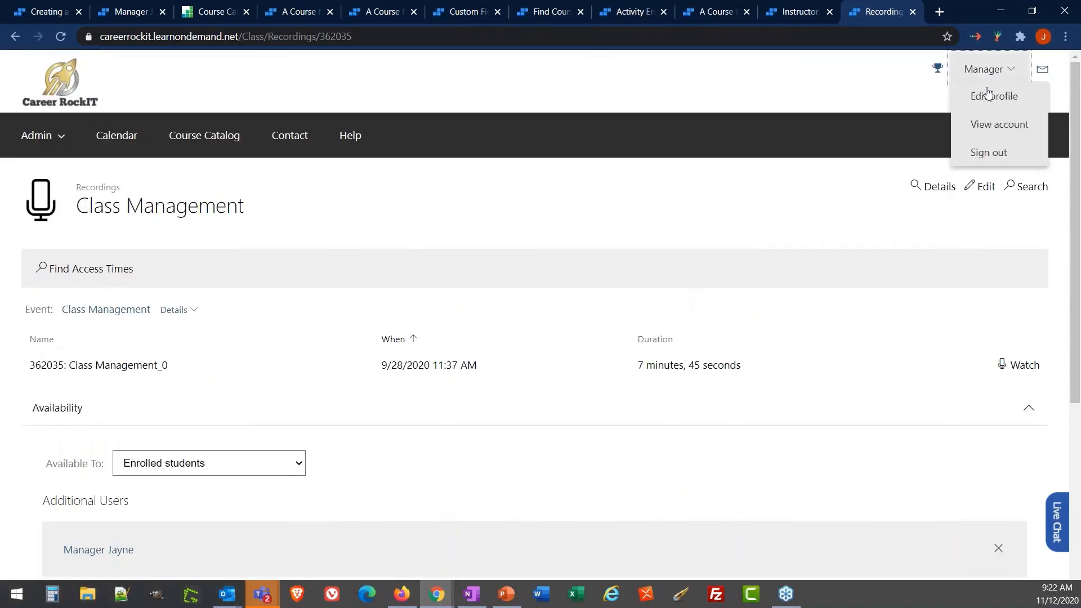
{"action": "left_click", "coordinate": [992, 127]}
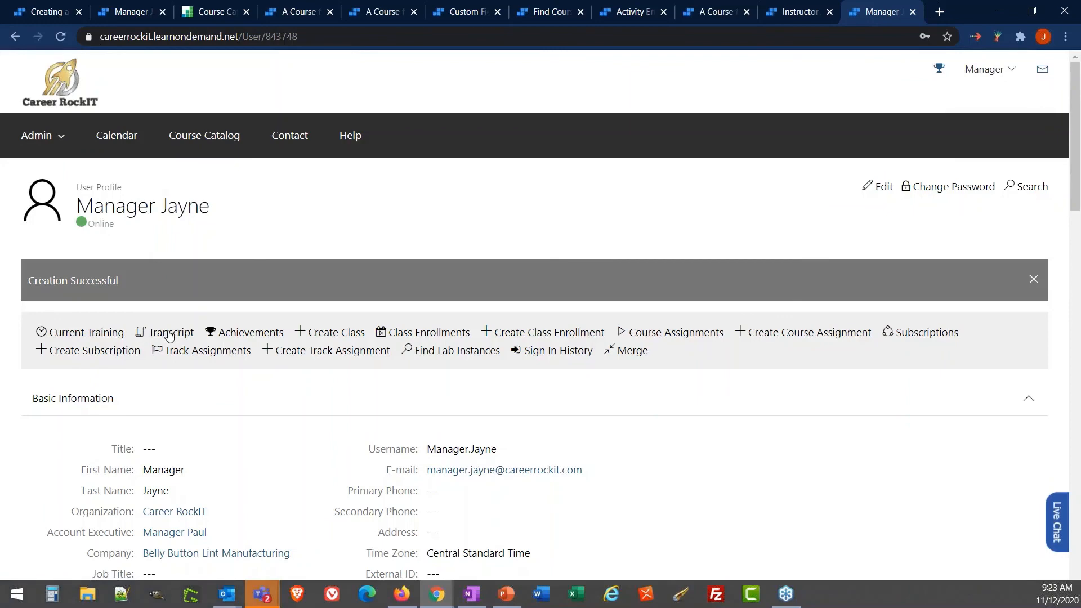
{"action": "left_click", "coordinate": [169, 334]}
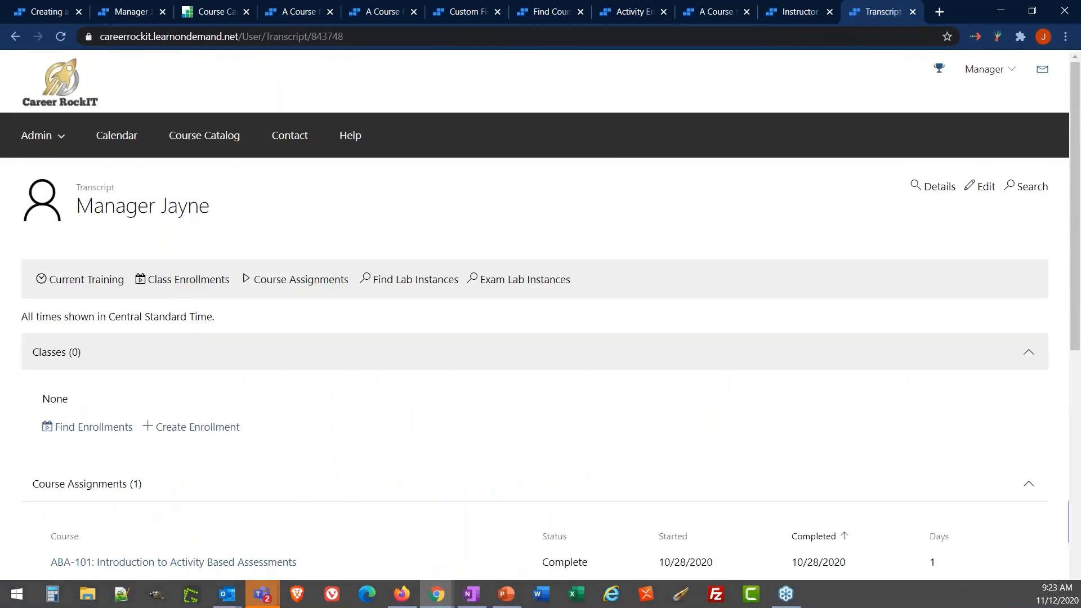
{"action": "scroll", "coordinate": [102, 493], "scroll_direction": "down", "scroll_amount": 6}
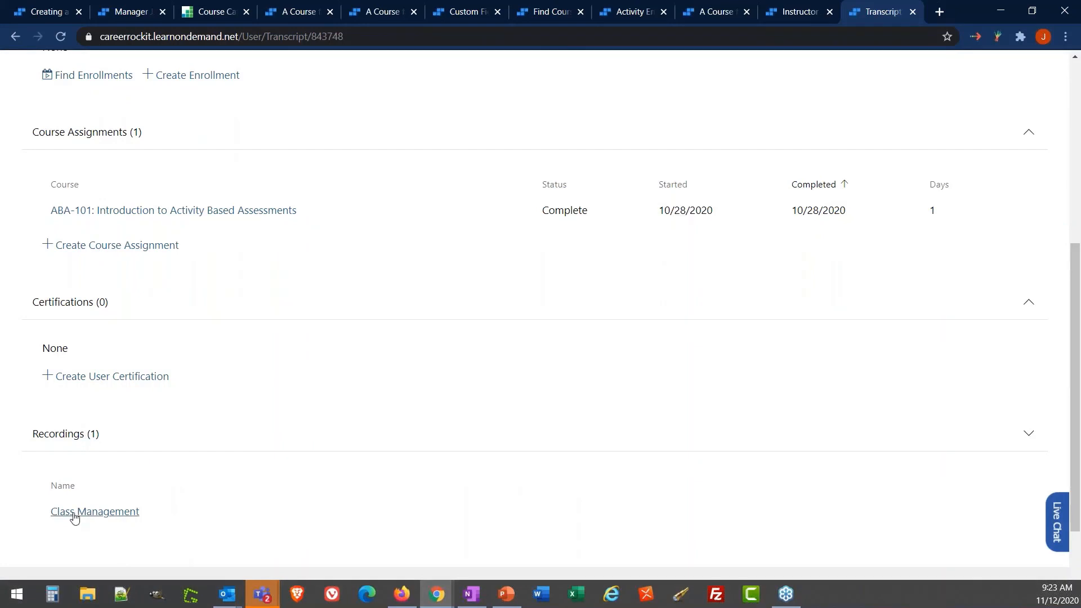
Step: Return to editing the Creating a Course record and allow anonymous access to its course details page
{"action": "left_click", "coordinate": [44, 16]}
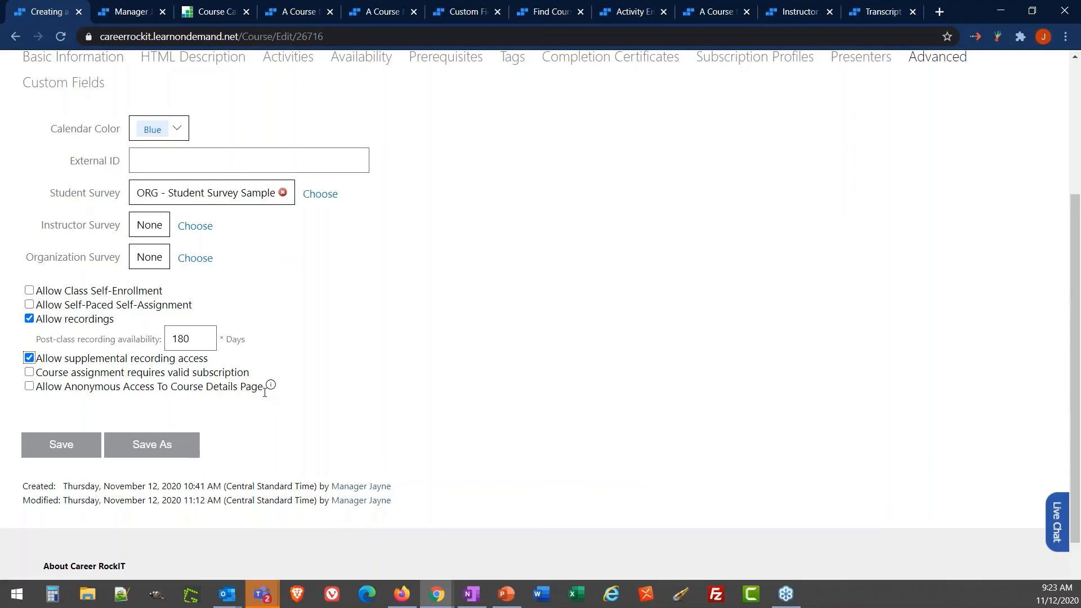
{"action": "left_click", "coordinate": [29, 387]}
{"action": "scroll", "coordinate": [498, 375], "scroll_direction": "up", "scroll_amount": 1}
{"action": "scroll", "coordinate": [498, 375], "scroll_direction": "up", "scroll_amount": 3}
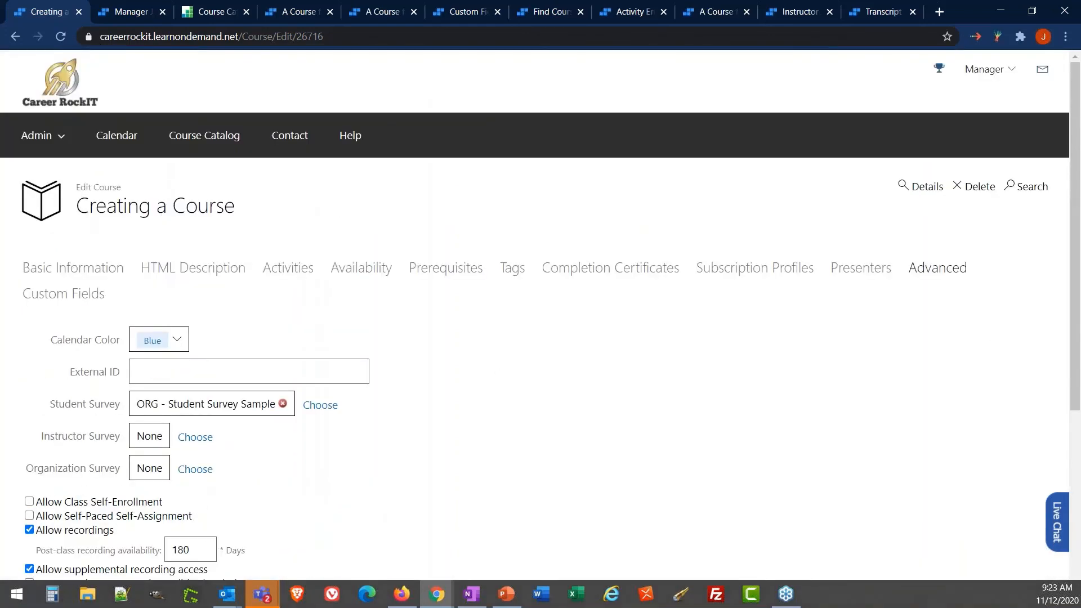